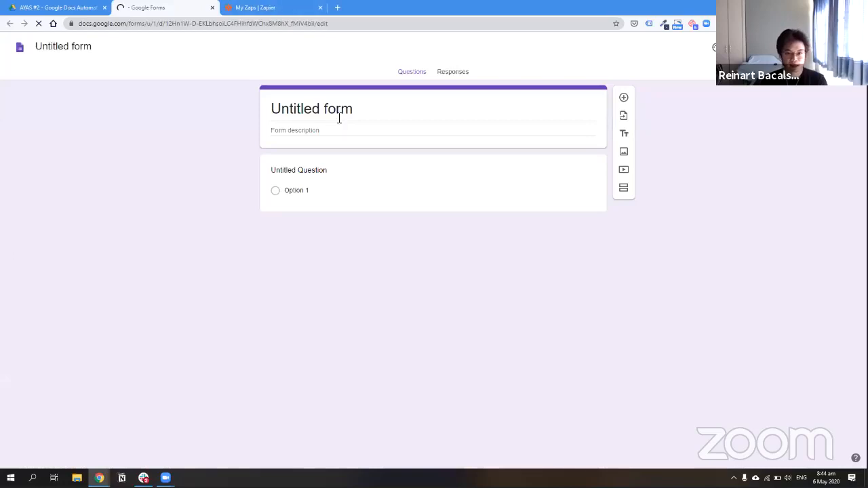
Rename the new form's file to 'Onboarding Form' so its heading matches
{"action": "left_click", "coordinate": [290, 108]}
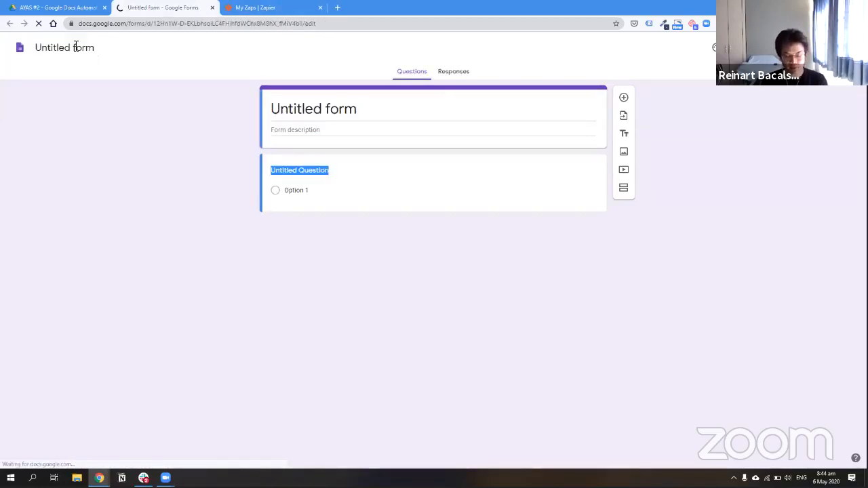
{"action": "type", "text": "o"}
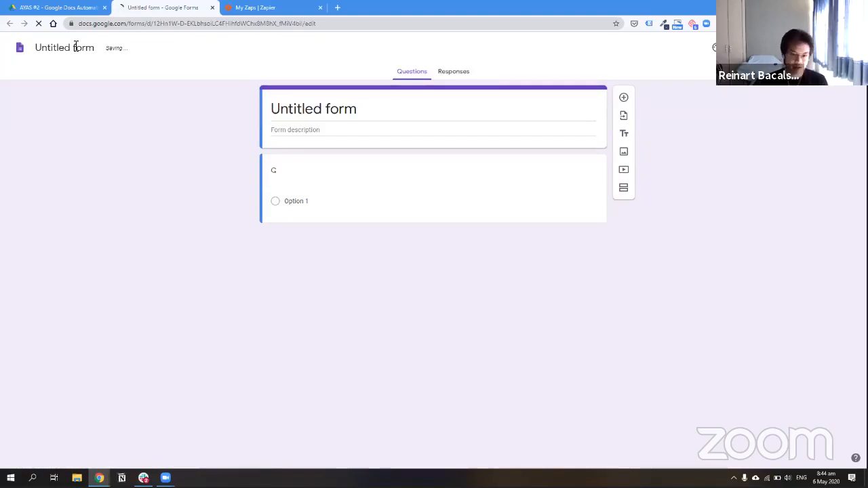
{"action": "key", "text": "BackSpace"}
{"action": "left_click", "coordinate": [75, 46]}
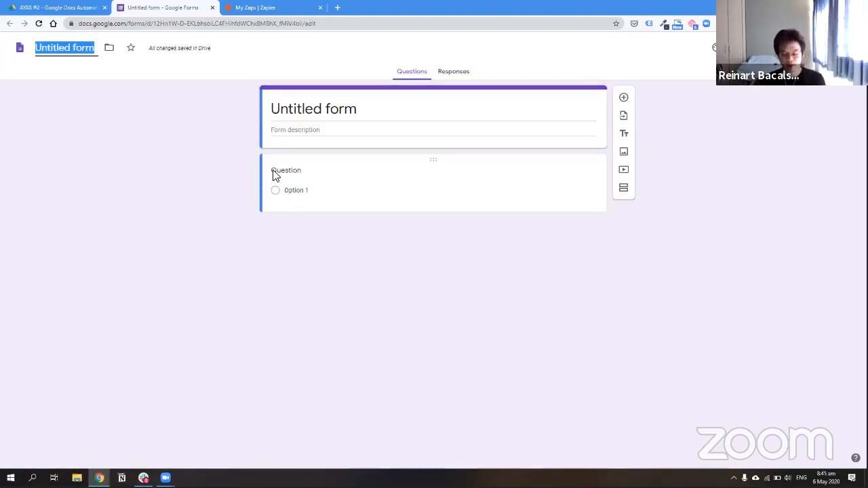
{"action": "type", "text": "o"}
{"action": "key", "text": "BackSpace"}
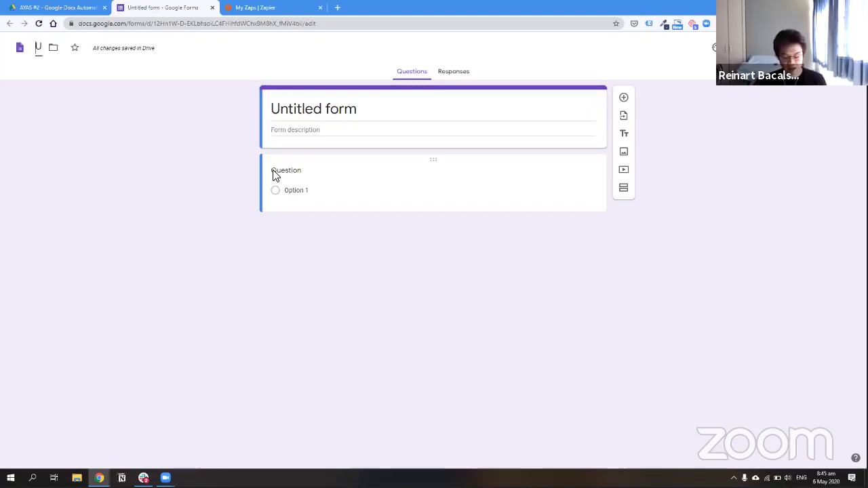
{"action": "type", "text": "Onboarding Form"}
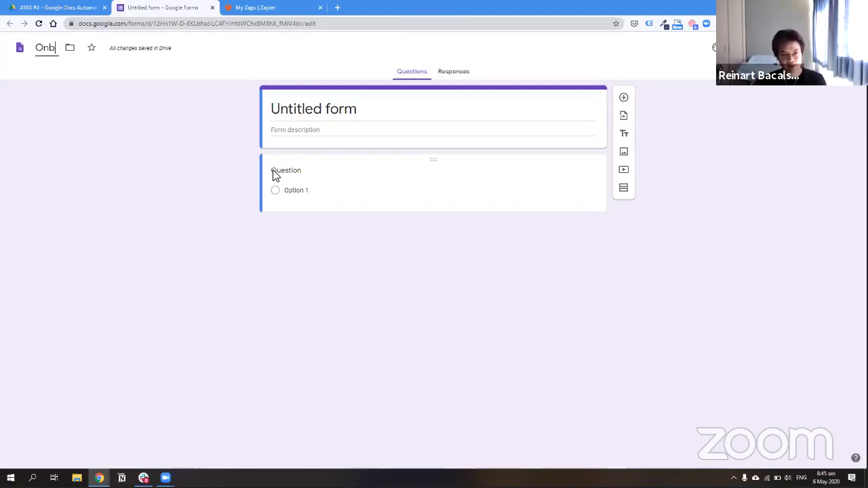
{"action": "key", "text": "ctrl+a"}
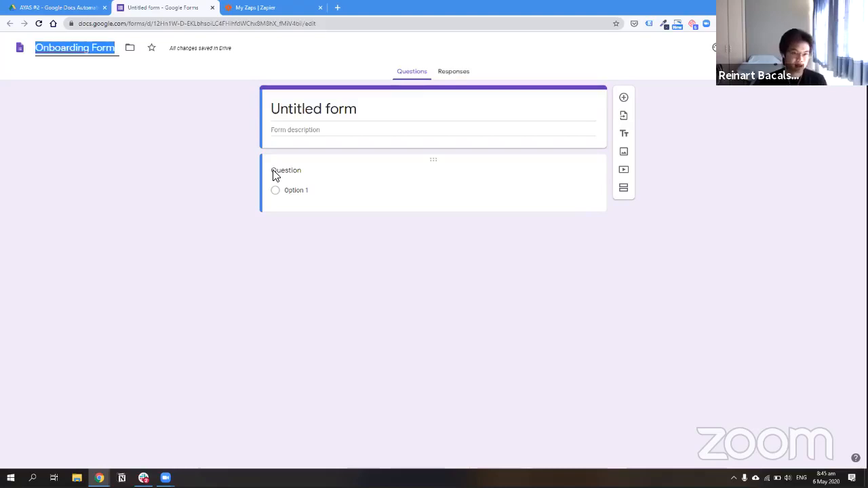
{"action": "left_click", "coordinate": [331, 109]}
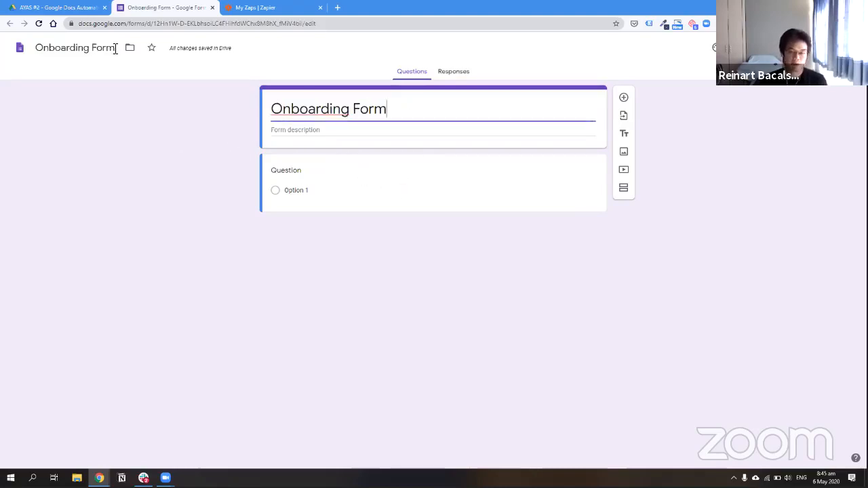
Make the target market question short answer and duplicate it as required 'What's your Facebook Page URL?'
{"action": "left_click", "coordinate": [304, 173]}
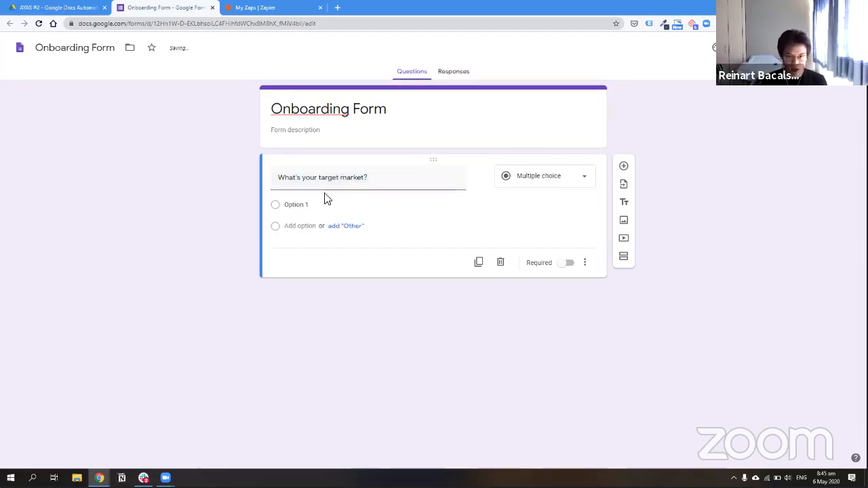
{"action": "left_click", "coordinate": [540, 178]}
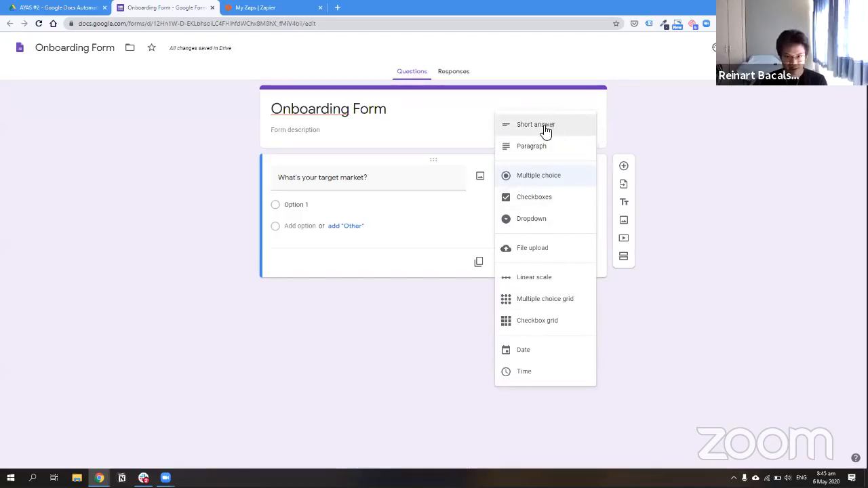
{"action": "left_click", "coordinate": [546, 130]}
{"action": "left_click", "coordinate": [478, 249]}
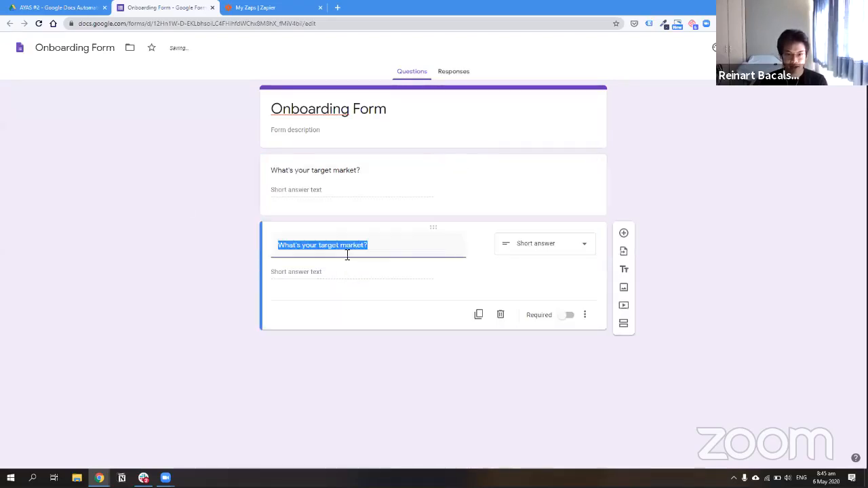
{"action": "type", "text": "What s your"}
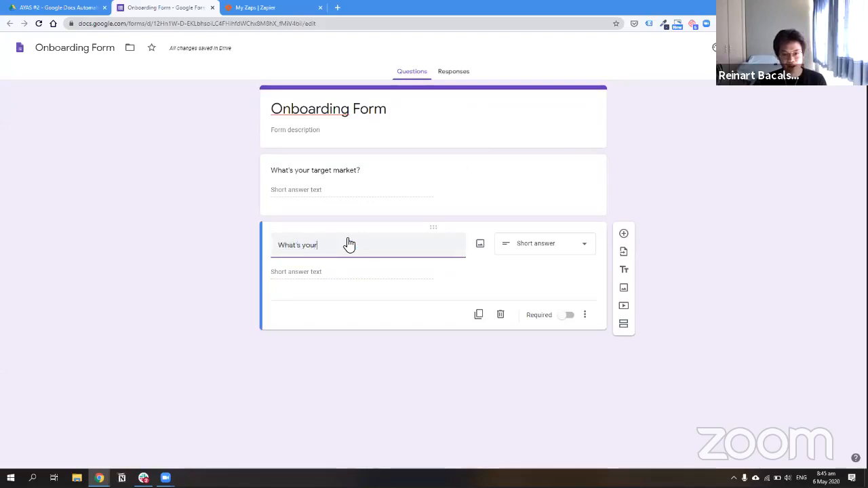
{"action": "type", "text": " Facebook Page"}
{"action": "key", "text": "Caps_Lock"}
{"action": "type", "text": "URL"}
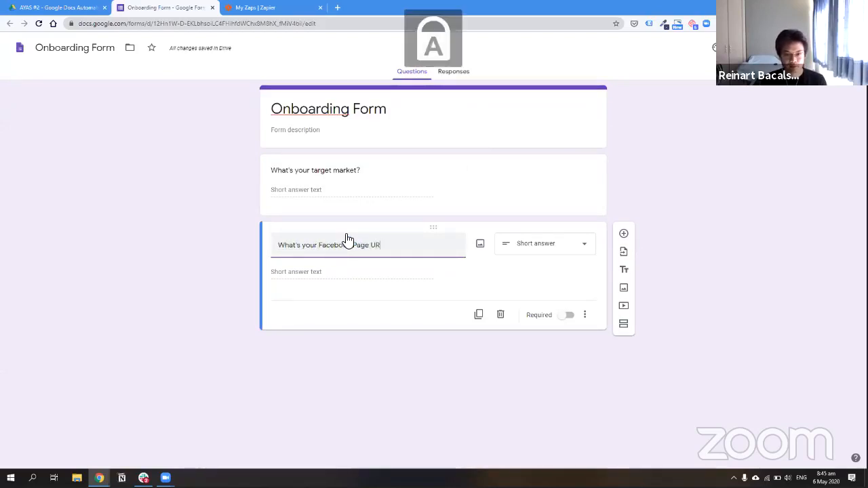
{"action": "key", "text": "Caps_Lock"}
{"action": "type", "text": "?"}
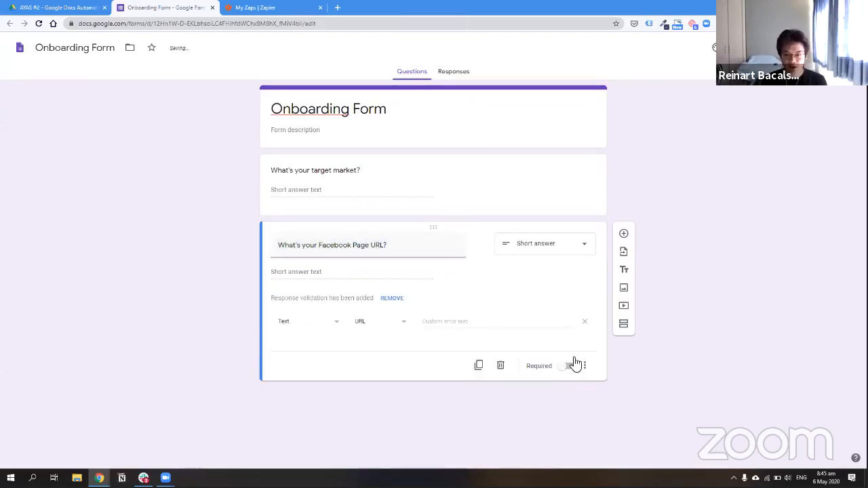
{"action": "left_click", "coordinate": [569, 366]}
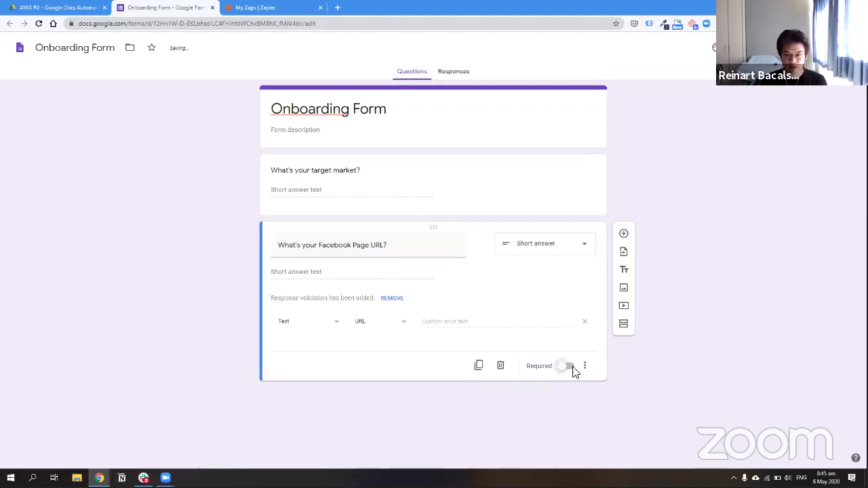
{"action": "left_click", "coordinate": [586, 323]}
Make the target market question required, add a blank question, and reword it with 'Who's'
{"action": "left_click", "coordinate": [600, 185]}
{"action": "left_click", "coordinate": [564, 248]}
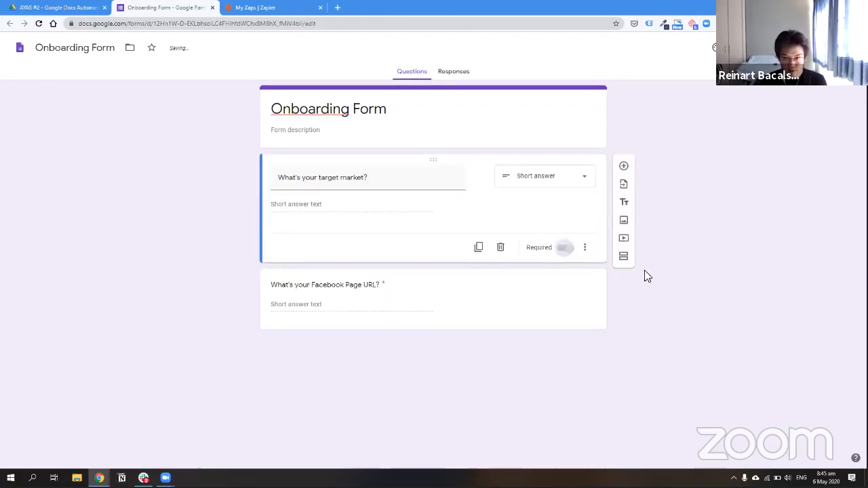
{"action": "left_click", "coordinate": [484, 305]}
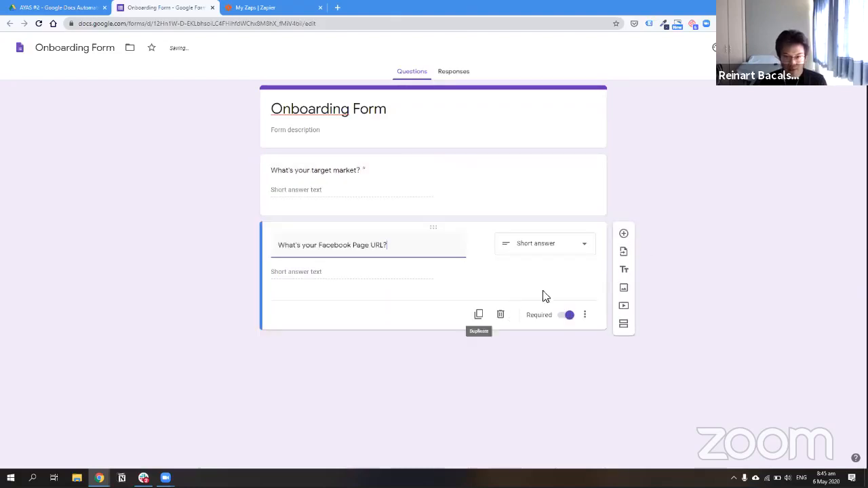
{"action": "left_click", "coordinate": [624, 234]}
{"action": "left_click_drag", "start_coordinate": [416, 295], "coordinate": [432, 213]}
{"action": "left_click", "coordinate": [288, 172]}
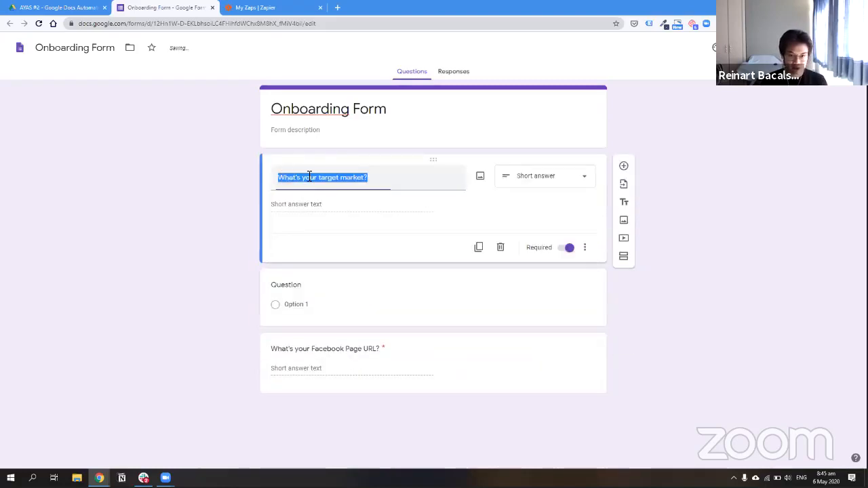
{"action": "key", "text": "Left"}
{"action": "key", "text": "ctrl+shift+Right"}
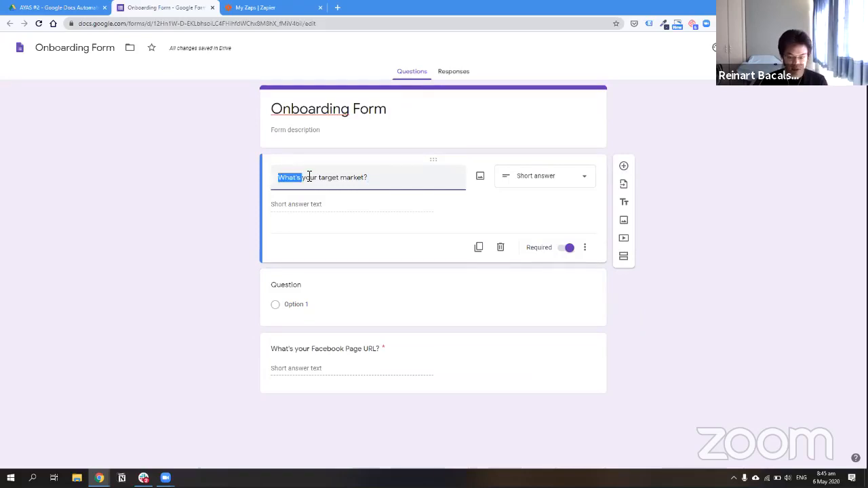
{"action": "type", "text": "Who's"}
Turn the blank question into a 'What do you sell' paragraph, placed below the Facebook URL question
{"action": "left_click", "coordinate": [291, 271]}
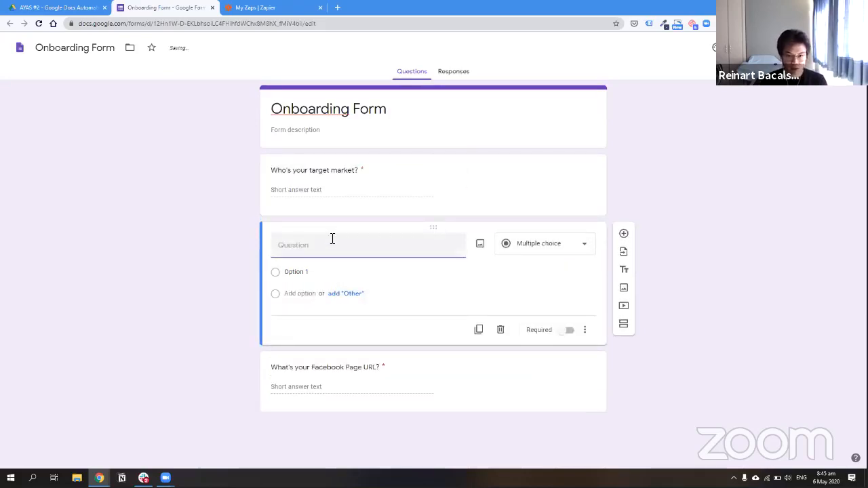
{"action": "type", "text": "What do you se"}
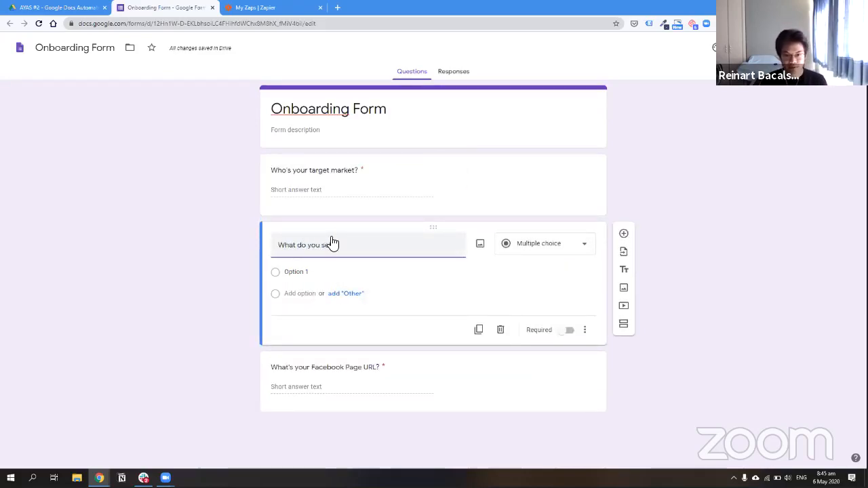
{"action": "type", "text": "ll"}
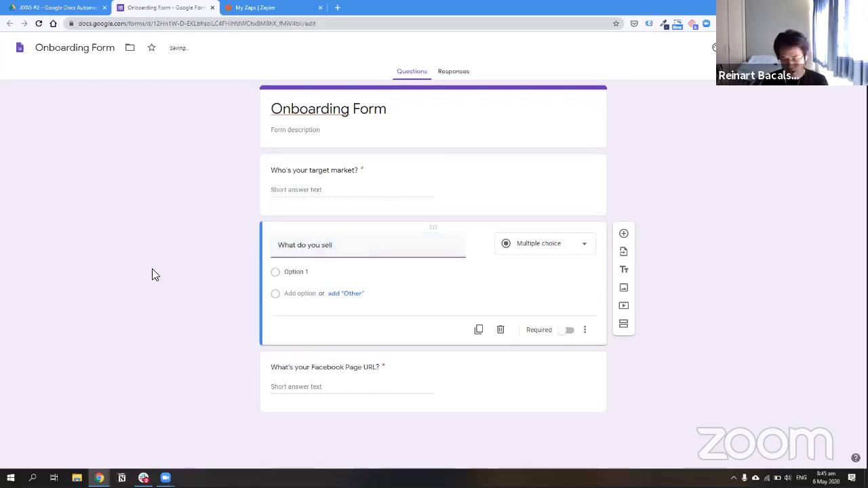
{"action": "left_click", "coordinate": [543, 248]}
{"action": "left_click", "coordinate": [533, 209]}
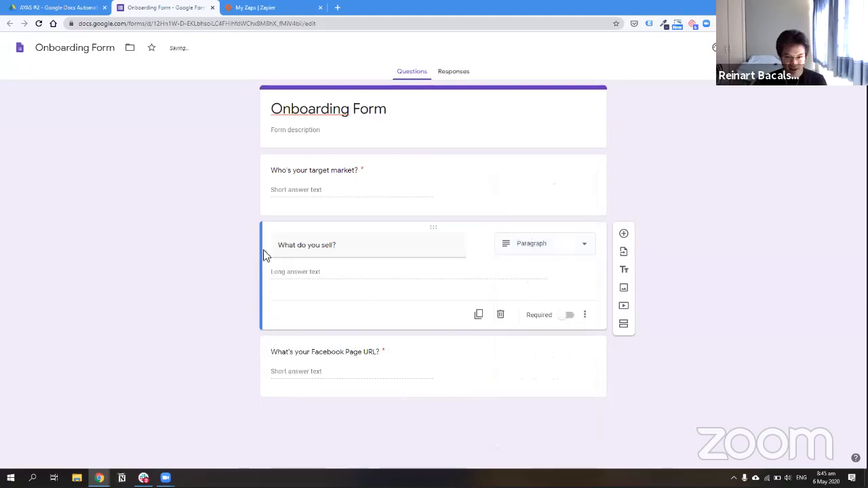
{"action": "left_click", "coordinate": [483, 365]}
{"action": "left_click_drag", "start_coordinate": [427, 302], "coordinate": [482, 221]}
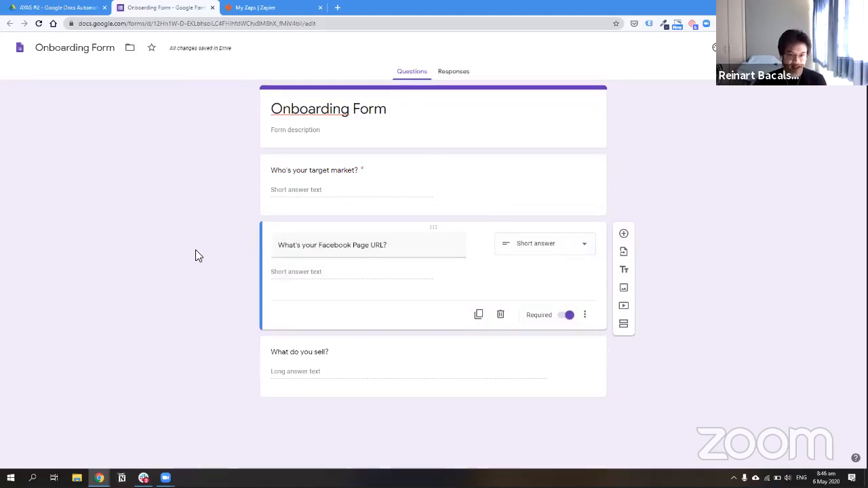
Add a Market Research heading below the Facebook URL question, then delete it as misplaced
{"action": "left_click", "coordinate": [625, 271]}
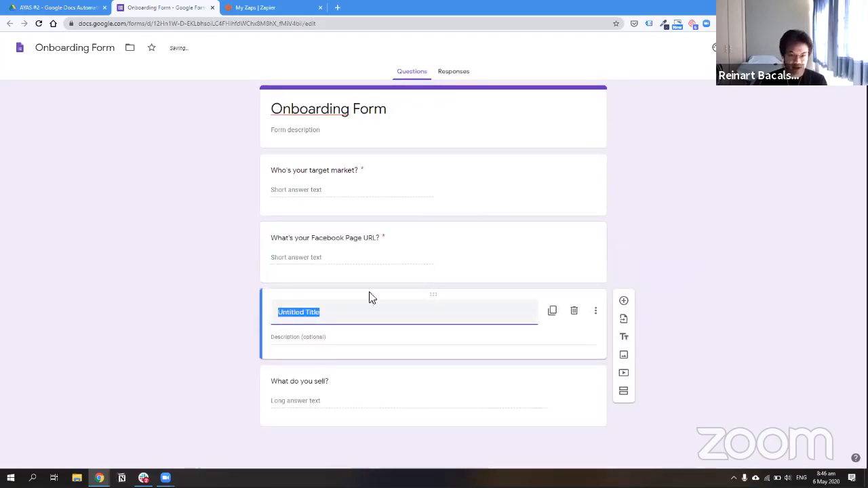
{"action": "left_click", "coordinate": [427, 292]}
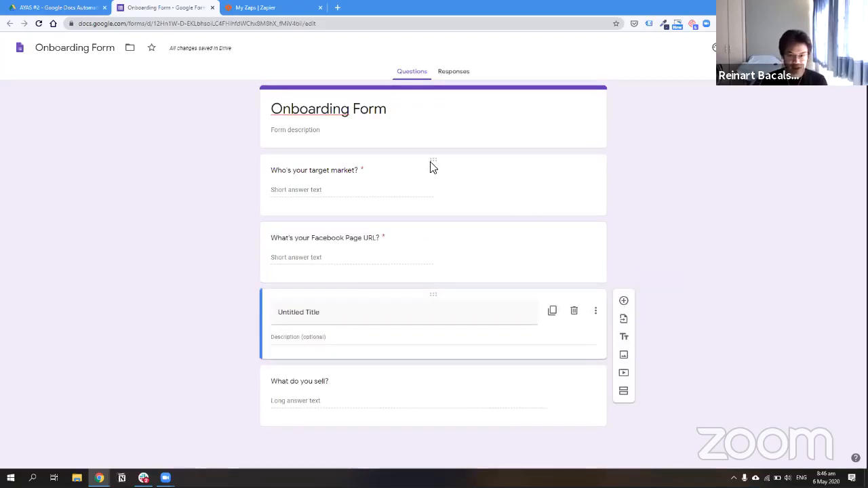
{"action": "left_click_drag", "start_coordinate": [434, 160], "coordinate": [436, 382]}
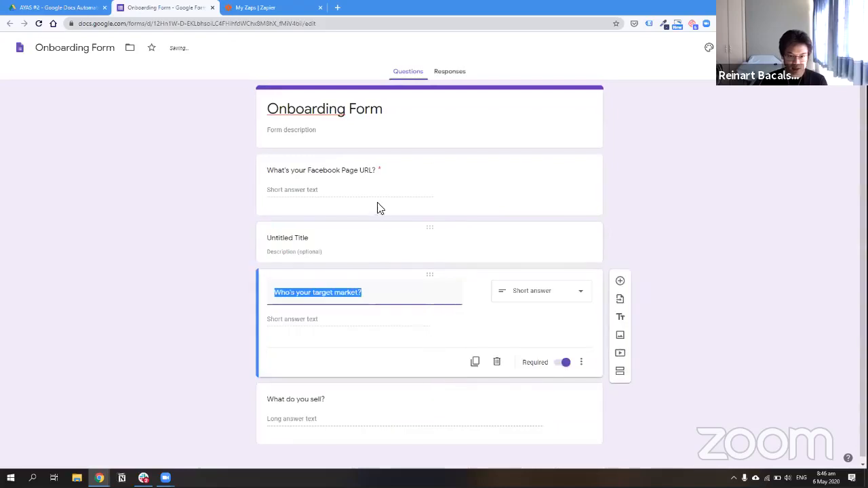
{"action": "left_click", "coordinate": [333, 243]}
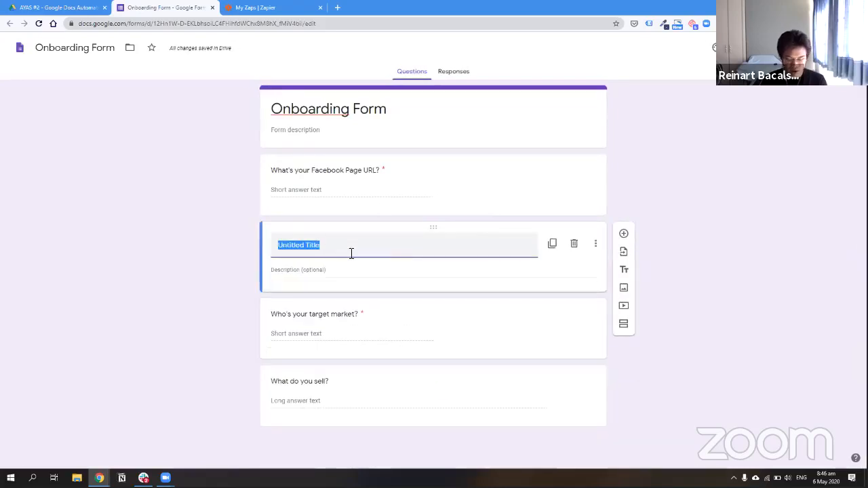
{"action": "type", "text": "Market"}
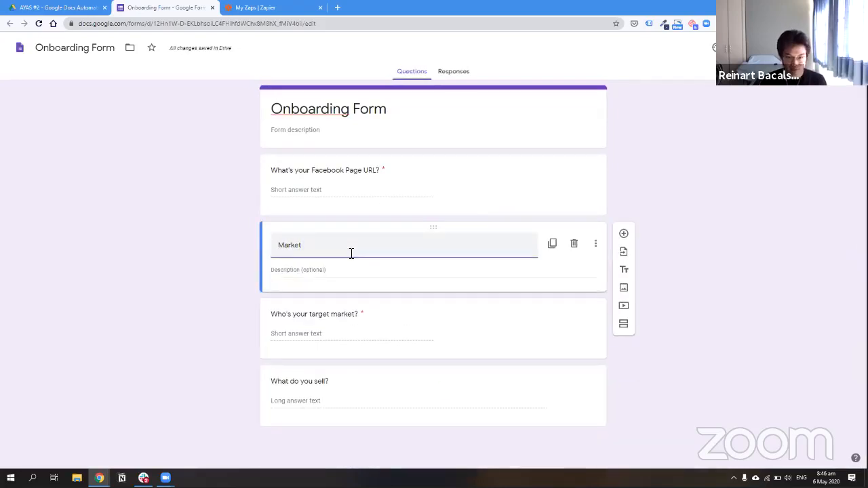
{"action": "type", "text": " Q"}
{"action": "key", "text": "BackSpace"}
{"action": "key", "text": "BackSpace"}
{"action": "type", "text": "ing"}
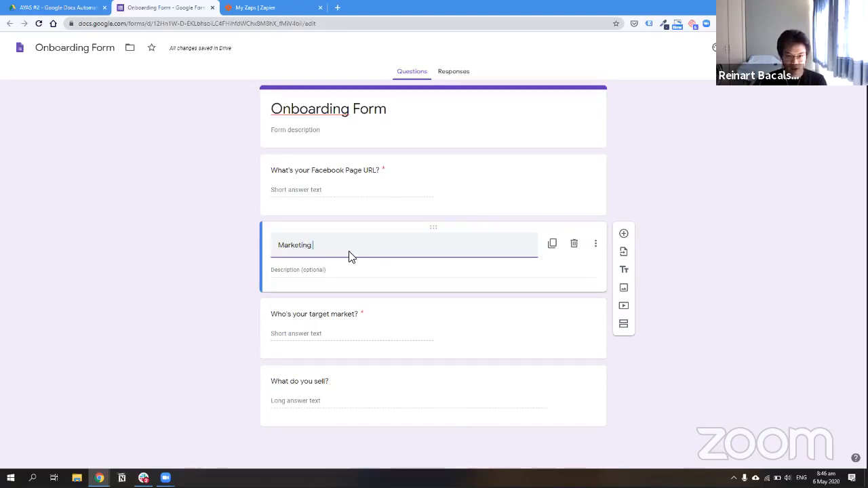
{"action": "type", "text": " Questions"}
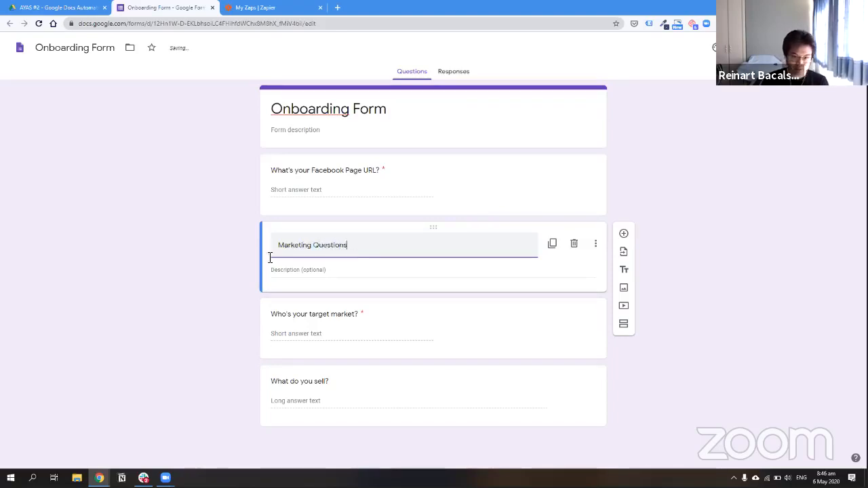
{"action": "left_click", "coordinate": [313, 245]}
{"action": "key", "text": "BackSpace"}
{"action": "key", "text": "BackSpace"}
{"action": "key", "text": "BackSpace"}
{"action": "type", "text": "Resear"}
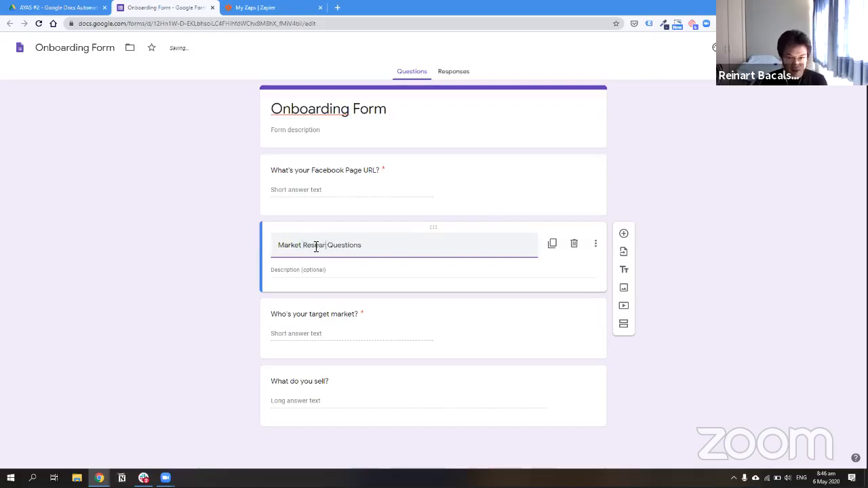
{"action": "type", "text": "ch"}
{"action": "key", "text": "shift+End"}
{"action": "key", "text": "BackSpace"}
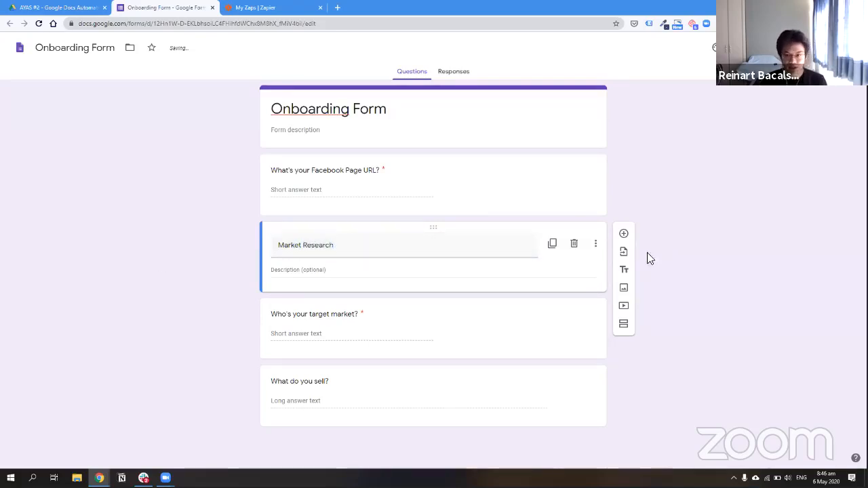
{"action": "left_click", "coordinate": [574, 244]}
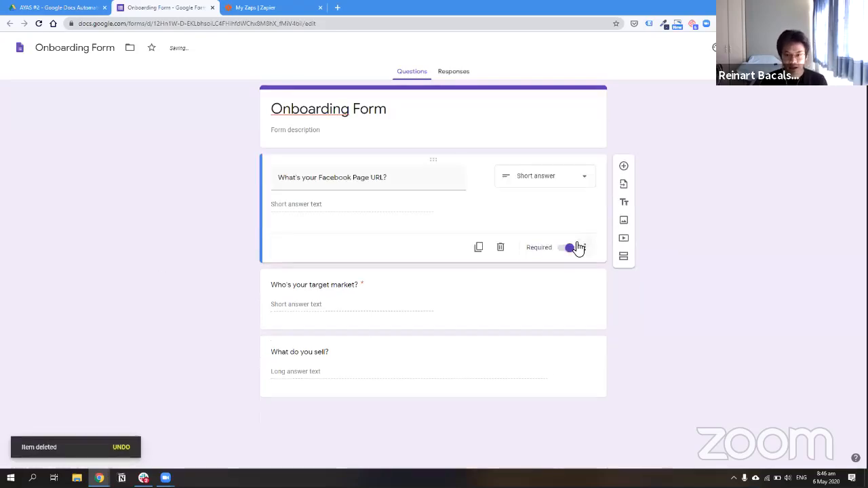
Add a Market Research heading after the first question and an Access Details heading at the top
{"action": "left_click", "coordinate": [624, 203]}
{"action": "type", "text": "Market Re"}
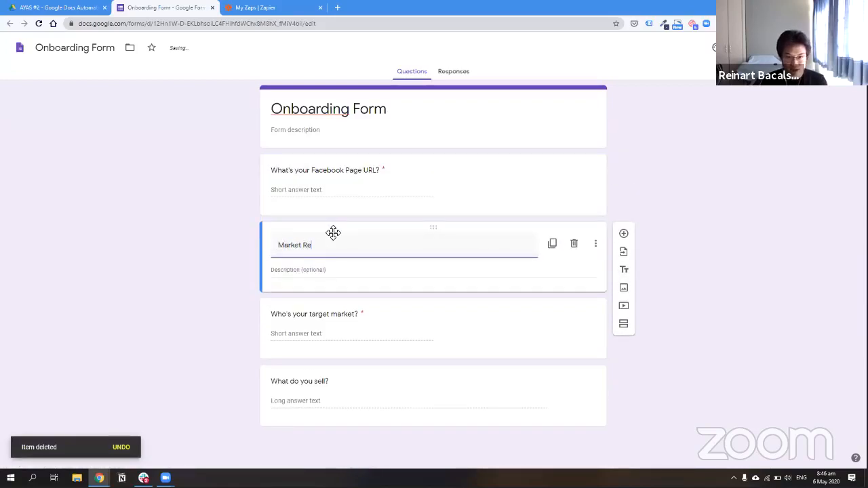
{"action": "type", "text": "search"}
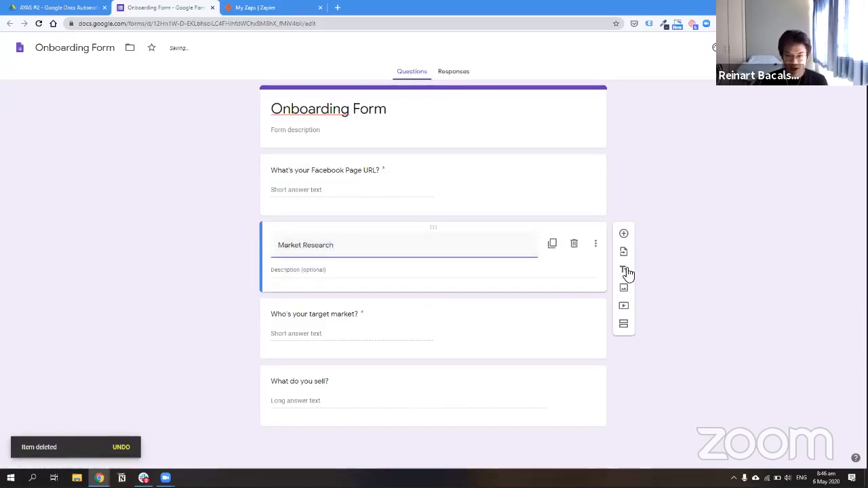
{"action": "left_click", "coordinate": [624, 269]}
{"action": "left_click_drag", "start_coordinate": [445, 263], "coordinate": [333, 161]}
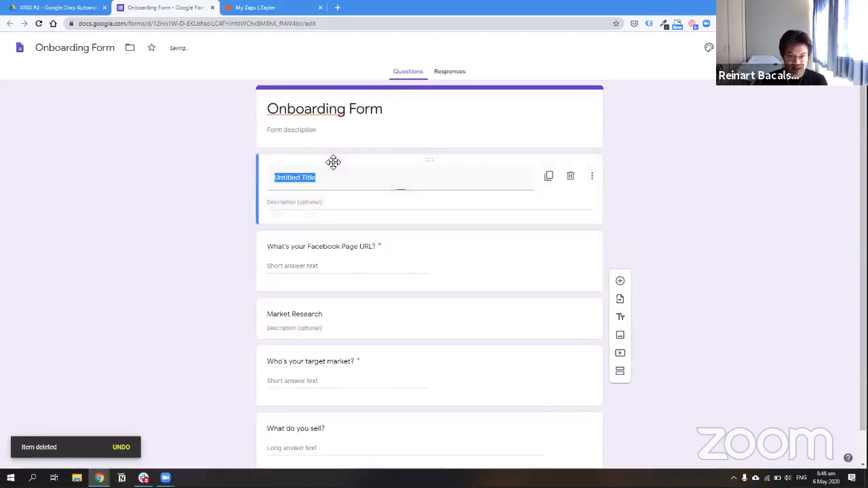
{"action": "left_click", "coordinate": [308, 184]}
{"action": "type", "text": "AC"}
{"action": "key", "text": "ctrl+a"}
{"action": "type", "text": "AC"}
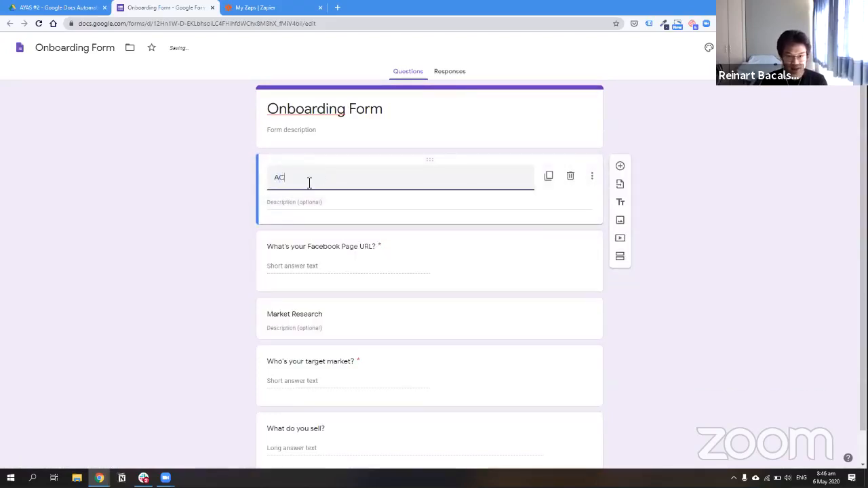
{"action": "type", "text": "ess"}
{"action": "key", "text": "BackSpace"}
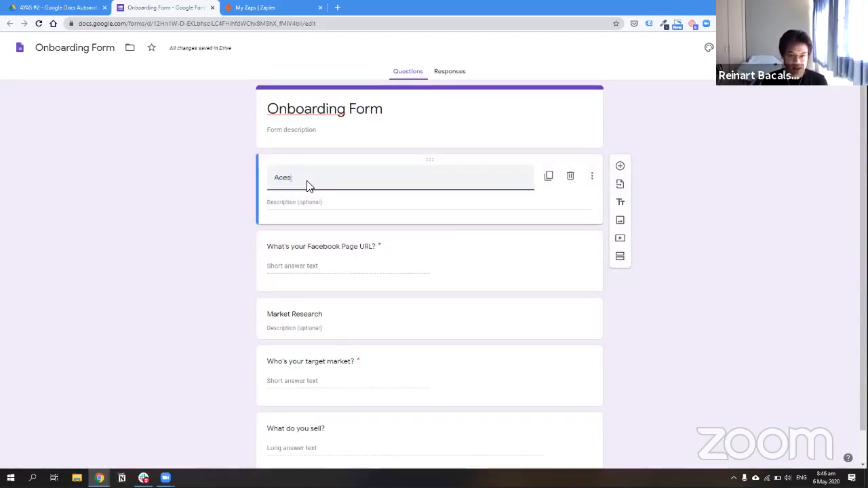
{"action": "type", "text": "Details"}
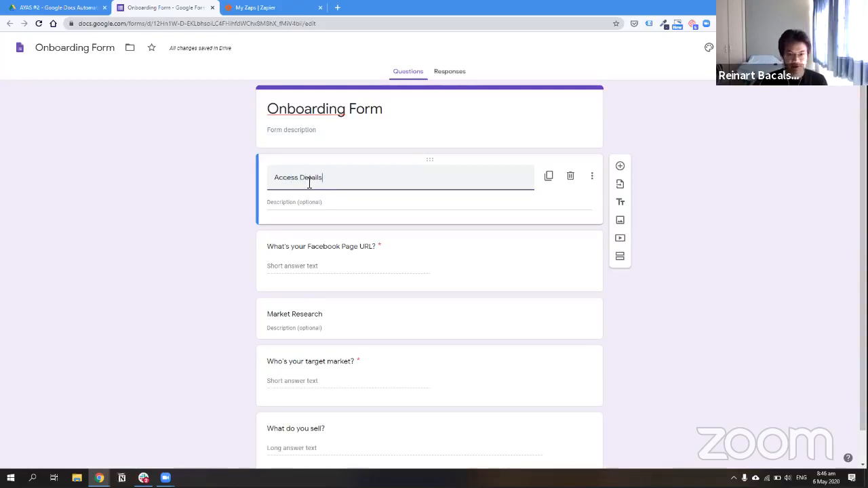
Duplicate the URL question as 'What's your Facebook Ad Account ID?'
{"action": "left_click", "coordinate": [537, 271]}
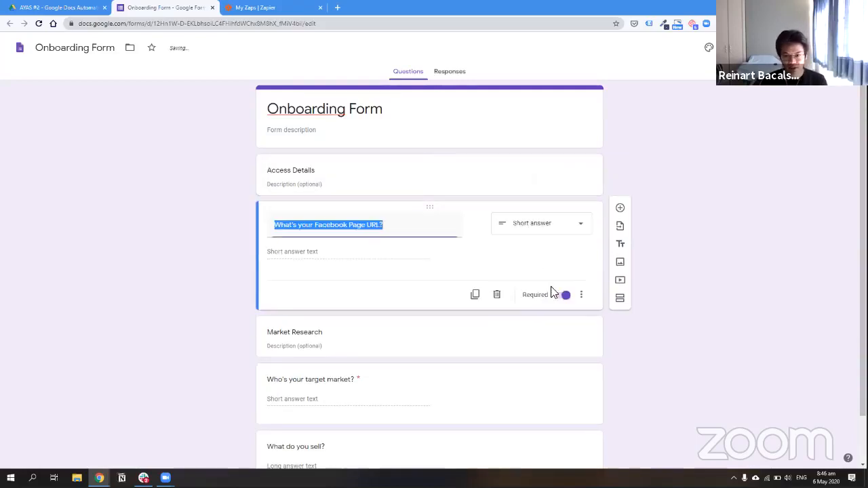
{"action": "left_click", "coordinate": [475, 295]}
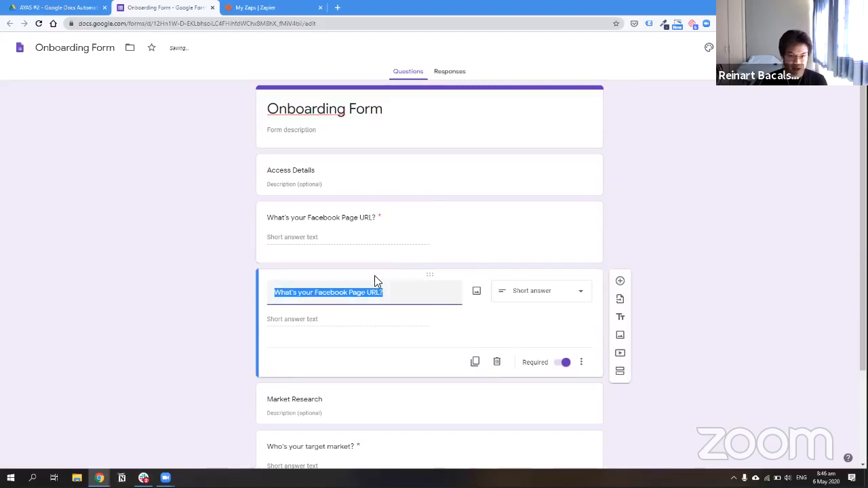
{"action": "left_click_drag", "start_coordinate": [383, 292], "coordinate": [349, 293]}
{"action": "type", "text": "Ad Acc"}
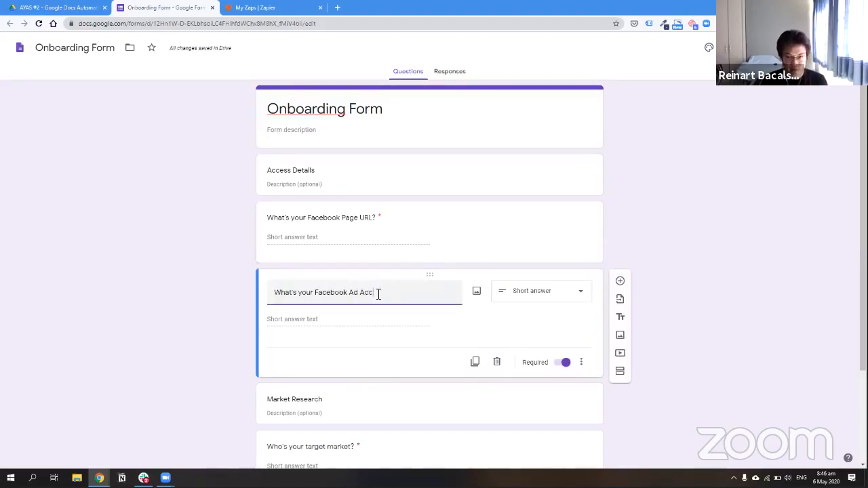
{"action": "type", "text": "ount ID?"}
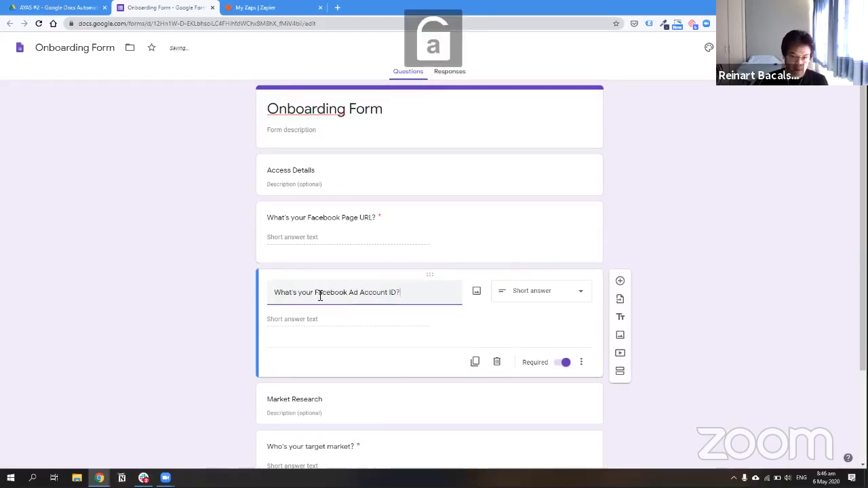
Add a Product Research heading after the target market question
{"action": "scroll", "coordinate": [152, 315], "scroll_direction": "down", "scroll_amount": 2}
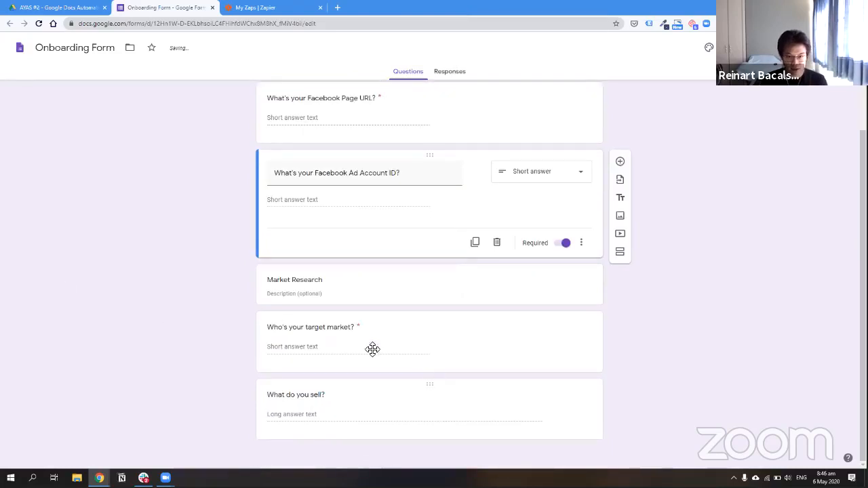
{"action": "left_click", "coordinate": [323, 347]}
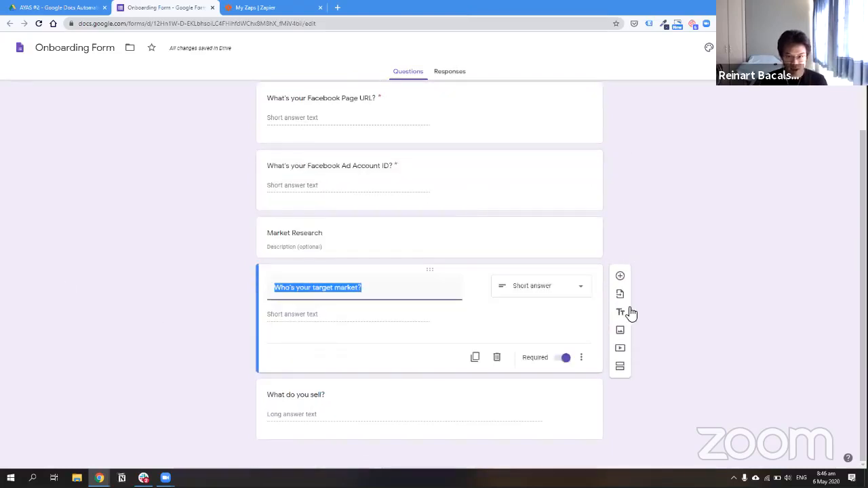
{"action": "left_click", "coordinate": [621, 310]}
{"action": "type", "text": "Product"}
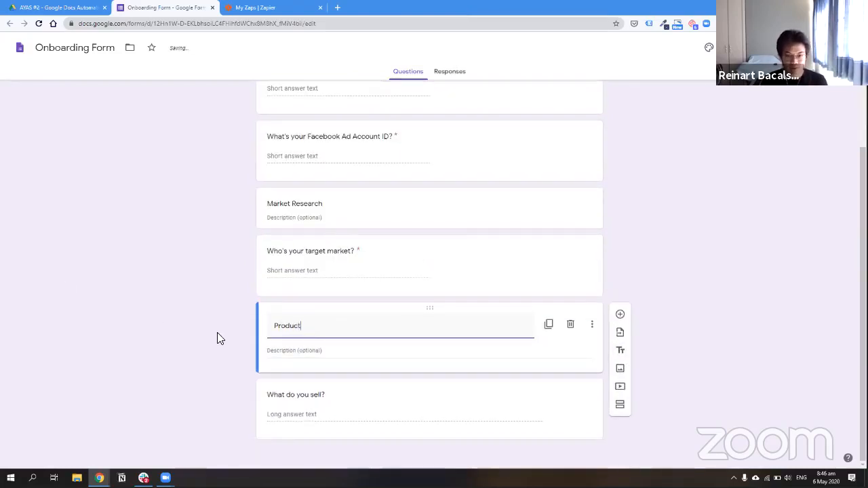
{"action": "type", "text": " Research"}
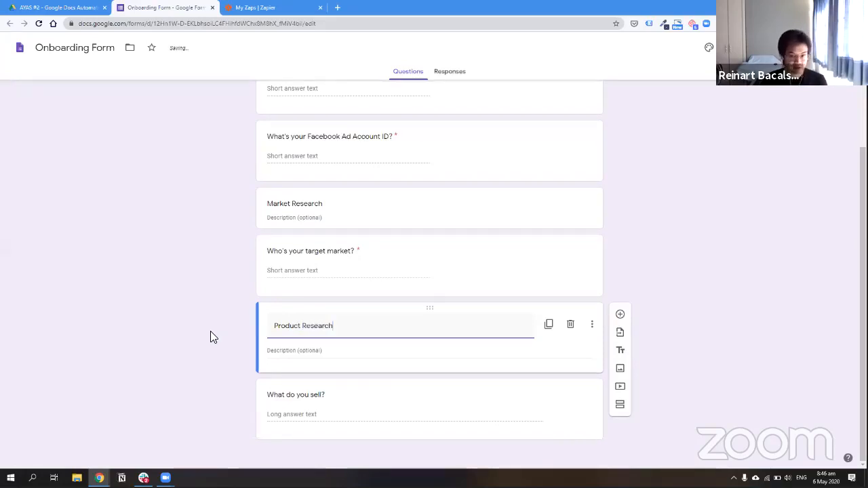
{"action": "left_click", "coordinate": [759, 186]}
{"action": "scroll", "coordinate": [671, 244], "scroll_direction": "up", "scroll_amount": 3}
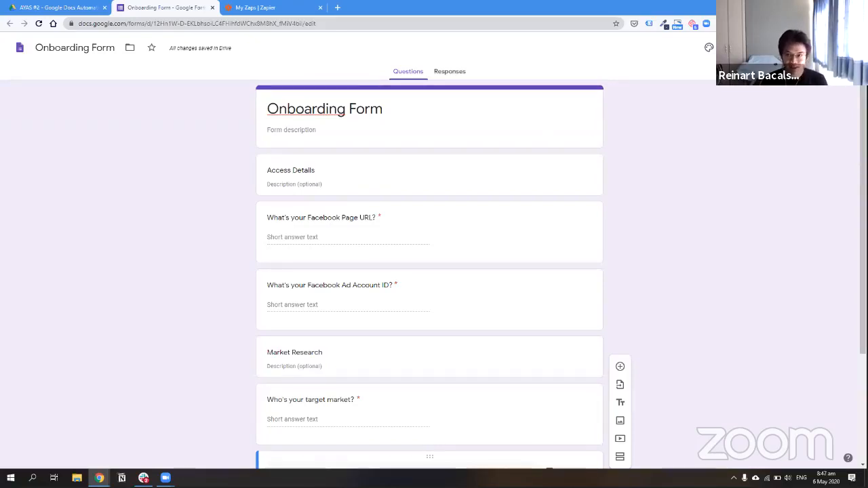
Preview the form and enter a Facebook Page URL and an Ad Account ID
{"action": "left_click", "coordinate": [732, 48]}
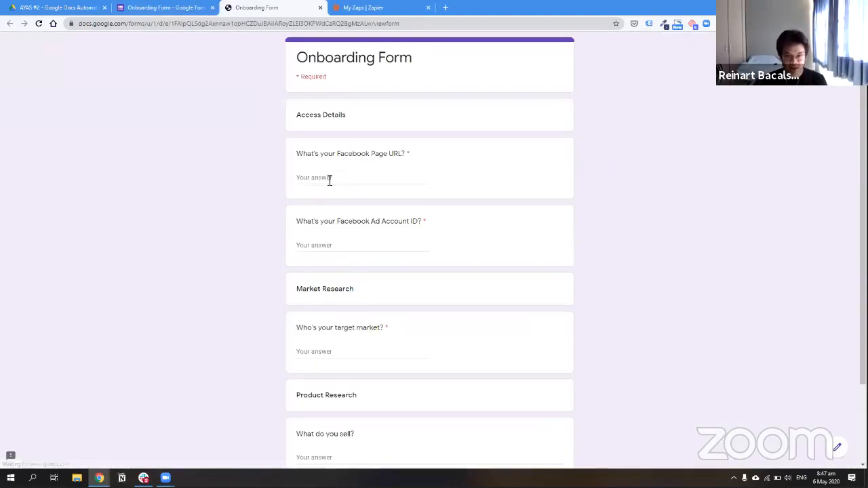
{"action": "left_click", "coordinate": [330, 179]}
{"action": "type", "text": "facebook."}
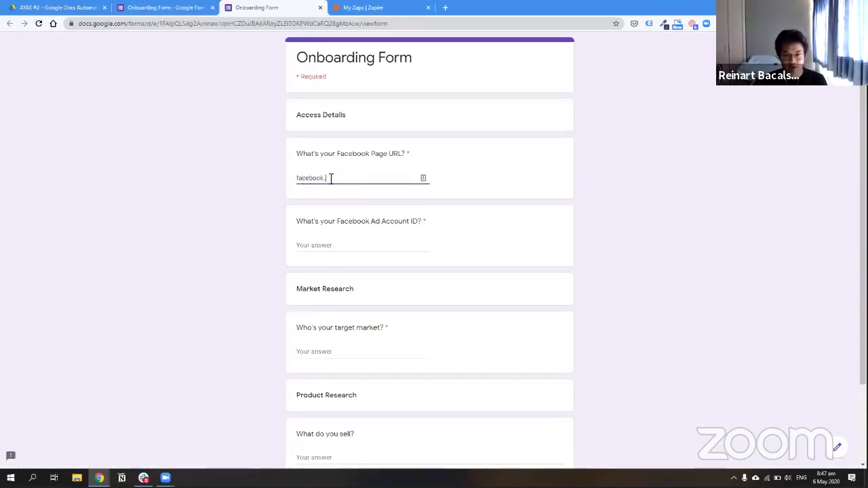
{"action": "type", "text": "com/augmnedig"}
{"action": "key", "text": "BackSpace"}
{"action": "key", "text": "BackSpace"}
{"action": "key", "text": "BackSpace"}
{"action": "key", "text": "BackSpace"}
{"action": "key", "text": "BackSpace"}
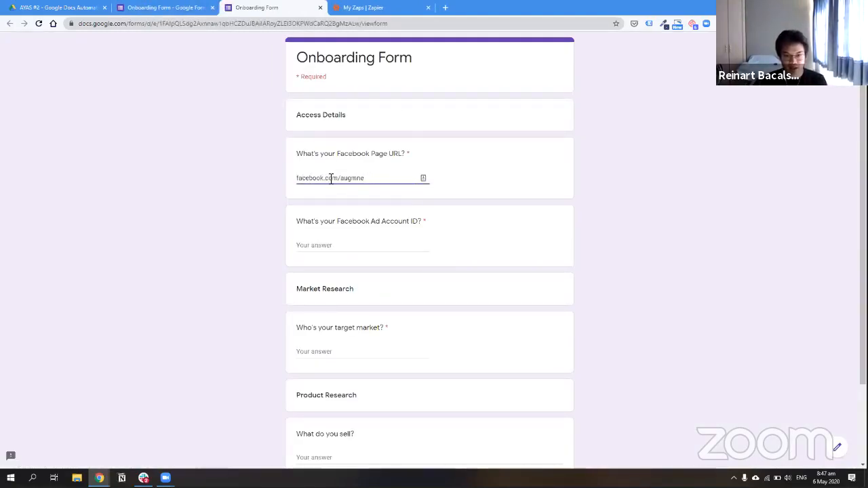
{"action": "type", "text": "endigital."}
{"action": "key", "text": "Tab"}
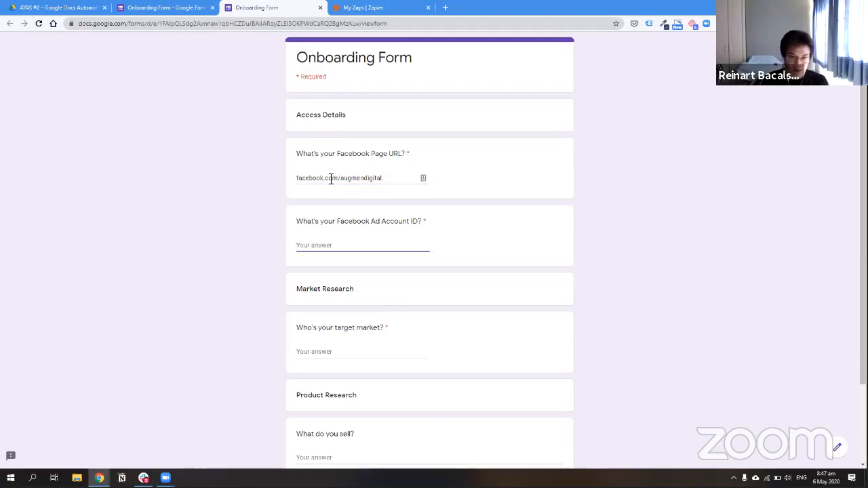
{"action": "left_click", "coordinate": [386, 178]}
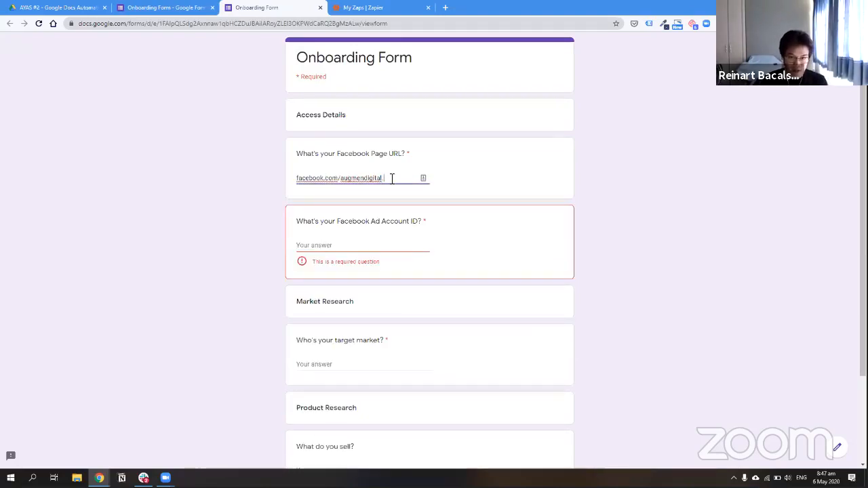
{"action": "key", "text": "Tab"}
{"action": "type", "text": "1231231231"}
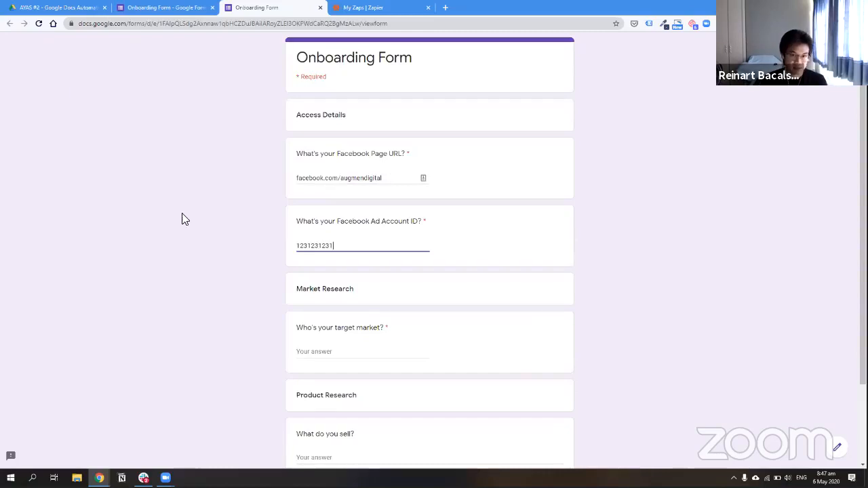
Answer 'Agencies' for target market and 'Consulting Program' for what you sell, then submit
{"action": "scroll", "coordinate": [407, 234], "scroll_direction": "down", "scroll_amount": 2}
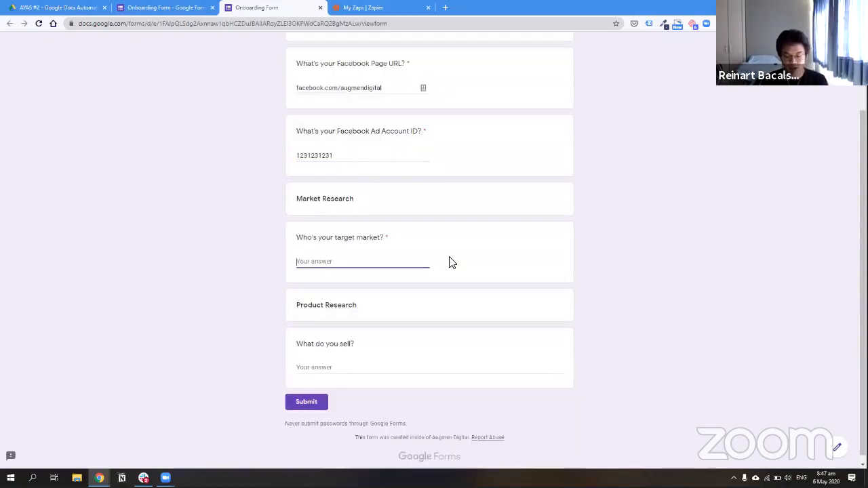
{"action": "type", "text": "Age"}
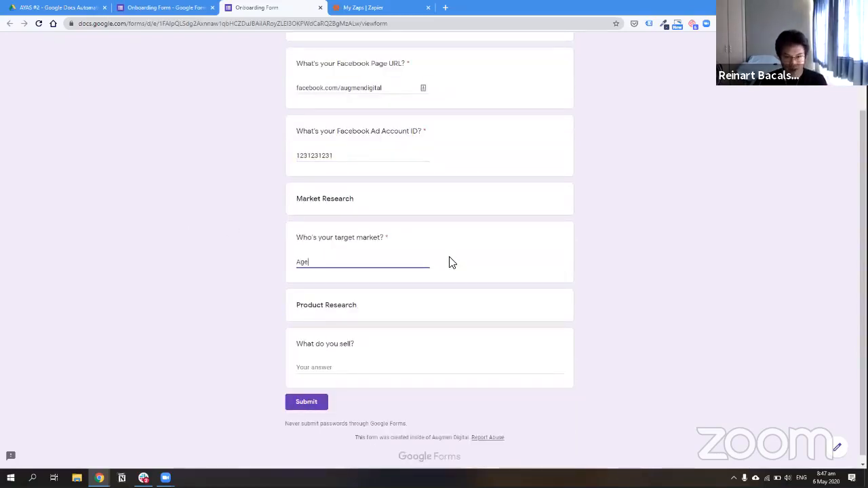
{"action": "type", "text": "ncies"}
{"action": "key", "text": "Tab"}
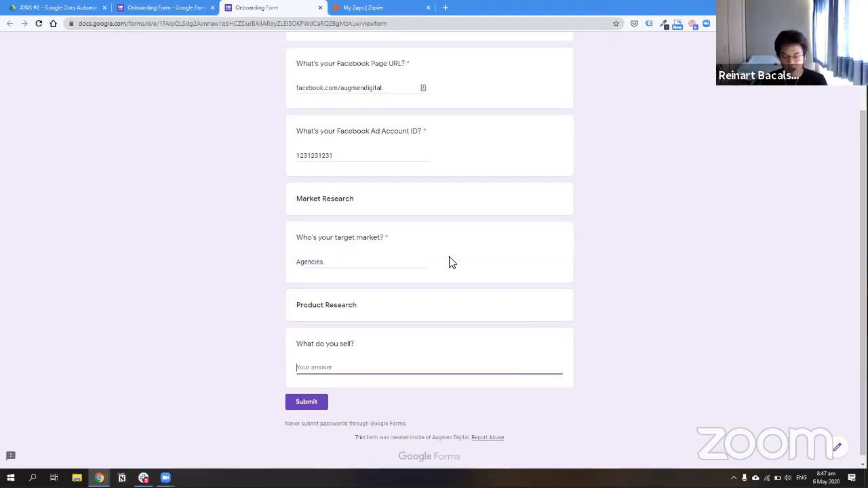
{"action": "type", "text": "Consulting Progr"}
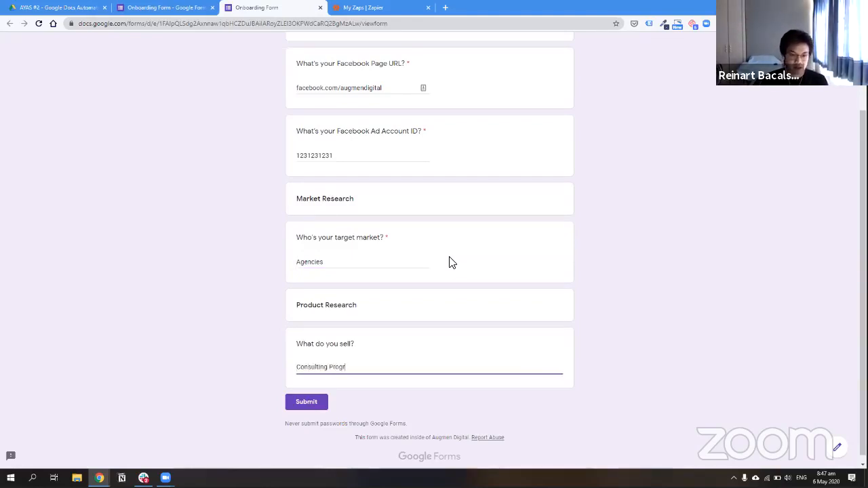
{"action": "type", "text": "am"}
{"action": "left_click", "coordinate": [250, 236]}
{"action": "scroll", "coordinate": [295, 226], "scroll_direction": "up", "scroll_amount": 2}
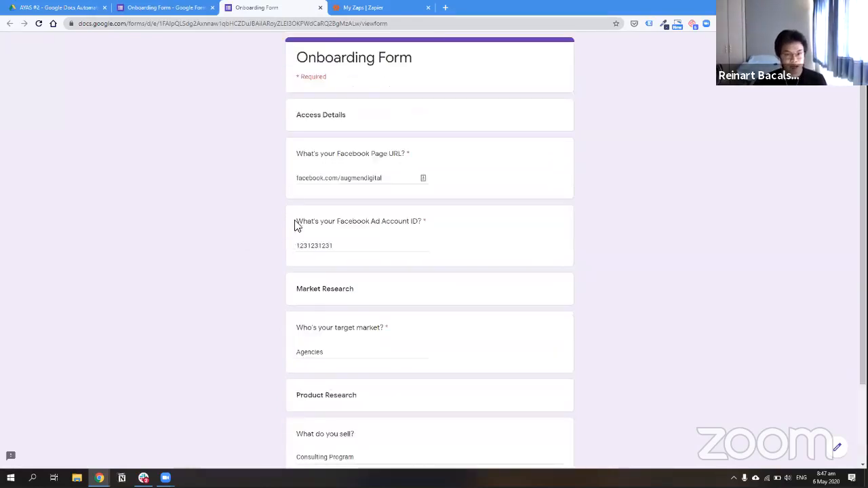
{"action": "scroll", "coordinate": [338, 364], "scroll_direction": "down", "scroll_amount": 2}
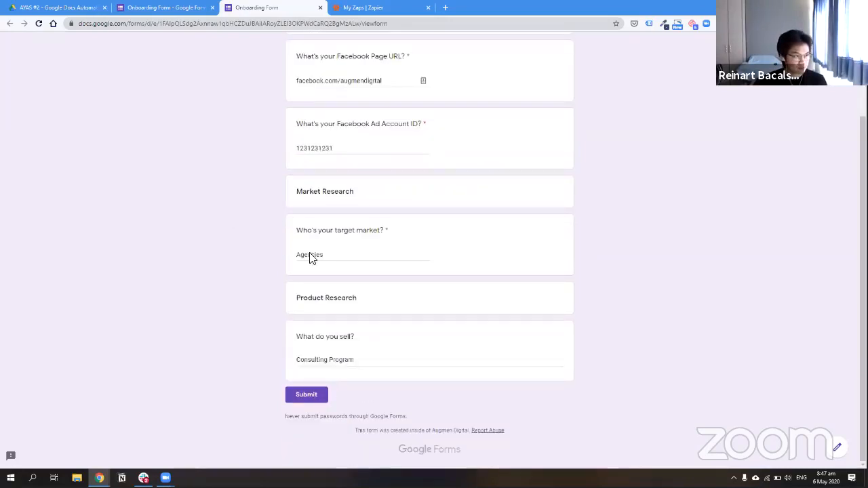
{"action": "left_click", "coordinate": [293, 396]}
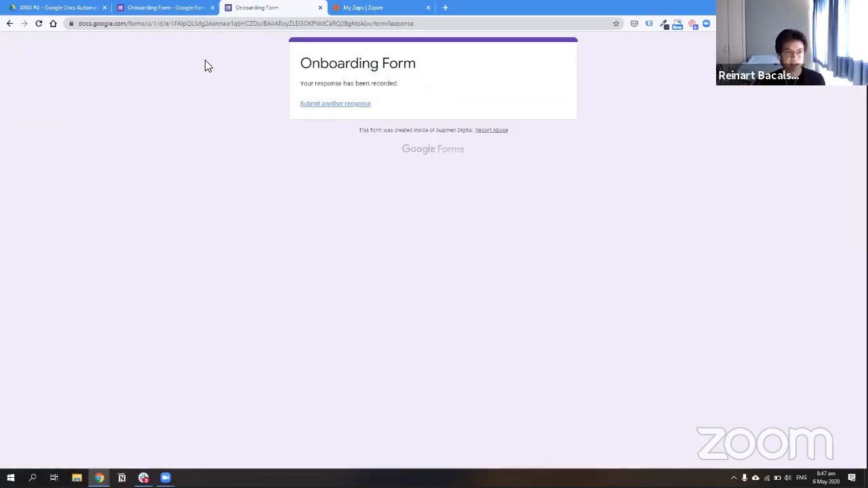
Link the form's responses to a newly created spreadsheet
{"action": "left_click", "coordinate": [176, 7]}
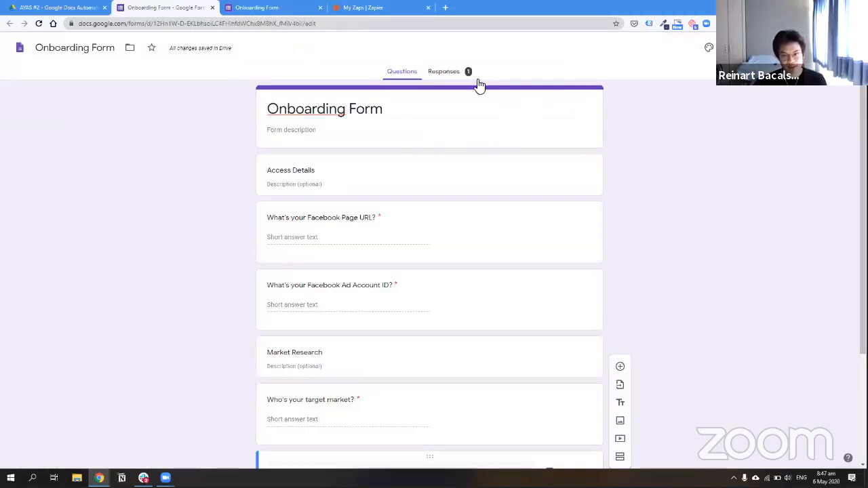
{"action": "left_click", "coordinate": [445, 72]}
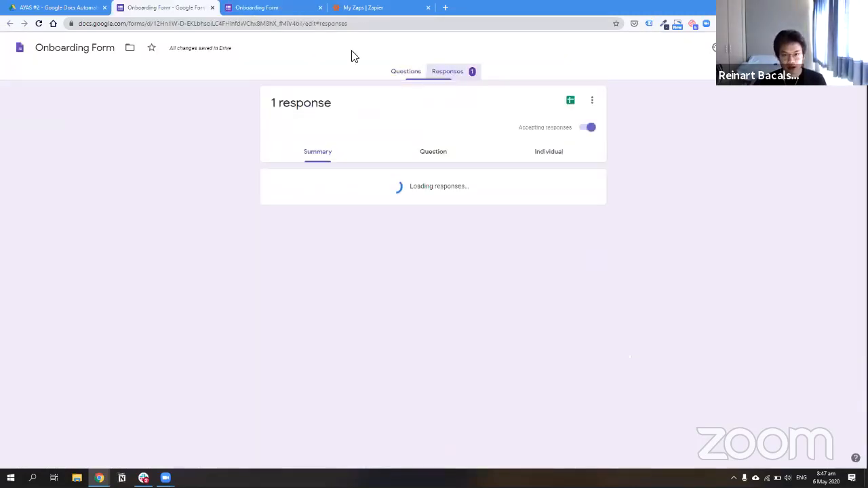
{"action": "left_click", "coordinate": [567, 101]}
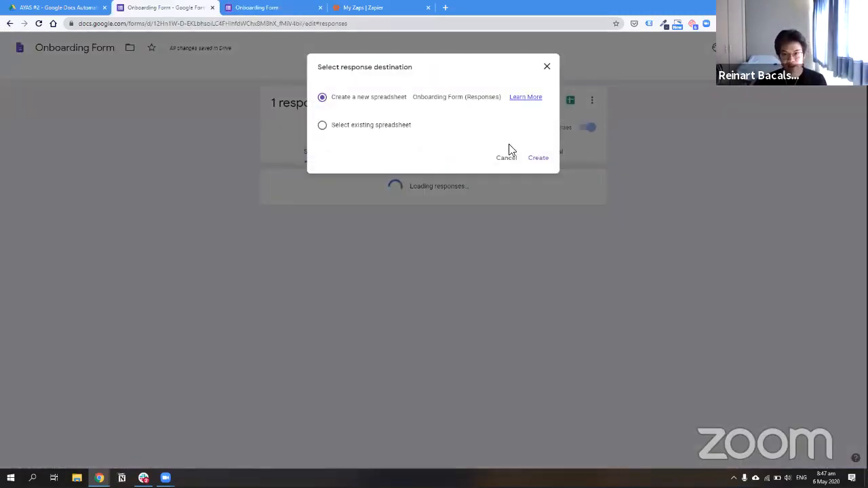
{"action": "left_click", "coordinate": [550, 166]}
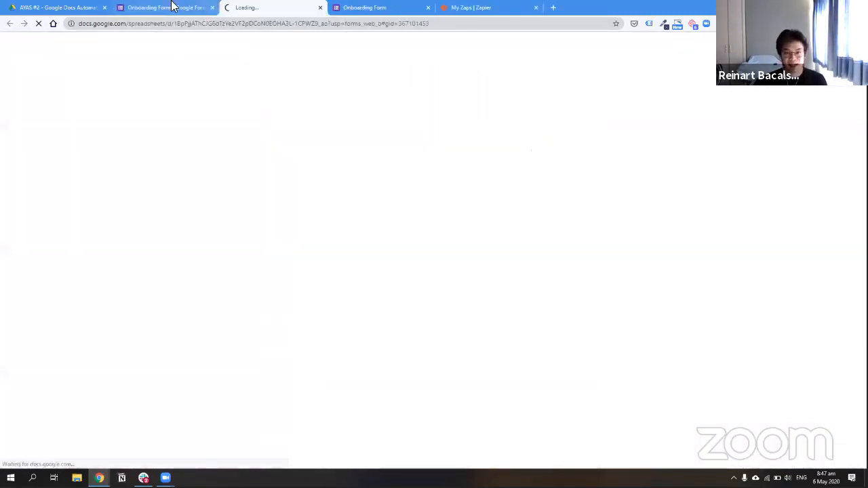
Review the individual response and its print preview, then switch to the Onboarding Form (Responses) sheet
{"action": "left_click", "coordinate": [173, 6]}
{"action": "left_click", "coordinate": [563, 157]}
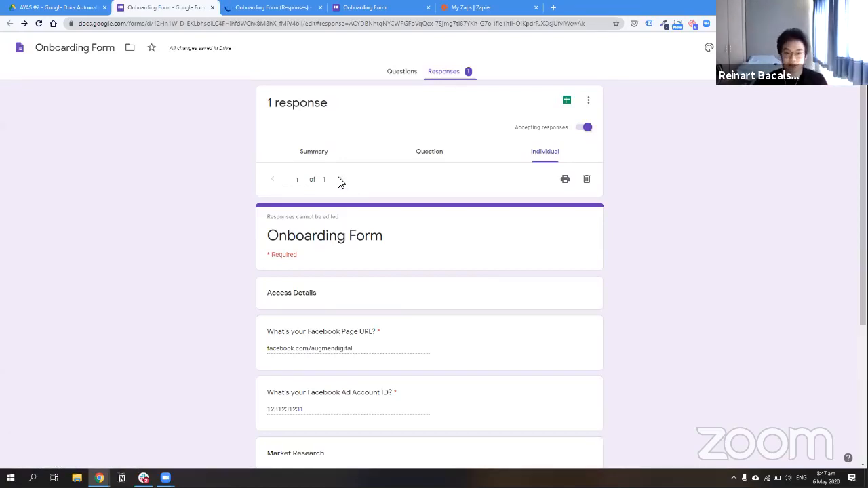
{"action": "scroll", "coordinate": [453, 329], "scroll_direction": "down", "scroll_amount": 3}
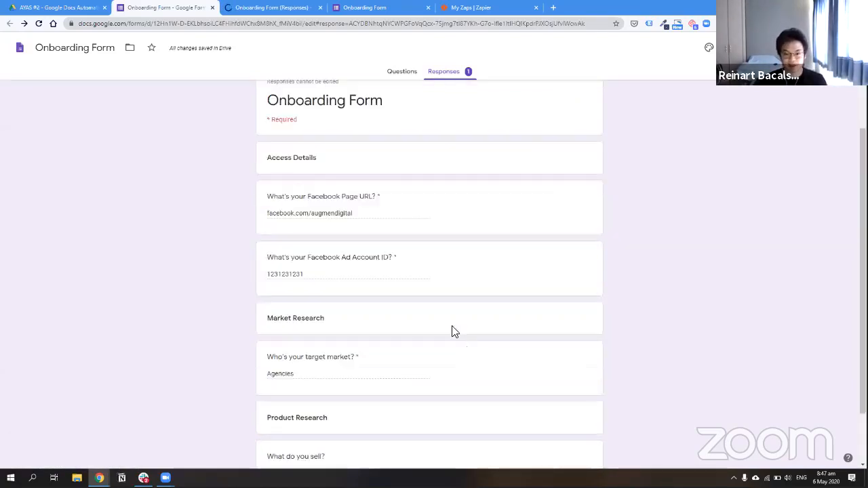
{"action": "scroll", "coordinate": [473, 306], "scroll_direction": "up", "scroll_amount": 3}
{"action": "scroll", "coordinate": [441, 294], "scroll_direction": "down", "scroll_amount": 3}
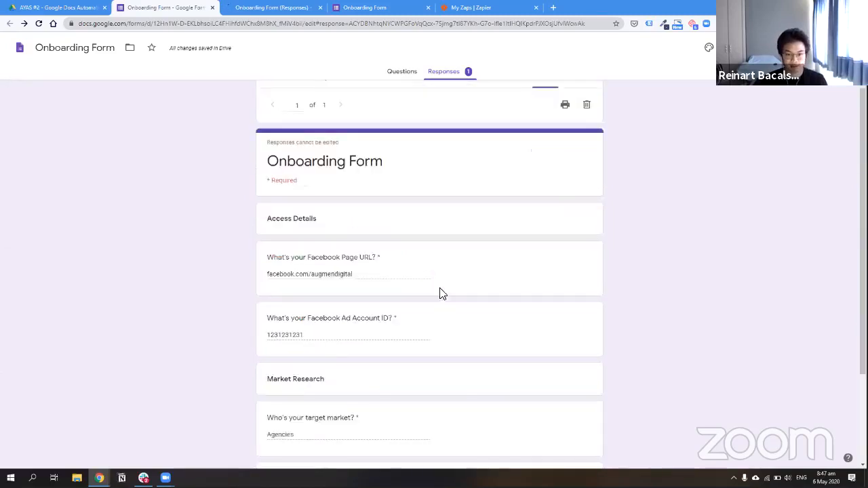
{"action": "scroll", "coordinate": [542, 306], "scroll_direction": "up", "scroll_amount": 3}
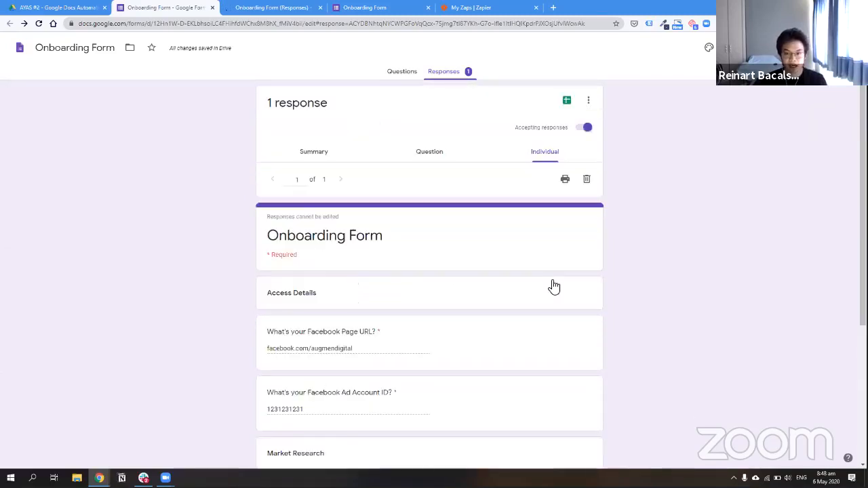
{"action": "left_click", "coordinate": [566, 180]}
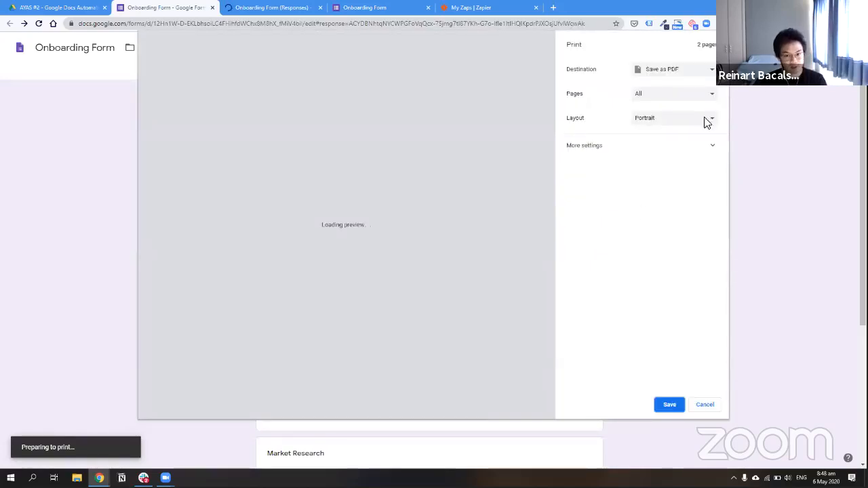
{"action": "scroll", "coordinate": [299, 237], "scroll_direction": "down", "scroll_amount": 2}
{"action": "scroll", "coordinate": [303, 235], "scroll_direction": "down", "scroll_amount": 5}
{"action": "scroll", "coordinate": [304, 235], "scroll_direction": "up", "scroll_amount": 4}
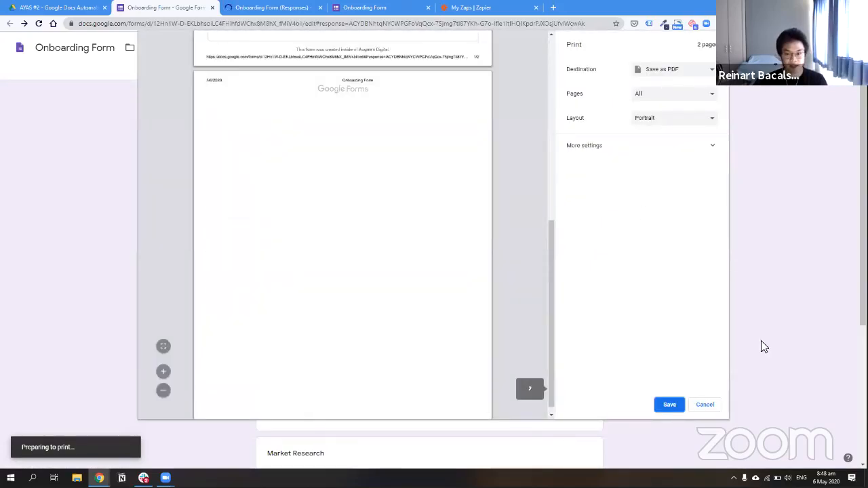
{"action": "left_click", "coordinate": [704, 404]}
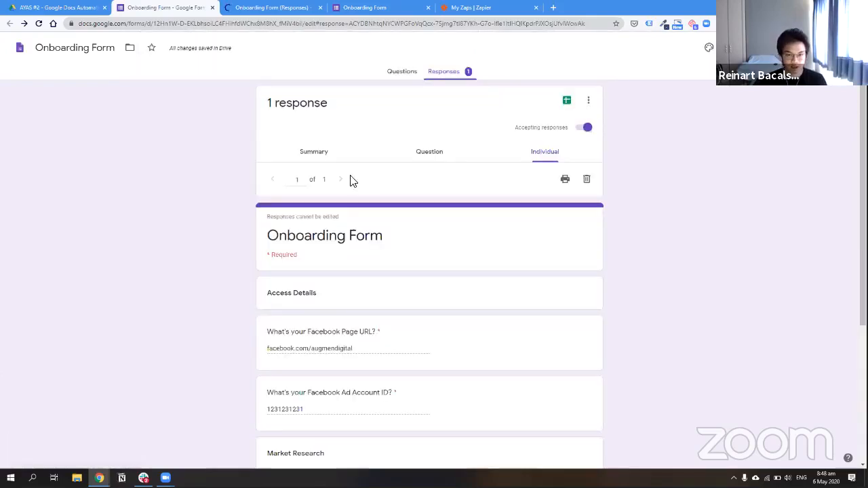
{"action": "left_click", "coordinate": [285, 176]}
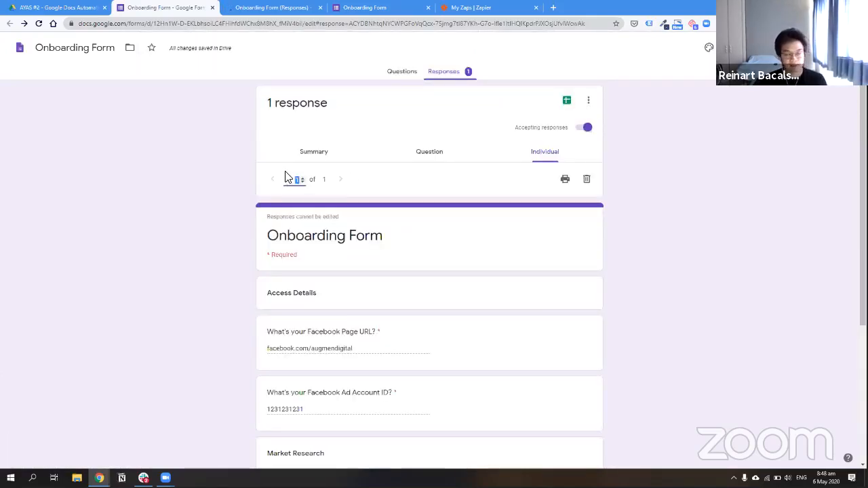
{"action": "left_click", "coordinate": [446, 190]}
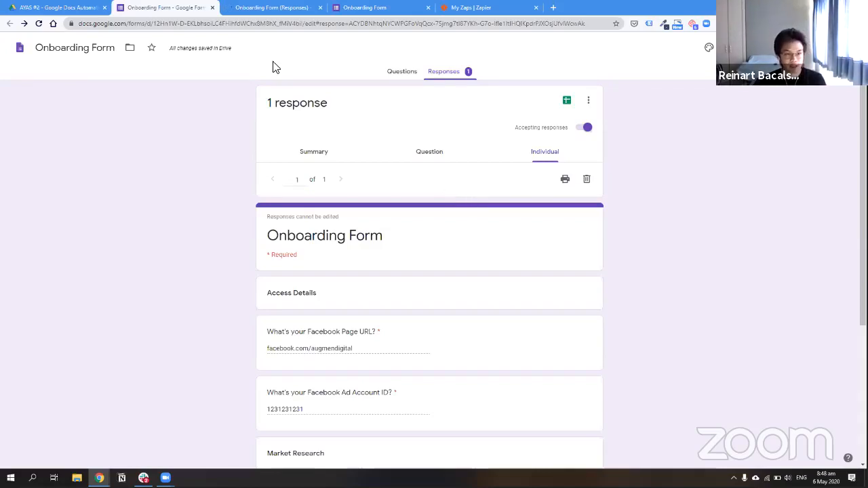
{"action": "left_click", "coordinate": [275, 12]}
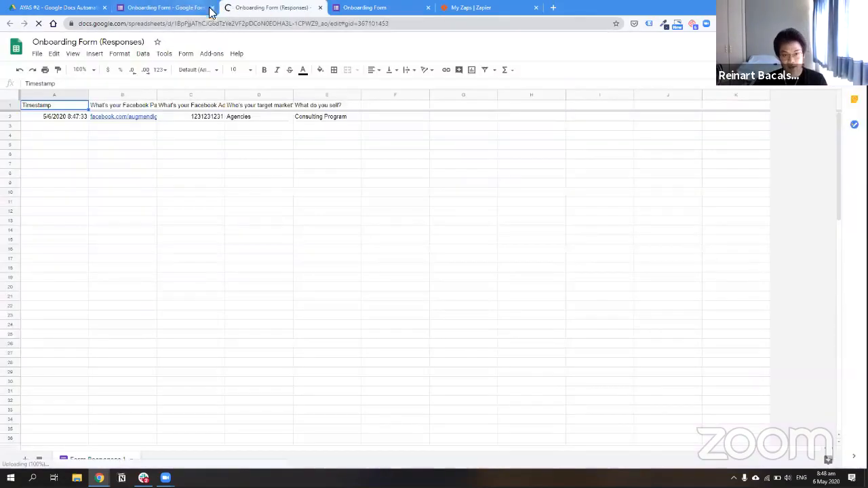
Inspect the response cells, including Consulting Program in E2, return to A1, then go to Zapier's zap list
{"action": "left_click", "coordinate": [320, 117]}
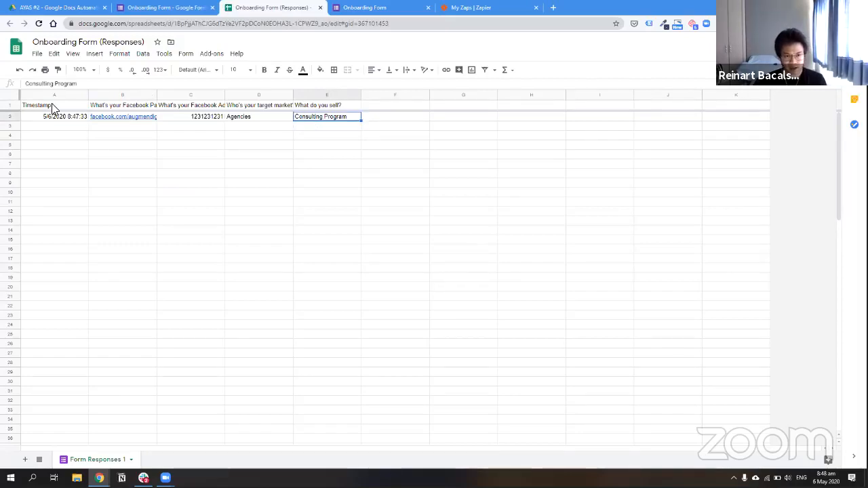
{"action": "left_click", "coordinate": [312, 126]}
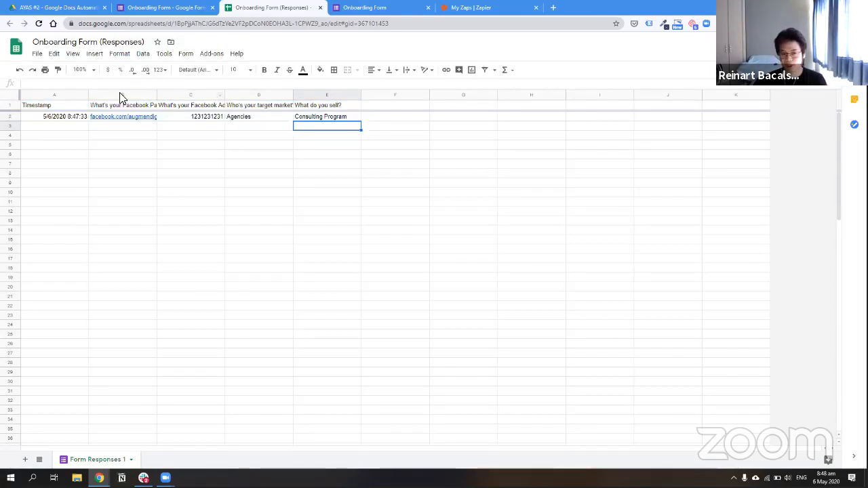
{"action": "left_click_drag", "start_coordinate": [123, 95], "coordinate": [736, 116]}
{"action": "left_click", "coordinate": [405, 127]}
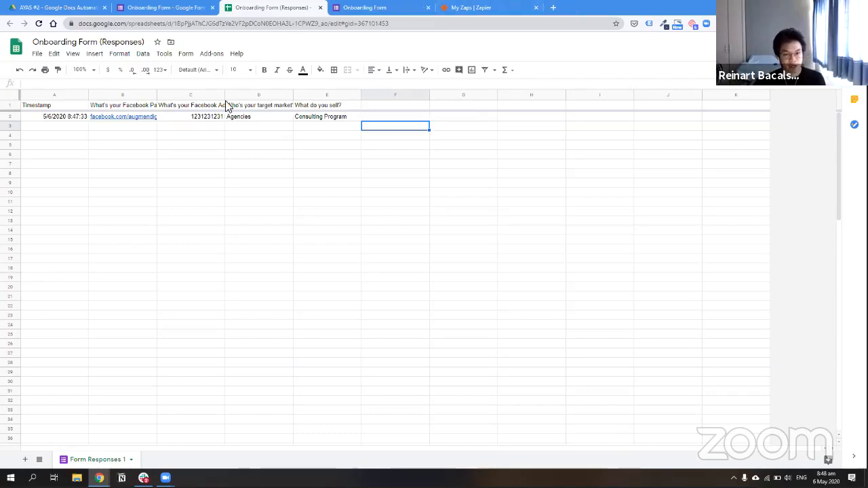
{"action": "left_click", "coordinate": [327, 119]}
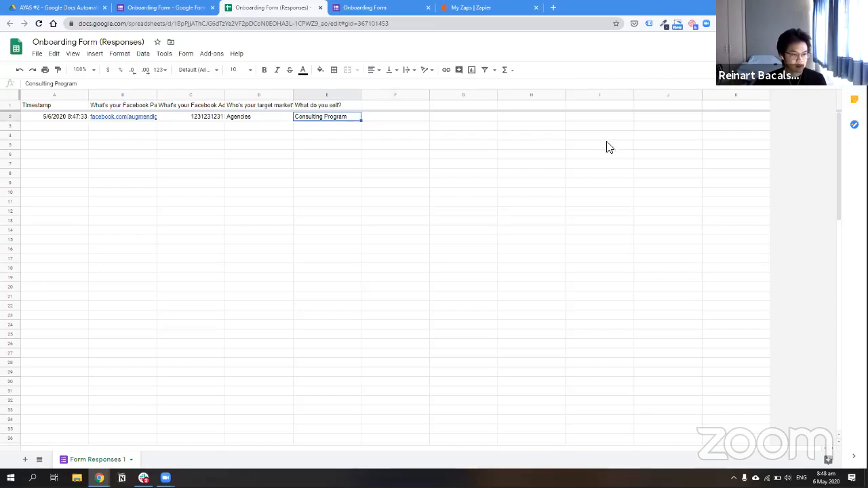
{"action": "left_click", "coordinate": [500, 129]}
{"action": "key", "text": "Up"}
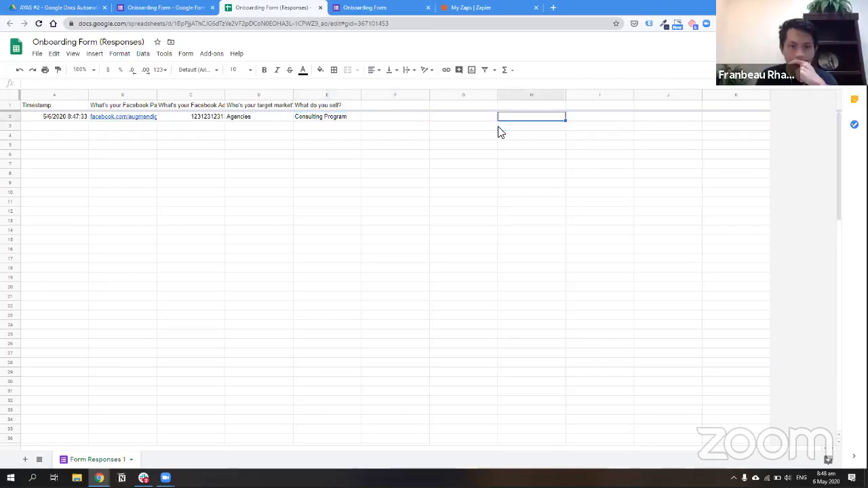
{"action": "key", "text": "Up"}
{"action": "key", "text": "ctrl+Left"}
{"action": "key", "text": "ctrl+Left"}
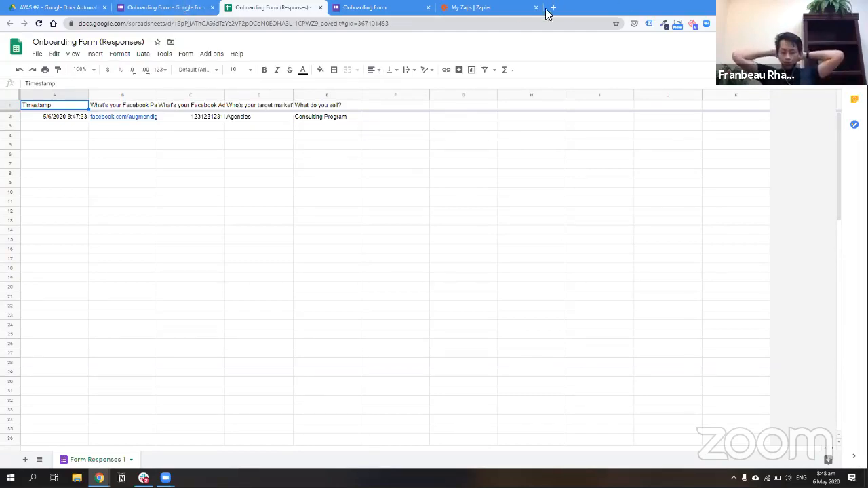
{"action": "left_click", "coordinate": [486, 6]}
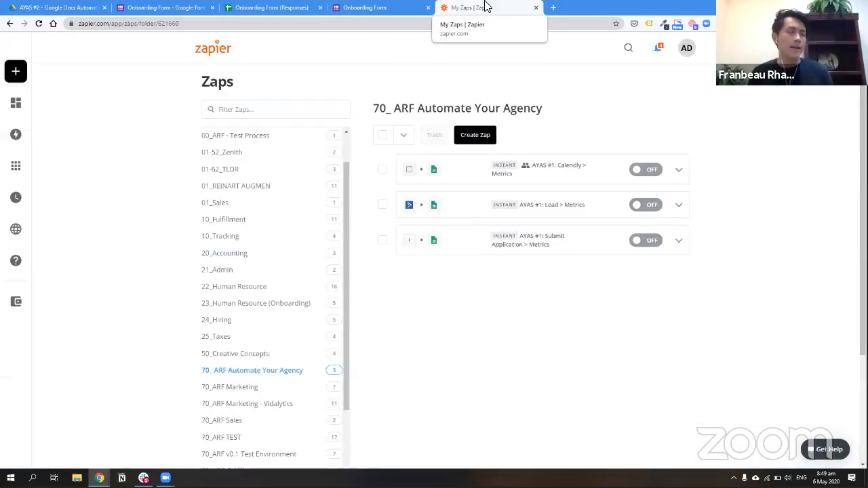
{"action": "left_click", "coordinate": [289, 8]}
{"action": "left_click", "coordinate": [374, 7]}
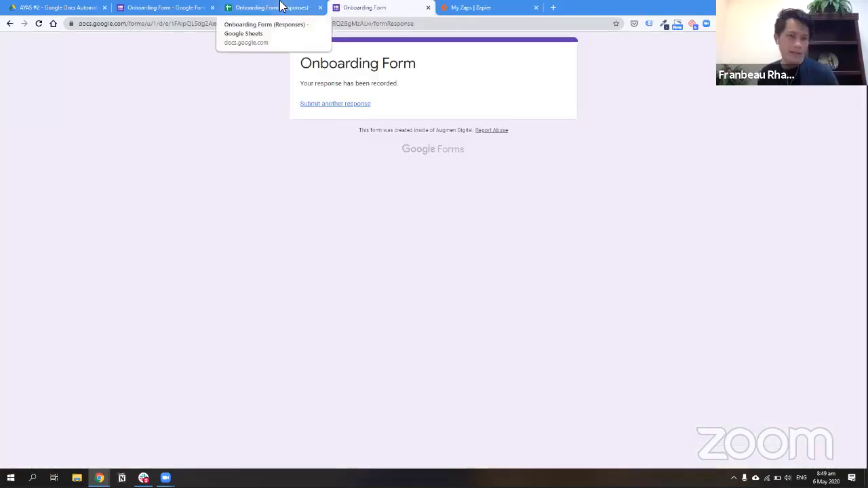
{"action": "left_click", "coordinate": [281, 6]}
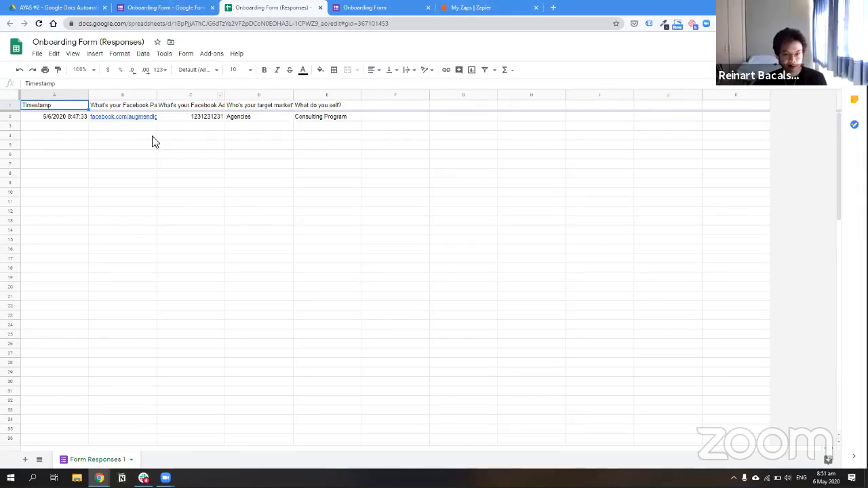
{"action": "left_click", "coordinate": [163, 8]}
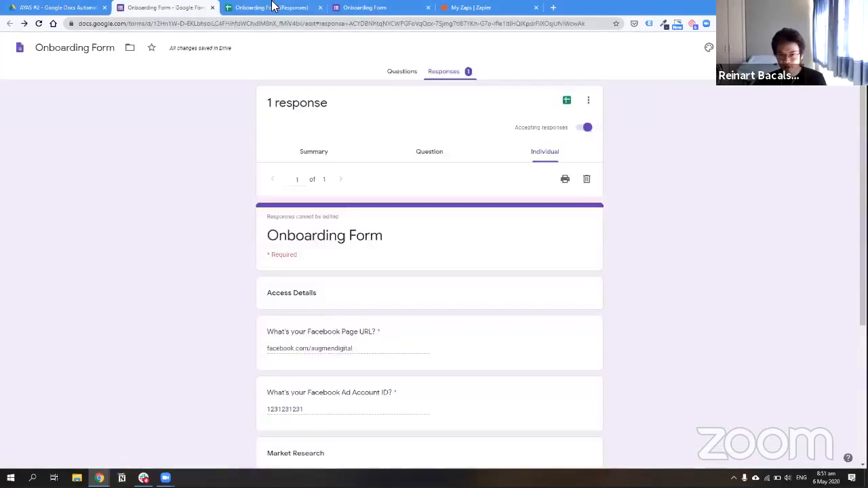
{"action": "left_click", "coordinate": [271, 7]}
{"action": "left_click", "coordinate": [370, 8]}
{"action": "left_click", "coordinate": [80, 7]}
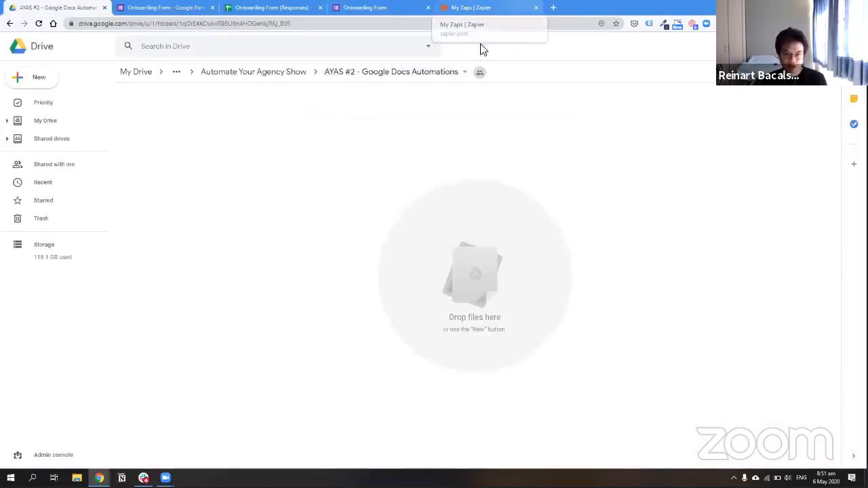
{"action": "left_click", "coordinate": [478, 7]}
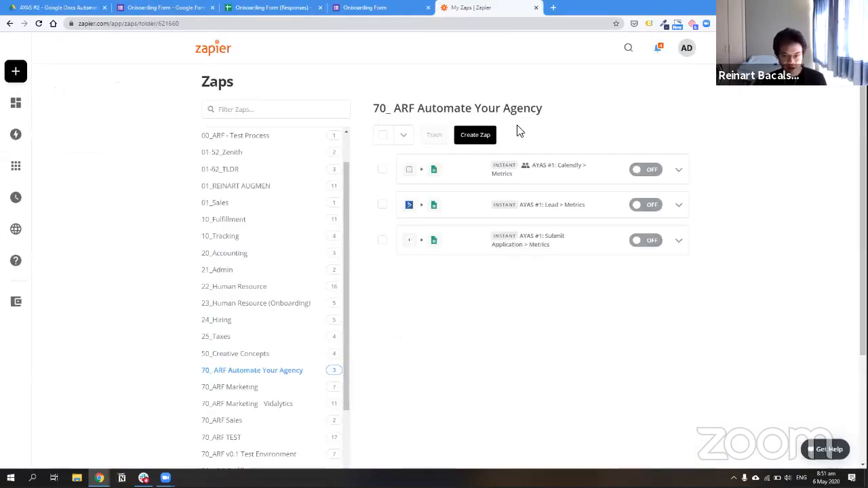
Create a new zap named 'AYAS 2: Google Doc Automation'
{"action": "left_click", "coordinate": [467, 137]}
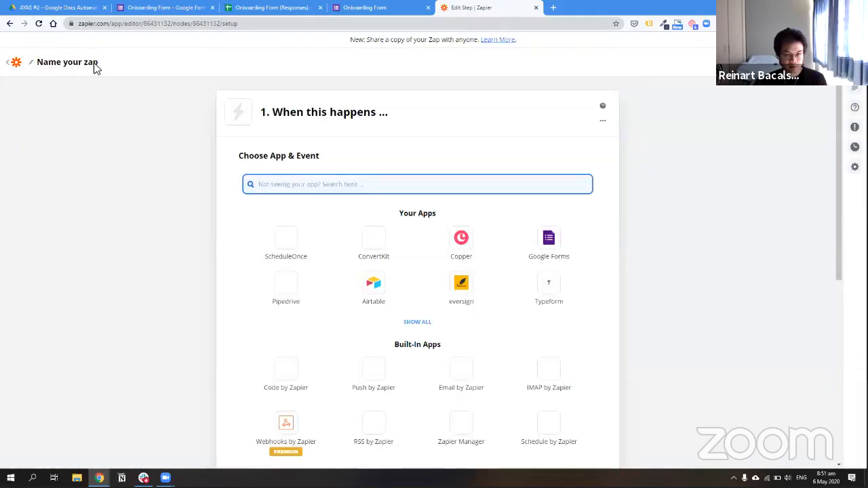
{"action": "left_click", "coordinate": [73, 63]}
{"action": "type", "text": "AYAS"}
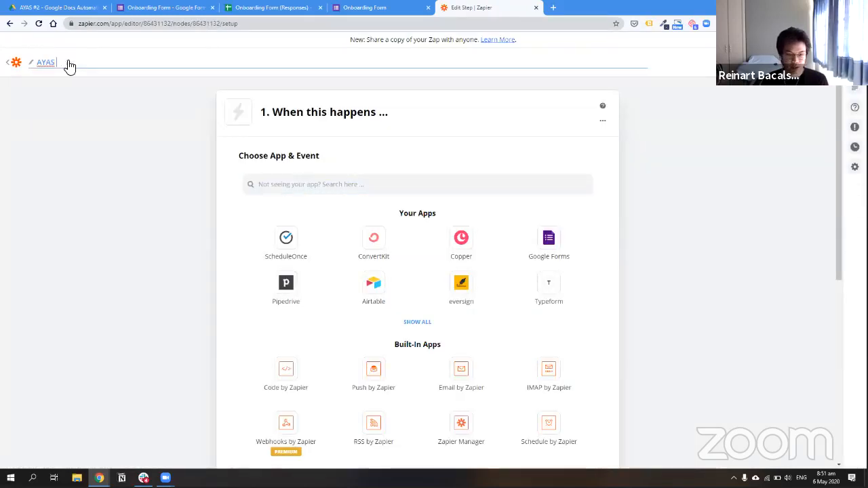
{"action": "type", "text": " 2: Goog"}
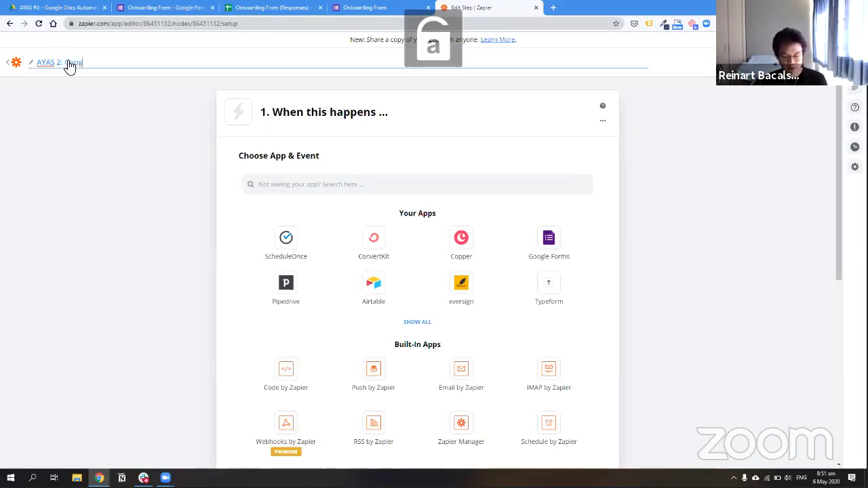
{"action": "type", "text": "le Doc Automa"}
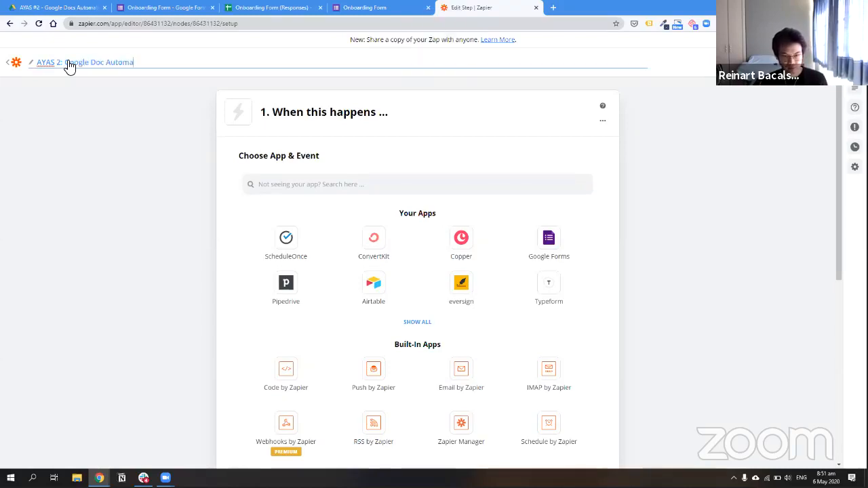
{"action": "type", "text": "tion"}
Set the trigger to Google Forms 'New Response in Spreadsheet' and continue
{"action": "left_click", "coordinate": [392, 187]}
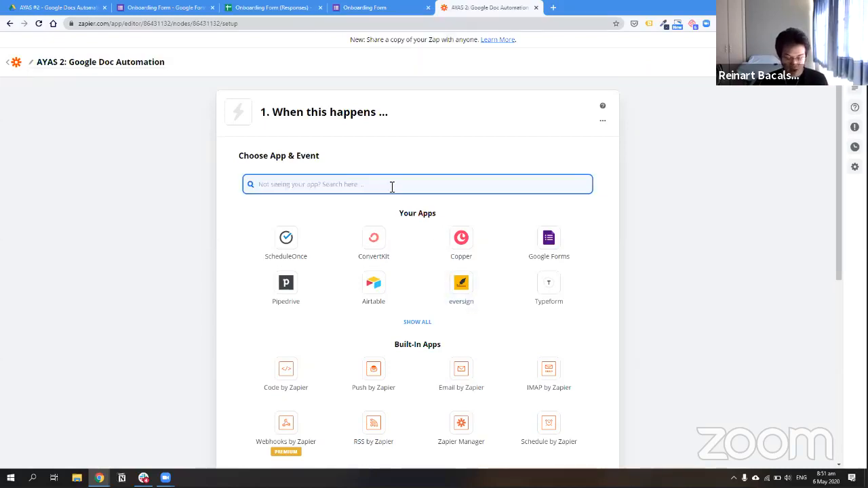
{"action": "type", "text": "goo"}
{"action": "left_click", "coordinate": [356, 215]}
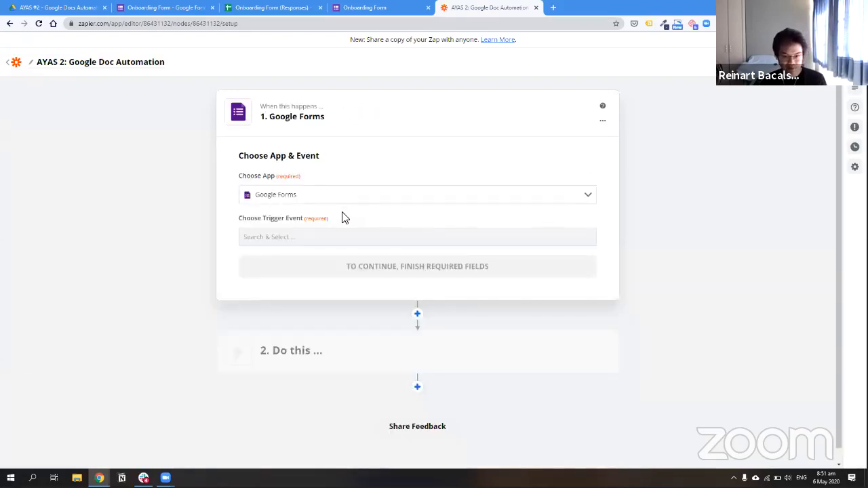
{"action": "left_click", "coordinate": [326, 237]}
{"action": "left_click", "coordinate": [314, 265]}
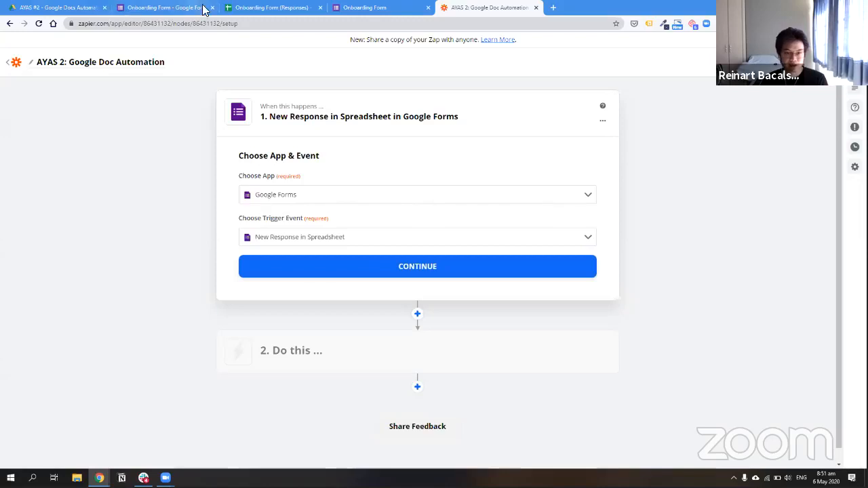
{"action": "left_click", "coordinate": [306, 270]}
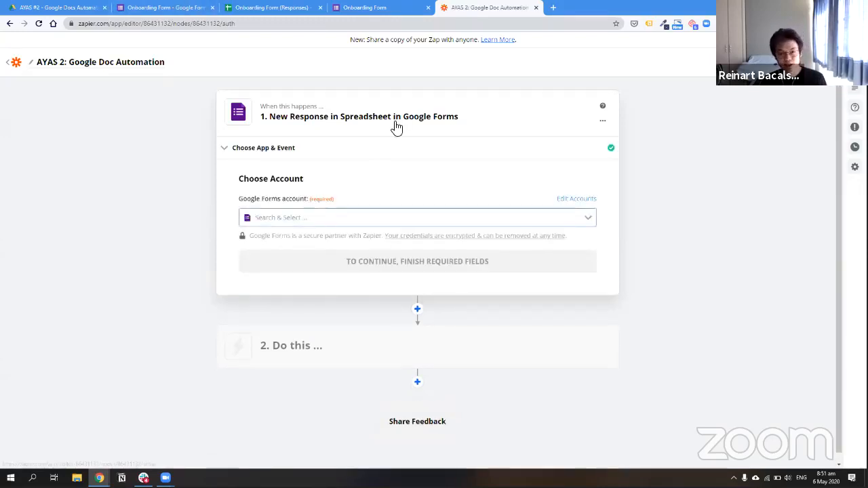
Connect the trigger to the Google Forms account, checking the form's responses page
{"action": "left_click", "coordinate": [367, 218]}
{"action": "scroll", "coordinate": [356, 280], "scroll_direction": "down", "scroll_amount": 3}
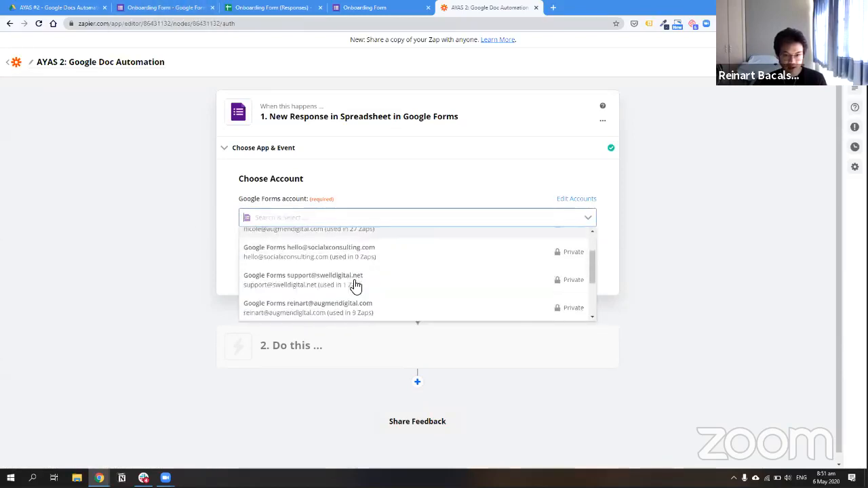
{"action": "left_click", "coordinate": [394, 265]}
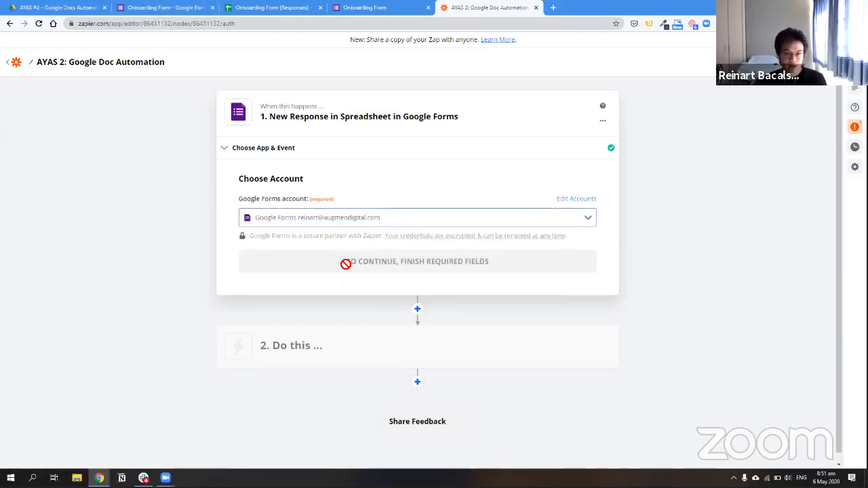
{"action": "left_click", "coordinate": [184, 6]}
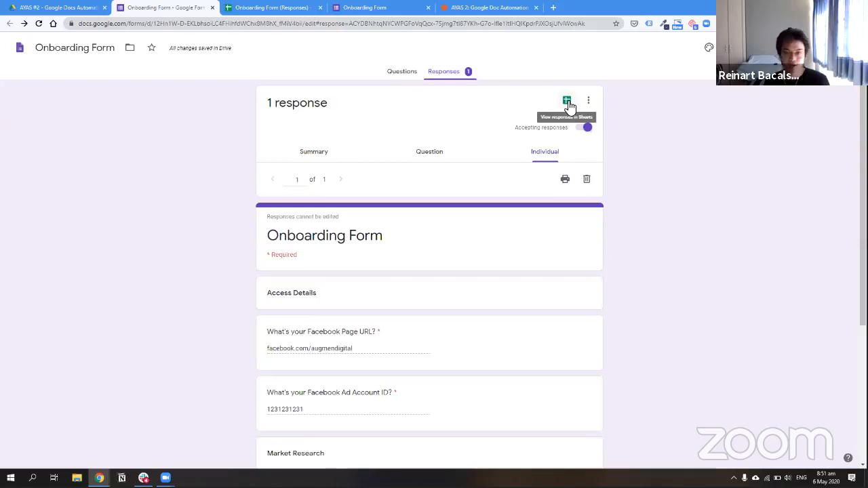
{"action": "left_click", "coordinate": [483, 7]}
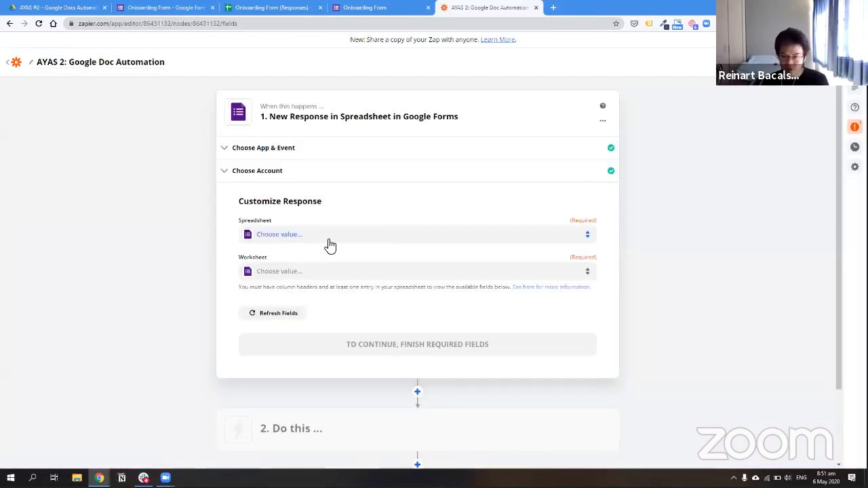
{"action": "left_click", "coordinate": [163, 8]}
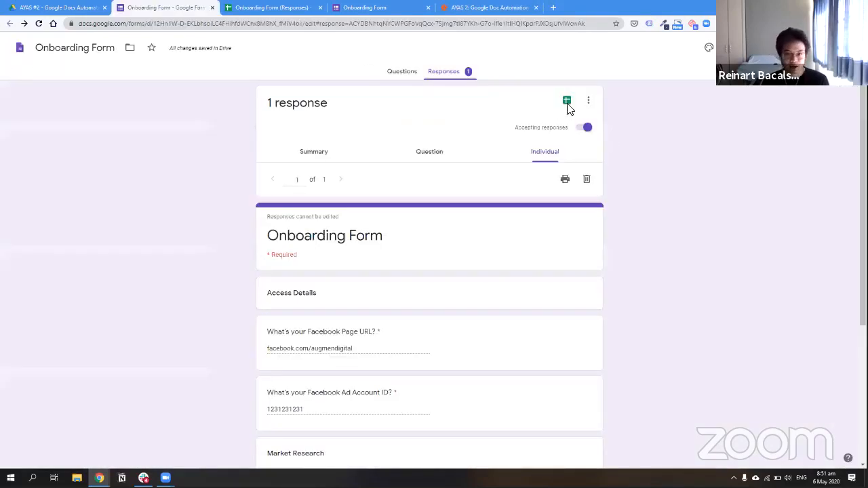
{"action": "left_click", "coordinate": [479, 7]}
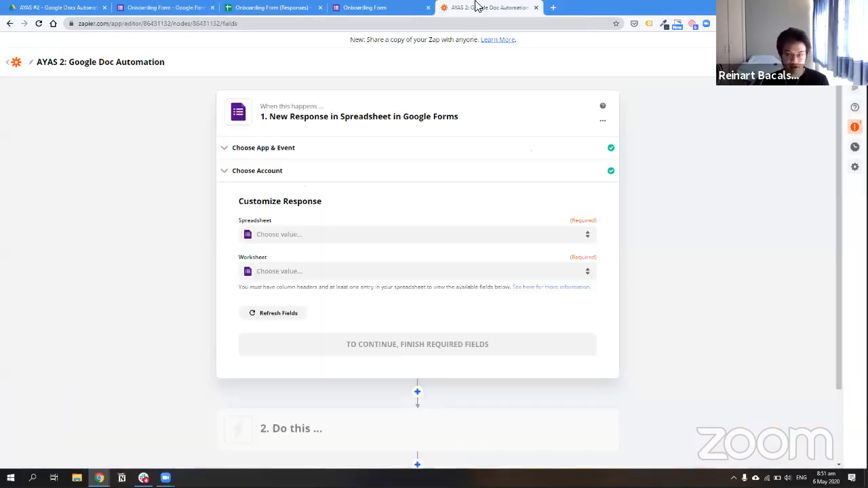
Choose the Onboarding Form (Responses) spreadsheet and Form Responses 1 worksheet, then continue
{"action": "left_click", "coordinate": [344, 236]}
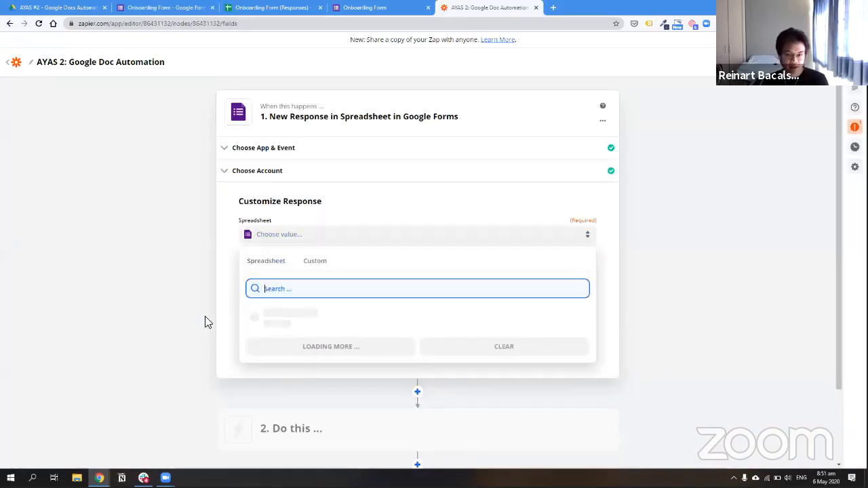
{"action": "left_click", "coordinate": [330, 313]}
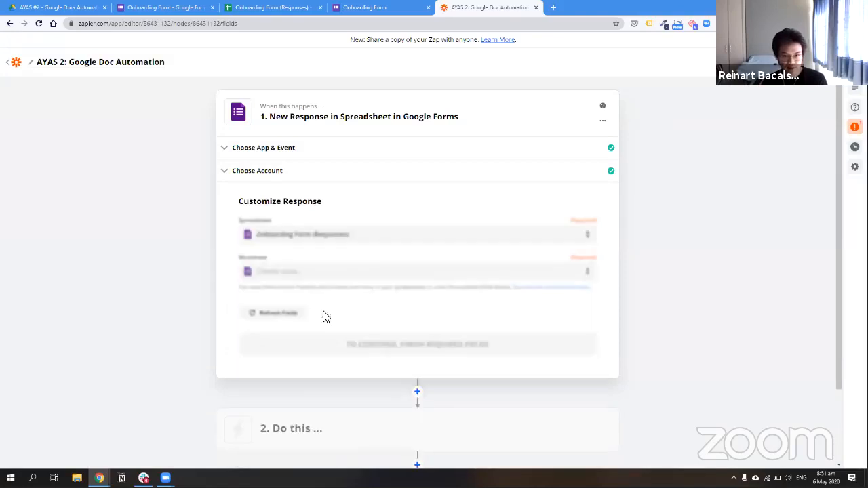
{"action": "left_click", "coordinate": [341, 270]}
{"action": "left_click", "coordinate": [328, 348]}
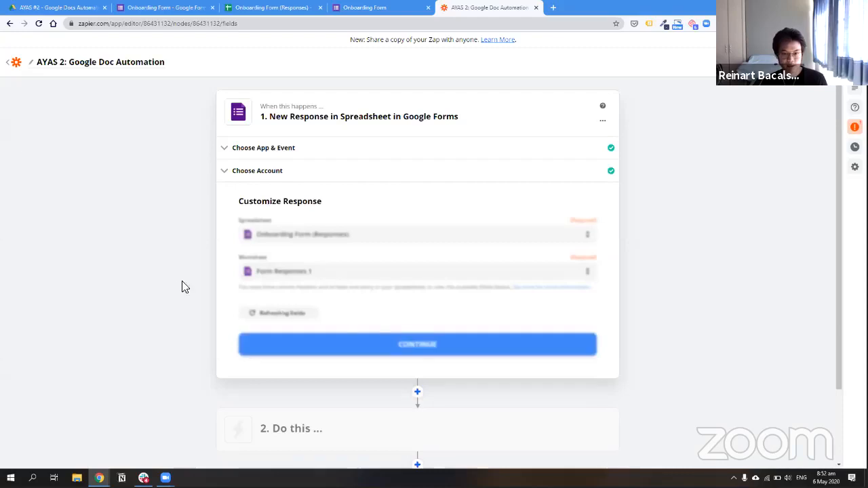
{"action": "left_click", "coordinate": [418, 344]}
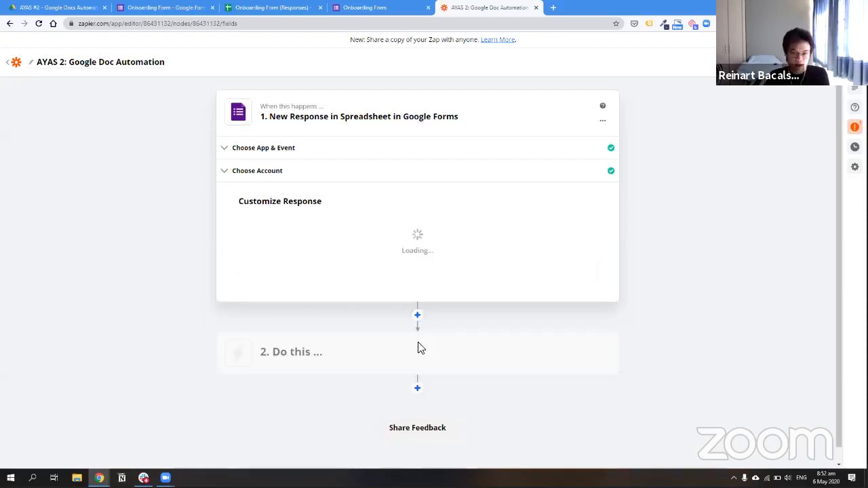
Rename the trigger step to 'New Onboarding Form Response'
{"action": "left_click", "coordinate": [602, 121]}
{"action": "left_click", "coordinate": [577, 142]}
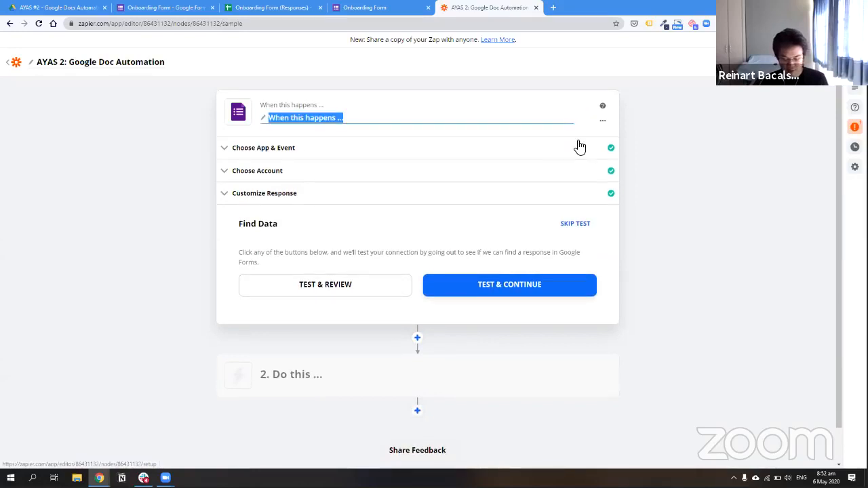
{"action": "type", "text": "New Onboardi"}
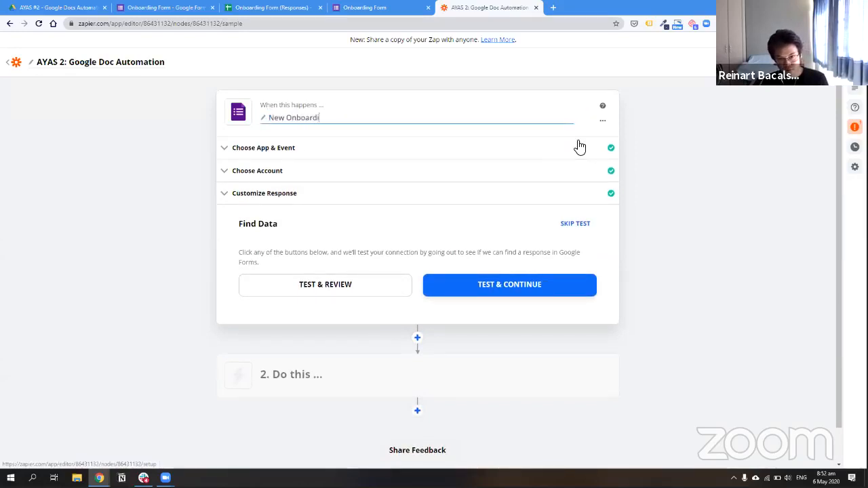
{"action": "type", "text": "ng Form Response"}
{"action": "key", "text": "Return"}
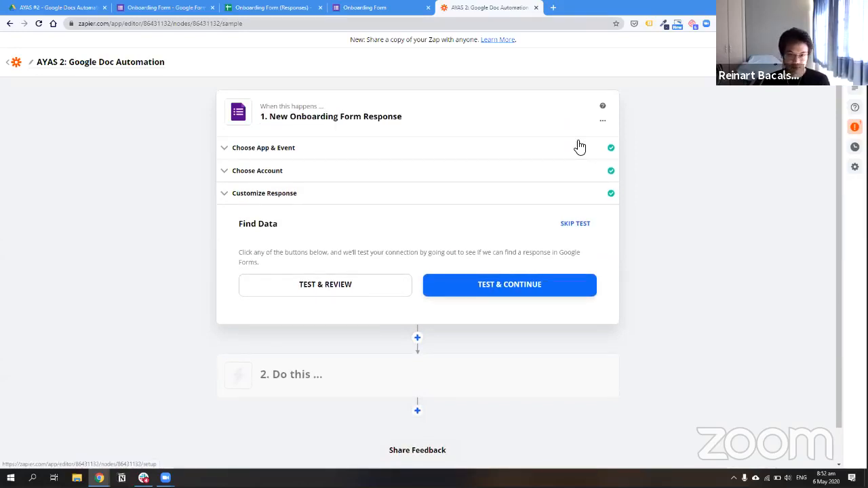
Test the trigger to find a sample form response and continue with it
{"action": "scroll", "coordinate": [406, 203], "scroll_direction": "down", "scroll_amount": 1}
{"action": "left_click", "coordinate": [311, 248]}
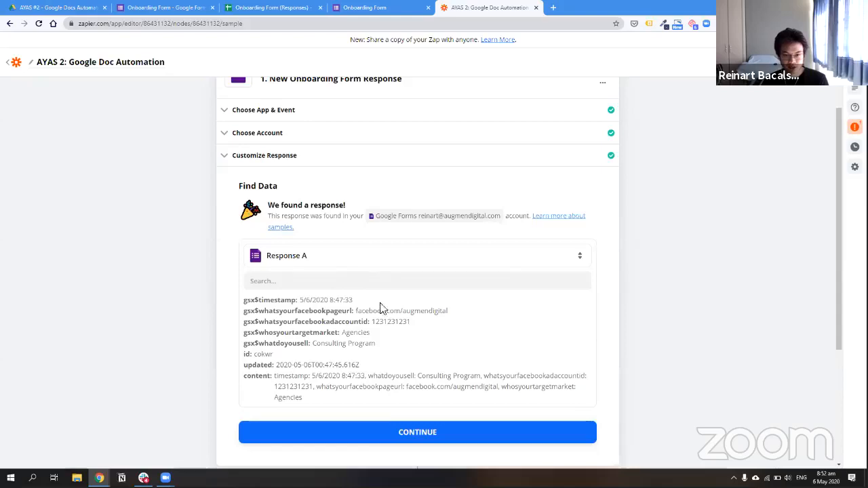
{"action": "scroll", "coordinate": [345, 302], "scroll_direction": "down", "scroll_amount": 1}
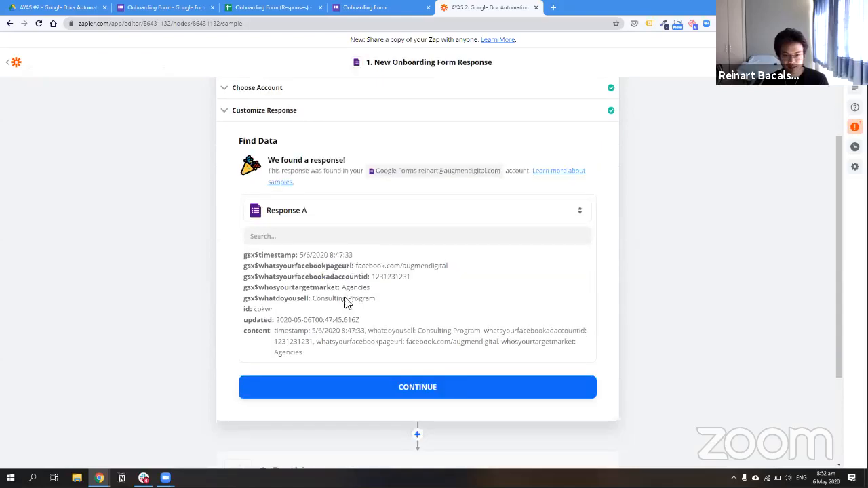
{"action": "left_click", "coordinate": [474, 395]}
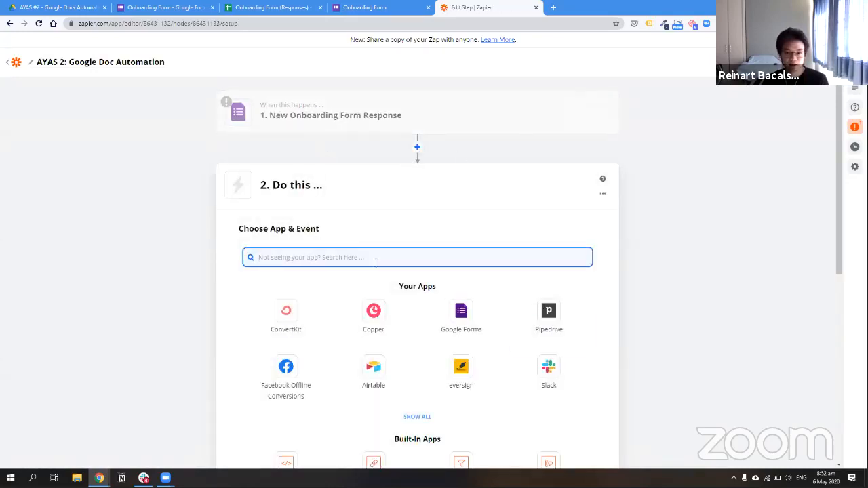
Set the action to Google Docs with the Create Document from Text event
{"action": "type", "text": "goo"}
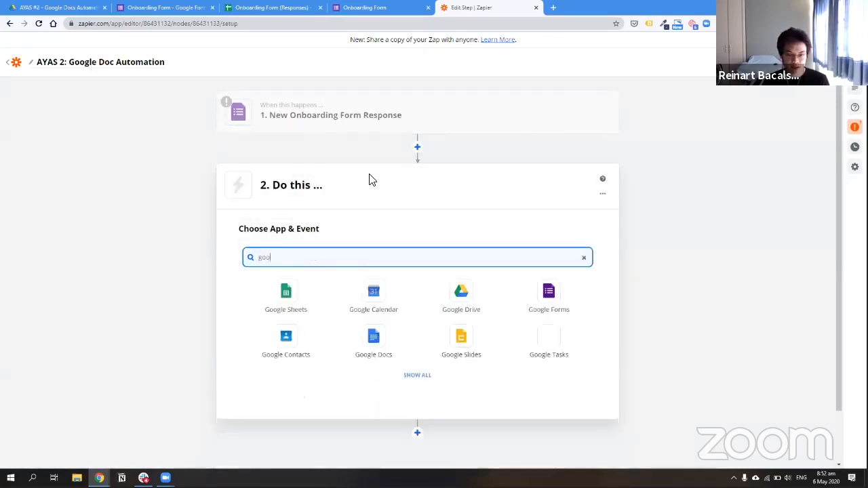
{"action": "left_click", "coordinate": [373, 343]}
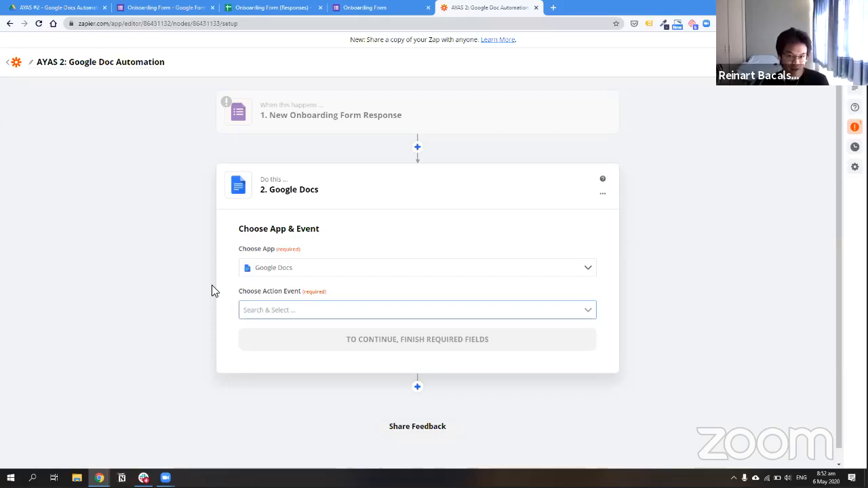
{"action": "left_click", "coordinate": [296, 305]}
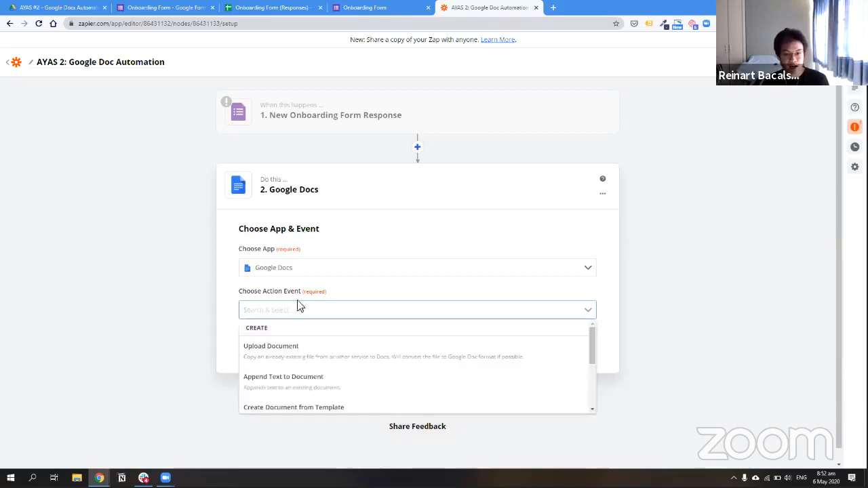
{"action": "scroll", "coordinate": [275, 335], "scroll_direction": "down", "scroll_amount": 1}
{"action": "scroll", "coordinate": [278, 325], "scroll_direction": "down", "scroll_amount": 1}
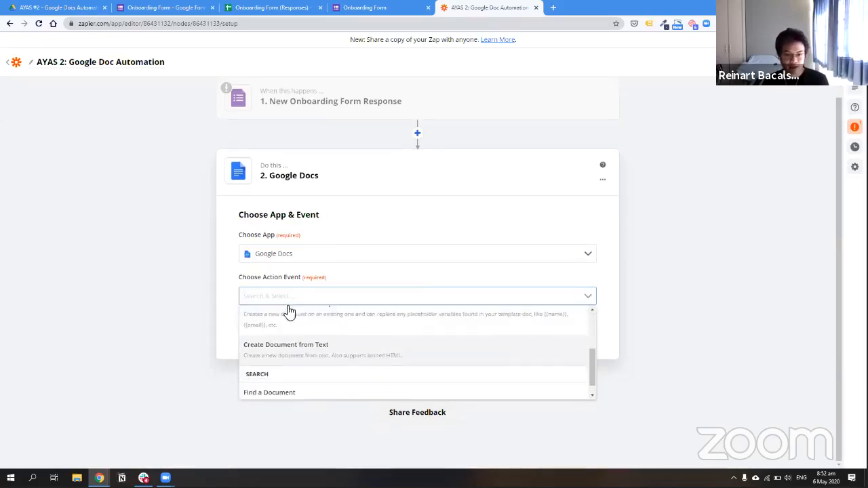
{"action": "scroll", "coordinate": [339, 363], "scroll_direction": "up", "scroll_amount": 3}
{"action": "scroll", "coordinate": [350, 339], "scroll_direction": "down", "scroll_amount": 3}
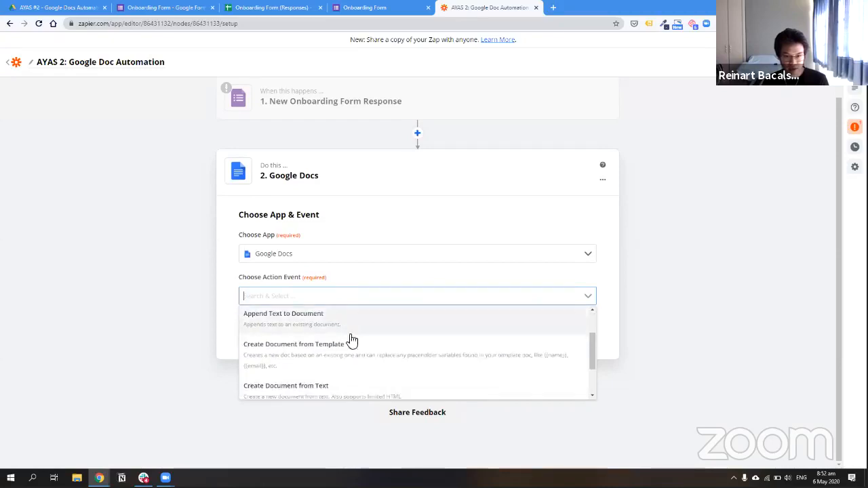
{"action": "left_click", "coordinate": [314, 351]}
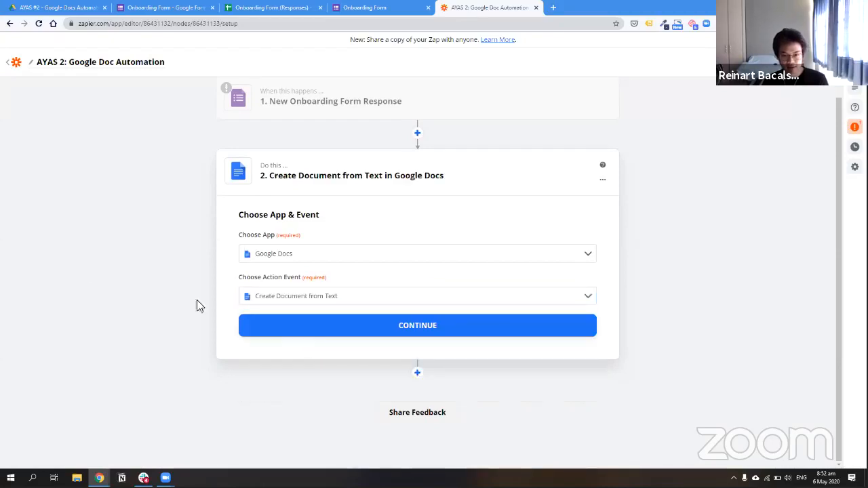
{"action": "left_click", "coordinate": [297, 329]}
Connect the Google Docs account to the action step and continue to the document settings
{"action": "left_click", "coordinate": [602, 197]}
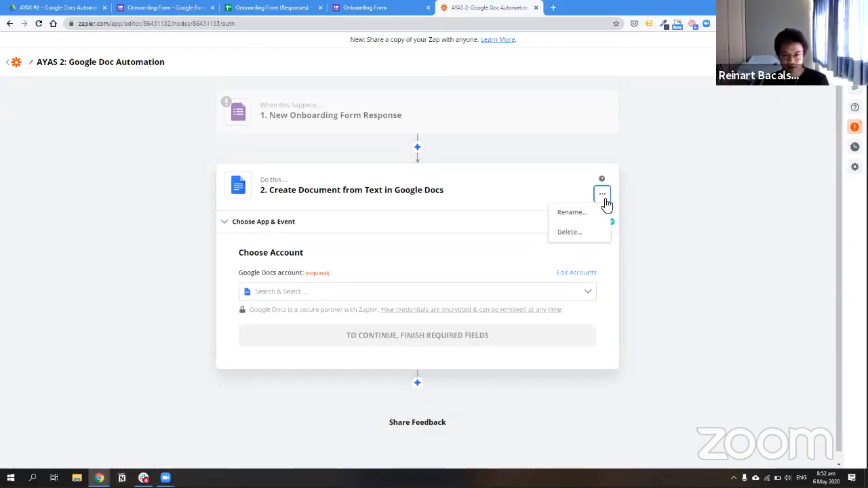
{"action": "left_click", "coordinate": [667, 212]}
{"action": "left_click", "coordinate": [340, 289]}
{"action": "scroll", "coordinate": [376, 350], "scroll_direction": "down", "scroll_amount": 3}
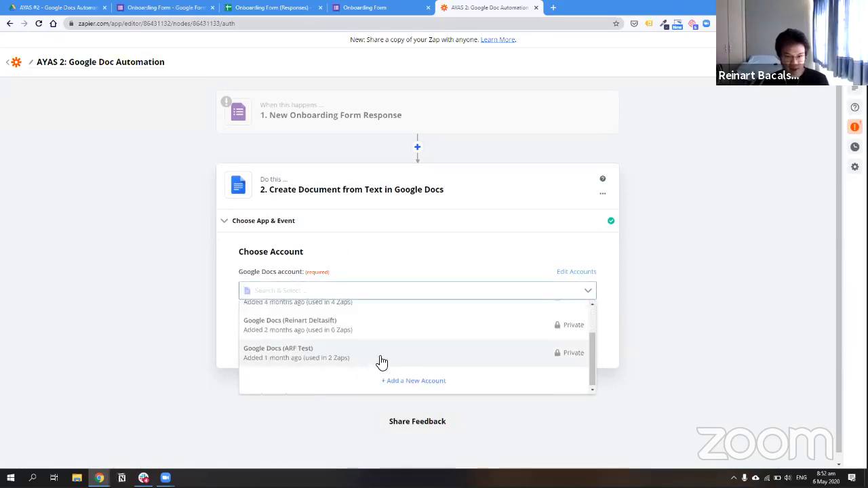
{"action": "scroll", "coordinate": [360, 356], "scroll_direction": "up", "scroll_amount": 3}
{"action": "left_click", "coordinate": [443, 341]}
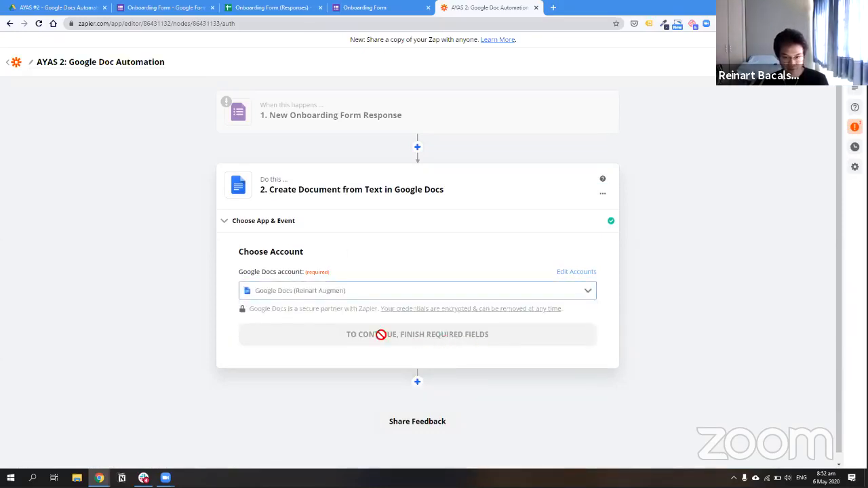
{"action": "left_click", "coordinate": [344, 346]}
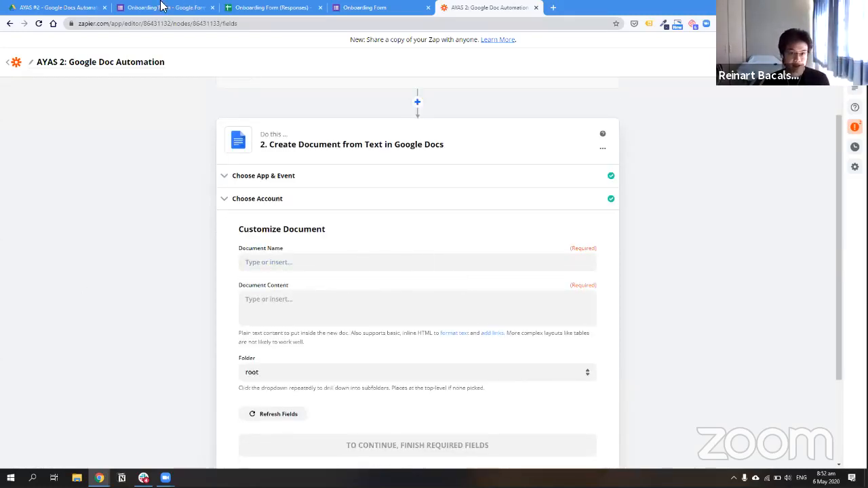
Name the document 'Onboarding Form Details'
{"action": "left_click", "coordinate": [294, 263]}
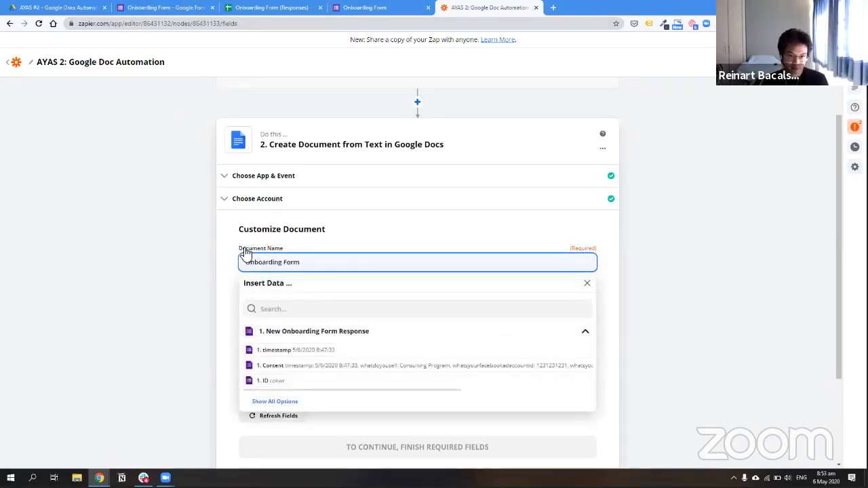
{"action": "left_click", "coordinate": [224, 251]}
{"action": "scroll", "coordinate": [352, 229], "scroll_direction": "down", "scroll_amount": 1}
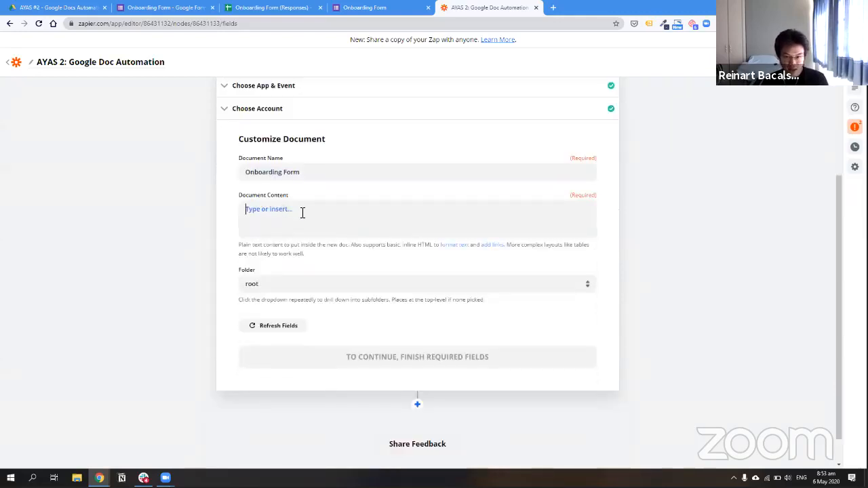
{"action": "left_click", "coordinate": [302, 213]}
{"action": "left_click", "coordinate": [224, 211]}
{"action": "left_click", "coordinate": [352, 217]}
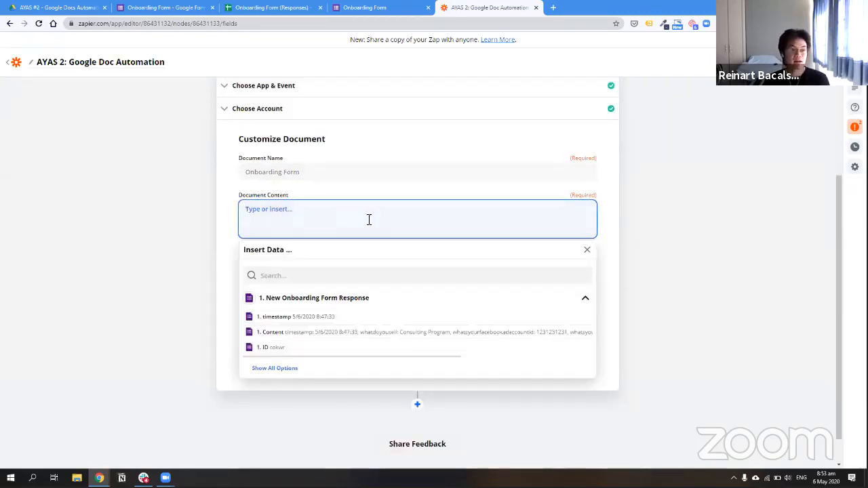
{"action": "left_click", "coordinate": [310, 170]}
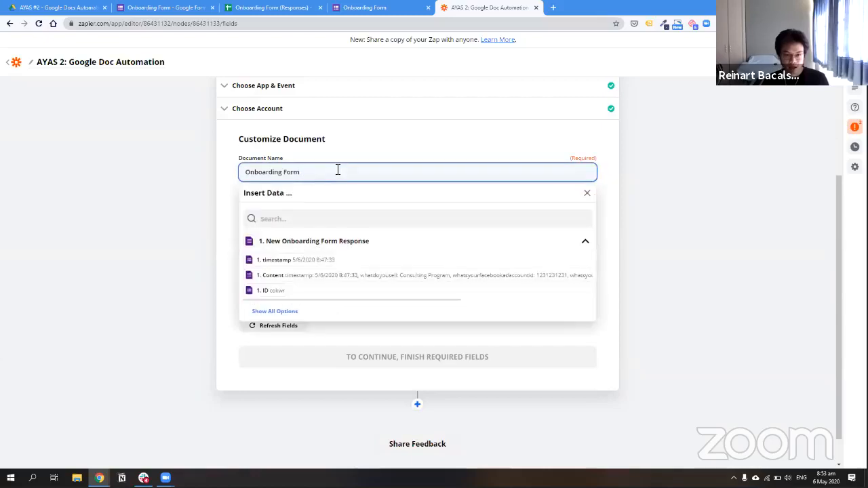
{"action": "type", "text": "Details"}
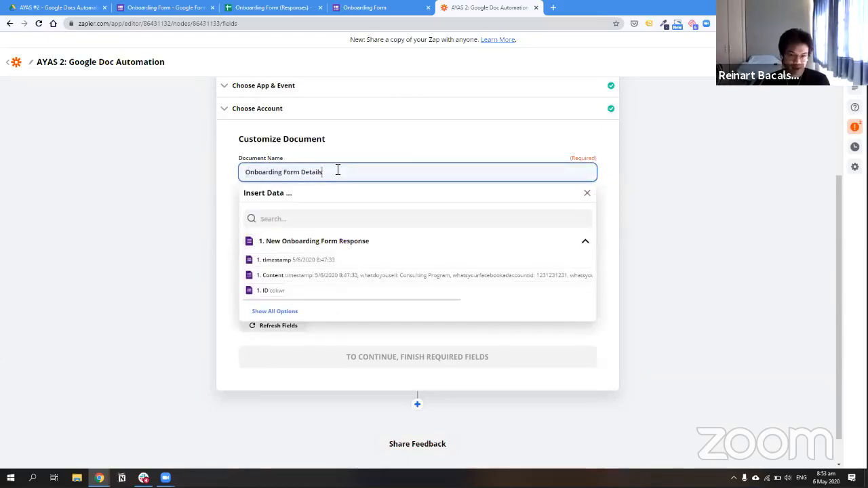
{"action": "left_click", "coordinate": [161, 198]}
Fill Document Content with the Facebook page URL, ad account ID, whatdoyousell and whosyourtargetmarket answers, one per line
{"action": "left_click", "coordinate": [315, 215]}
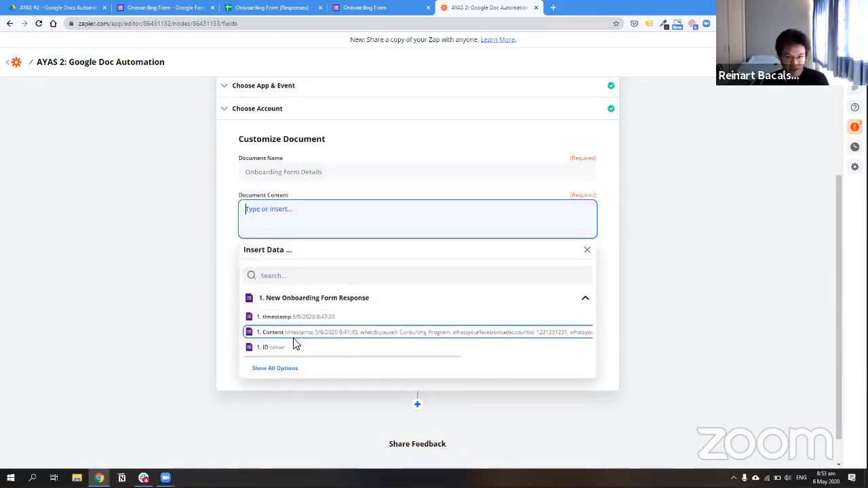
{"action": "scroll", "coordinate": [292, 333], "scroll_direction": "down", "scroll_amount": 1}
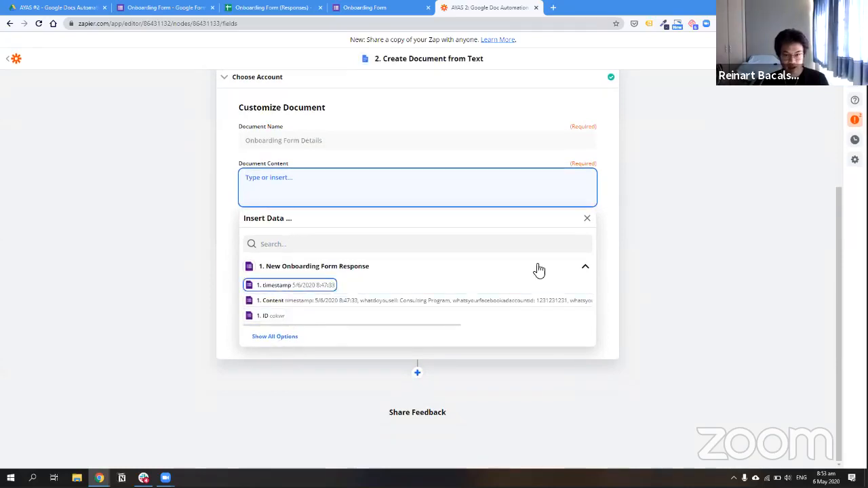
{"action": "left_click", "coordinate": [278, 338]}
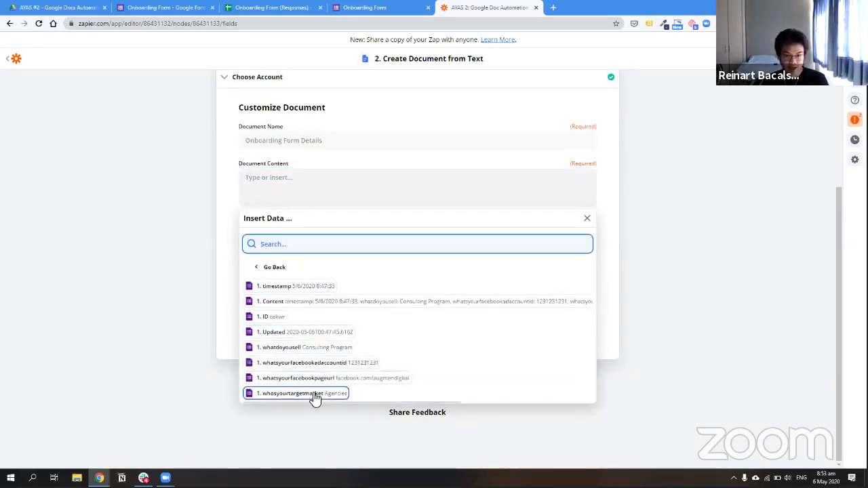
{"action": "left_click", "coordinate": [386, 383]}
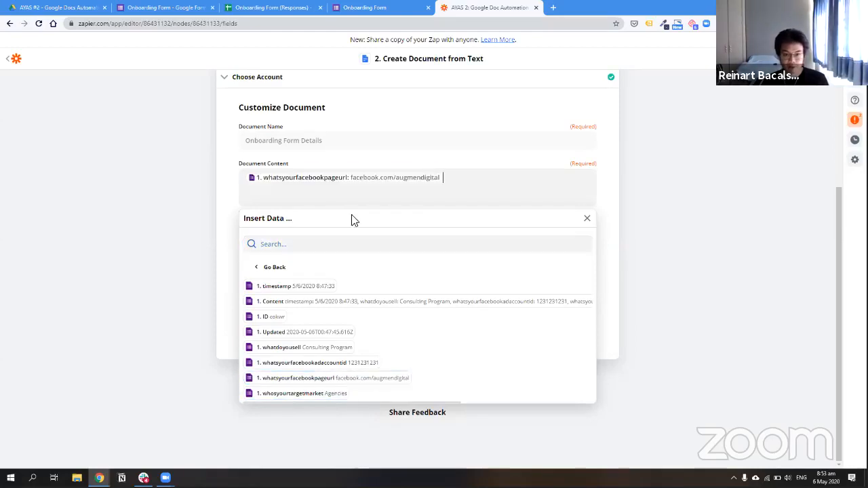
{"action": "key", "text": "Return"}
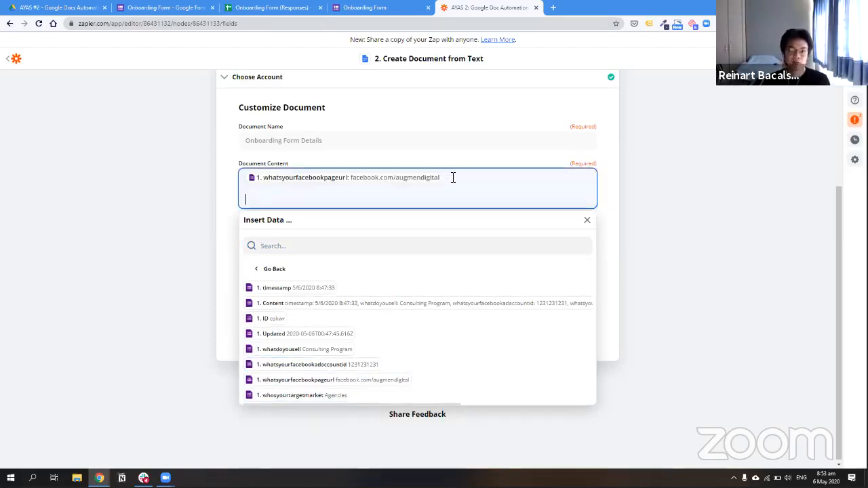
{"action": "left_click", "coordinate": [346, 366]}
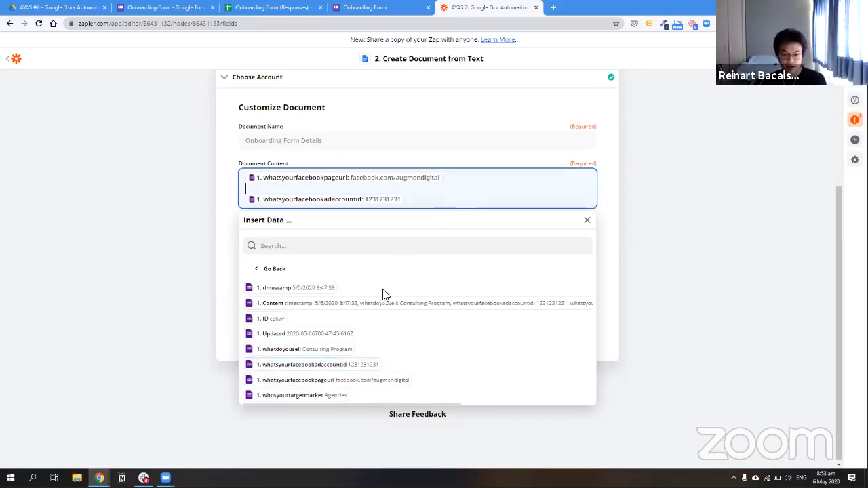
{"action": "key", "text": "BackSpace"}
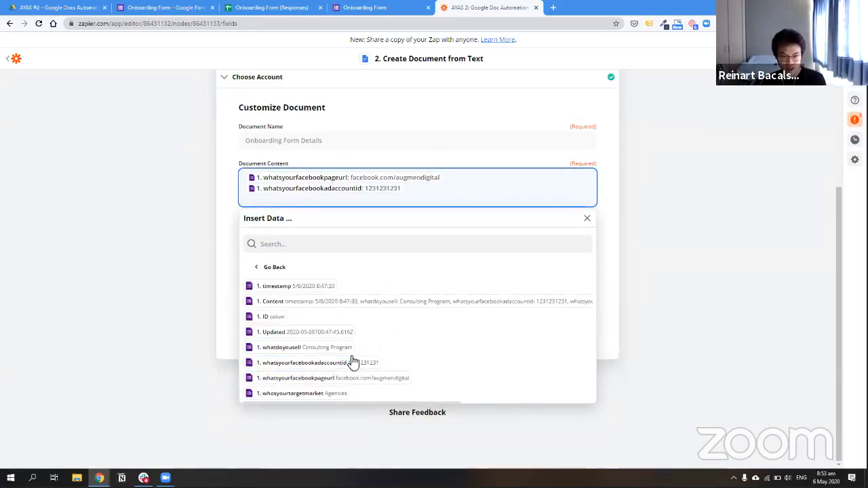
{"action": "key", "text": "Return"}
{"action": "left_click", "coordinate": [330, 349]}
{"action": "key", "text": "Return"}
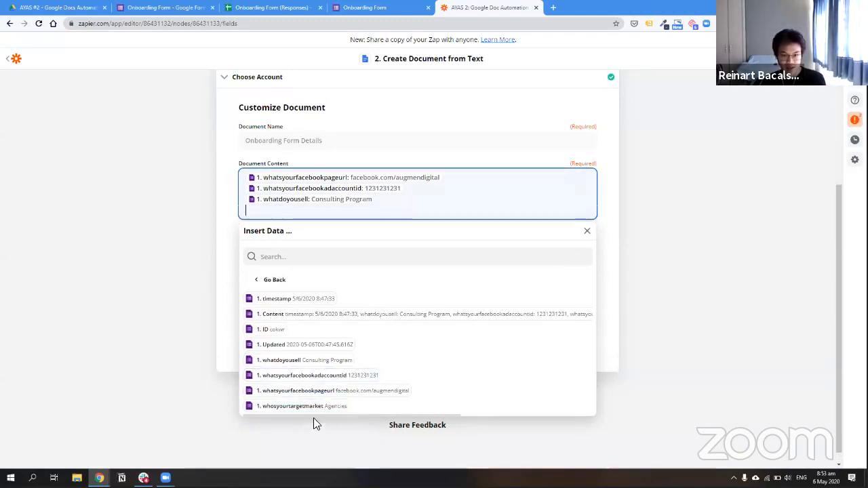
{"action": "left_click", "coordinate": [305, 405]}
{"action": "left_click", "coordinate": [170, 239]}
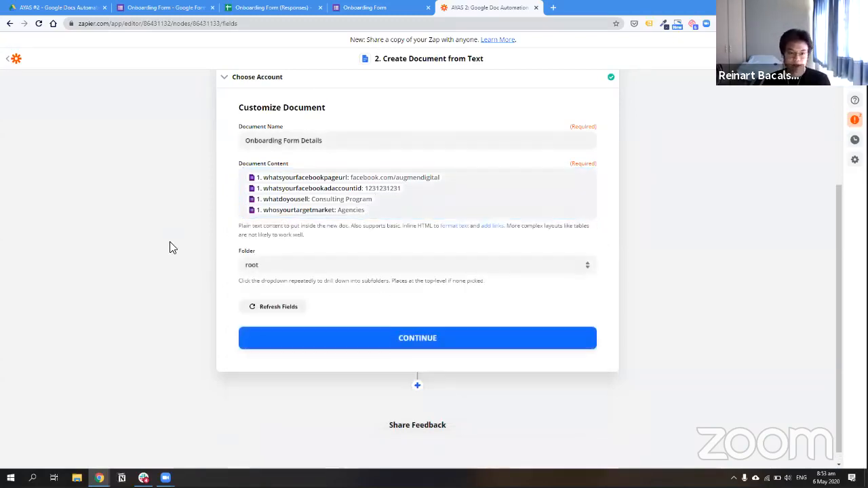
Pick 03_Agency Rocket Fuel as the document's destination folder at first
{"action": "left_click", "coordinate": [326, 266]}
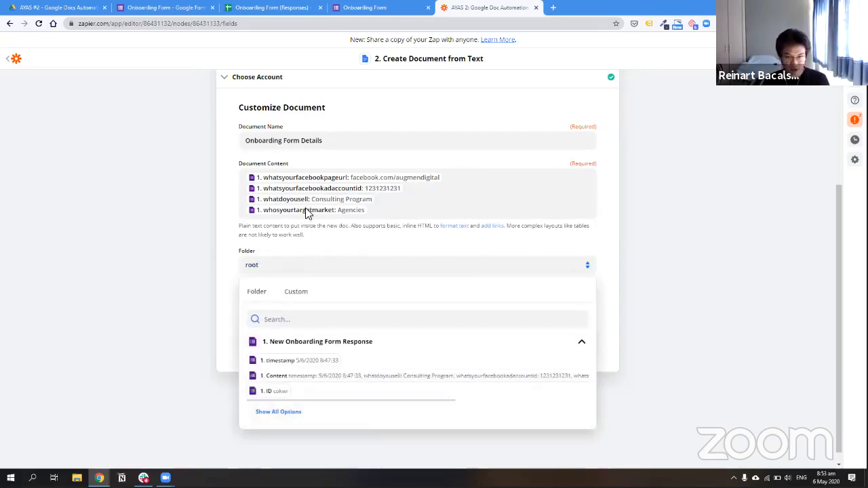
{"action": "left_click", "coordinate": [299, 293]}
{"action": "left_click", "coordinate": [211, 258]}
{"action": "left_click", "coordinate": [265, 266]}
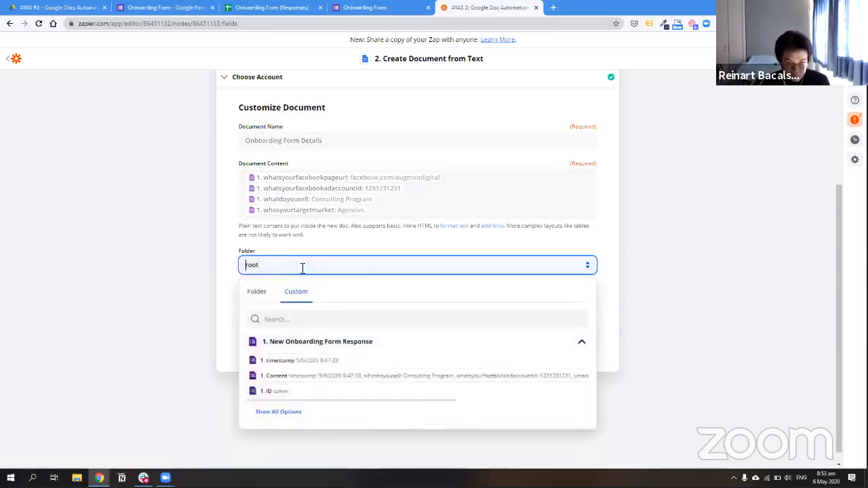
{"action": "left_click", "coordinate": [257, 292]}
{"action": "scroll", "coordinate": [364, 368], "scroll_direction": "down", "scroll_amount": 2}
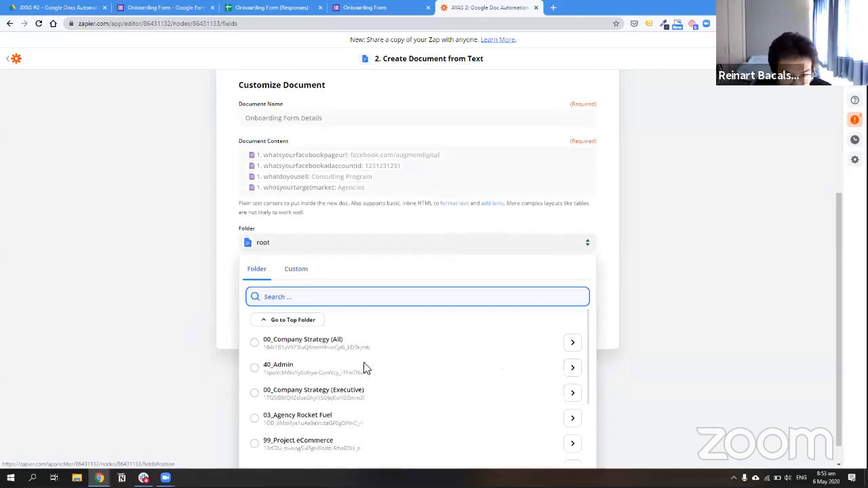
{"action": "left_click", "coordinate": [375, 400]}
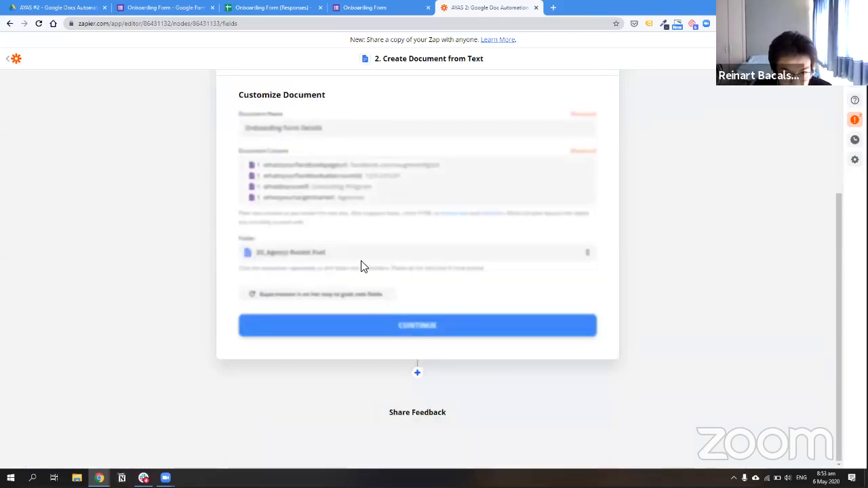
Browse through 01_Marketing and Automate Your Agency Show to choose AYAS #2 - Google Docs Automations
{"action": "left_click", "coordinate": [399, 258]}
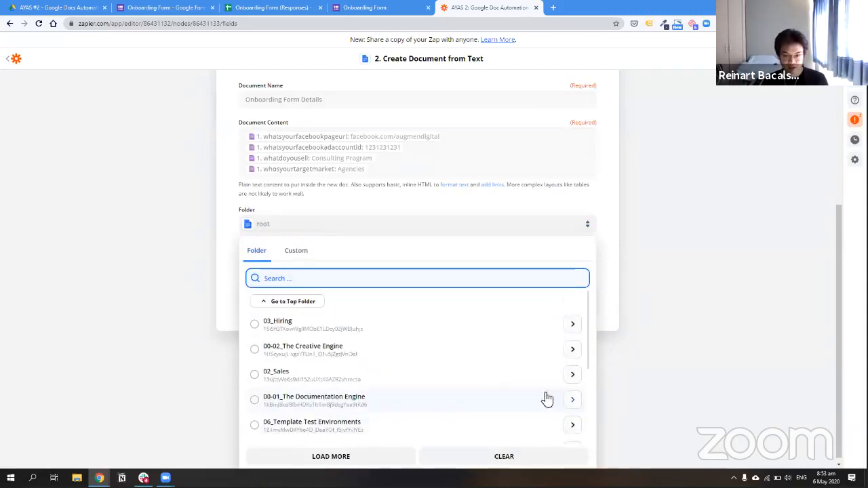
{"action": "scroll", "coordinate": [533, 373], "scroll_direction": "down", "scroll_amount": 2}
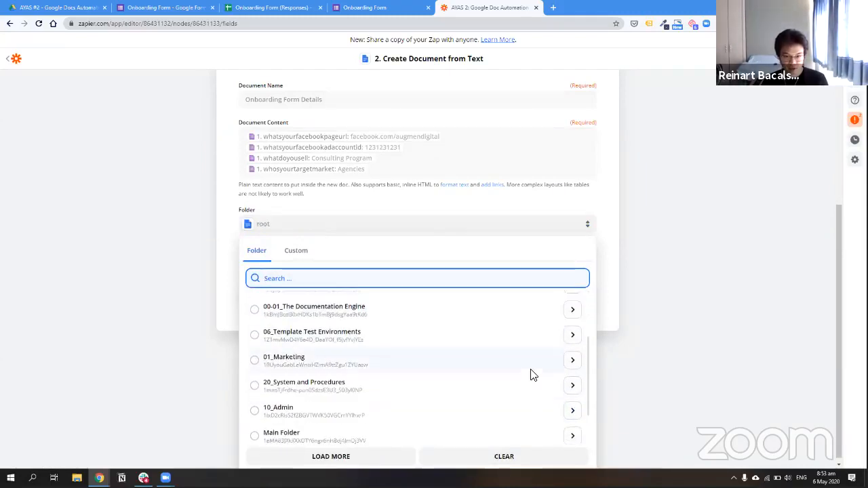
{"action": "left_click", "coordinate": [576, 362]}
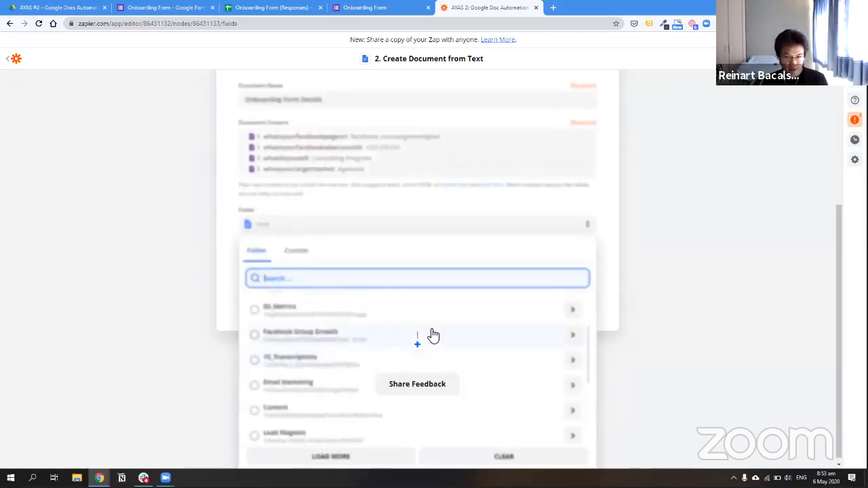
{"action": "scroll", "coordinate": [545, 371], "scroll_direction": "down", "scroll_amount": 3}
{"action": "scroll", "coordinate": [547, 375], "scroll_direction": "down", "scroll_amount": 2}
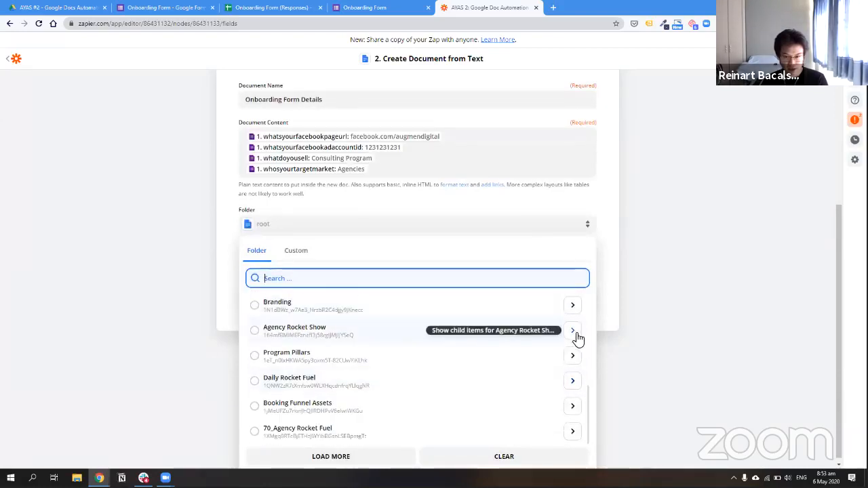
{"action": "scroll", "coordinate": [558, 387], "scroll_direction": "up", "scroll_amount": 6}
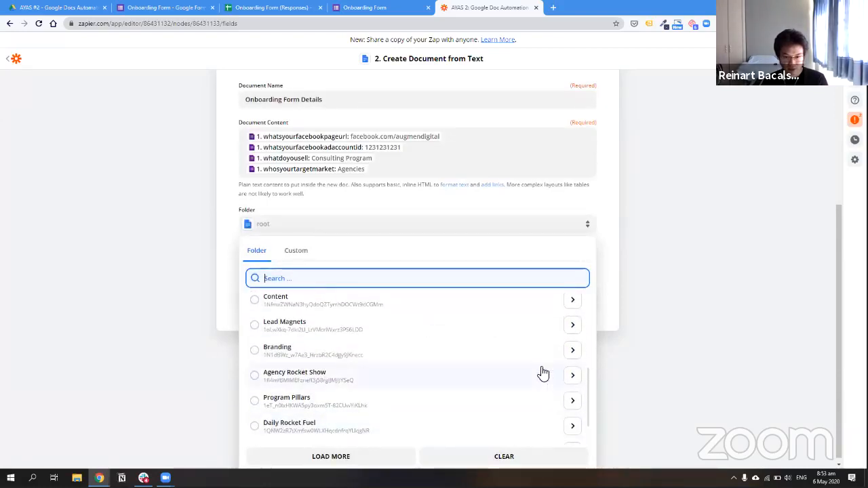
{"action": "left_click", "coordinate": [573, 324]}
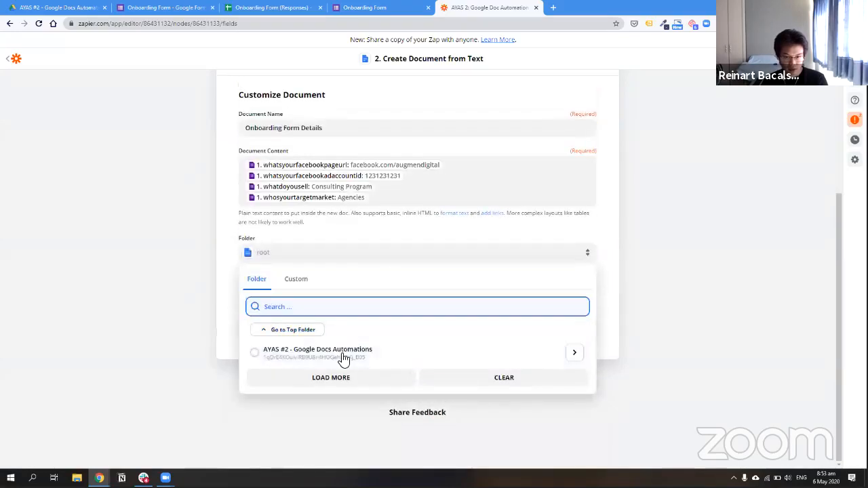
{"action": "left_click", "coordinate": [576, 356]}
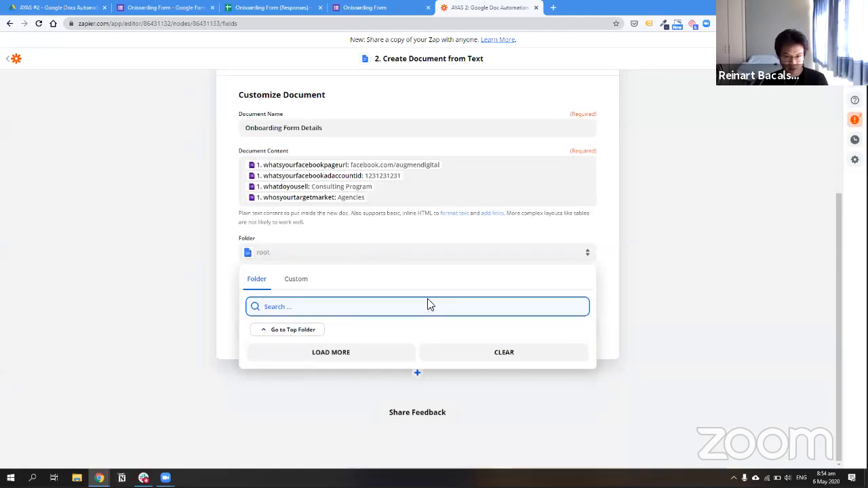
Re-browse from 03_Agency Rocket Fuel and 01_Marketing and set Automate Your Agency Show as the folder
{"action": "left_click", "coordinate": [313, 333]}
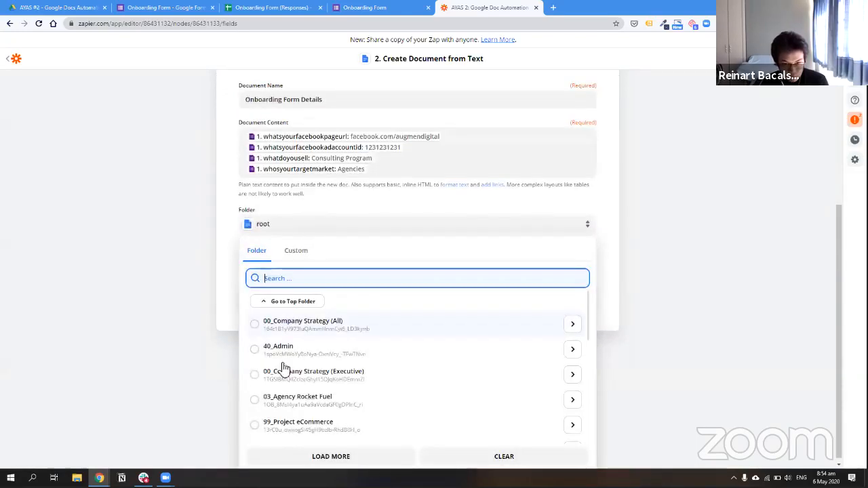
{"action": "scroll", "coordinate": [310, 383], "scroll_direction": "down", "scroll_amount": 2}
{"action": "scroll", "coordinate": [553, 390], "scroll_direction": "up", "scroll_amount": 1}
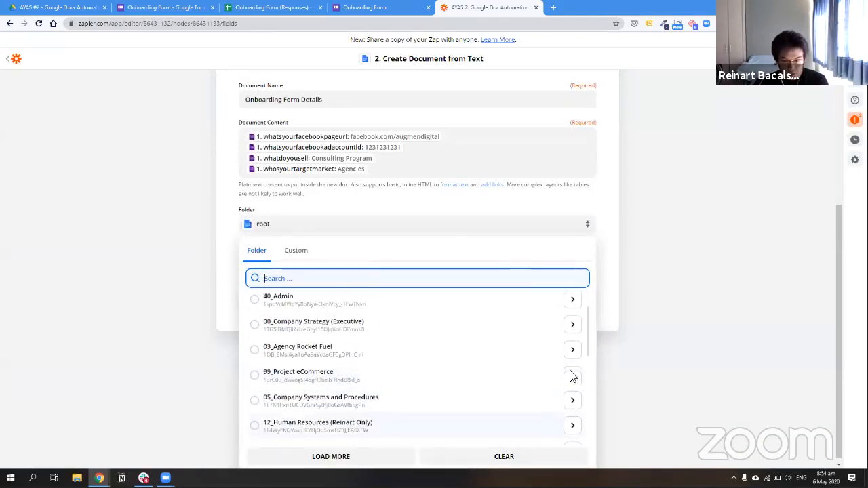
{"action": "left_click", "coordinate": [573, 354]}
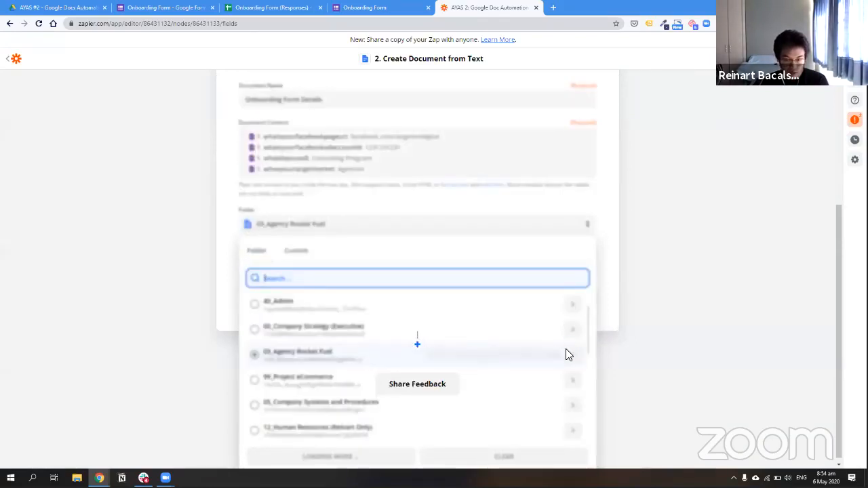
{"action": "scroll", "coordinate": [553, 367], "scroll_direction": "down", "scroll_amount": 1}
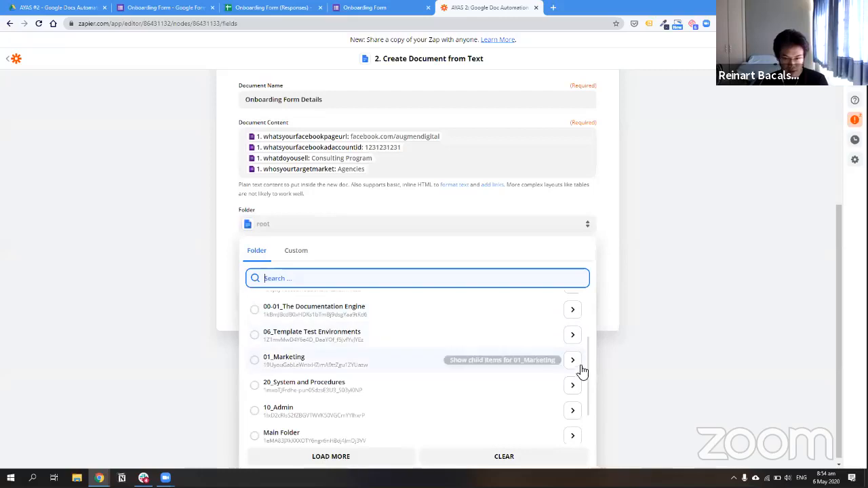
{"action": "left_click", "coordinate": [572, 360]}
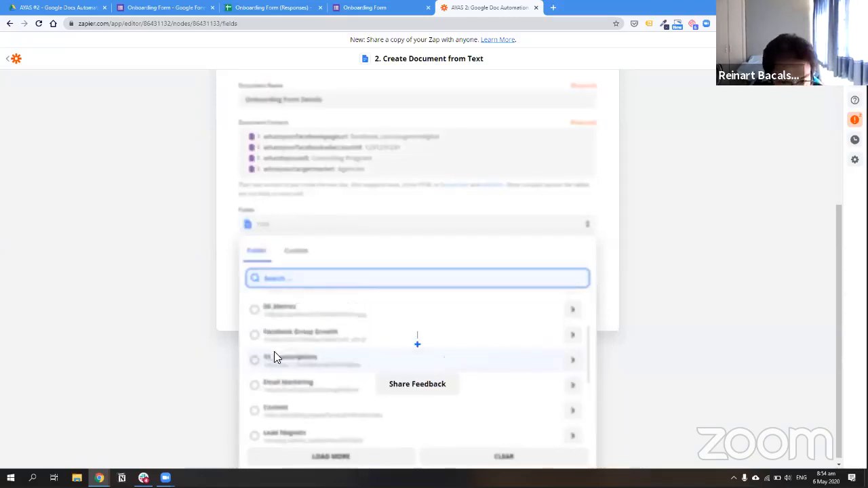
{"action": "scroll", "coordinate": [324, 373], "scroll_direction": "up", "scroll_amount": 1}
{"action": "scroll", "coordinate": [324, 377], "scroll_direction": "down", "scroll_amount": 3}
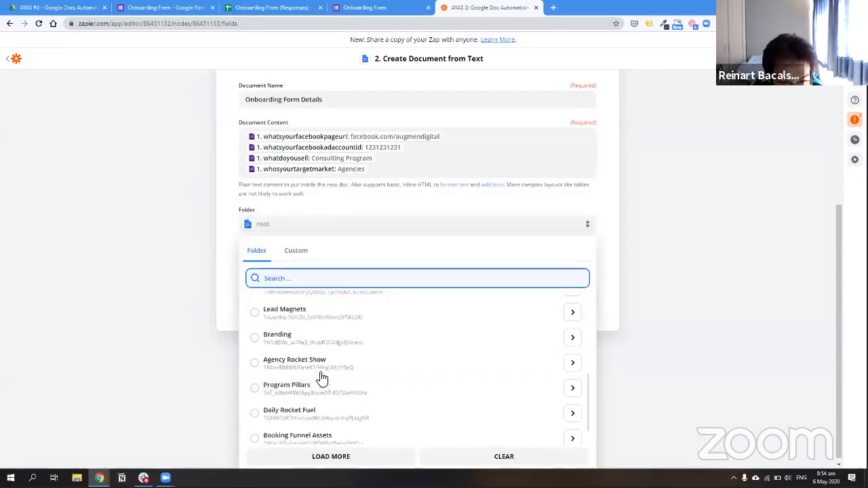
{"action": "scroll", "coordinate": [302, 382], "scroll_direction": "down", "scroll_amount": 1}
{"action": "scroll", "coordinate": [302, 380], "scroll_direction": "up", "scroll_amount": 3}
{"action": "scroll", "coordinate": [278, 346], "scroll_direction": "up", "scroll_amount": 5}
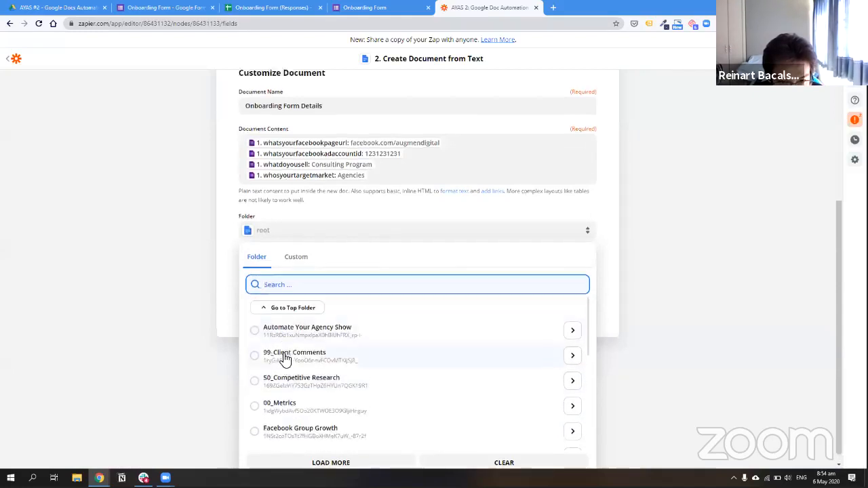
{"action": "scroll", "coordinate": [254, 414], "scroll_direction": "down", "scroll_amount": 2}
{"action": "left_click", "coordinate": [256, 424]}
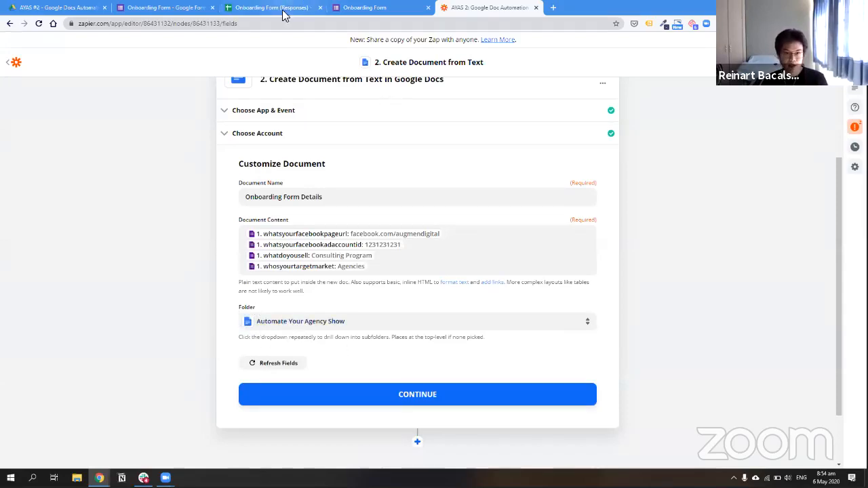
Check the target in Google Drive, then set the folder to AYAS #2 - Google Docs Automations
{"action": "left_click", "coordinate": [52, 8]}
{"action": "left_click", "coordinate": [522, 6]}
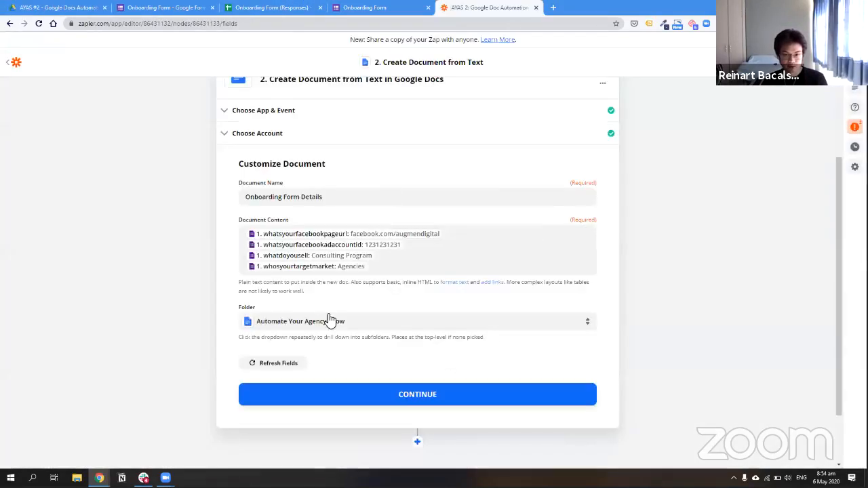
{"action": "left_click", "coordinate": [558, 324]}
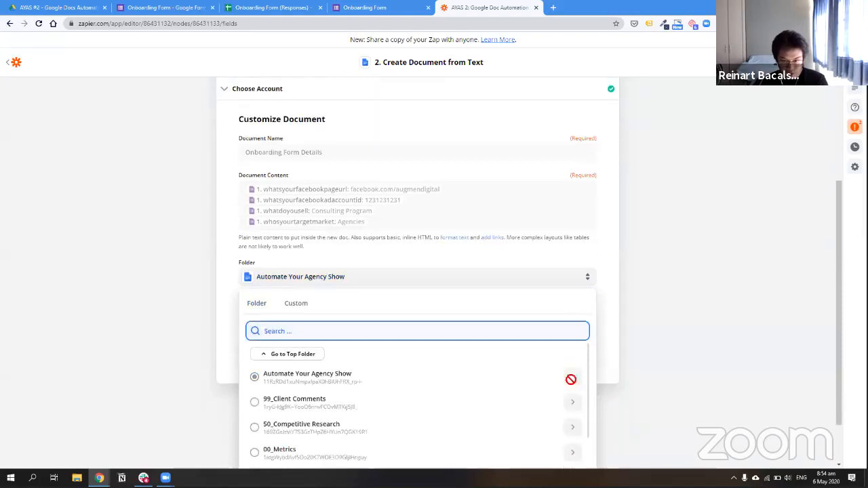
{"action": "left_click", "coordinate": [574, 378]}
{"action": "left_click", "coordinate": [263, 381]}
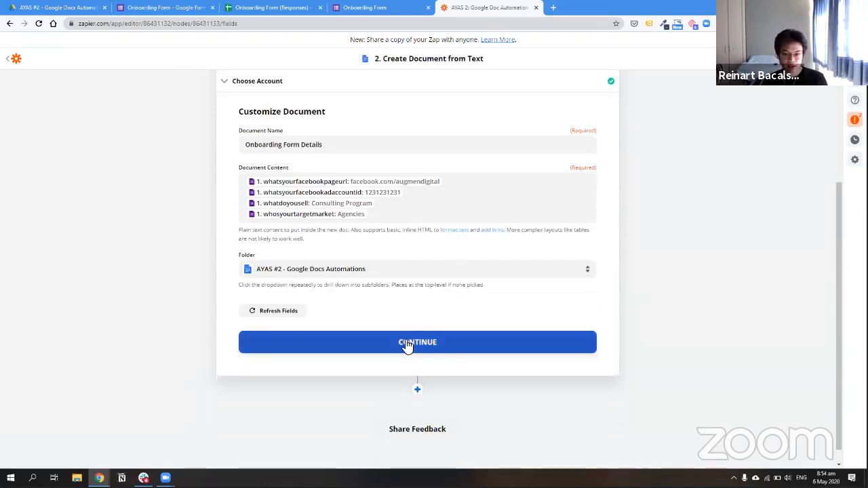
Save the document settings and send a test document to Google Docs
{"action": "left_click", "coordinate": [406, 344]}
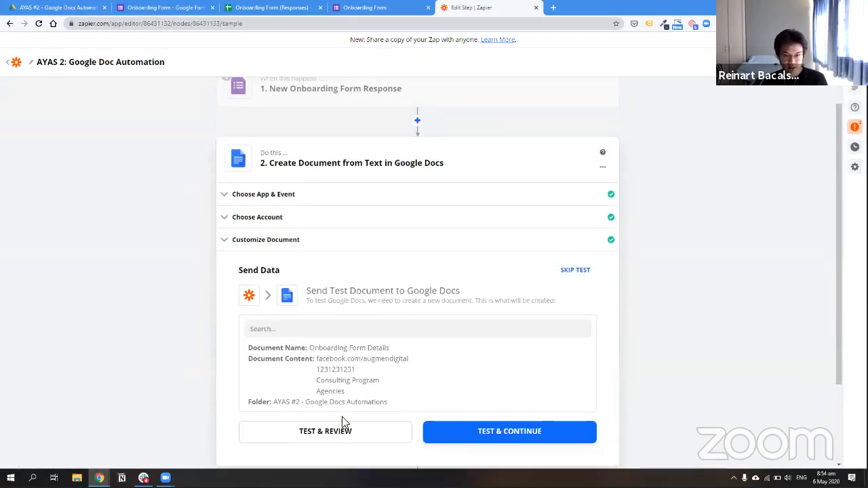
{"action": "left_click", "coordinate": [374, 408]}
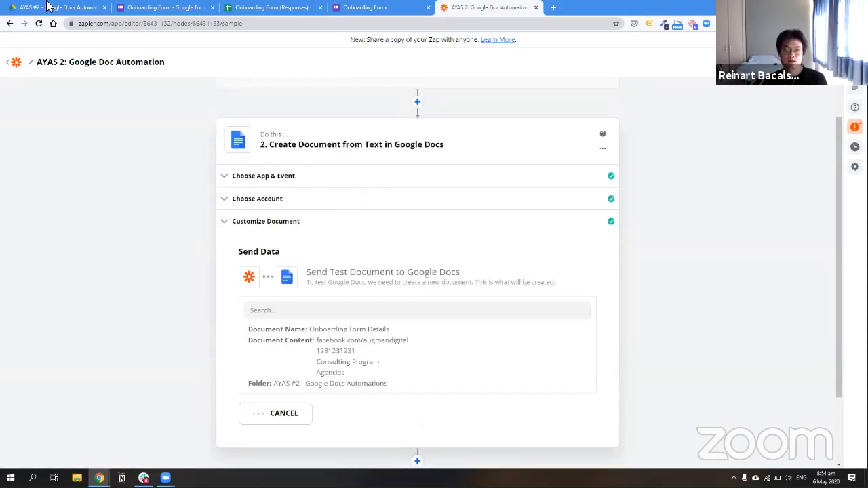
{"action": "left_click", "coordinate": [48, 6]}
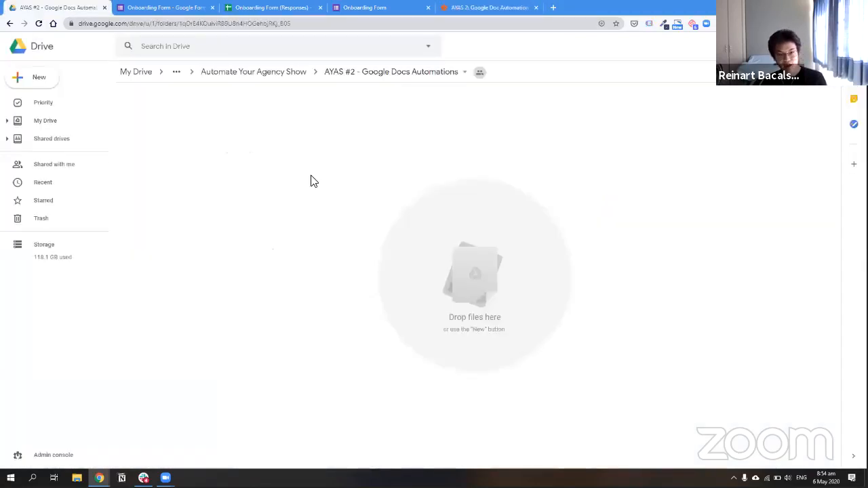
Reload the AYAS #2 Drive folder and compare it with Zapier's test results until the document appears
{"action": "key", "text": "F5"}
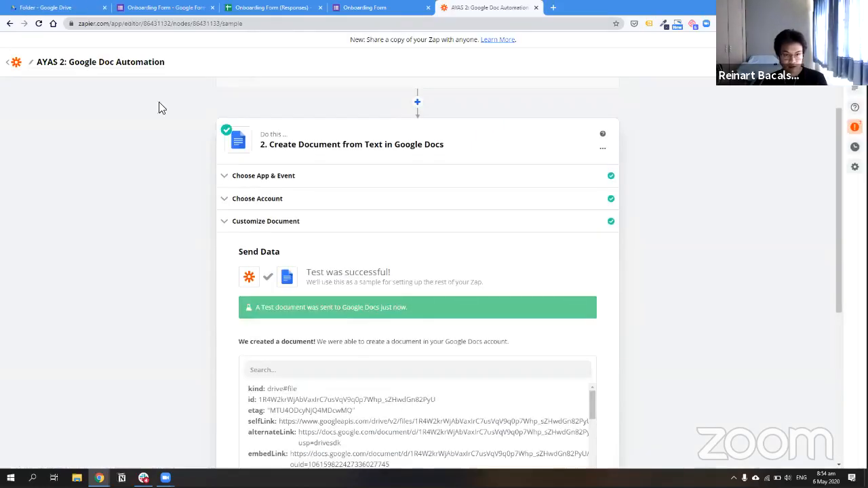
{"action": "left_click", "coordinate": [67, 8]}
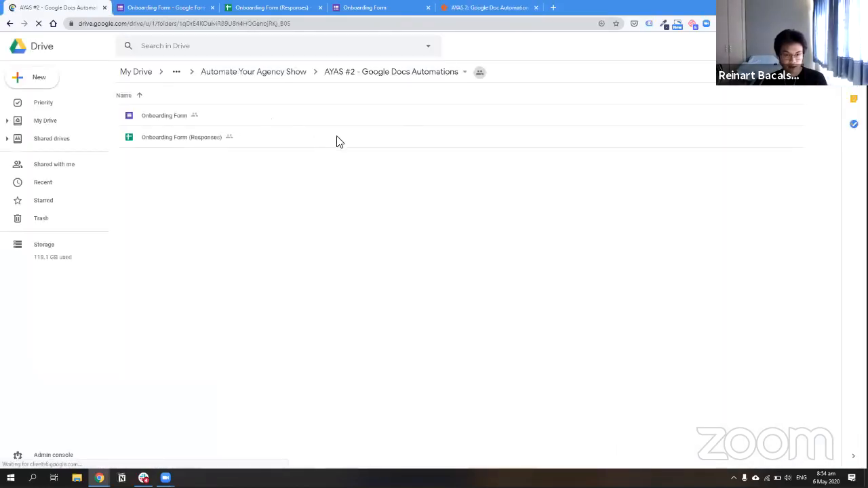
{"action": "left_click", "coordinate": [488, 8]}
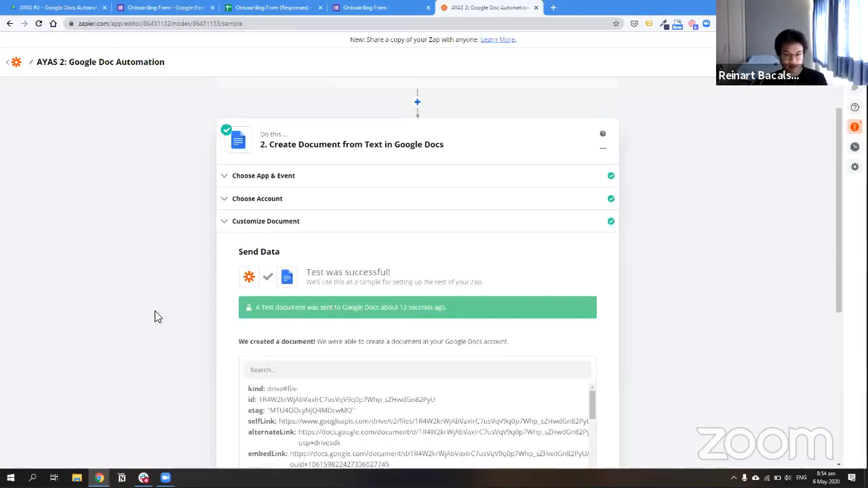
{"action": "scroll", "coordinate": [210, 319], "scroll_direction": "down", "scroll_amount": 2}
{"action": "scroll", "coordinate": [423, 281], "scroll_direction": "down", "scroll_amount": 3}
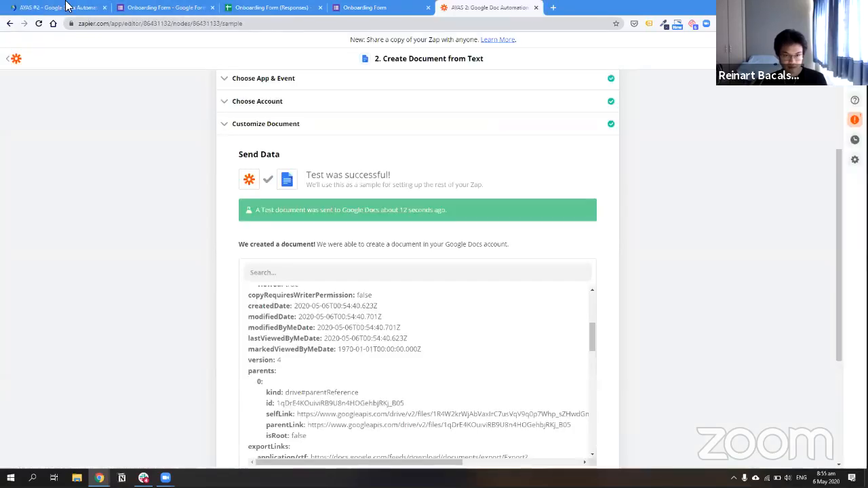
{"action": "left_click", "coordinate": [68, 6]}
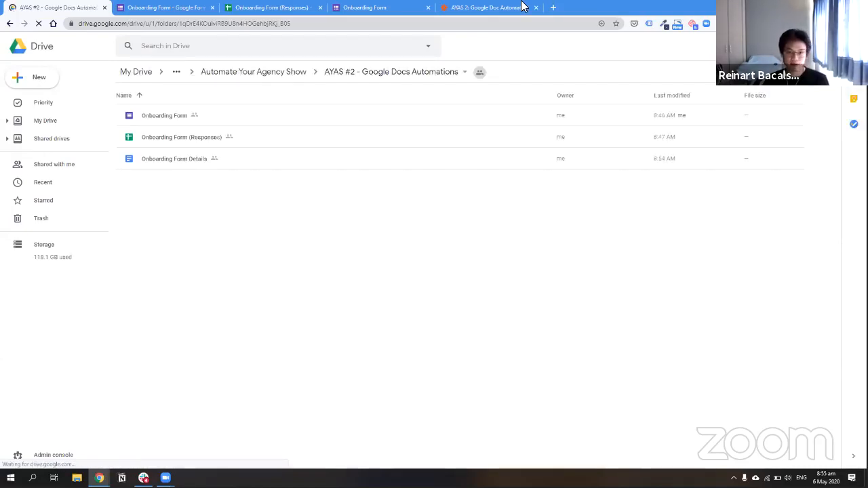
{"action": "left_click", "coordinate": [488, 8]}
{"action": "scroll", "coordinate": [177, 165], "scroll_direction": "up", "scroll_amount": 2}
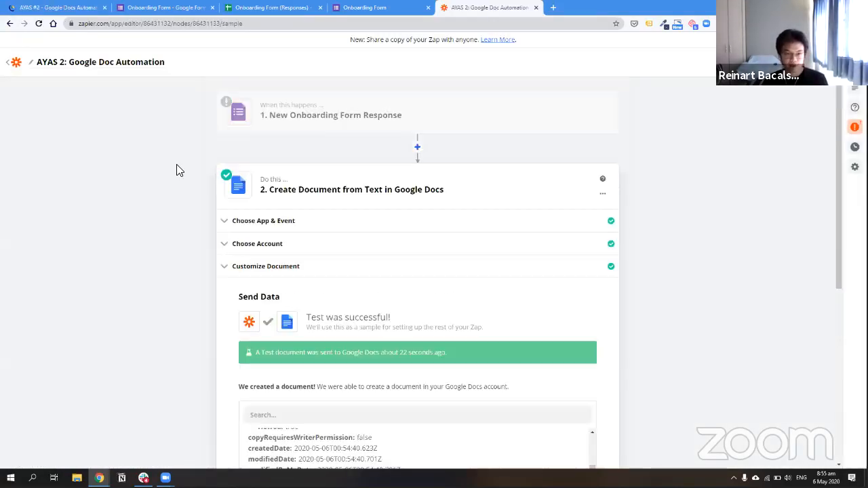
{"action": "key", "text": "ctrl+Tab"}
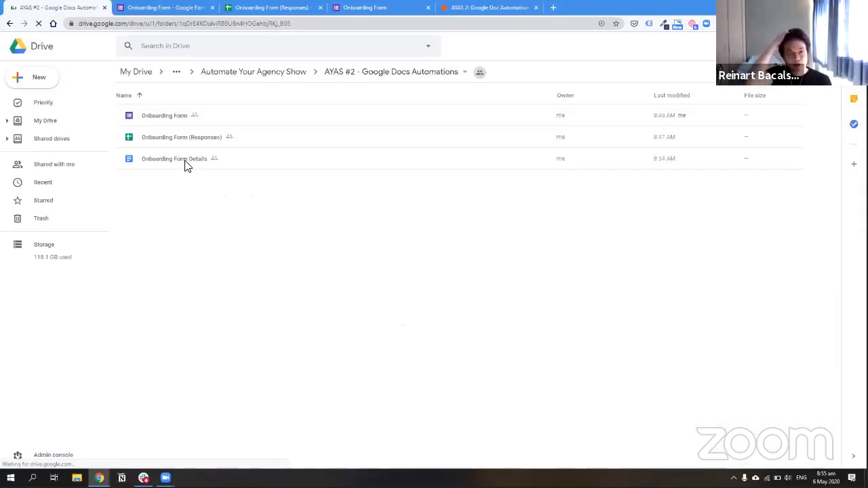
Open Onboarding Form Details, inspect its four unlabelled answer lines, then return to Zapier
{"action": "double_click", "coordinate": [187, 165]}
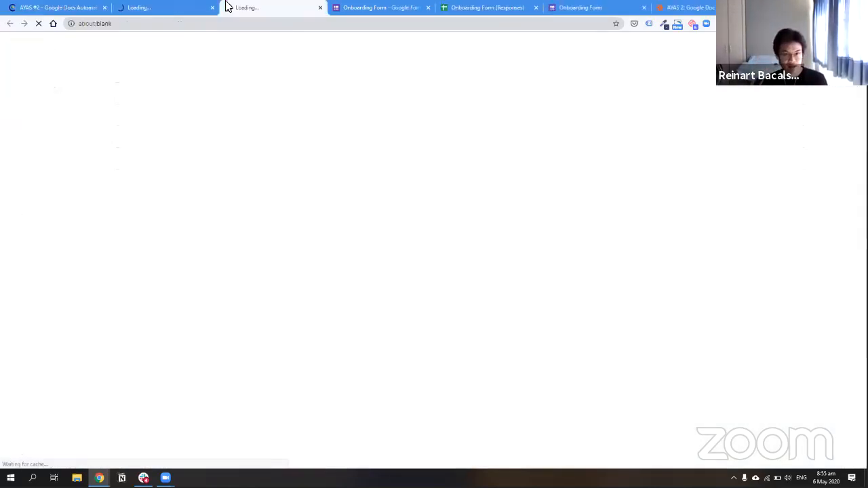
{"action": "left_click", "coordinate": [212, 8]}
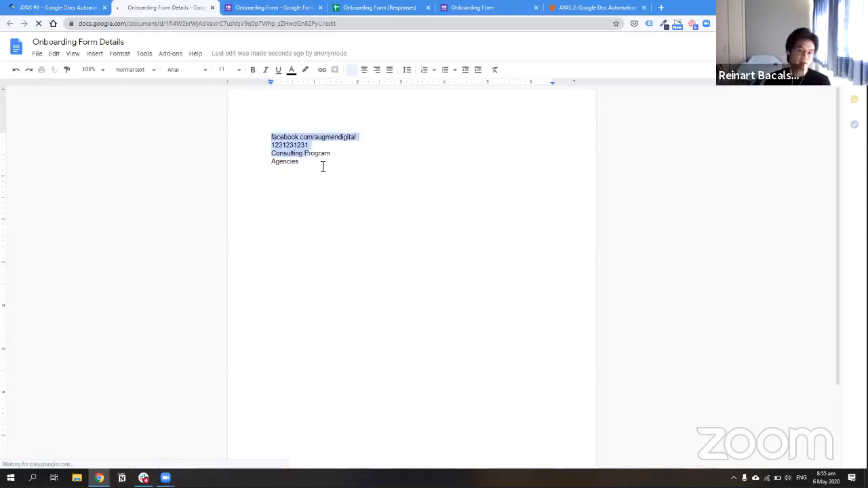
{"action": "left_click", "coordinate": [322, 167]}
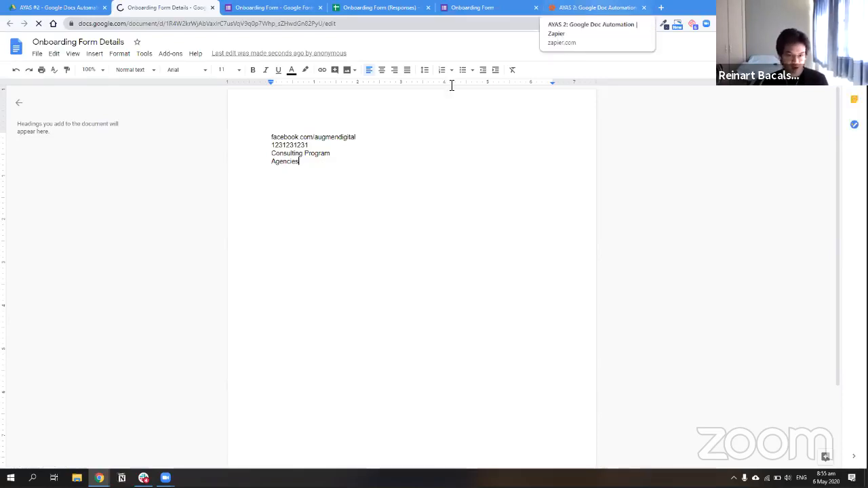
{"action": "key", "text": "ctrl+a"}
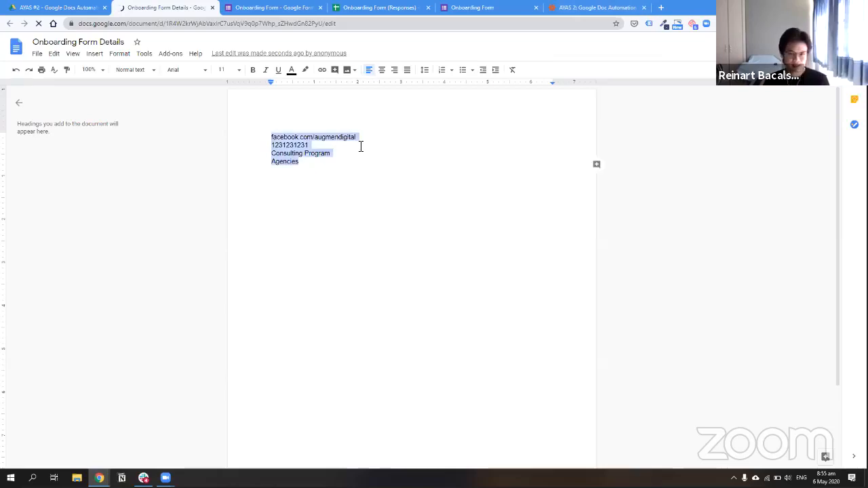
{"action": "left_click_drag", "start_coordinate": [283, 145], "coordinate": [363, 138]}
{"action": "left_click", "coordinate": [363, 137]}
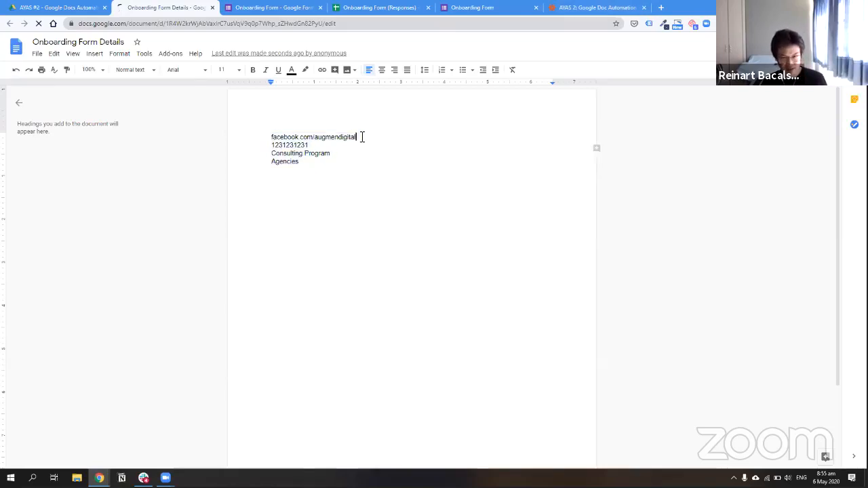
{"action": "triple_click", "coordinate": [296, 139]}
{"action": "left_click", "coordinate": [292, 138]}
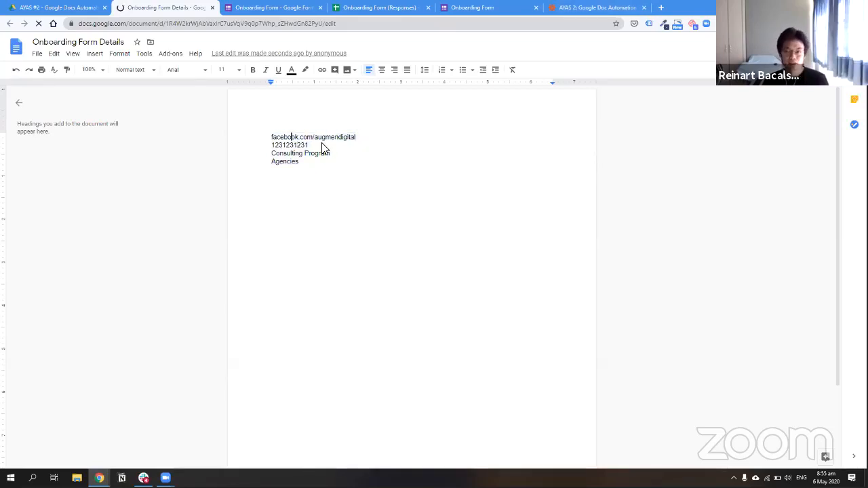
{"action": "key", "text": "ctrl+shift+Tab"}
{"action": "key", "text": "ctrl+shift+Tab"}
Expand Customize Document and place the caret at the start of Document Content
{"action": "scroll", "coordinate": [348, 189], "scroll_direction": "down", "scroll_amount": 1}
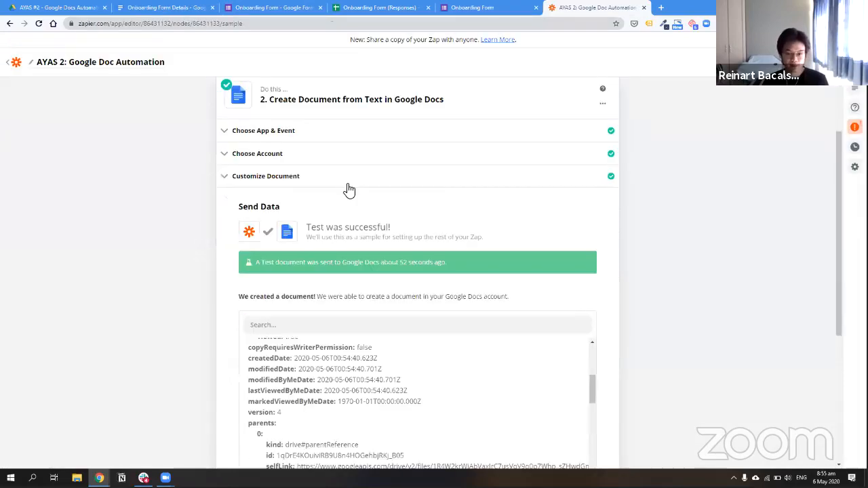
{"action": "left_click", "coordinate": [348, 184]}
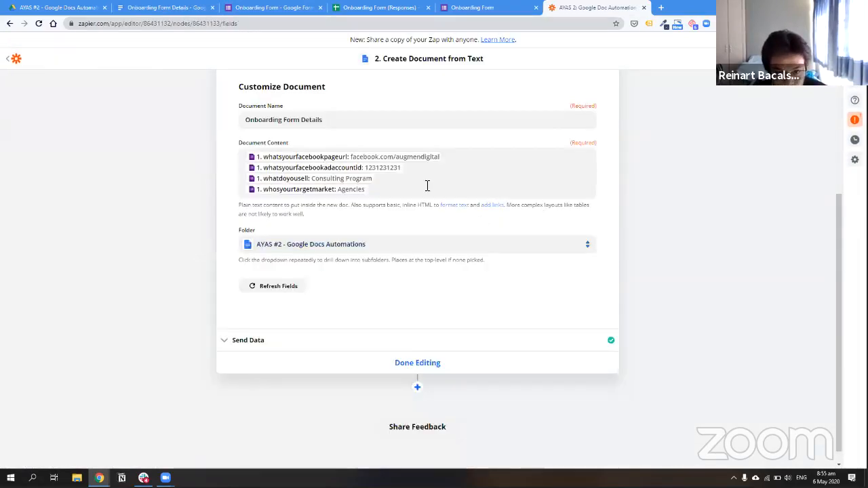
{"action": "left_click", "coordinate": [419, 187]}
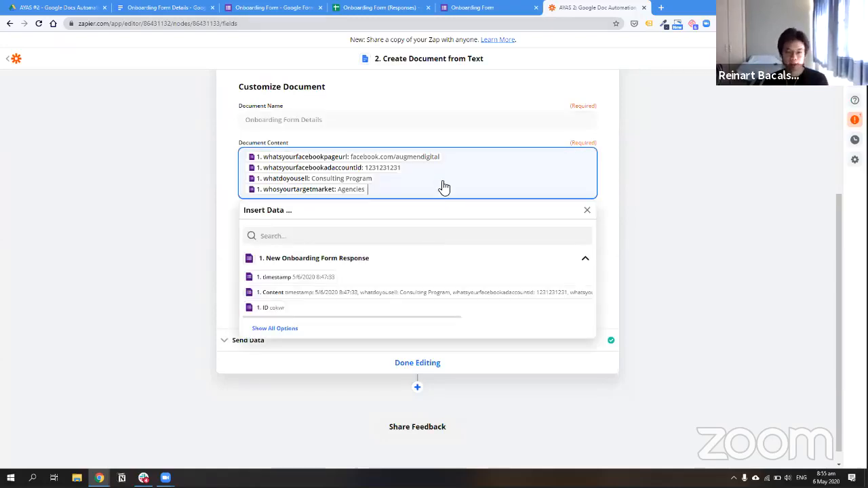
{"action": "left_click", "coordinate": [403, 186]}
{"action": "left_click", "coordinate": [403, 186]}
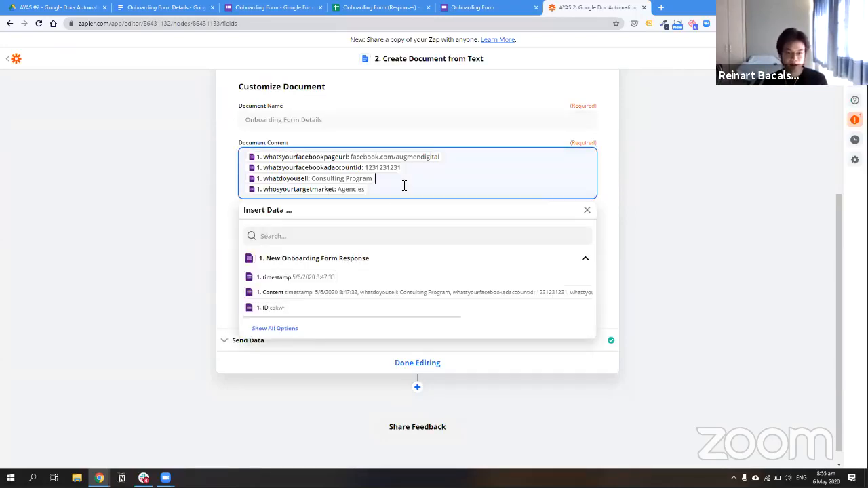
{"action": "left_click", "coordinate": [588, 211]}
{"action": "left_click", "coordinate": [492, 178]}
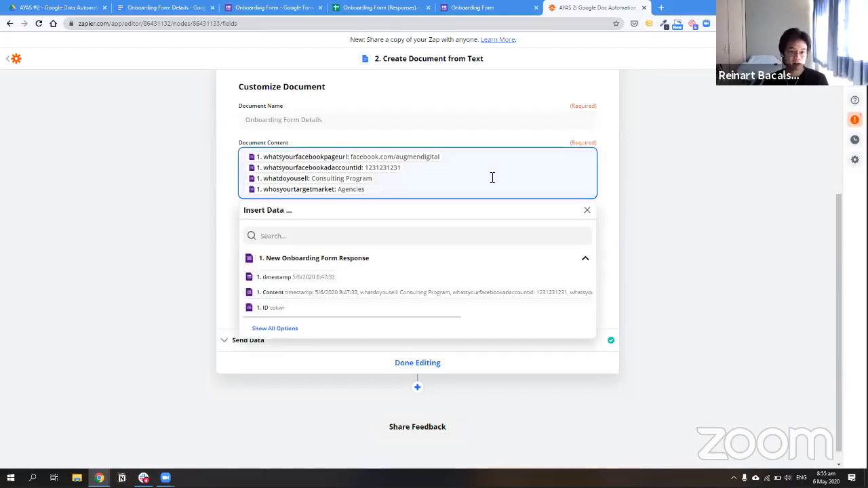
Type 'Facebook Page URL:' and 'Ad Account ID:' labels above their matching answer fields
{"action": "key", "text": "Return"}
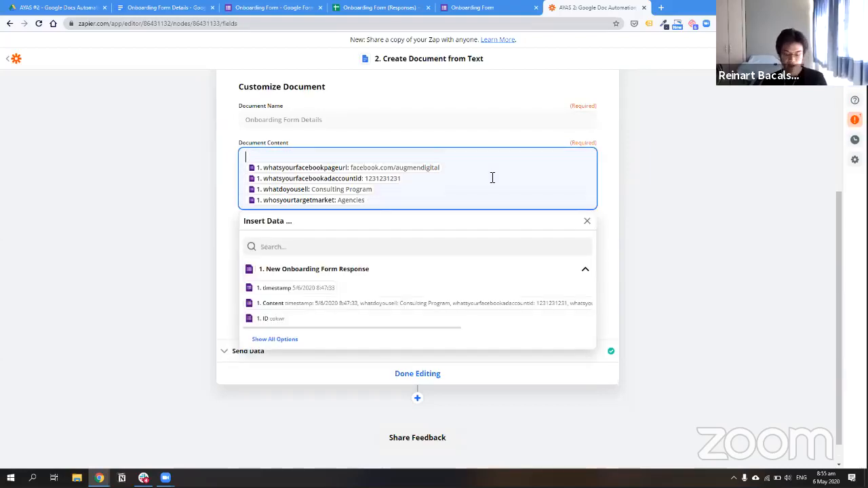
{"action": "type", "text": "W"}
{"action": "key", "text": "BackSpace"}
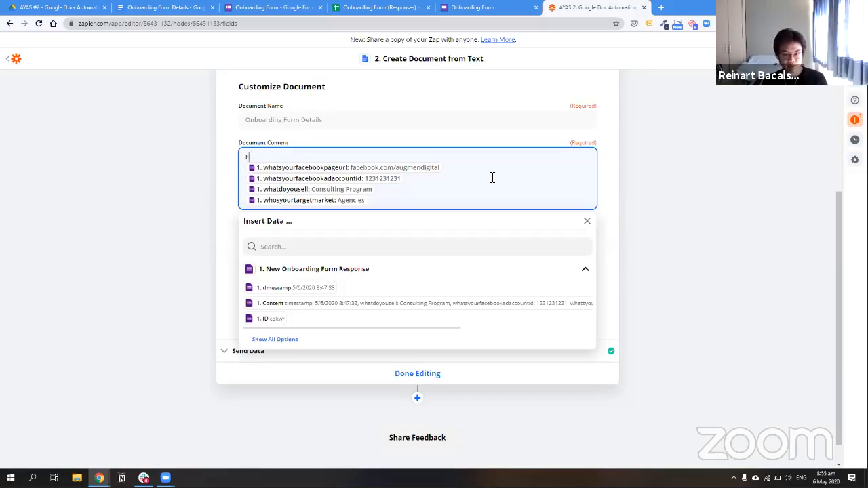
{"action": "type", "text": "Facebook Page URL"}
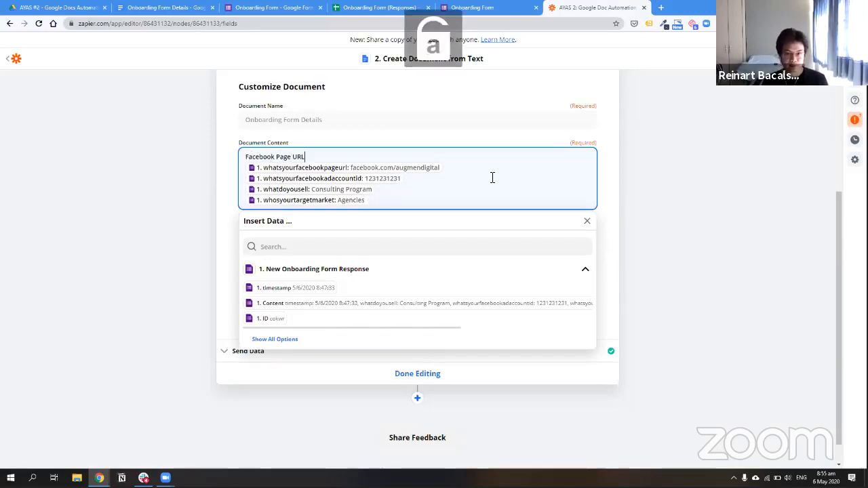
{"action": "type", "text": ":"}
{"action": "key", "text": "End"}
{"action": "key", "text": "Return"}
{"action": "key", "text": "Return"}
{"action": "type", "text": "A"}
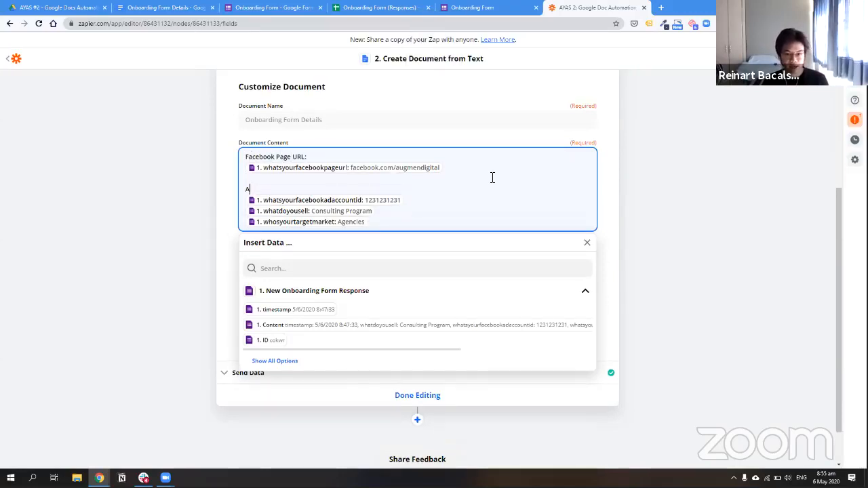
{"action": "type", "text": "d Acciun"}
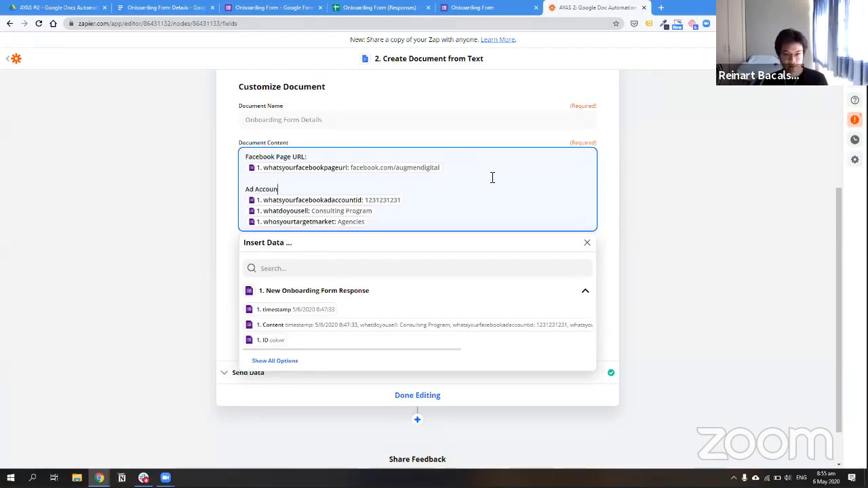
{"action": "type", "text": "t ID:"}
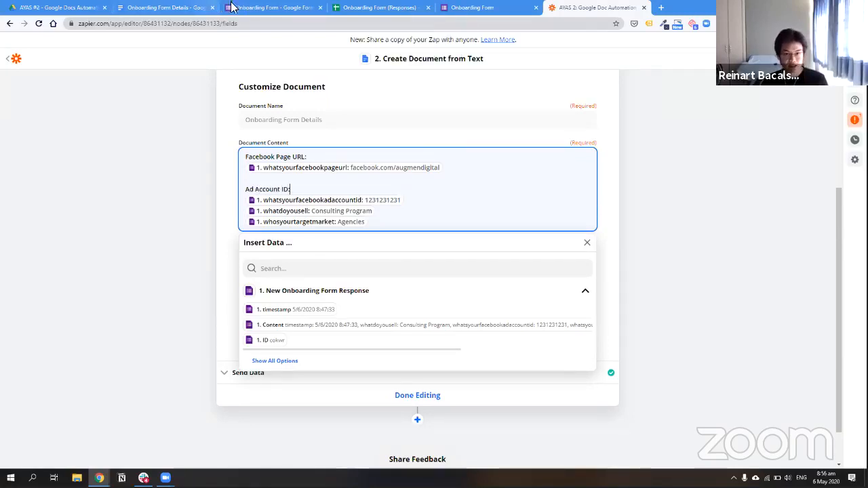
{"action": "left_click", "coordinate": [231, 6]}
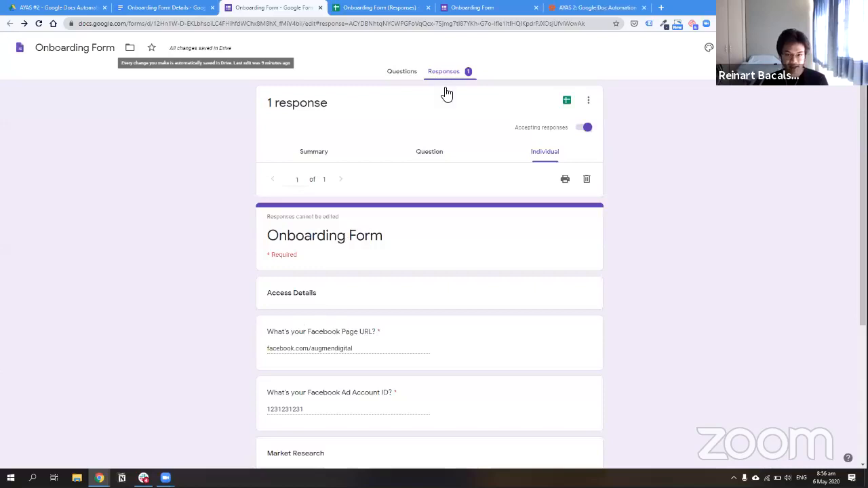
{"action": "left_click", "coordinate": [595, 7]}
{"action": "left_click", "coordinate": [327, 157]}
Add an 'Access Details' <h1> heading and wrap 'Facebook Page URL:' in <strong> tags
{"action": "key", "text": "Return"}
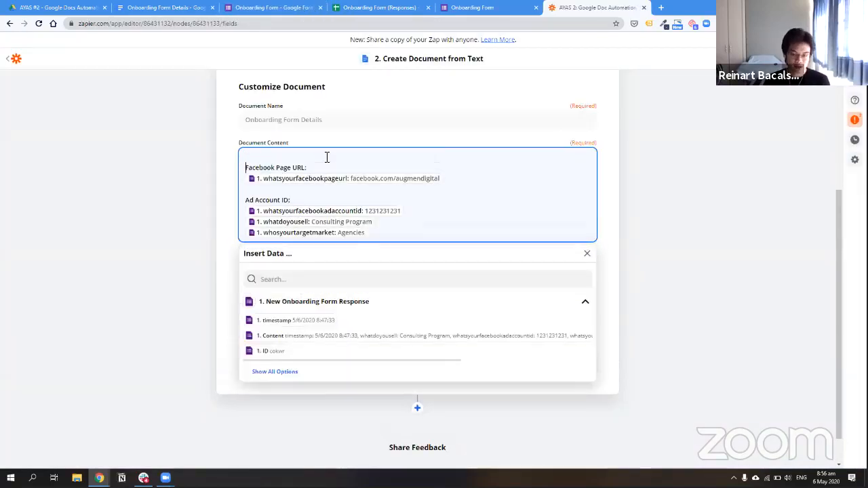
{"action": "type", "text": "Access Details"}
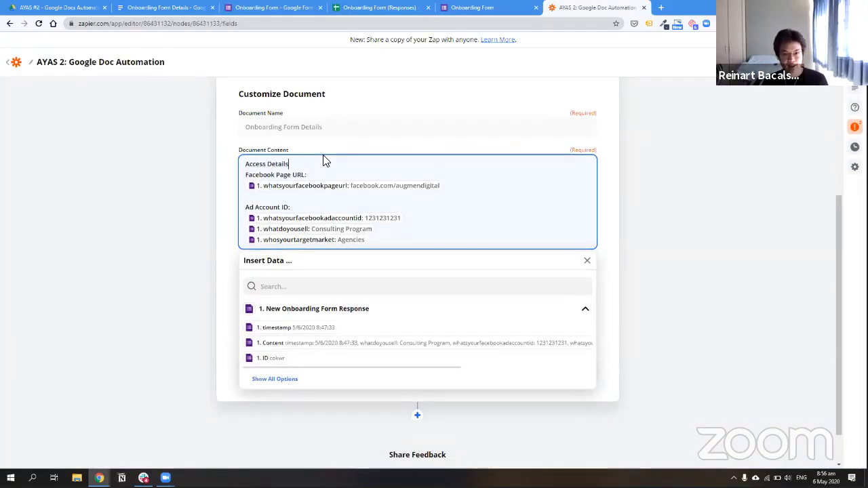
{"action": "type", "text": "<"}
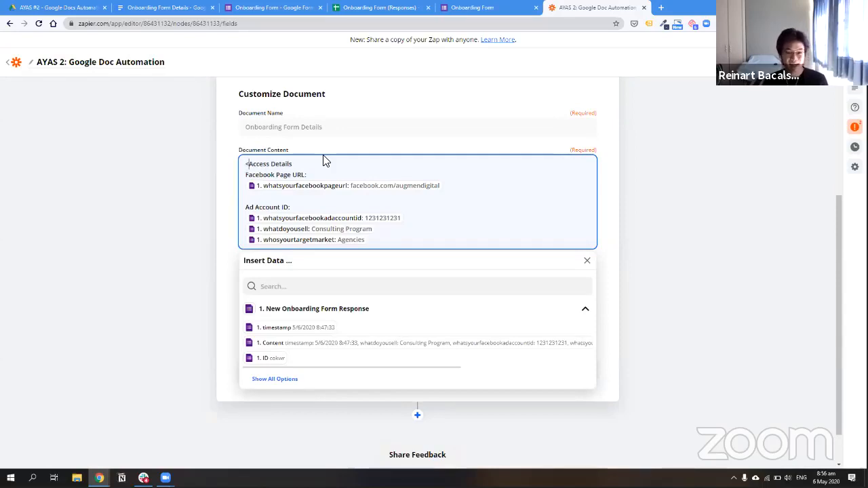
{"action": "type", "text": "h1>"}
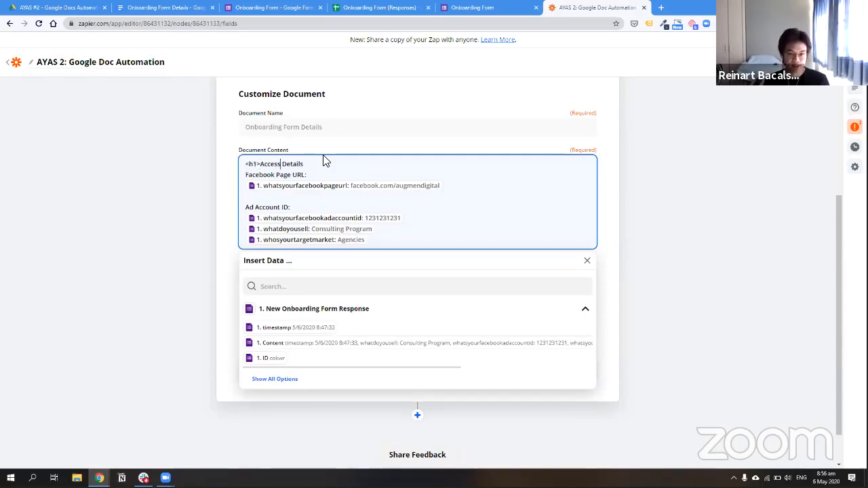
{"action": "type", "text": "</h1>"}
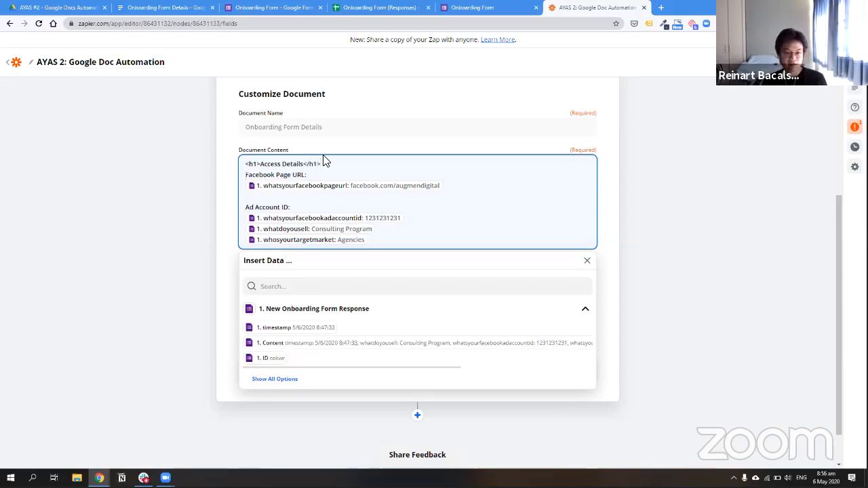
{"action": "type", "text": "<p>"}
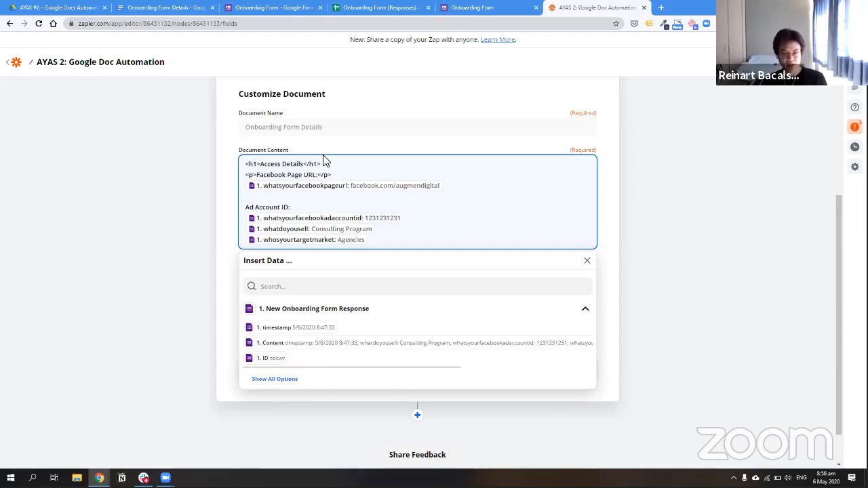
{"action": "type", "text": "<"}
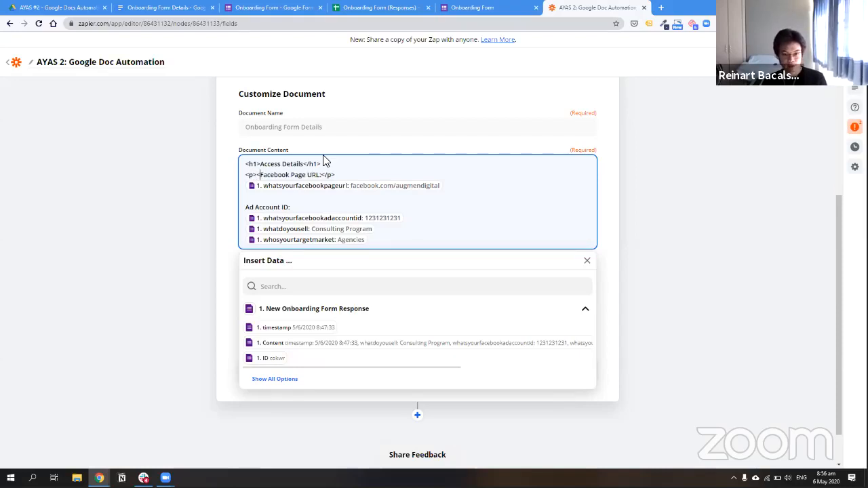
{"action": "type", "text": "strong>"}
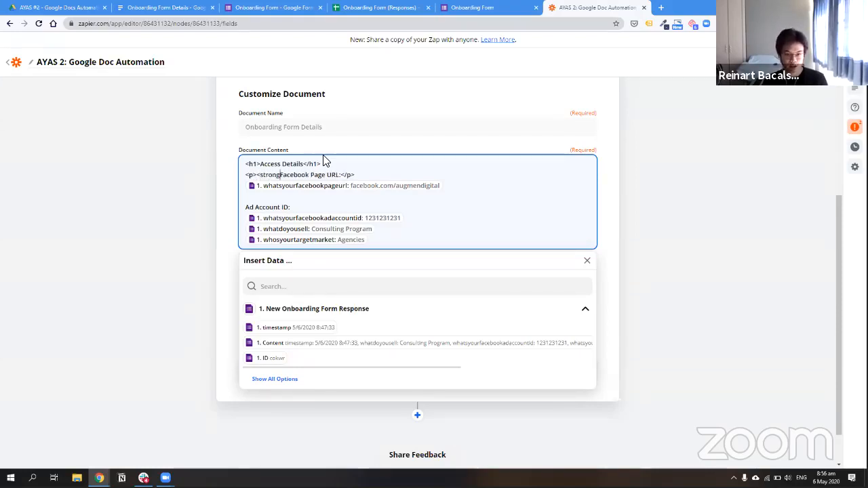
{"action": "key", "text": "shift+Left"}
{"action": "key", "text": "shift+Left"}
{"action": "key", "text": "shift+Left"}
{"action": "key", "text": "shift+Left"}
{"action": "key", "text": "shift+Left"}
{"action": "key", "text": "shift+Left"}
{"action": "key", "text": "shift+Left"}
{"action": "key", "text": "shift+Left"}
{"action": "key", "text": "shift+Left"}
{"action": "key", "text": "shift+Right"}
{"action": "key", "text": "shift+Right"}
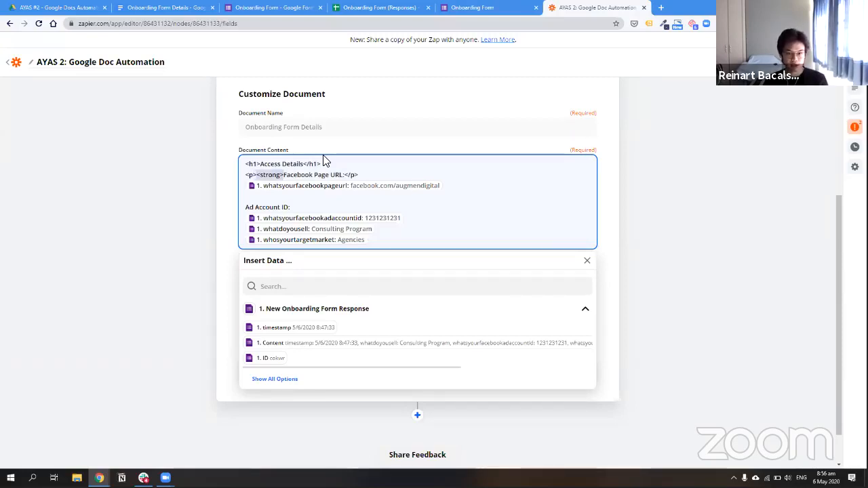
{"action": "key", "text": "shift+Left"}
{"action": "key", "text": "ctrl+c"}
{"action": "key", "text": "Right"}
{"action": "key", "text": "Right"}
{"action": "key", "text": "Right"}
{"action": "key", "text": "Right"}
{"action": "key", "text": "Right"}
{"action": "key", "text": "Right"}
{"action": "key", "text": "Right"}
{"action": "key", "text": "Right"}
{"action": "key", "text": "Right"}
{"action": "key", "text": "Right"}
{"action": "key", "text": "Right"}
{"action": "key", "text": "Right"}
{"action": "key", "text": "Right"}
{"action": "key", "text": "Right"}
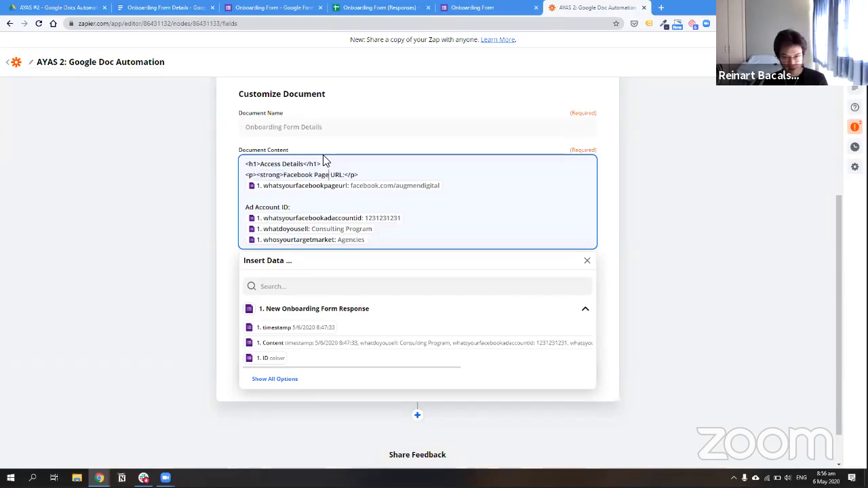
{"action": "key", "text": "Right"}
{"action": "key", "text": "ctrl+v"}
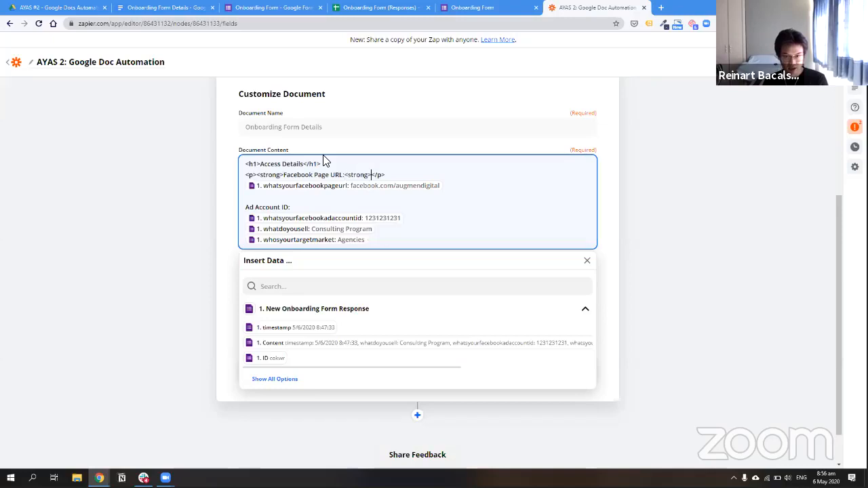
{"action": "key", "text": "Left"}
{"action": "key", "text": "Left"}
{"action": "key", "text": "Left"}
{"action": "key", "text": "Left"}
{"action": "key", "text": "Left"}
{"action": "key", "text": "Left"}
{"action": "key", "text": "Left"}
{"action": "type", "text": "/"}
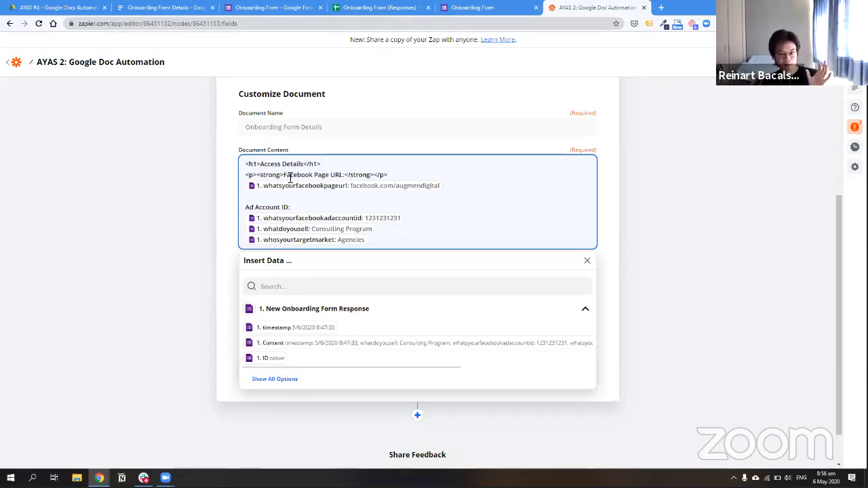
Put the Facebook page URL value in its own <p> paragraph followed by an empty one
{"action": "left_click_drag", "start_coordinate": [257, 176], "coordinate": [284, 177]}
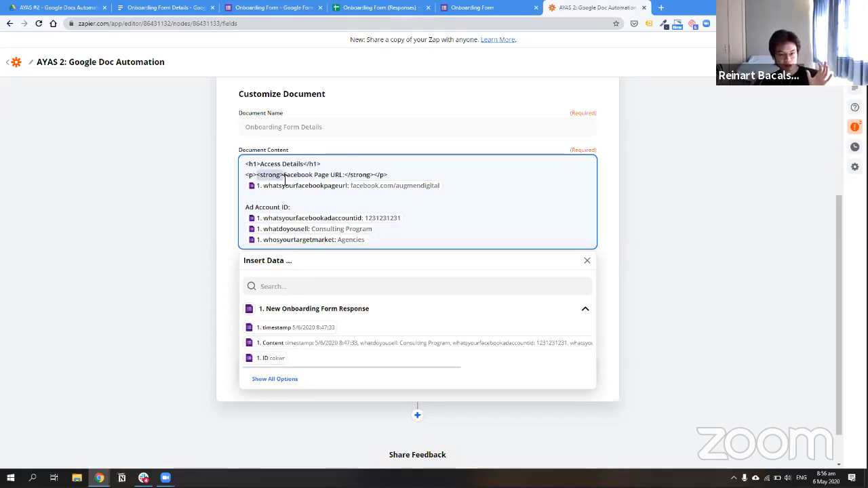
{"action": "double_click", "coordinate": [356, 176]}
{"action": "left_click", "coordinate": [356, 176]}
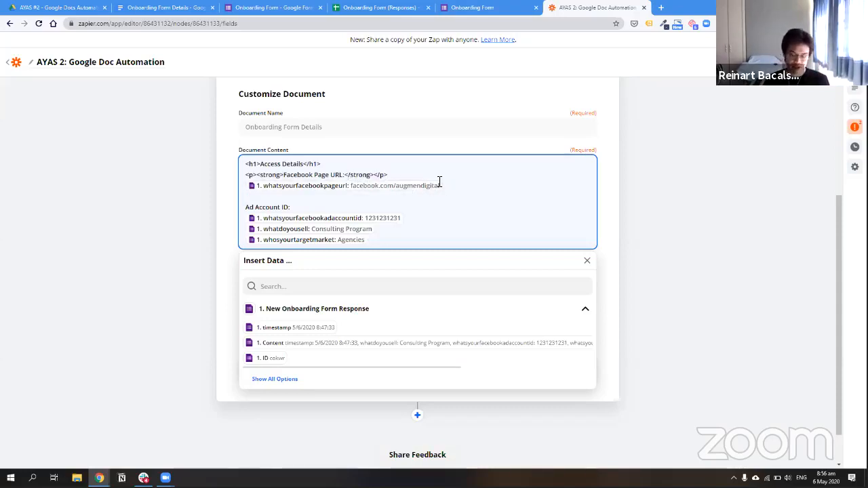
{"action": "type", "text": "<p> "}
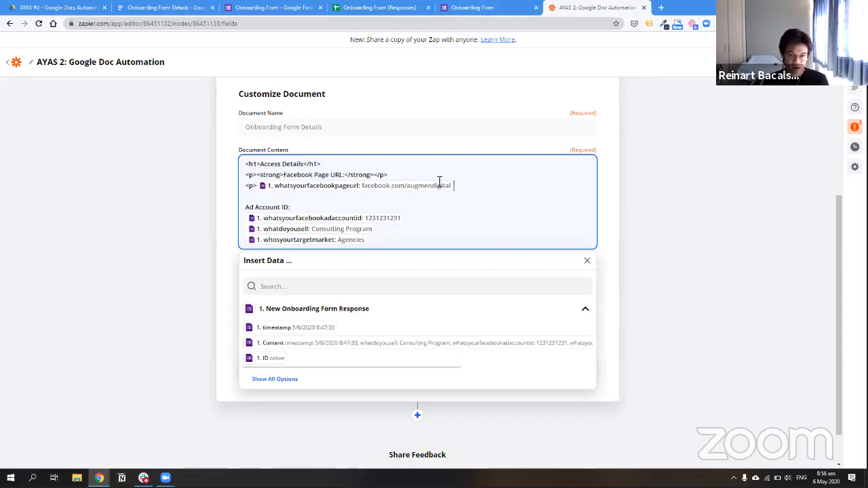
{"action": "type", "text": "/p>"}
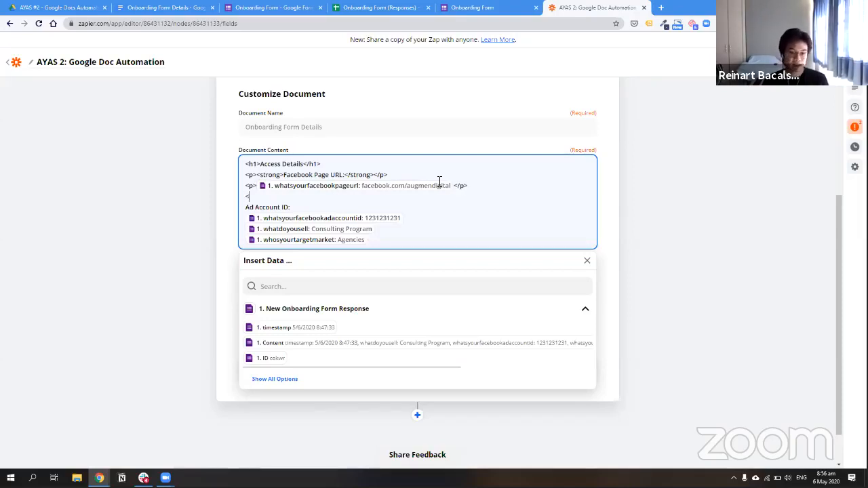
{"action": "type", "text": "</"}
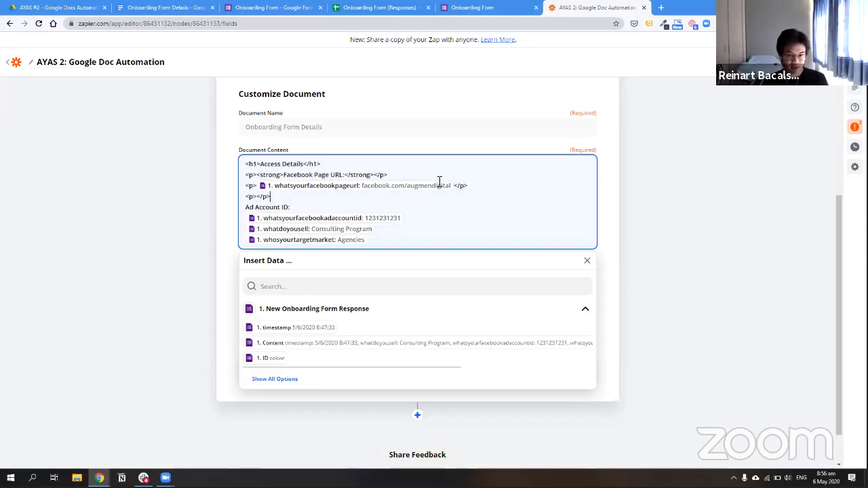
{"action": "type", "text": "p>"}
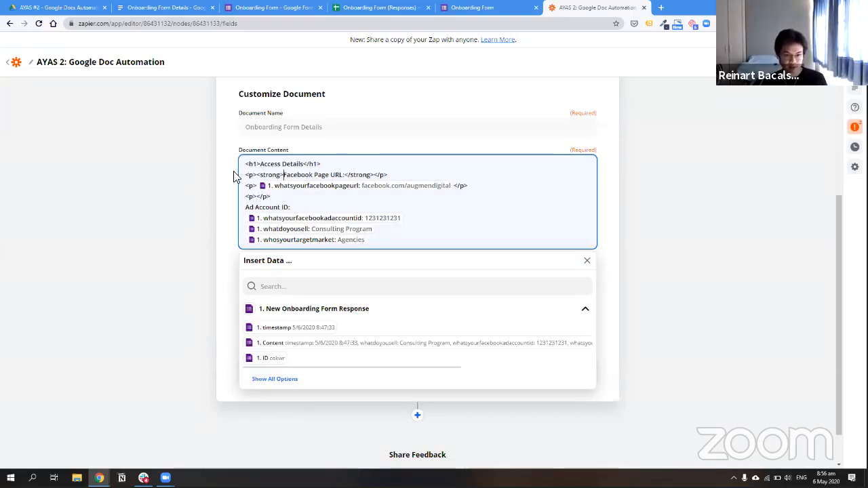
Wrap the 'Ad Account ID:' label in <p><strong> and </strong></p> tags
{"action": "left_click_drag", "start_coordinate": [238, 174], "coordinate": [283, 174]}
{"action": "key", "text": "ctrl+c"}
{"action": "left_click", "coordinate": [247, 208]}
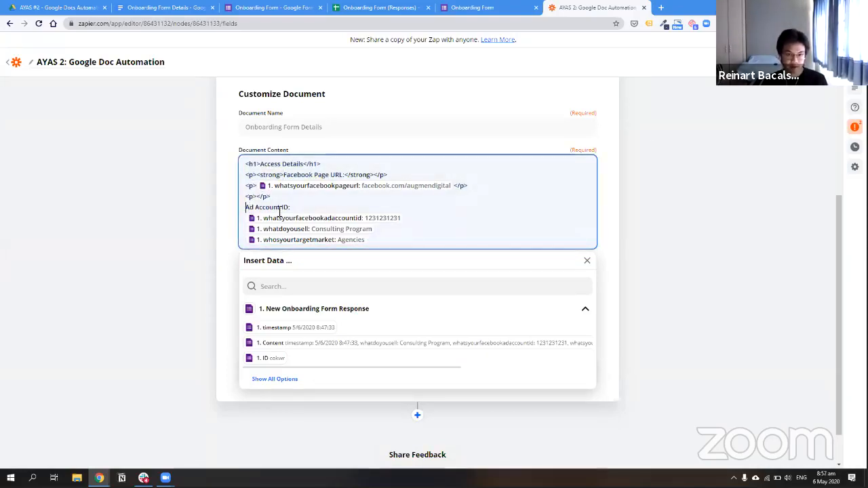
{"action": "key", "text": "ctrl+v"}
{"action": "left_click", "coordinate": [344, 211]}
{"action": "key", "text": "ctrl+v"}
{"action": "left_click", "coordinate": [331, 208]}
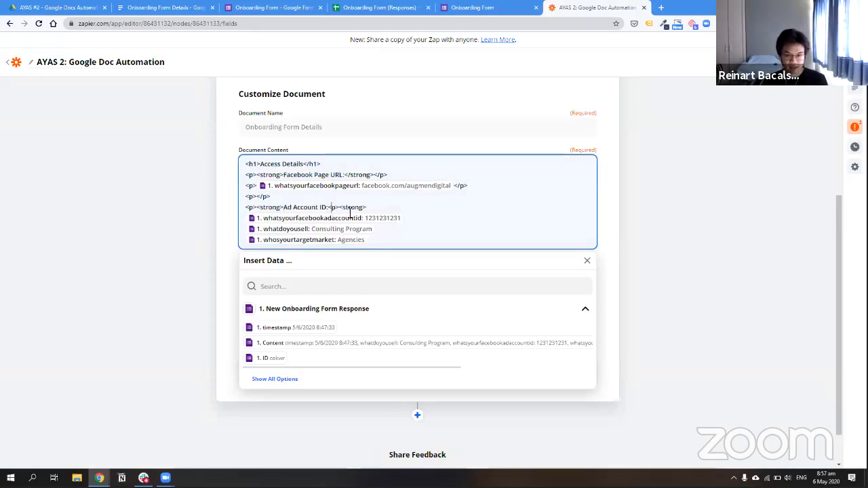
{"action": "left_click_drag", "start_coordinate": [388, 174], "coordinate": [348, 175]}
{"action": "key", "text": "ctrl+c"}
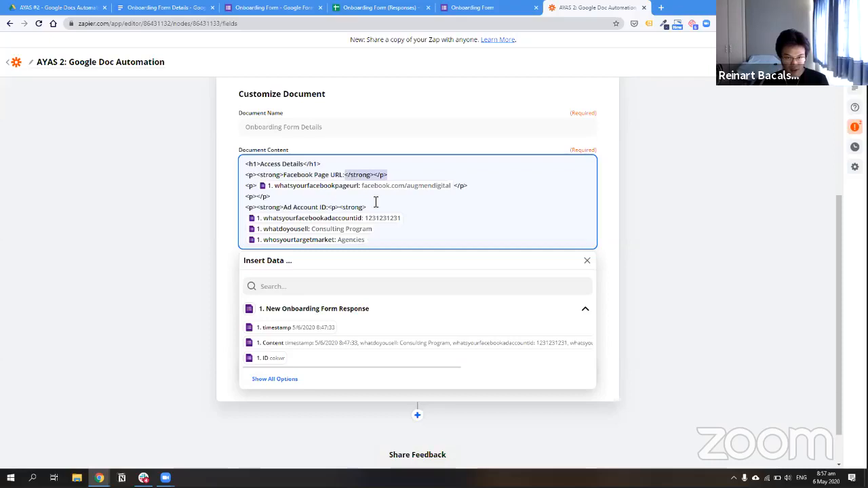
{"action": "left_click", "coordinate": [378, 219]}
{"action": "left_click_drag", "start_coordinate": [373, 207], "coordinate": [330, 208]}
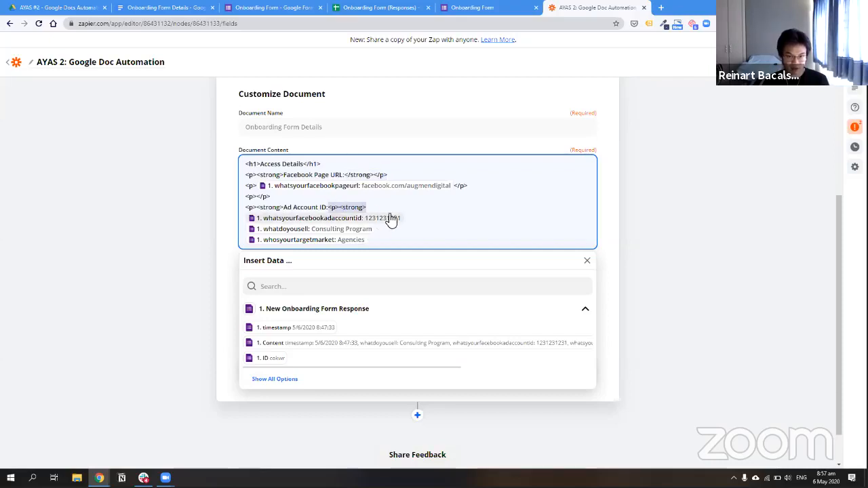
{"action": "key", "text": "ctrl+v"}
Add a <p> tag before the account ID value and type a 'Products' label above the what-you-sell field
{"action": "left_click_drag", "start_coordinate": [258, 186], "coordinate": [245, 186]}
{"action": "key", "text": "ctrl+c"}
{"action": "left_click", "coordinate": [252, 207]}
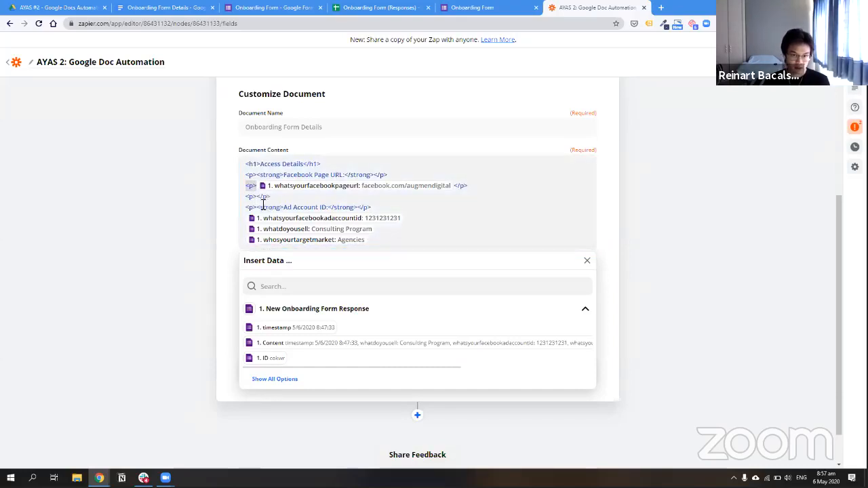
{"action": "key", "text": "Down"}
{"action": "key", "text": "ctrl+v"}
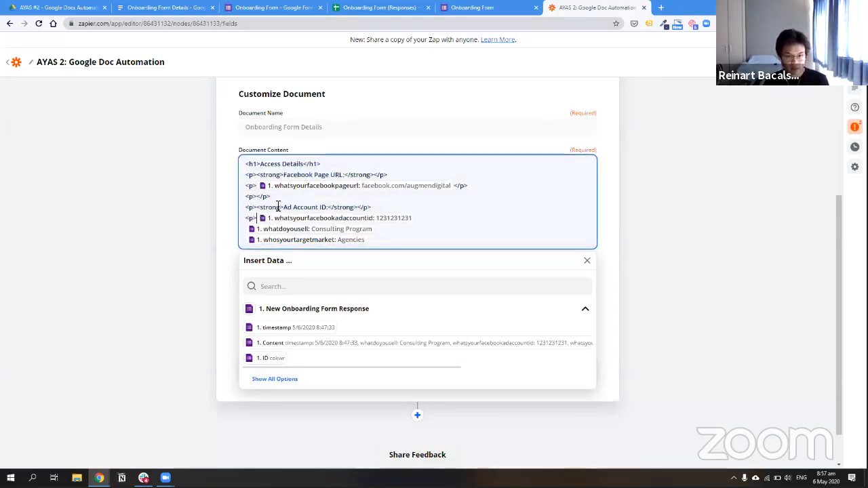
{"action": "key", "text": "Return"}
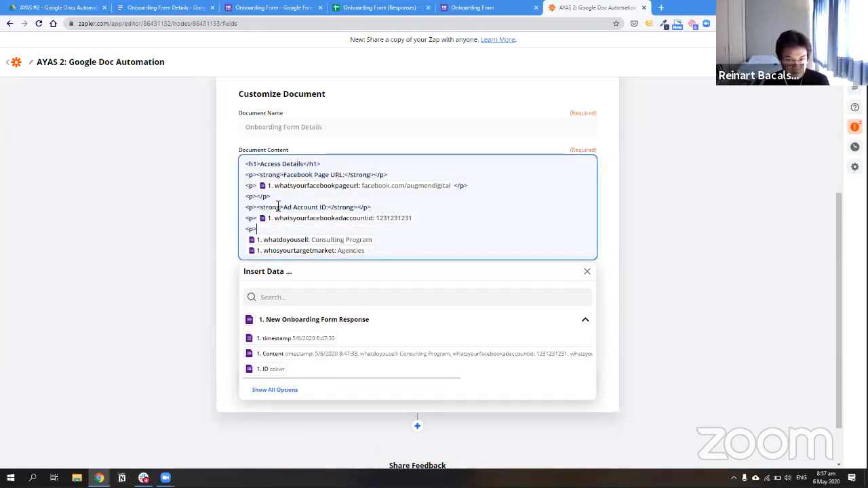
{"action": "key", "text": "Return"}
{"action": "key", "text": "Up"}
{"action": "type", "text": "What "}
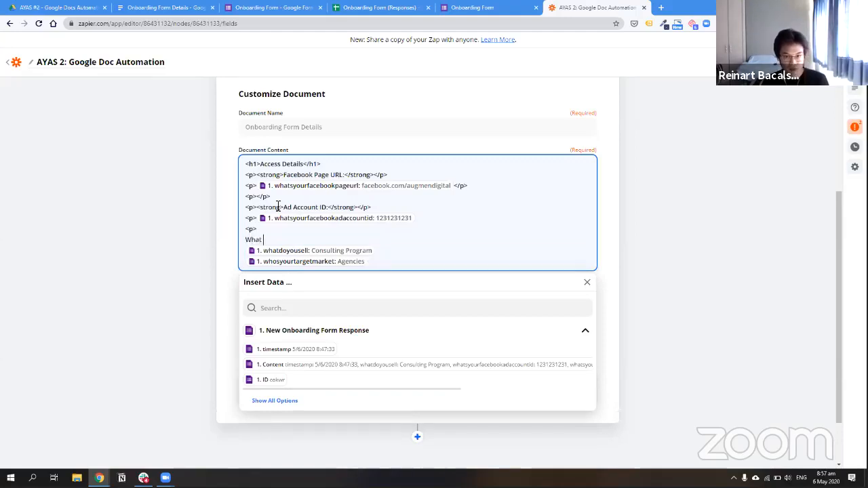
{"action": "type", "text": "Do You Sell"}
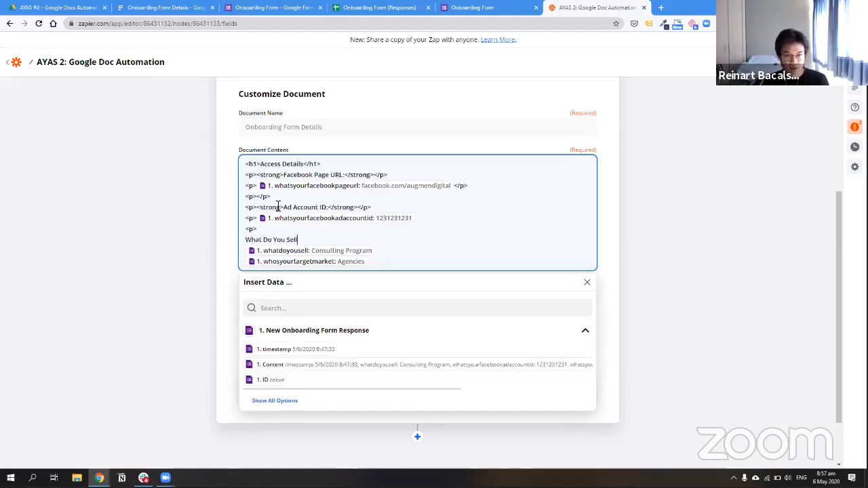
{"action": "key", "text": "BackSpace"}
{"action": "key", "text": "BackSpace"}
{"action": "key", "text": "BackSpace"}
{"action": "key", "text": "BackSpace"}
{"action": "key", "text": "BackSpace"}
{"action": "key", "text": "BackSpace"}
{"action": "key", "text": "BackSpace"}
{"action": "key", "text": "BackSpace"}
{"action": "key", "text": "BackSpace"}
{"action": "key", "text": "BackSpace"}
{"action": "key", "text": "BackSpace"}
{"action": "key", "text": "BackSpace"}
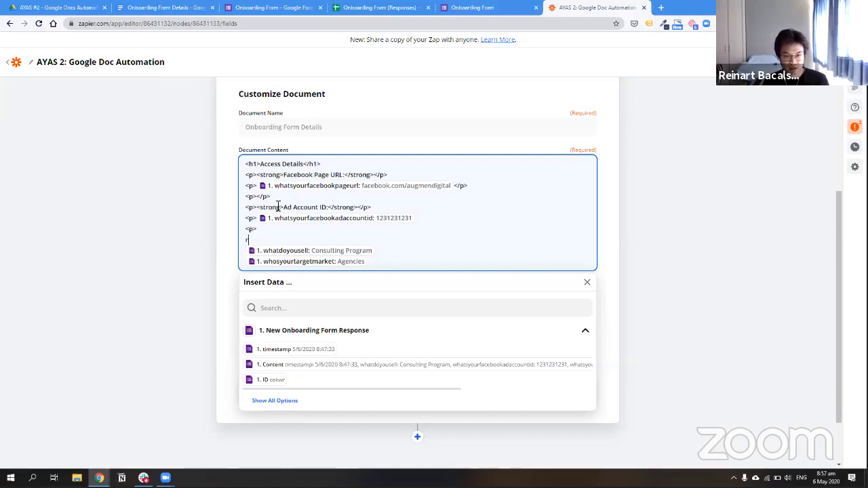
{"action": "type", "text": "Products"}
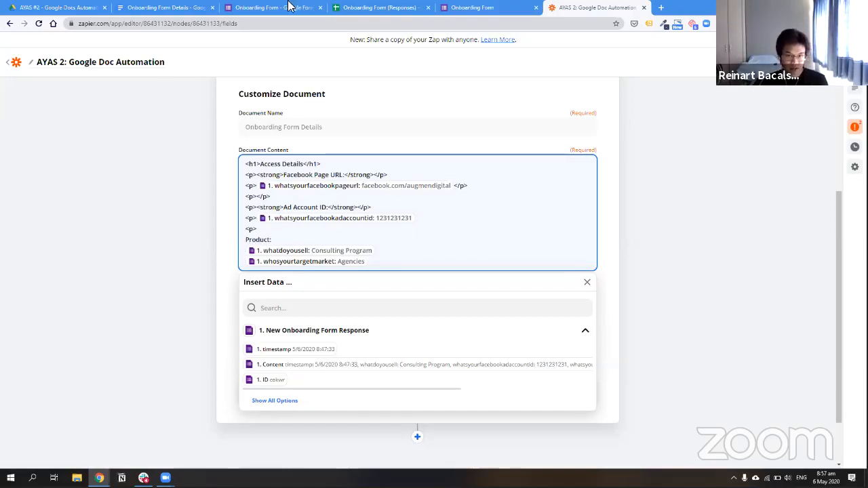
Check the section names in the Forms response, then return to the document content editor
{"action": "left_click", "coordinate": [275, 7]}
{"action": "scroll", "coordinate": [633, 363], "scroll_direction": "down", "scroll_amount": 3}
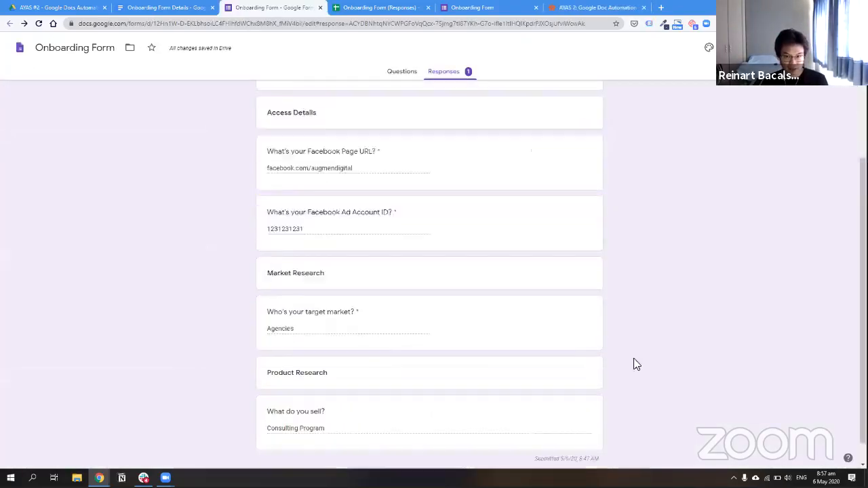
{"action": "left_click", "coordinate": [563, 8]}
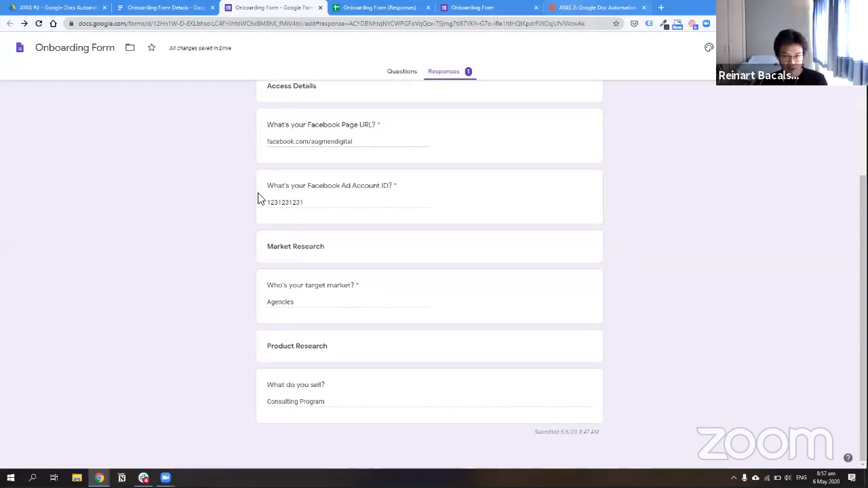
{"action": "left_click", "coordinate": [374, 243]}
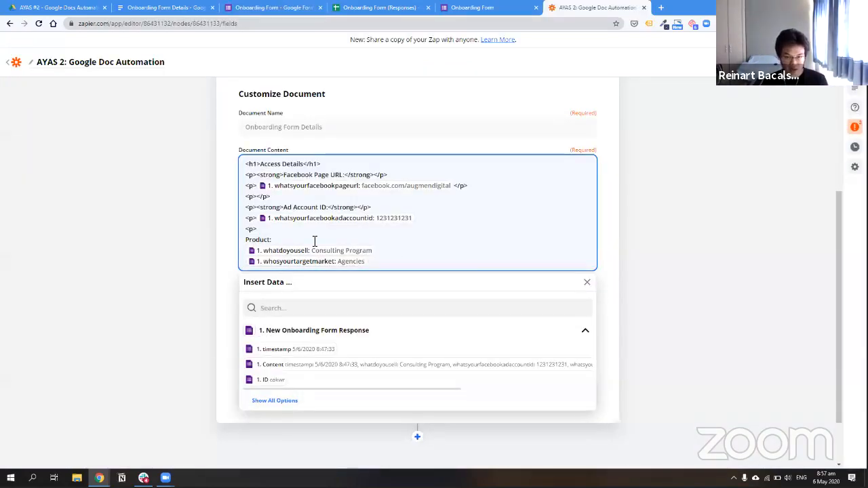
Replace the label line with '<h1>Product Research</h1>' followed by a '<p>Product' line
{"action": "key", "text": "ctrl+BackSpace"}
{"action": "type", "text": "<h1>"}
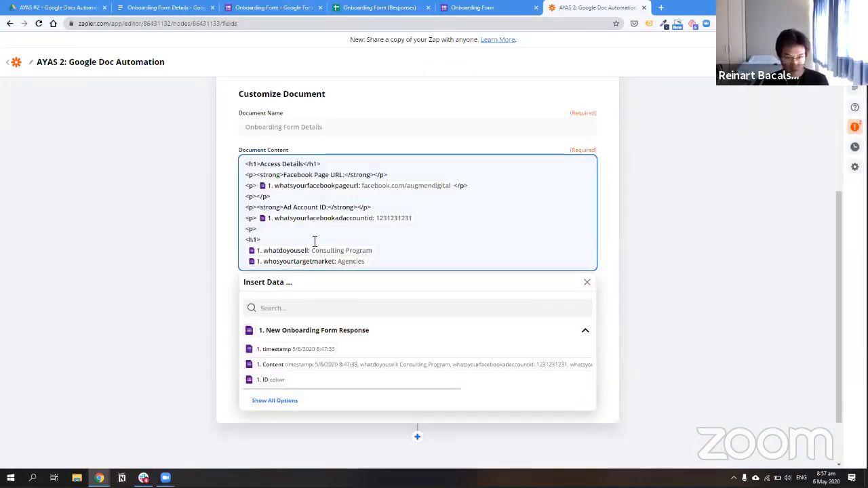
{"action": "type", "text": "Product"}
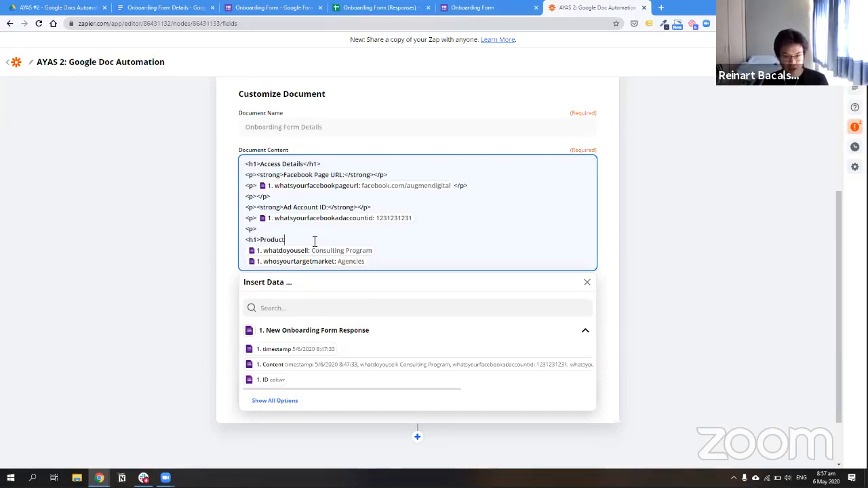
{"action": "type", "text": " Research"}
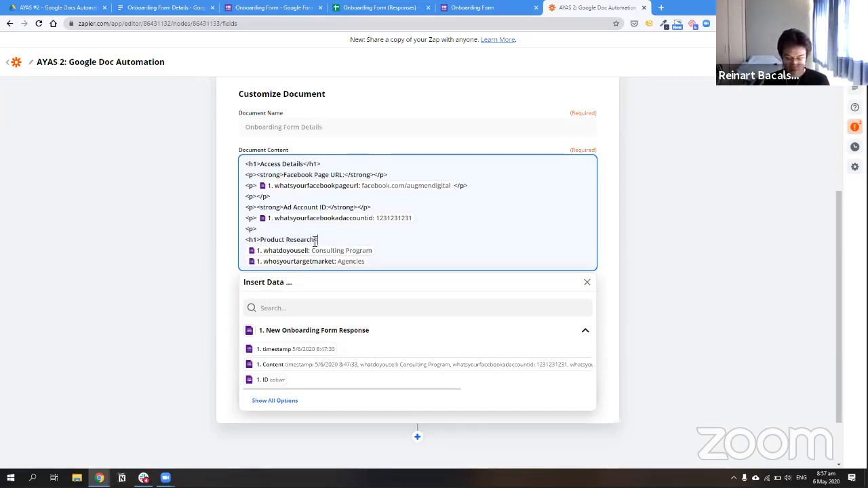
{"action": "type", "text": "</h1> "}
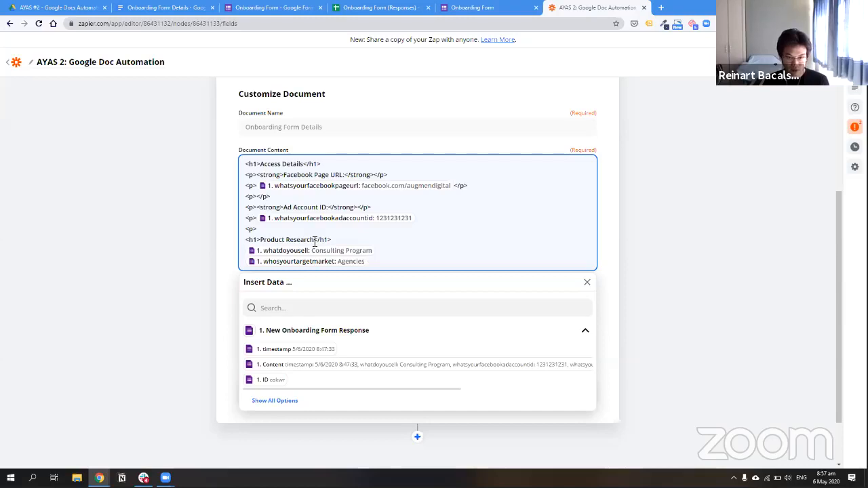
{"action": "type", "text": "<p>"}
{"action": "key", "text": "Return"}
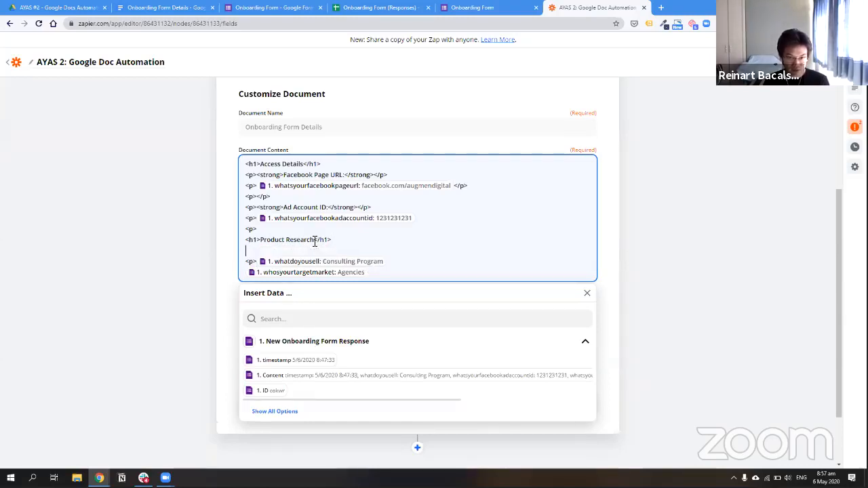
{"action": "type", "text": "Product"}
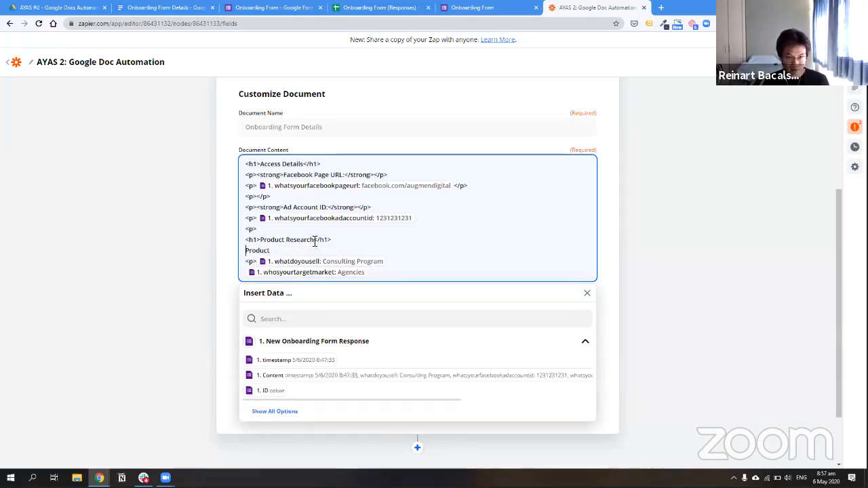
{"action": "key", "text": "Home"}
{"action": "type", "text": "<p>"}
{"action": "key", "text": "End"}
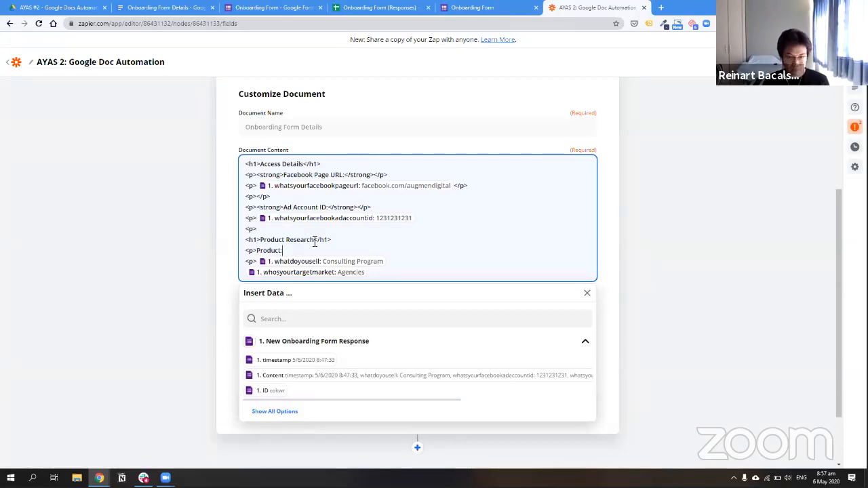
Start an '<h1>Market Research' heading on a new line after the Consulting Program value
{"action": "key", "text": "End"}
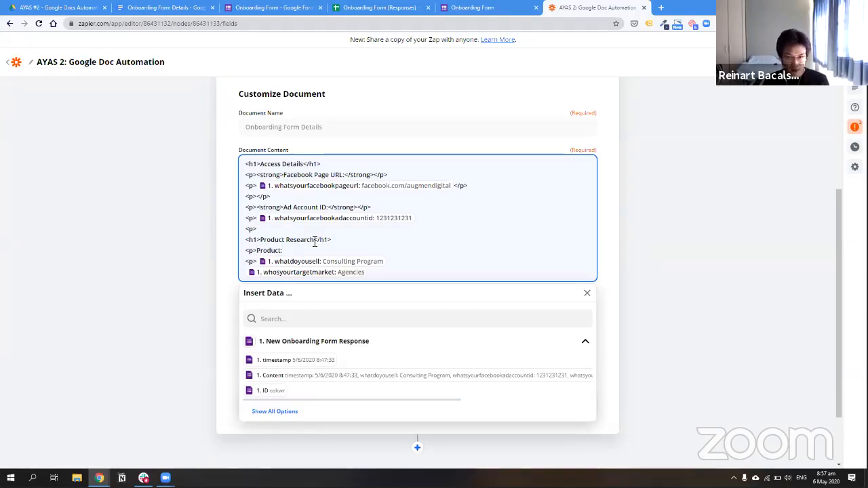
{"action": "key", "text": "Return"}
{"action": "key", "text": "Return"}
{"action": "key", "text": "BackSpace"}
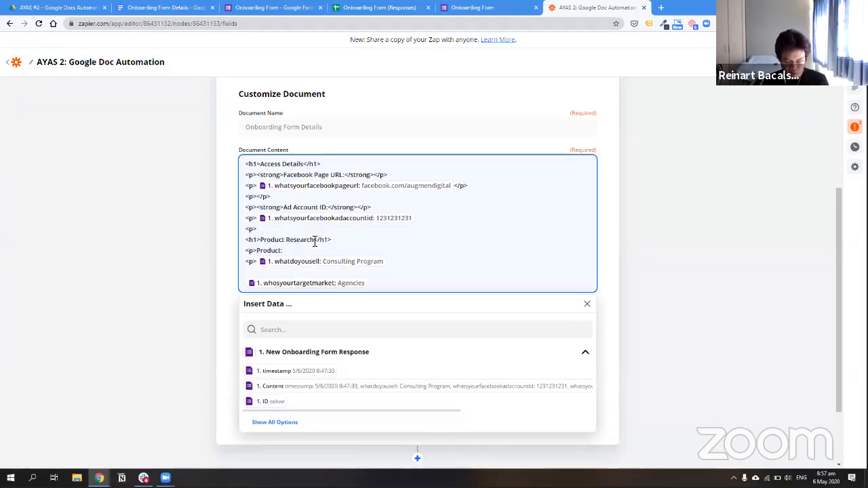
{"action": "type", "text": "<h1>Market"}
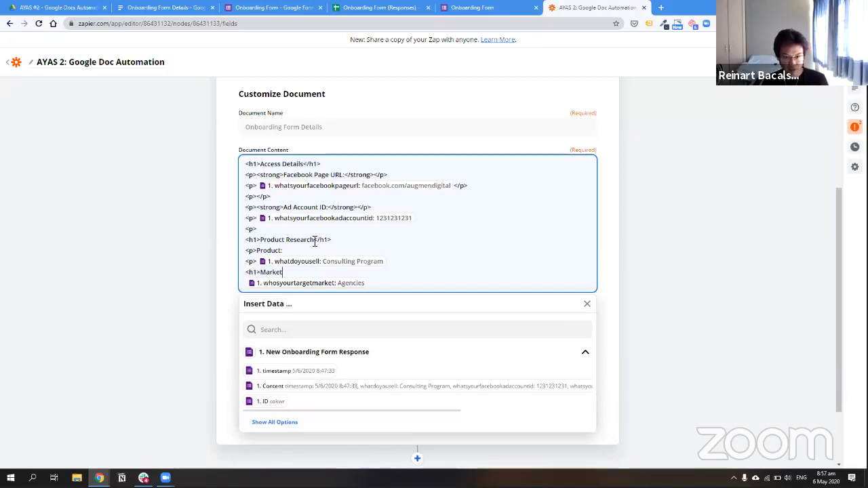
{"action": "type", "text": " Research</h1>"}
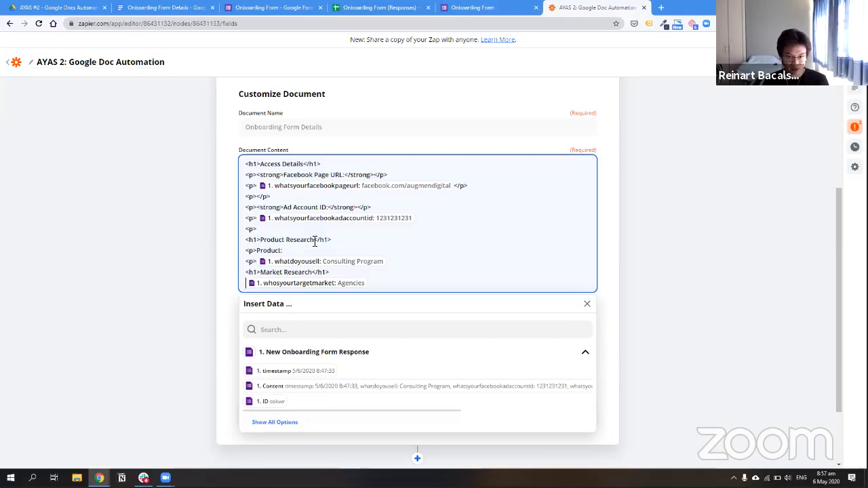
Add a bold 'Target Market' label paragraph under the Market Research heading
{"action": "key", "text": "Return"}
{"action": "type", "text": "<p>"}
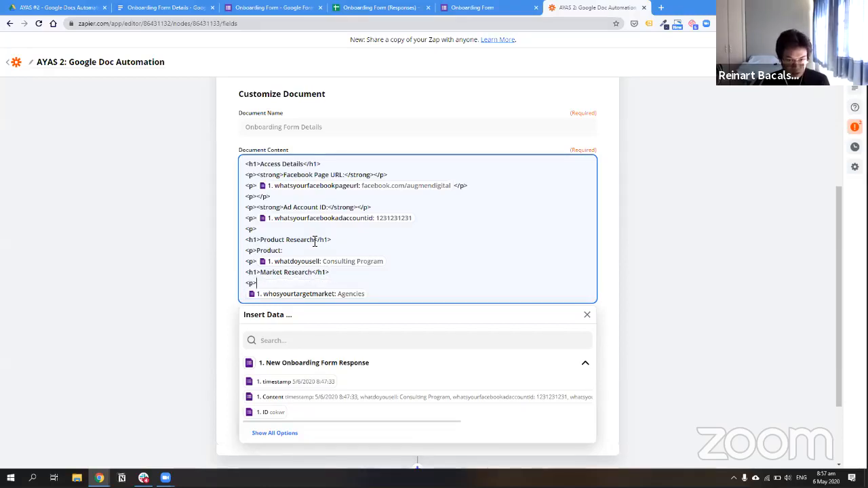
{"action": "type", "text": "Market"}
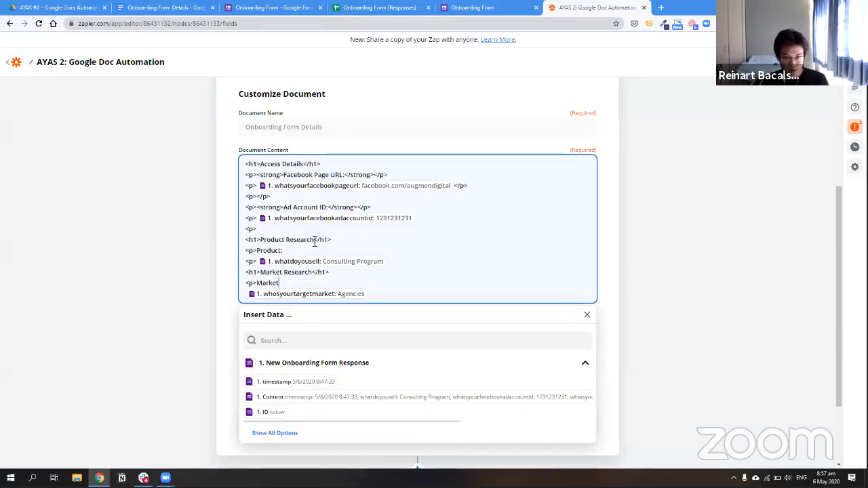
{"action": "key", "text": "ctrl+BackSpace"}
{"action": "type", "text": "Target Market"}
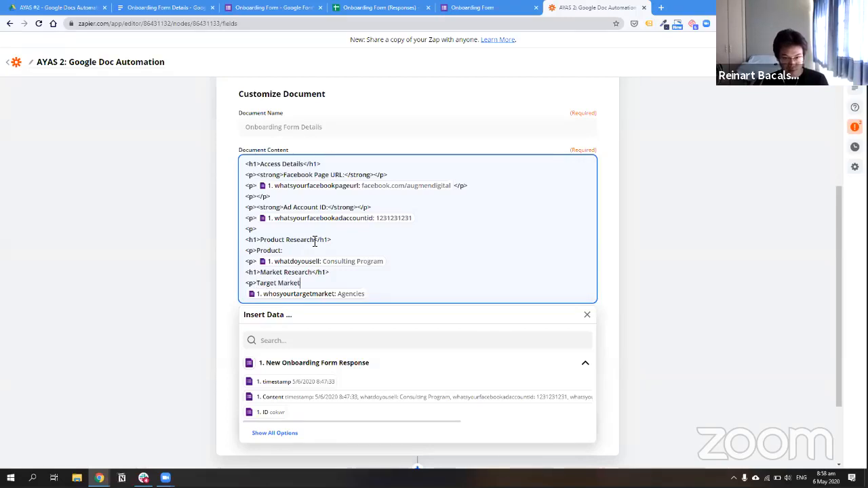
{"action": "type", "text": "</p>"}
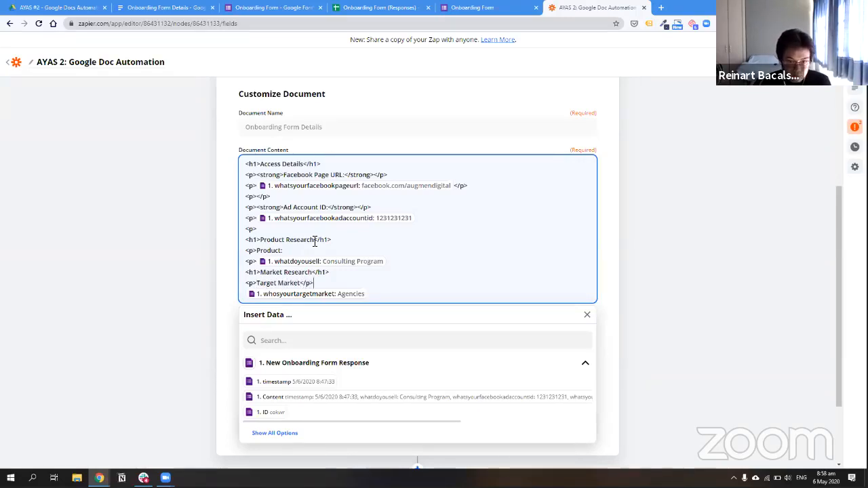
{"action": "key", "text": "Right"}
{"action": "type", "text": "<p>"}
{"action": "key", "text": "Up"}
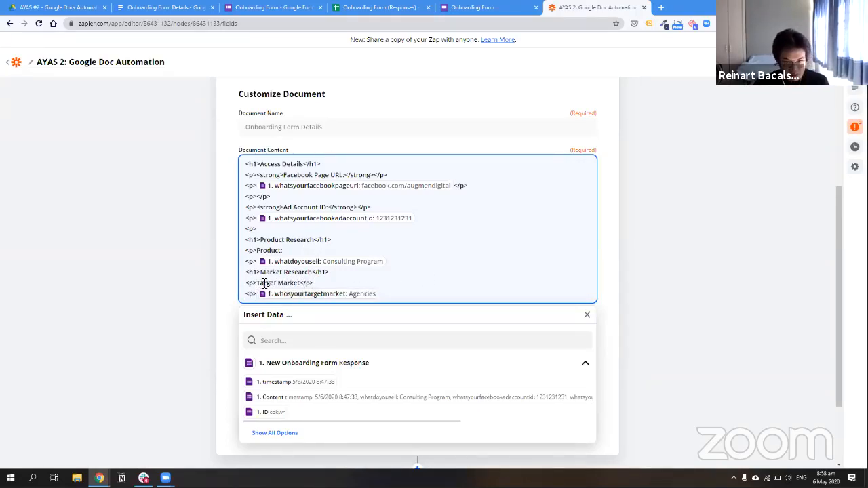
{"action": "type", "text": "<strong>"}
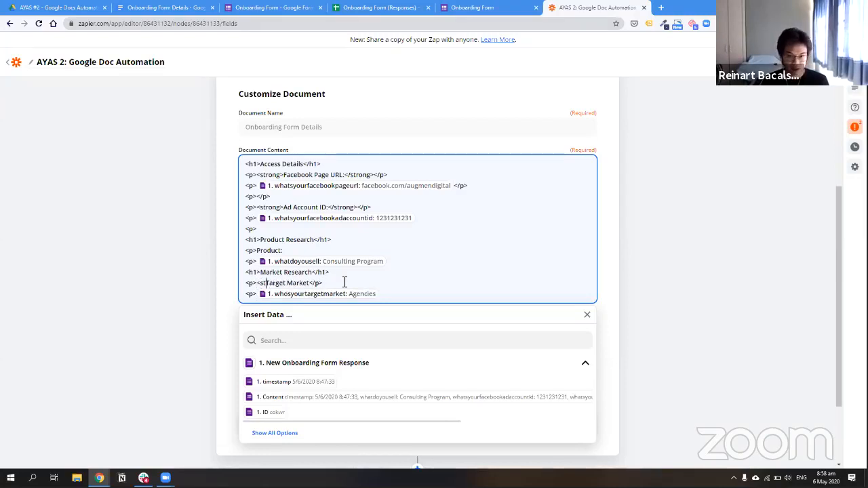
{"action": "key", "text": "Left"}
{"action": "key", "text": "ctrl+shift+Left"}
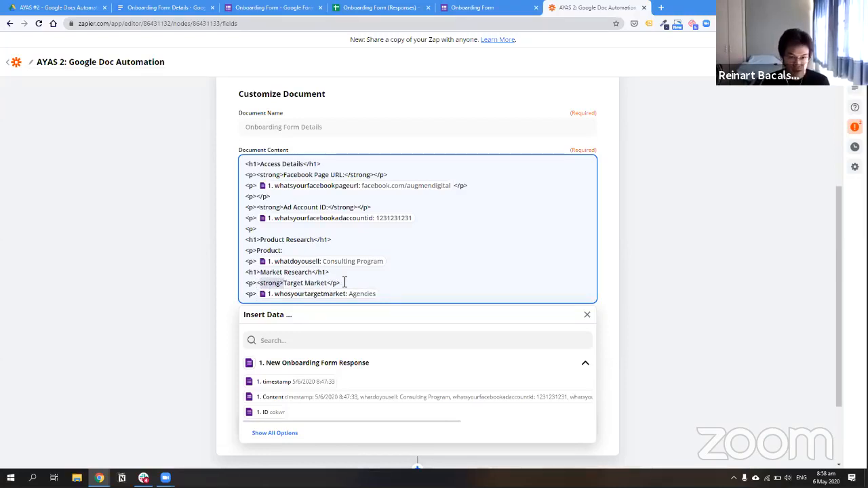
{"action": "left_click", "coordinate": [331, 284]}
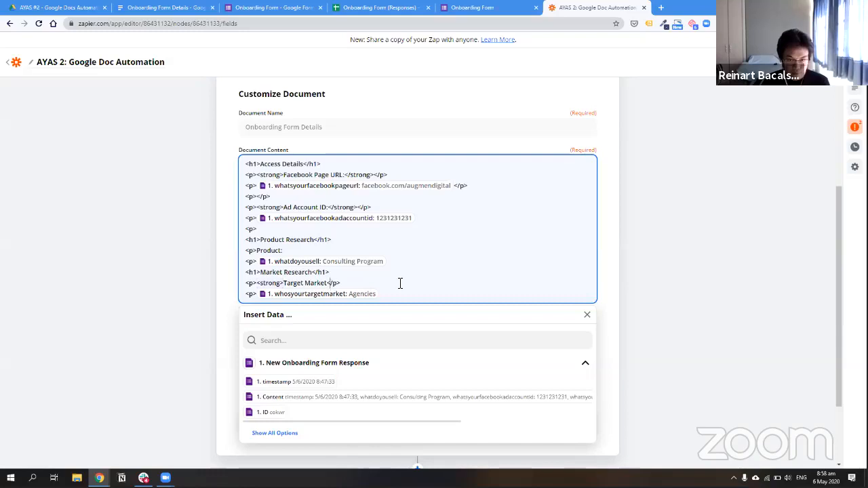
{"action": "type", "text": "<strong>"}
{"action": "key", "text": "Left"}
{"action": "key", "text": "Left"}
{"action": "key", "text": "Left"}
{"action": "key", "text": "Left"}
{"action": "key", "text": "Left"}
{"action": "key", "text": "Left"}
{"action": "type", "text": "/"}
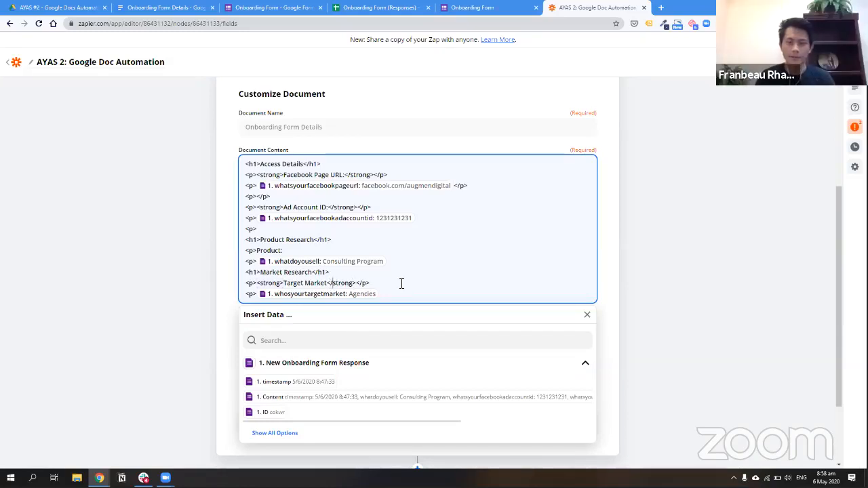
Close the Agencies and Consulting Program value paragraphs with </p> tags
{"action": "left_click", "coordinate": [376, 285]}
{"action": "left_click_drag", "start_coordinate": [371, 284], "coordinate": [356, 284]}
{"action": "key", "text": "ctrl+c"}
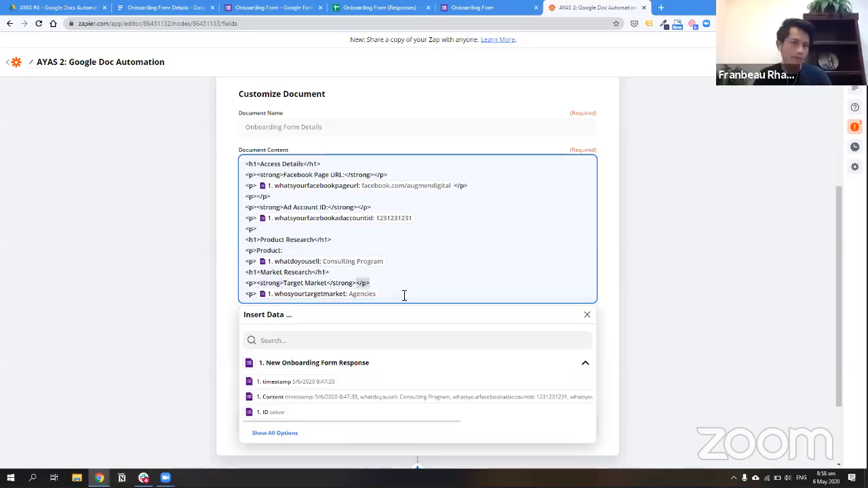
{"action": "left_click", "coordinate": [407, 297]}
{"action": "key", "text": "ctrl+v"}
{"action": "left_click", "coordinate": [401, 261]}
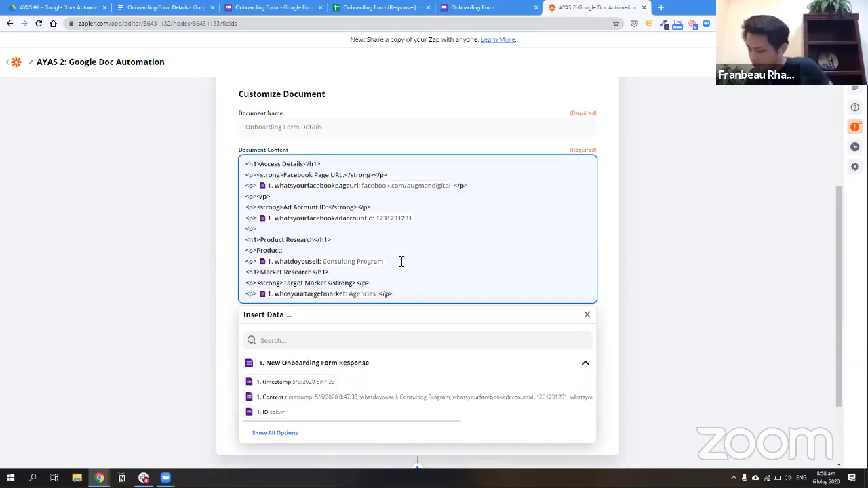
{"action": "key", "text": "ctrl+v"}
{"action": "key", "text": "ctrl+v"}
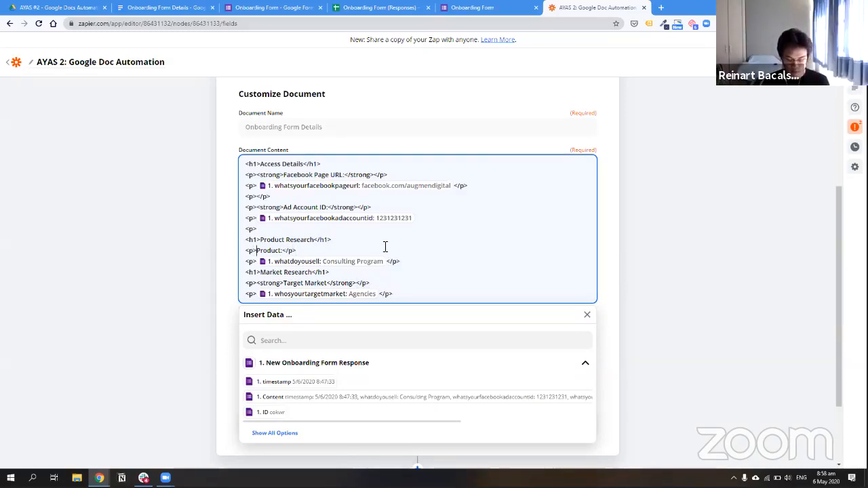
Add a '<strong>Product:</strong>' label and close the ad account value's paragraph
{"action": "type", "text": "<strong>Product:"}
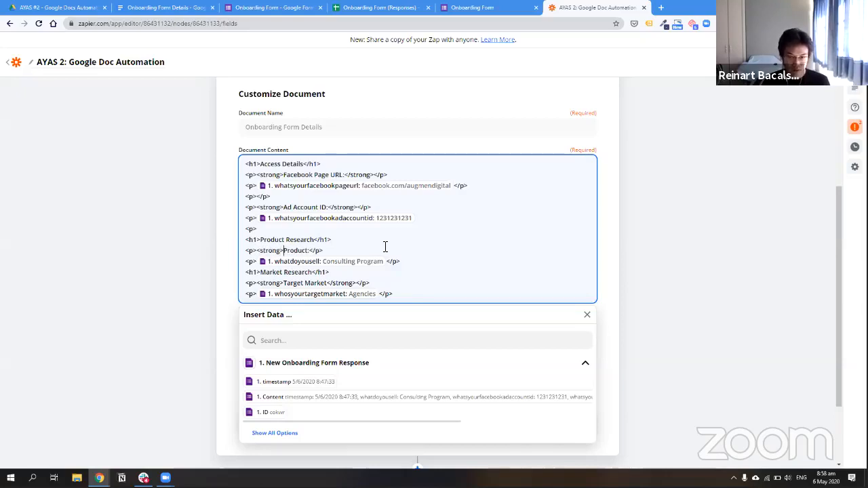
{"action": "type", "text": "</strong>"}
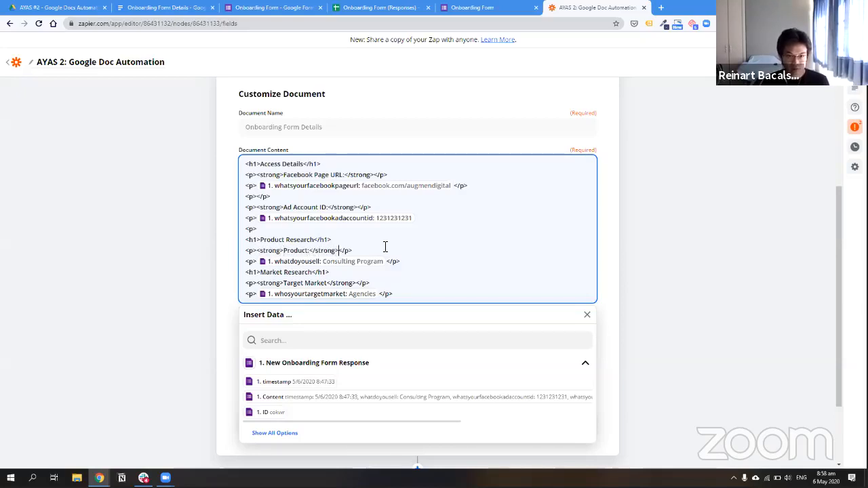
{"action": "type", "text": "</p"}
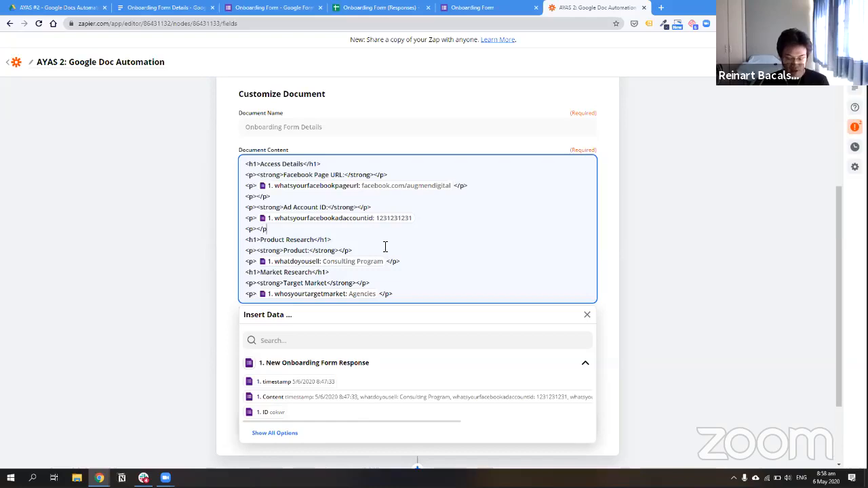
{"action": "key", "text": "shift+Left"}
{"action": "key", "text": "shift+Left"}
{"action": "key", "text": "shift+Left"}
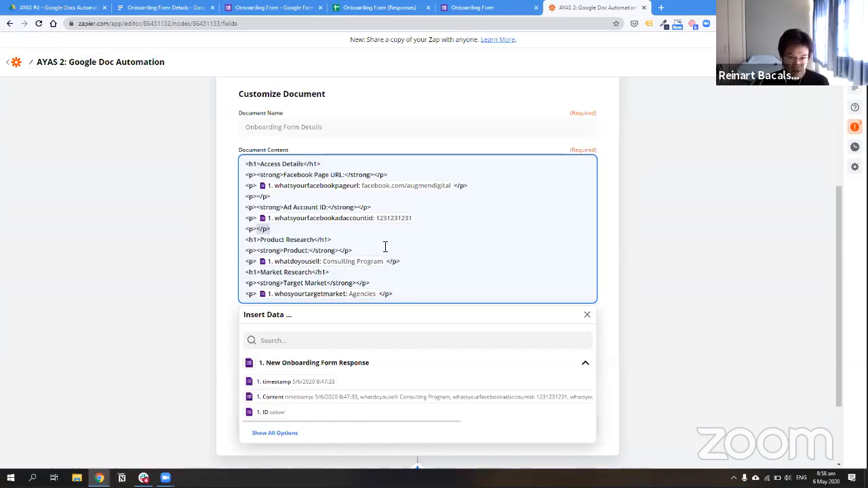
{"action": "left_click", "coordinate": [429, 221]}
{"action": "key", "text": "Left"}
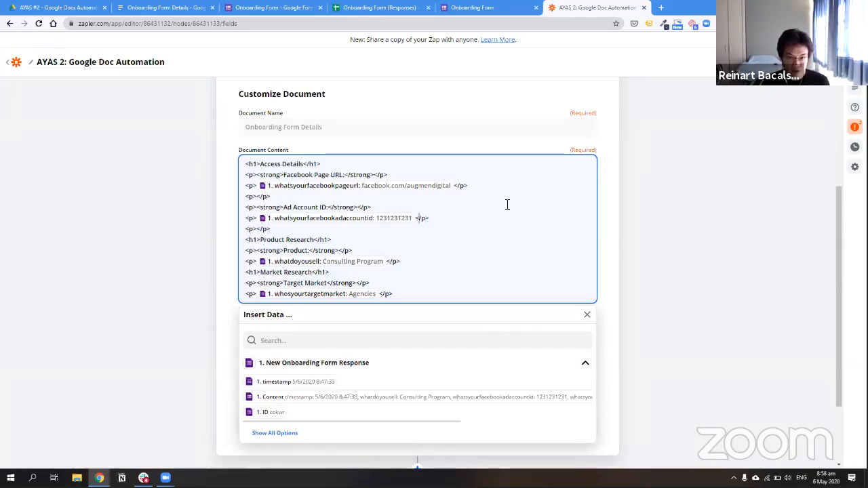
{"action": "key", "text": "Up"}
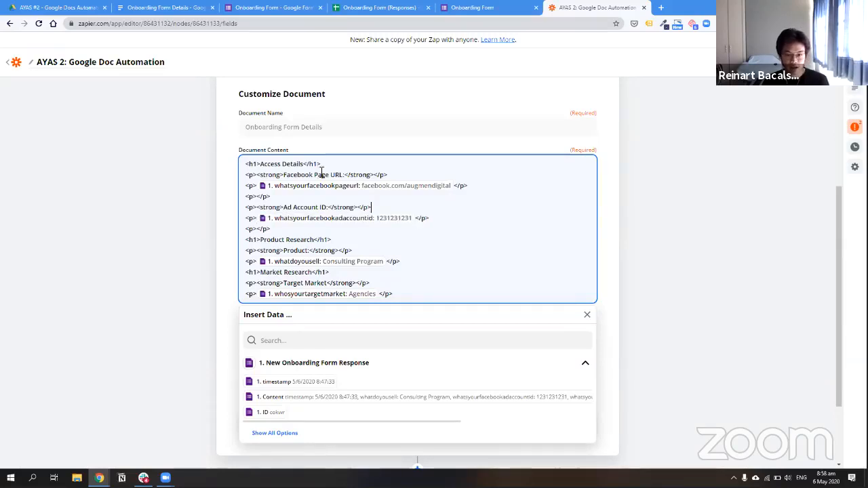
{"action": "left_click", "coordinate": [466, 187]}
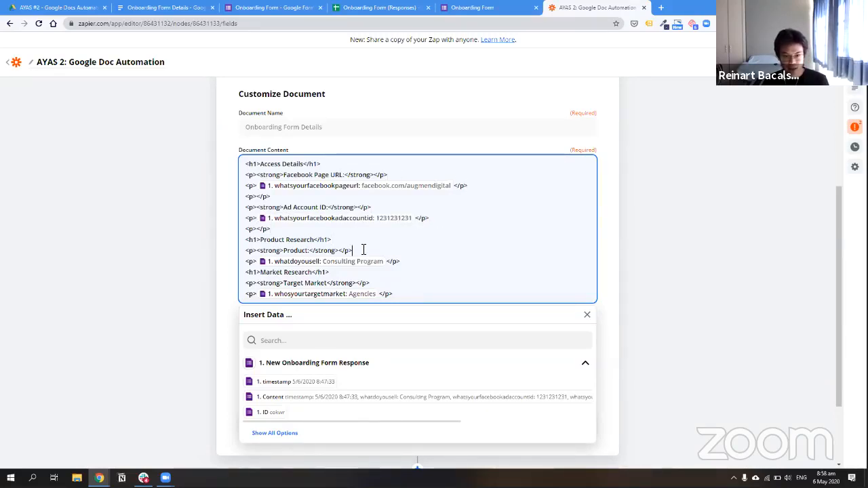
{"action": "left_click", "coordinate": [431, 265]}
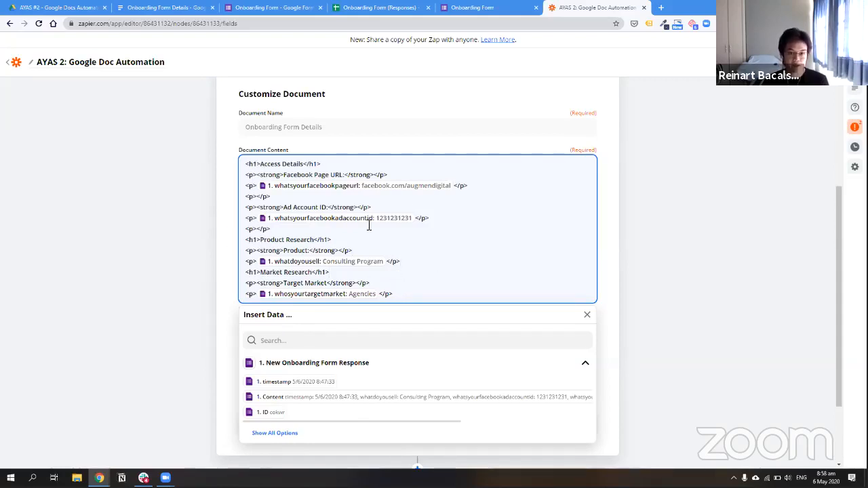
Move the Market Research block so it sits above Product Research
{"action": "left_click_drag", "start_coordinate": [411, 296], "coordinate": [257, 266]}
{"action": "key", "text": "ctrl+x"}
{"action": "left_click", "coordinate": [308, 230]}
{"action": "key", "text": "Return"}
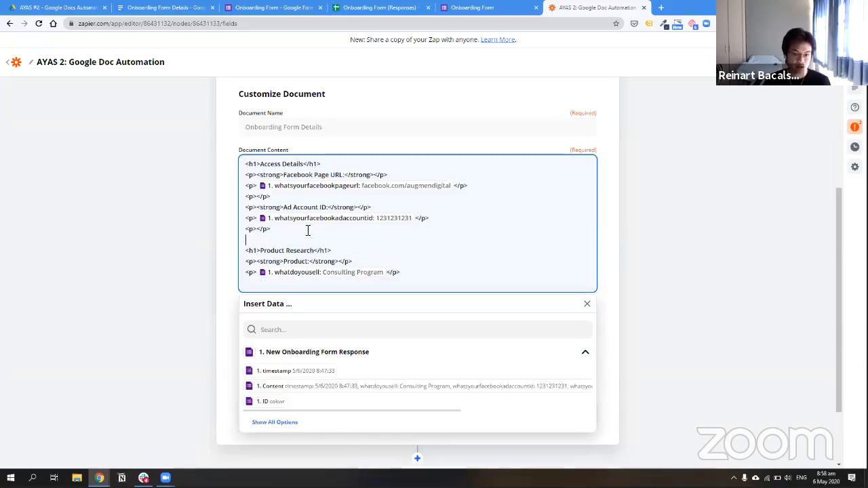
{"action": "key", "text": "ctrl+v"}
{"action": "key", "text": "BackSpace"}
{"action": "left_click", "coordinate": [378, 239]}
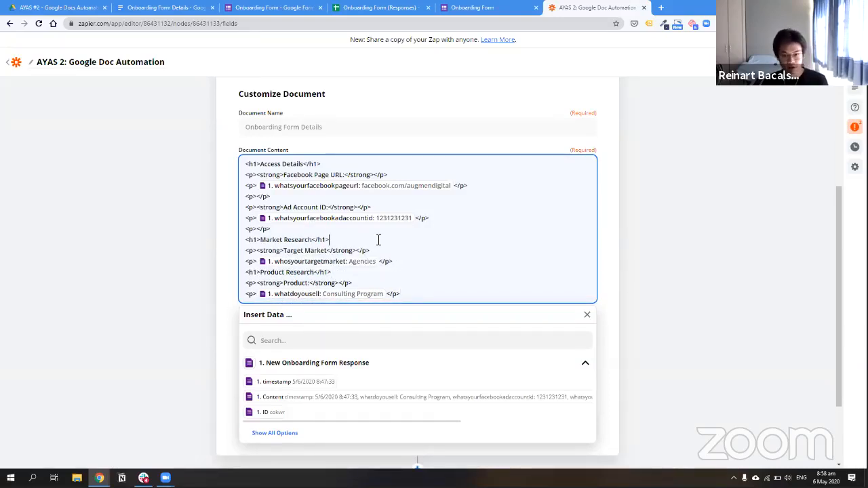
{"action": "left_click", "coordinate": [430, 294]}
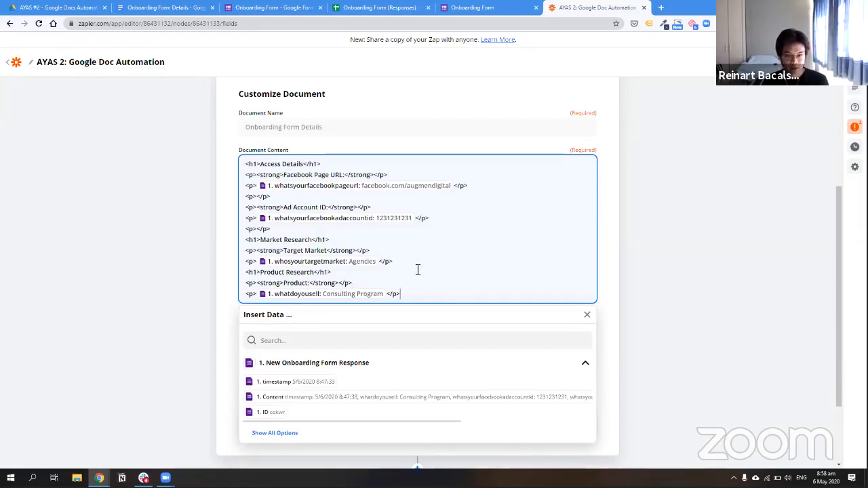
{"action": "left_click", "coordinate": [410, 260]}
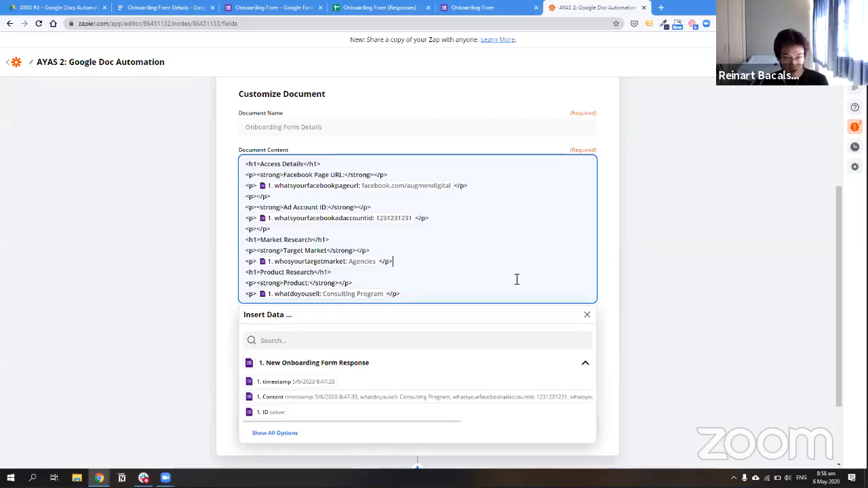
Finish the document step and send a test document to Google Docs
{"action": "scroll", "coordinate": [516, 277], "scroll_direction": "down", "scroll_amount": 2}
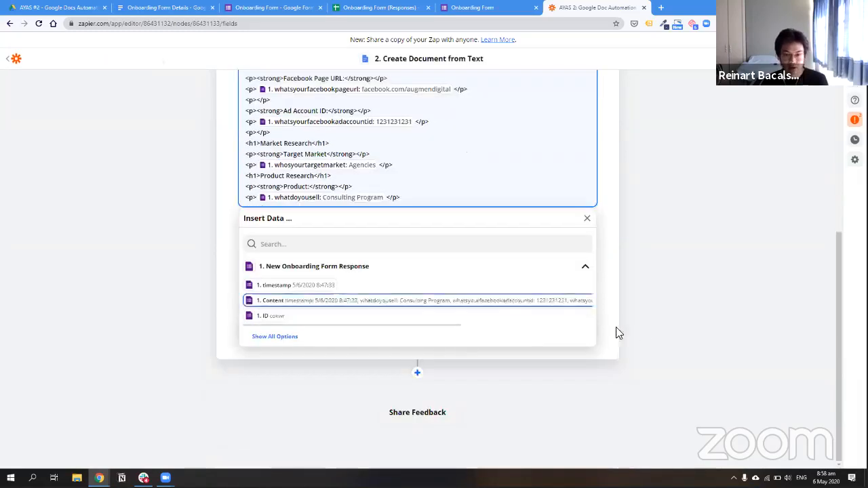
{"action": "left_click", "coordinate": [603, 212]}
{"action": "left_click", "coordinate": [421, 326]}
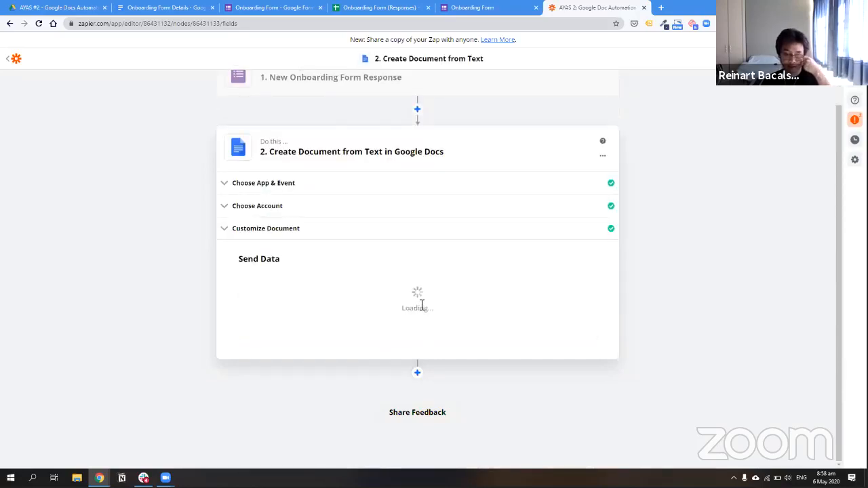
{"action": "left_click", "coordinate": [297, 330]}
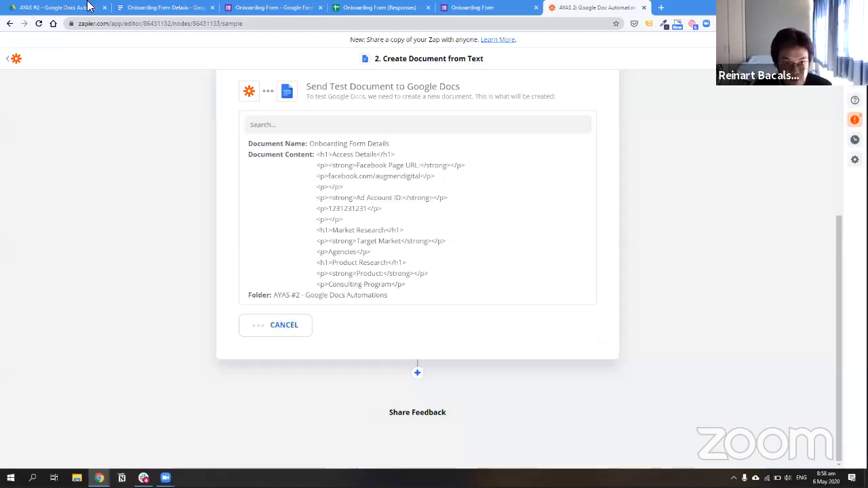
{"action": "left_click", "coordinate": [67, 6]}
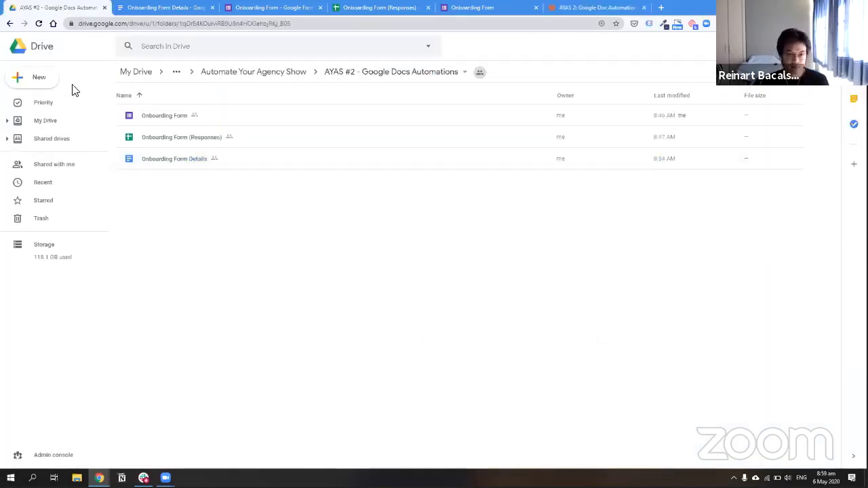
Reload the automations folder and open the new Onboarding Form Details document in its own tab
{"action": "left_click", "coordinate": [241, 165]}
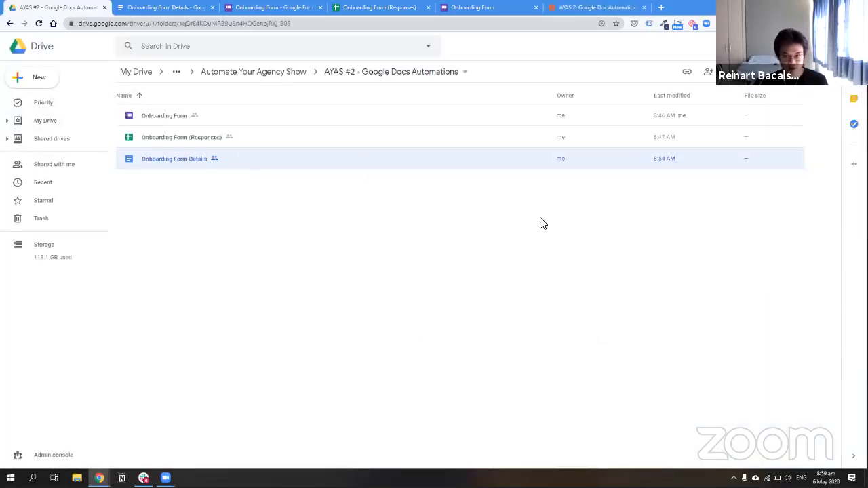
{"action": "left_click", "coordinate": [685, 212]}
{"action": "key", "text": "F5"}
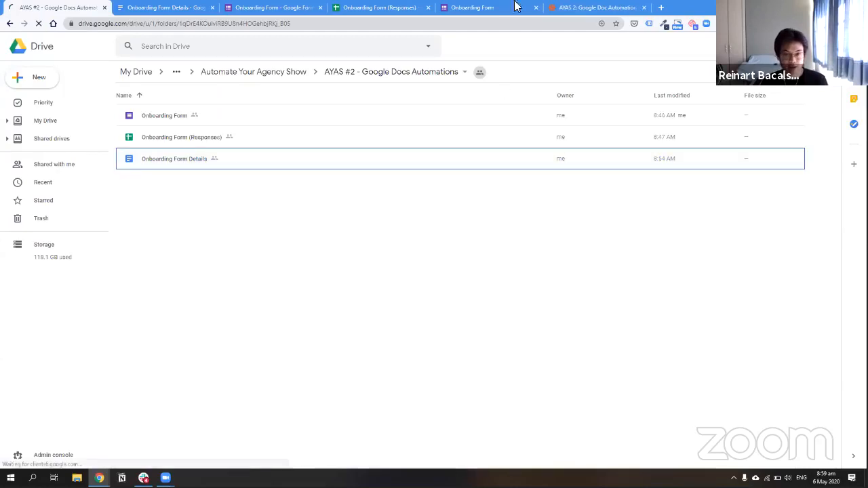
{"action": "left_click", "coordinate": [581, 7]}
{"action": "left_click", "coordinate": [44, 7]}
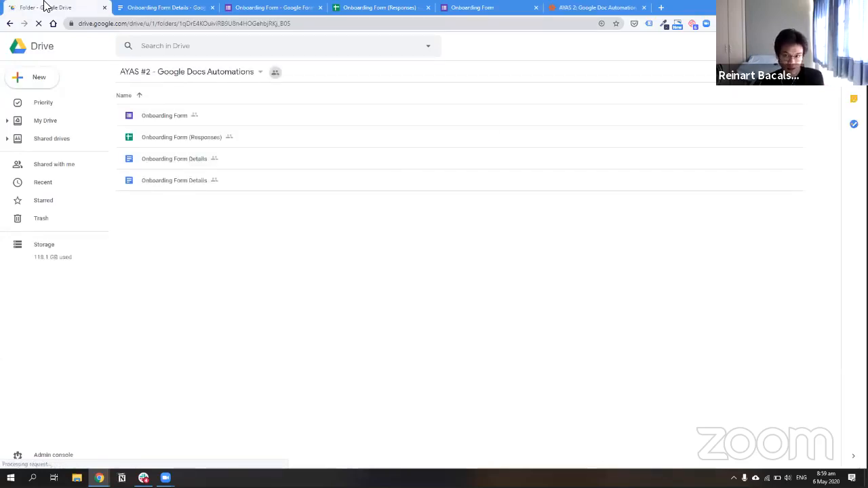
{"action": "double_click", "coordinate": [225, 166]}
{"action": "left_click_drag", "start_coordinate": [207, 6], "coordinate": [233, 6]}
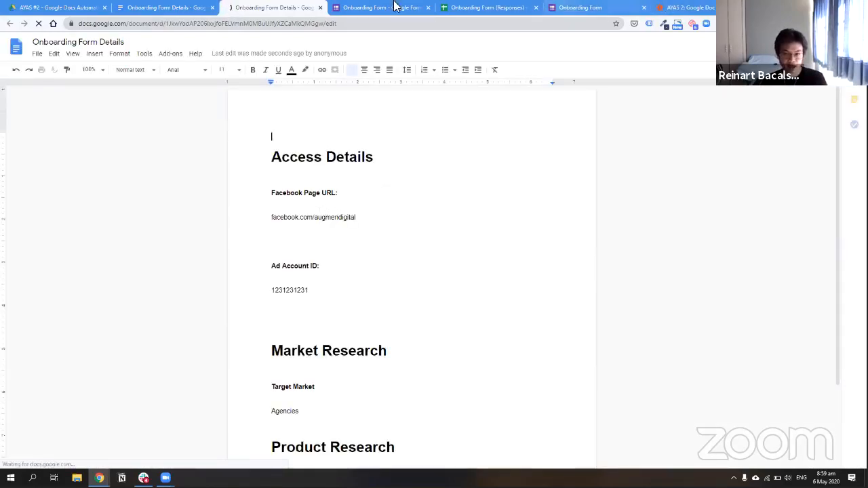
{"action": "left_click", "coordinate": [576, 7]}
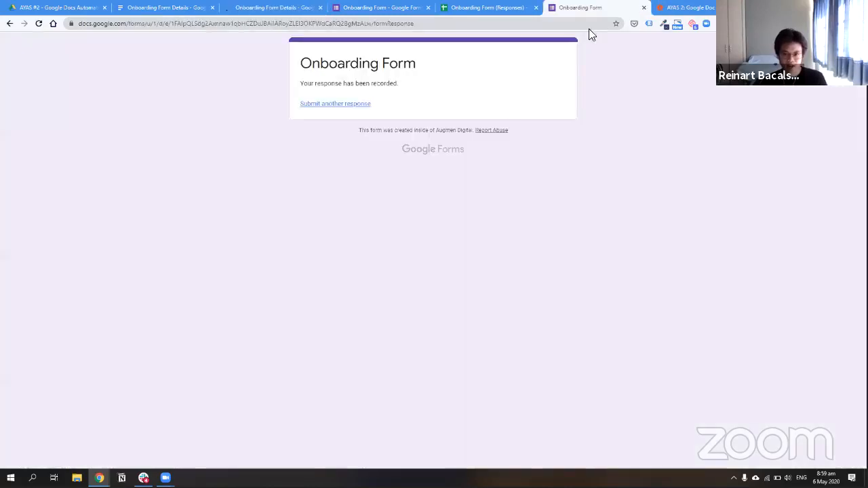
{"action": "left_click", "coordinate": [689, 7]}
{"action": "scroll", "coordinate": [337, 254], "scroll_direction": "up", "scroll_amount": 3}
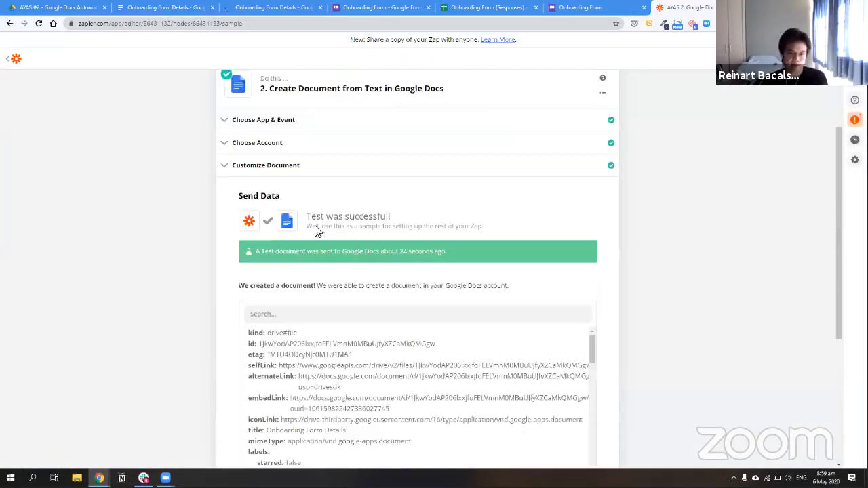
{"action": "left_click", "coordinate": [292, 185]}
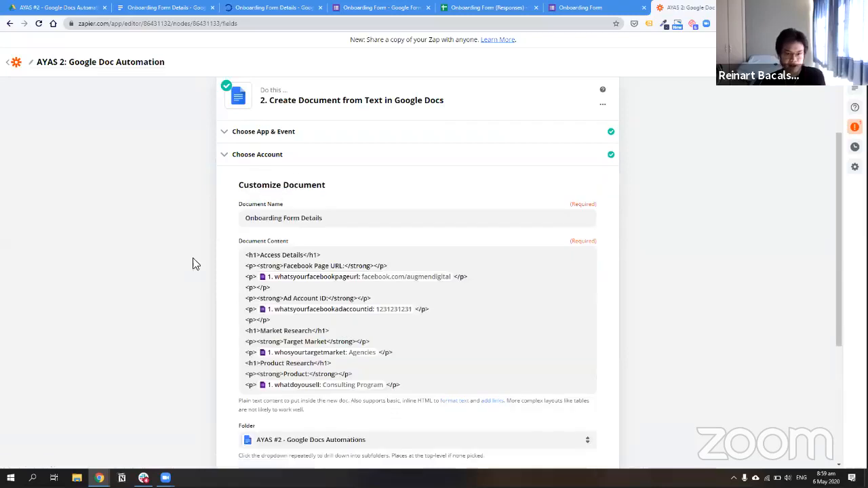
{"action": "left_click", "coordinate": [266, 7]}
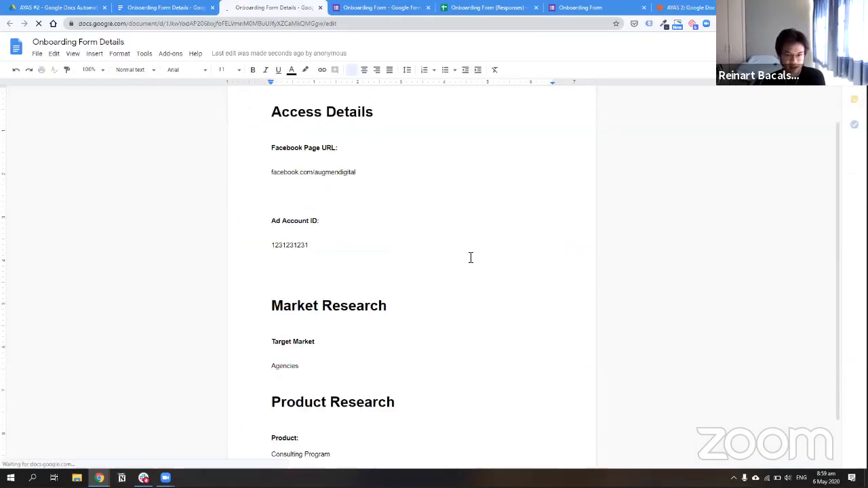
{"action": "left_click", "coordinate": [684, 7]}
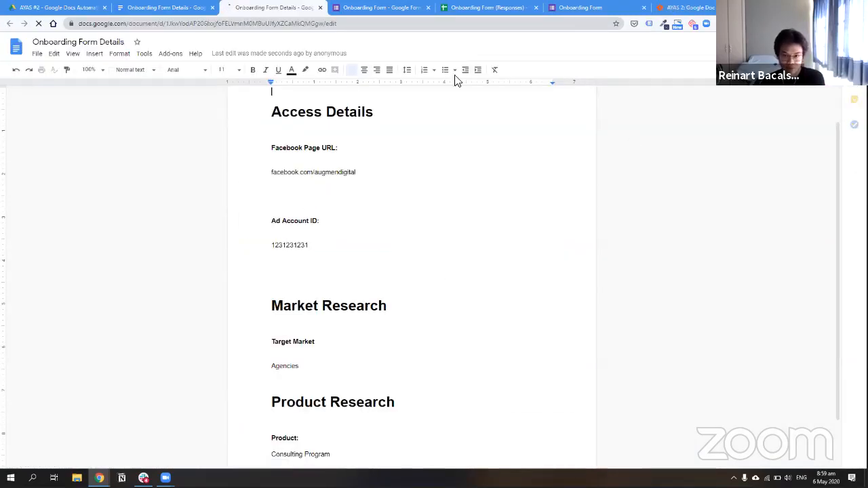
{"action": "scroll", "coordinate": [505, 288], "scroll_direction": "down", "scroll_amount": 2}
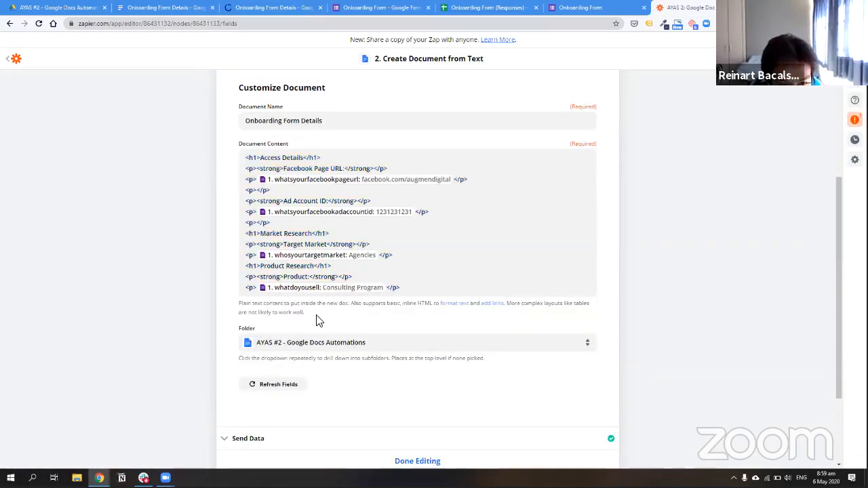
{"action": "triple_click", "coordinate": [262, 308]}
{"action": "left_click", "coordinate": [373, 312]}
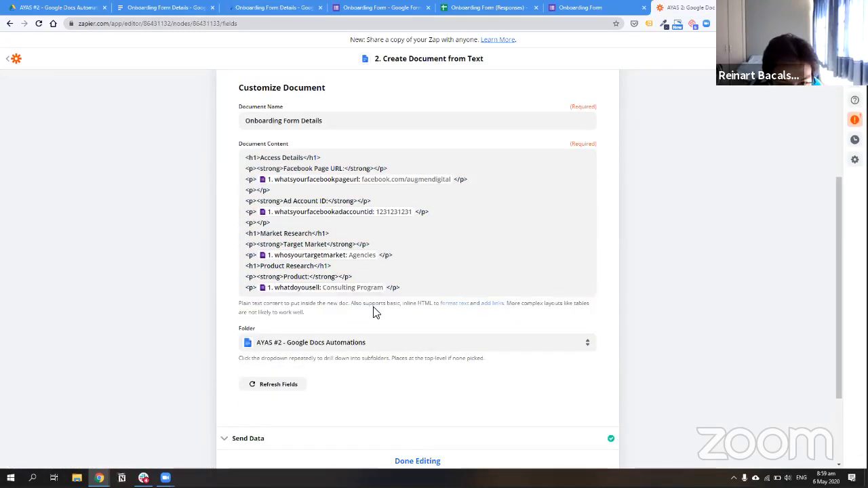
{"action": "scroll", "coordinate": [363, 310], "scroll_direction": "up", "scroll_amount": 1}
Delete the blank line so the Facebook Page URL sits directly under its label
{"action": "left_click", "coordinate": [247, 7]}
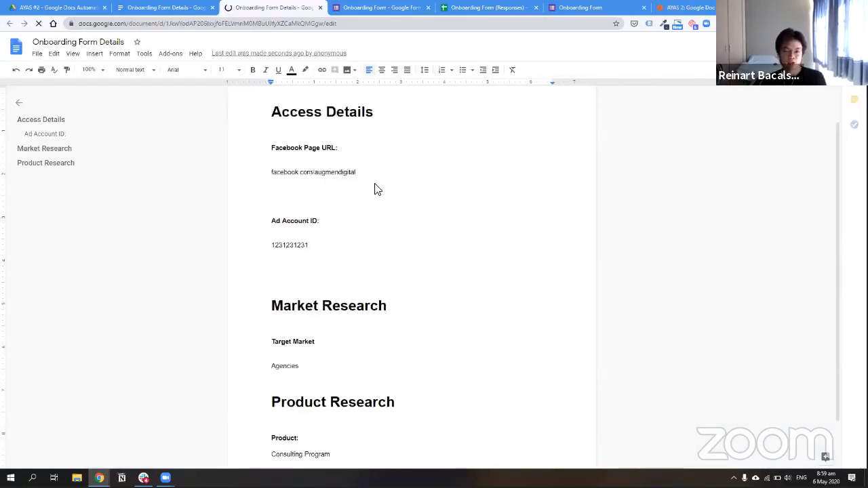
{"action": "scroll", "coordinate": [423, 196], "scroll_direction": "down", "scroll_amount": 1}
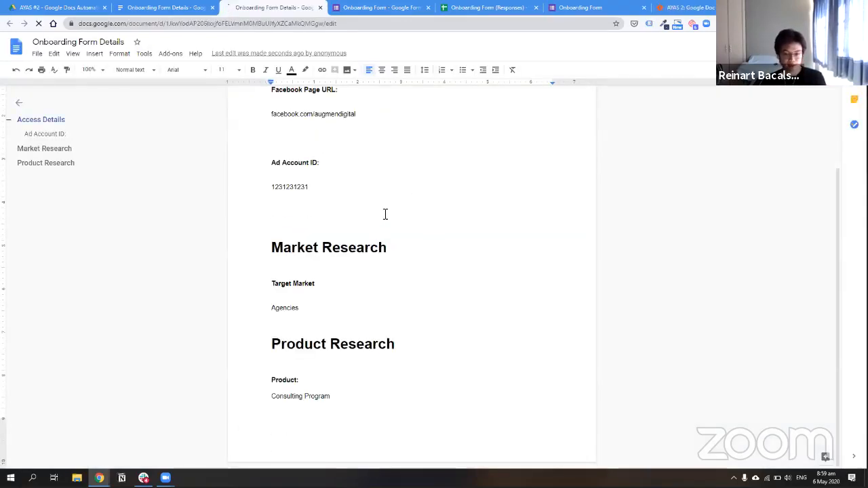
{"action": "scroll", "coordinate": [686, 225], "scroll_direction": "up", "scroll_amount": 2}
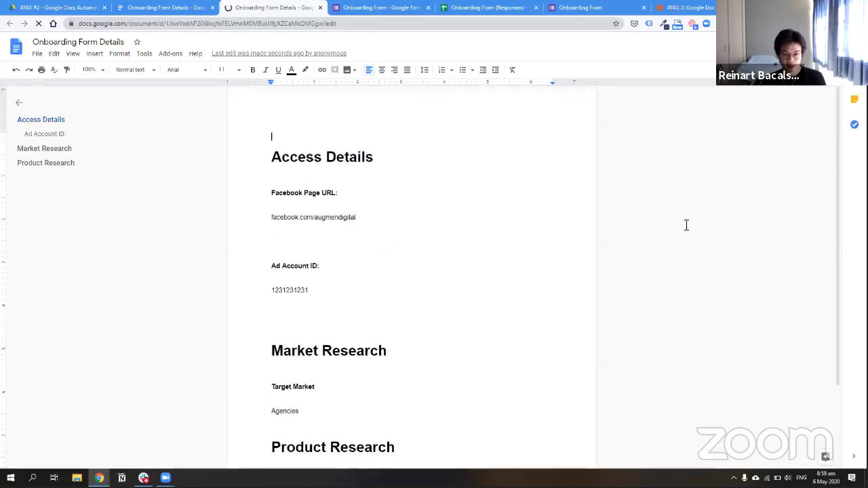
{"action": "triple_click", "coordinate": [397, 155]}
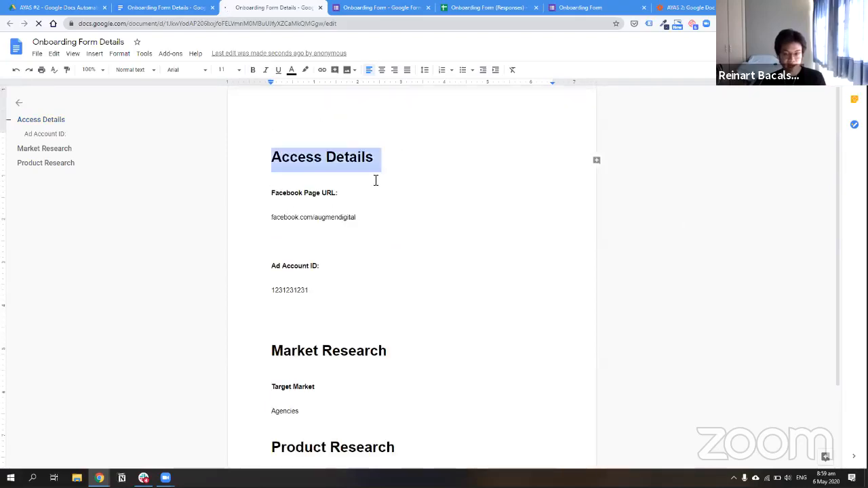
{"action": "left_click", "coordinate": [373, 182]}
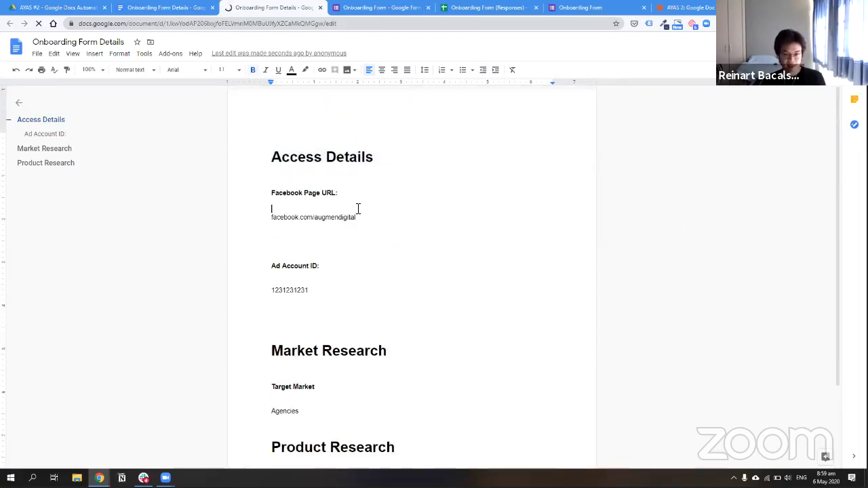
{"action": "double_click", "coordinate": [336, 274]}
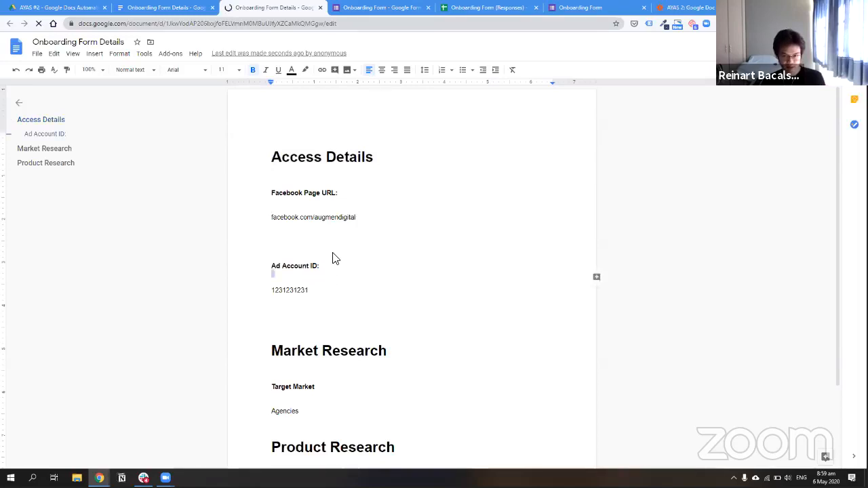
{"action": "left_click", "coordinate": [379, 282]}
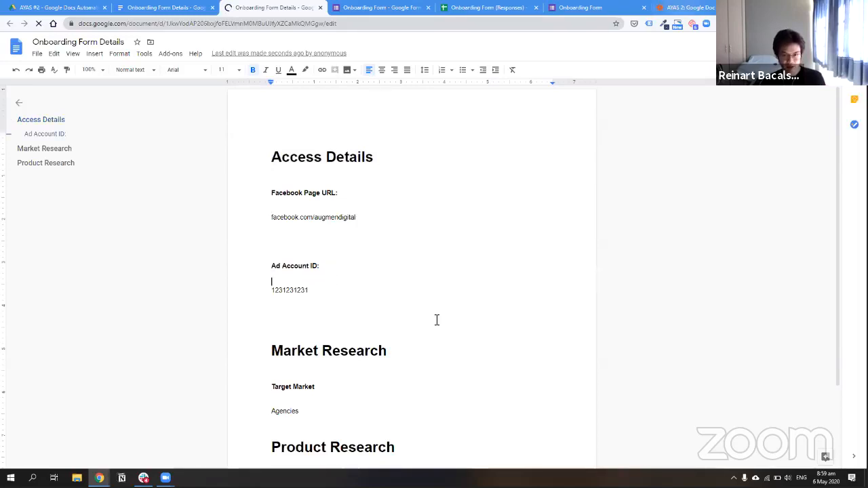
{"action": "left_click", "coordinate": [701, 8]}
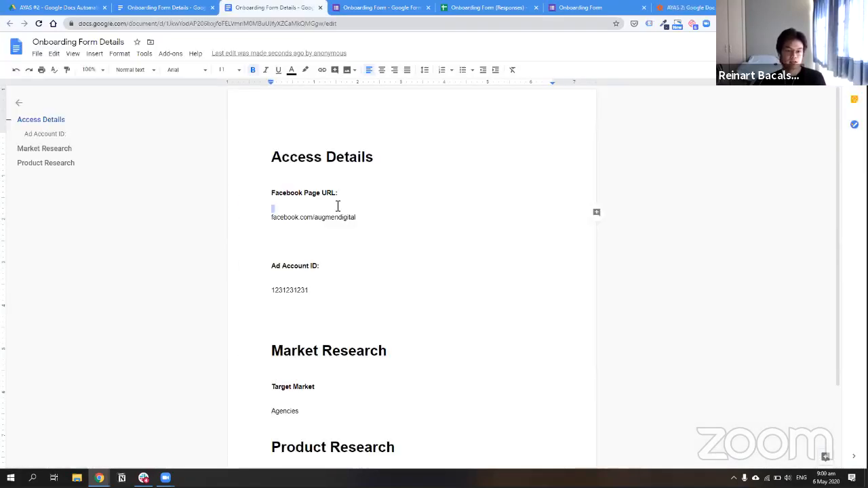
{"action": "left_click", "coordinate": [338, 206]}
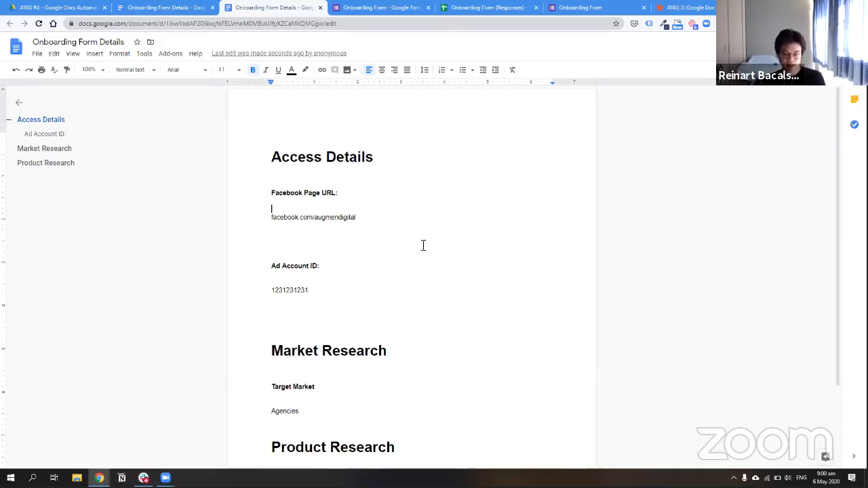
{"action": "scroll", "coordinate": [413, 209], "scroll_direction": "down", "scroll_amount": 3}
{"action": "scroll", "coordinate": [388, 213], "scroll_direction": "up", "scroll_amount": 3}
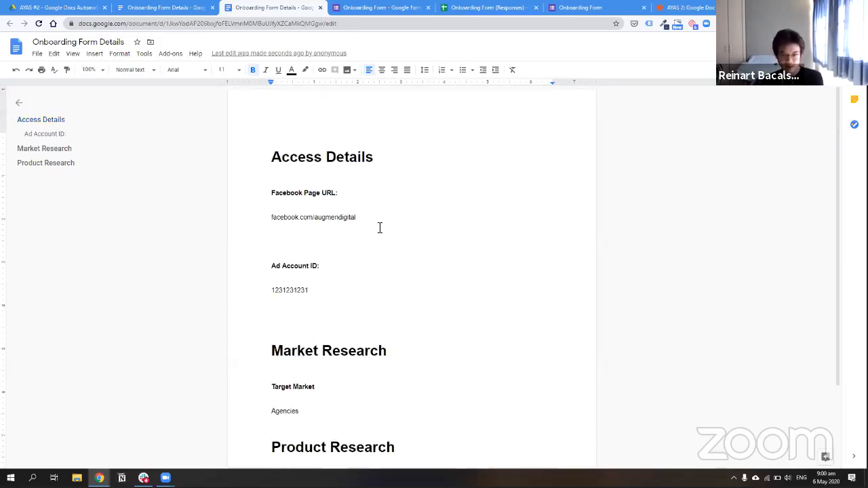
{"action": "key", "text": "BackSpace"}
{"action": "left_click", "coordinate": [330, 267]}
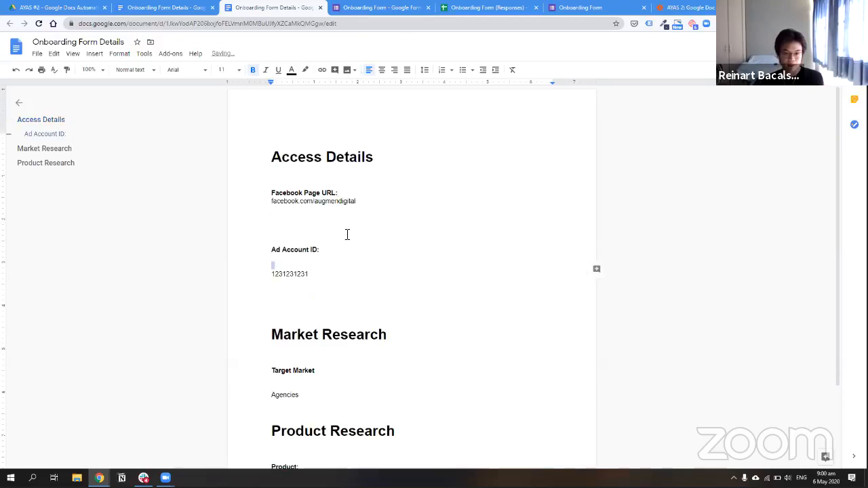
{"action": "key", "text": "BackSpace"}
{"action": "left_click", "coordinate": [348, 234]}
{"action": "key", "text": "BackSpace"}
{"action": "key", "text": "BackSpace"}
{"action": "left_click", "coordinate": [348, 248]}
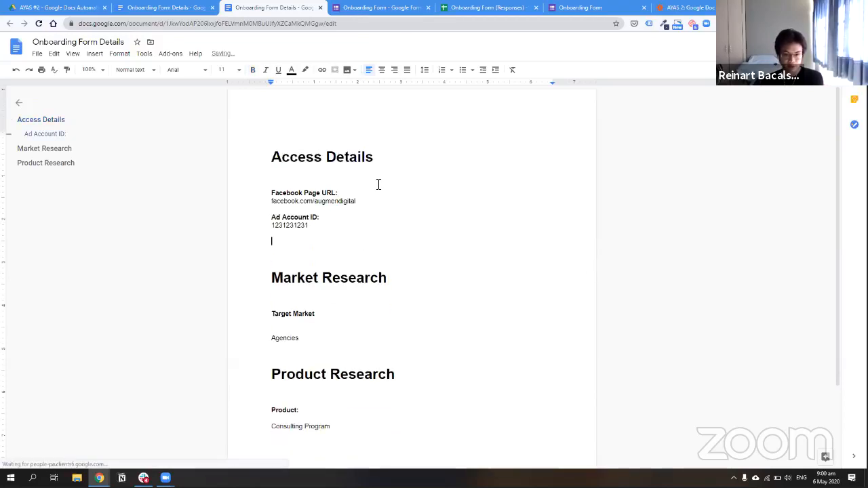
{"action": "key", "text": "BackSpace"}
{"action": "left_click", "coordinate": [379, 185]}
{"action": "key", "text": "BackSpace"}
Remove the blank lines under Access Details and around Target Market and Agencies
{"action": "key", "text": "BackSpace"}
{"action": "left_click", "coordinate": [332, 304]}
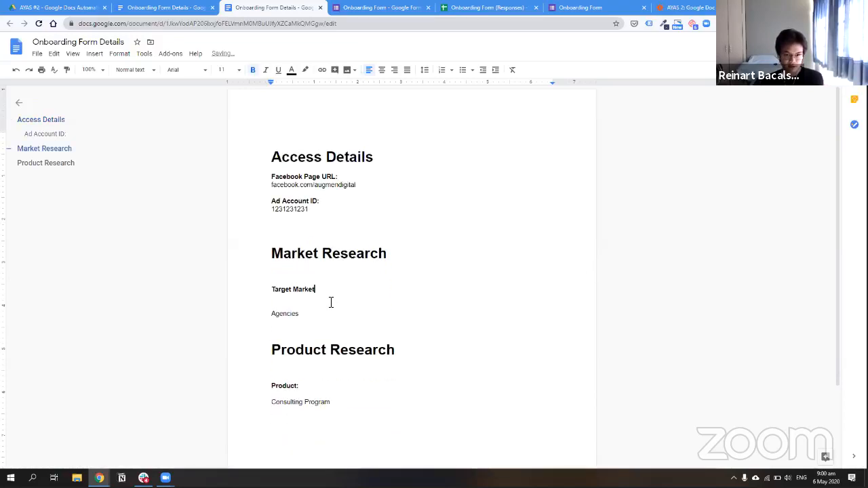
{"action": "key", "text": "Delete"}
{"action": "left_click", "coordinate": [337, 278]}
{"action": "key", "text": "BackSpace"}
{"action": "left_click", "coordinate": [324, 293]}
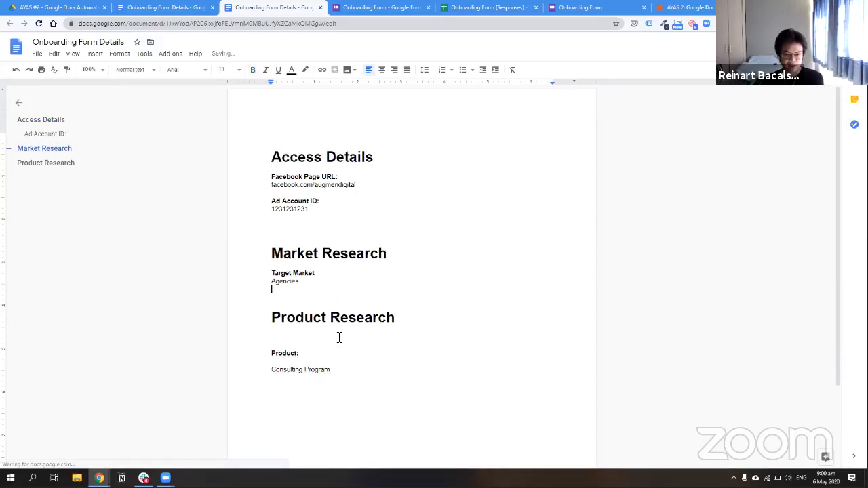
Remove the empty lines above and below 'Product:' and check the Consulting Program value
{"action": "key", "text": "BackSpace"}
{"action": "left_click", "coordinate": [328, 354]}
{"action": "key", "text": "Delete"}
{"action": "left_click", "coordinate": [328, 332]}
{"action": "key", "text": "BackSpace"}
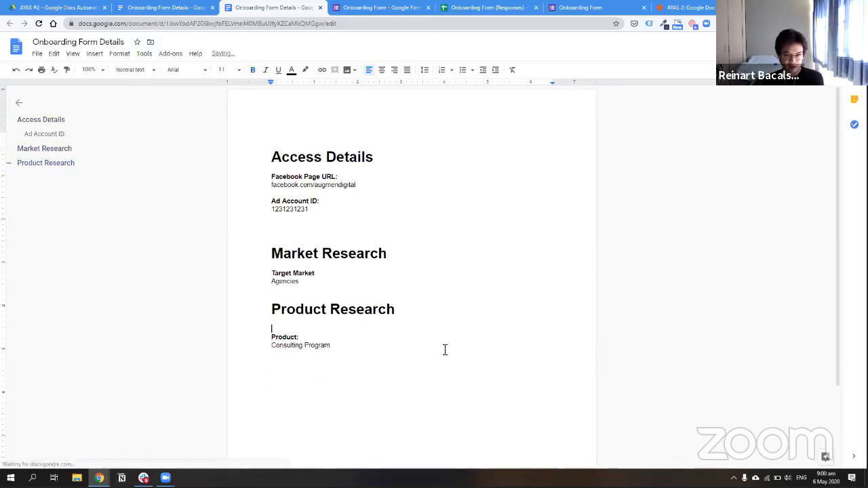
{"action": "key", "text": "BackSpace"}
{"action": "scroll", "coordinate": [317, 332], "scroll_direction": "down", "scroll_amount": 1}
{"action": "left_click", "coordinate": [317, 332]}
{"action": "scroll", "coordinate": [403, 322], "scroll_direction": "down", "scroll_amount": 3}
{"action": "scroll", "coordinate": [430, 254], "scroll_direction": "up", "scroll_amount": 4}
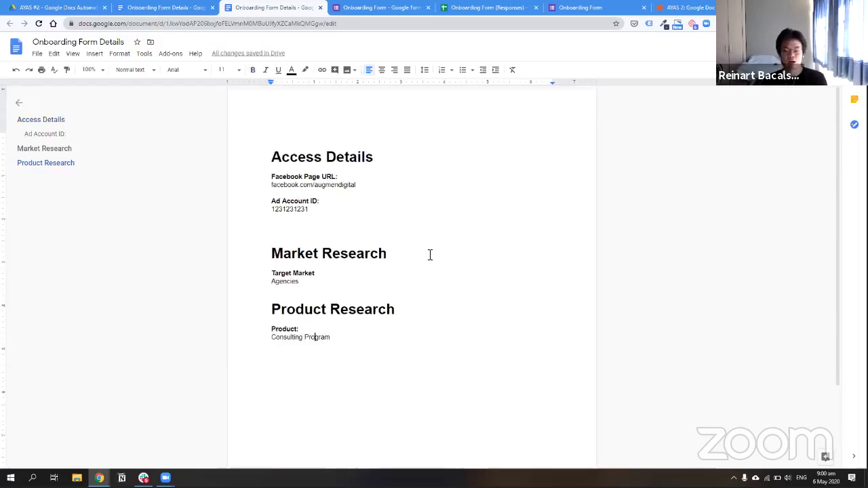
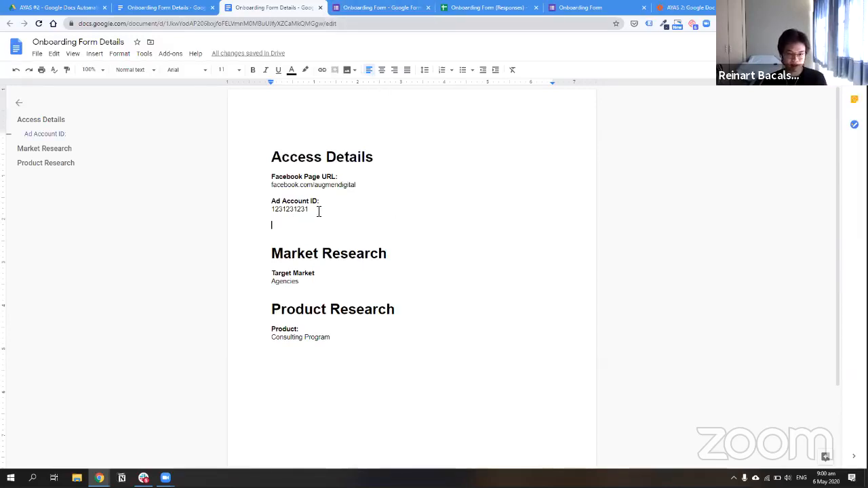
{"action": "left_click_drag", "start_coordinate": [320, 209], "coordinate": [241, 209]}
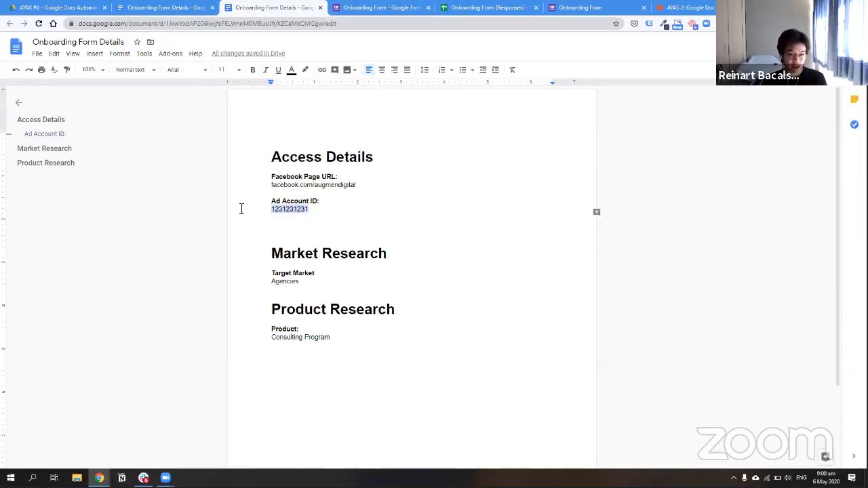
{"action": "left_click", "coordinate": [372, 188]}
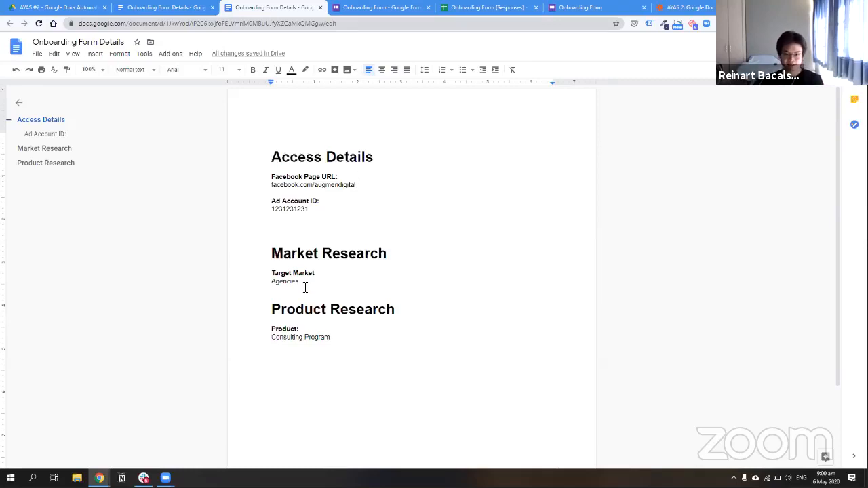
{"action": "left_click_drag", "start_coordinate": [304, 283], "coordinate": [258, 279]}
{"action": "left_click", "coordinate": [286, 279]}
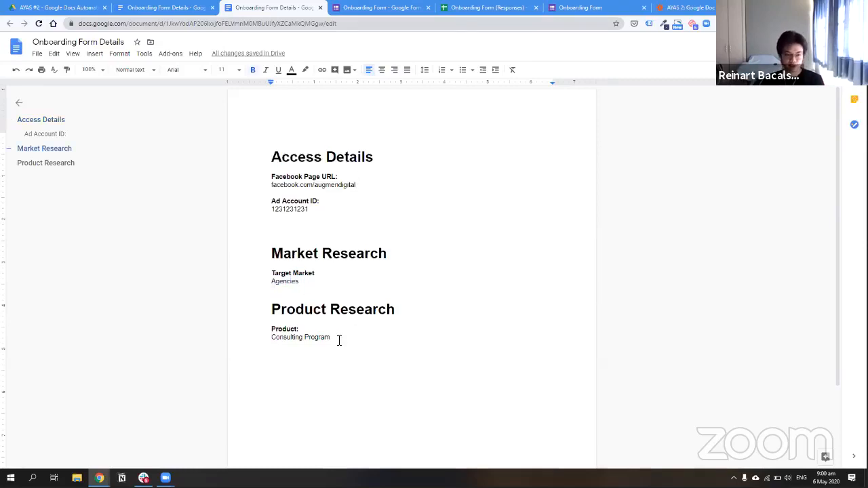
{"action": "left_click_drag", "start_coordinate": [349, 339], "coordinate": [270, 341]}
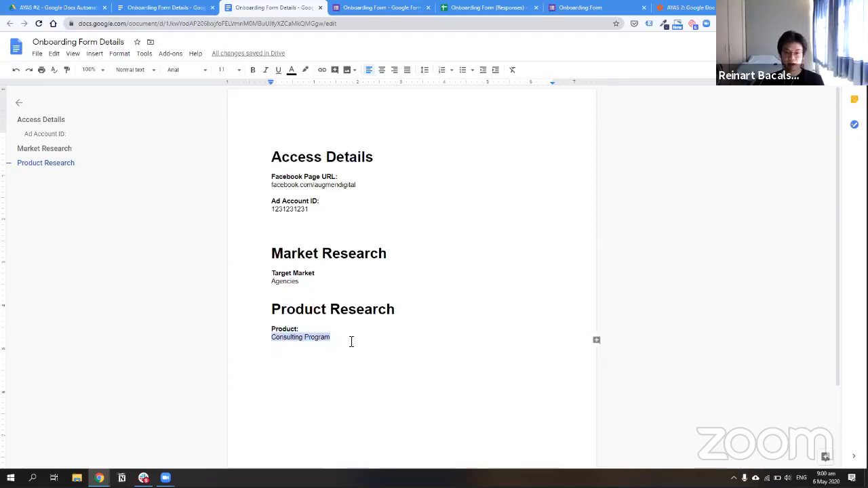
{"action": "left_click", "coordinate": [352, 343]}
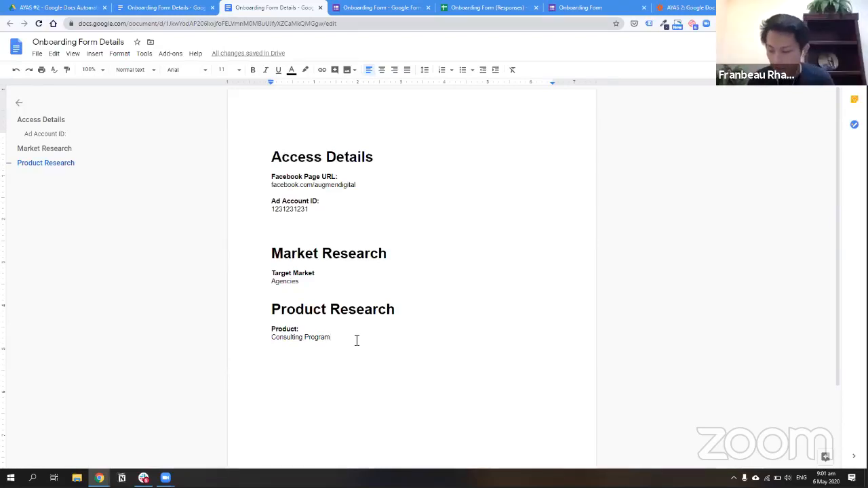
Inspect the empty paragraph line in the Zapier Document Content template and close Insert Data
{"action": "left_click", "coordinate": [687, 6]}
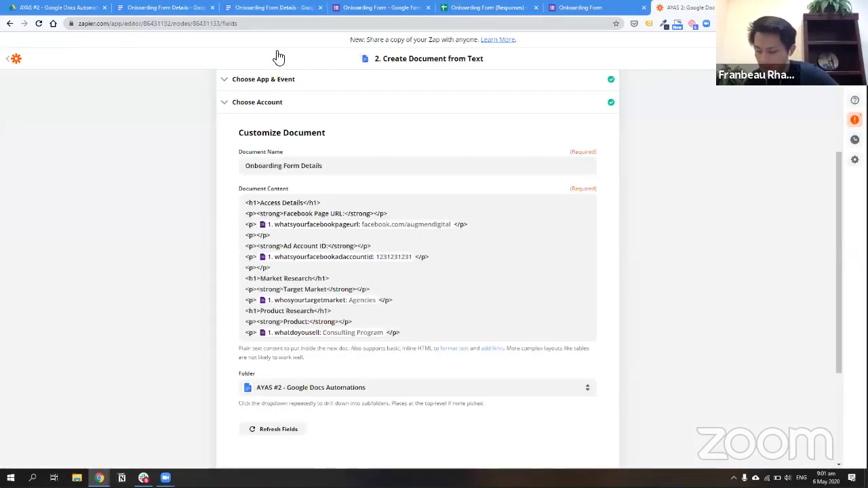
{"action": "left_click", "coordinate": [455, 261]}
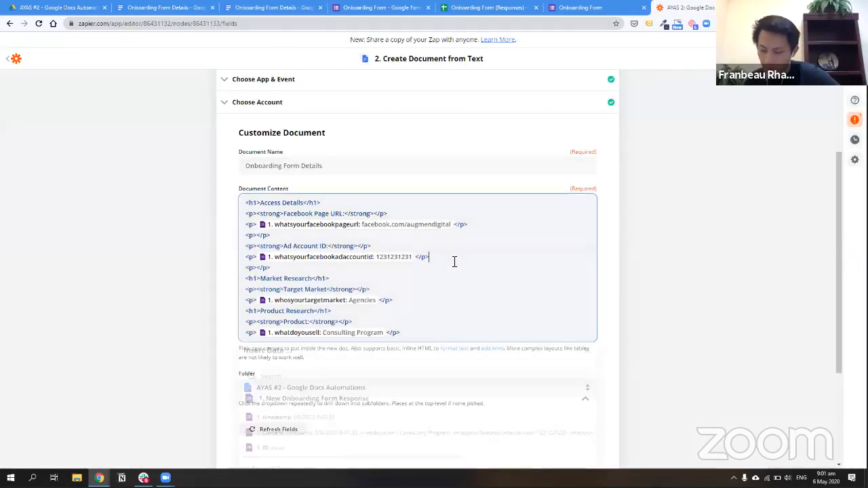
{"action": "left_click_drag", "start_coordinate": [232, 269], "coordinate": [295, 270]}
{"action": "left_click", "coordinate": [358, 270]}
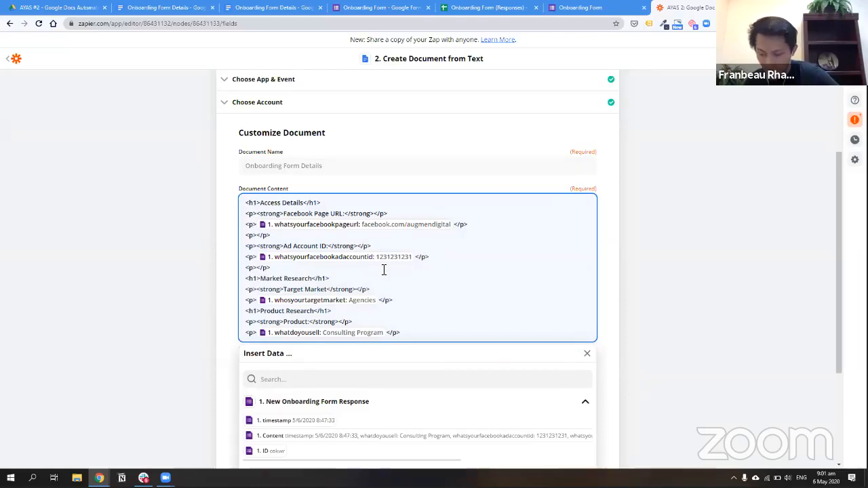
{"action": "left_click", "coordinate": [613, 198]}
Compare the template with the Onboarding Form Details doc and scroll through the Zap step
{"action": "left_click", "coordinate": [292, 8]}
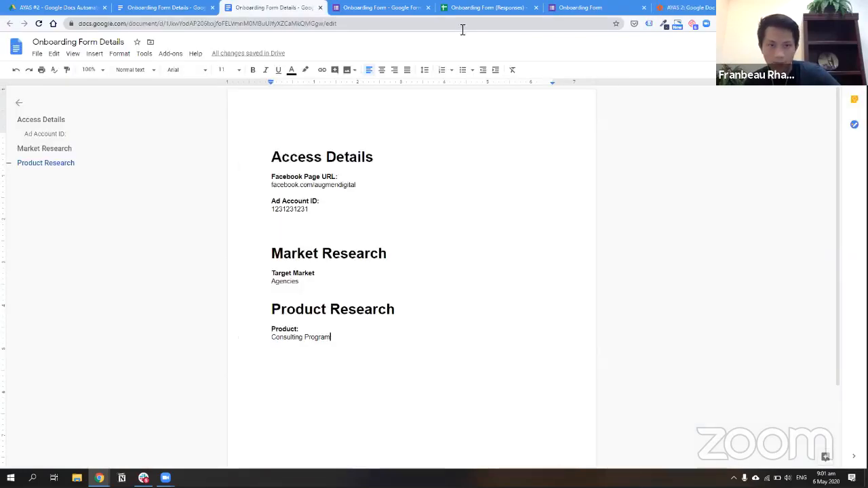
{"action": "left_click", "coordinate": [687, 6]}
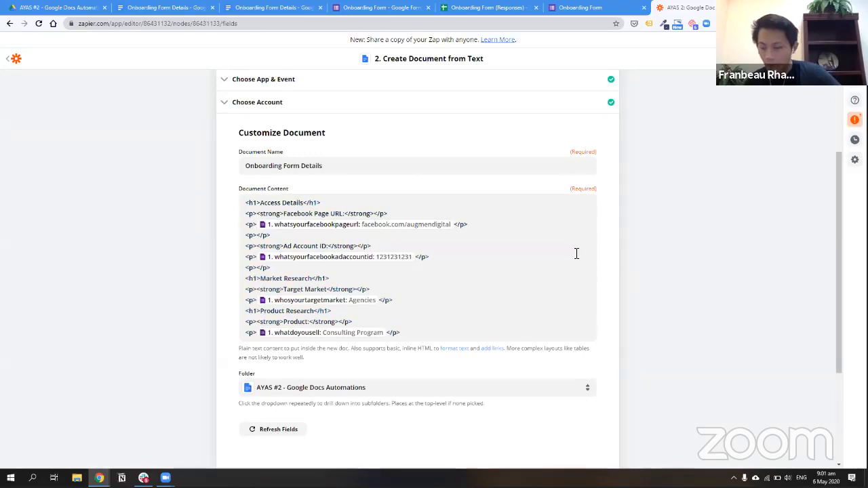
{"action": "scroll", "coordinate": [576, 251], "scroll_direction": "down", "scroll_amount": 2}
{"action": "scroll", "coordinate": [516, 235], "scroll_direction": "up", "scroll_amount": 4}
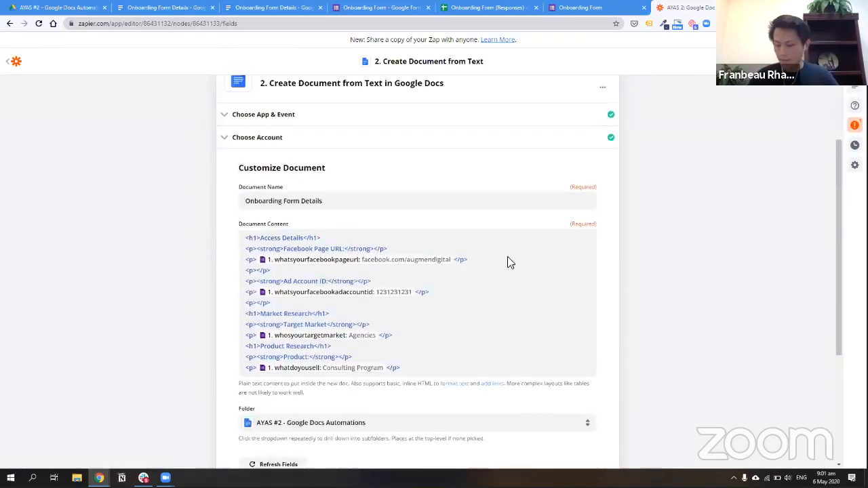
{"action": "scroll", "coordinate": [560, 267], "scroll_direction": "down", "scroll_amount": 2}
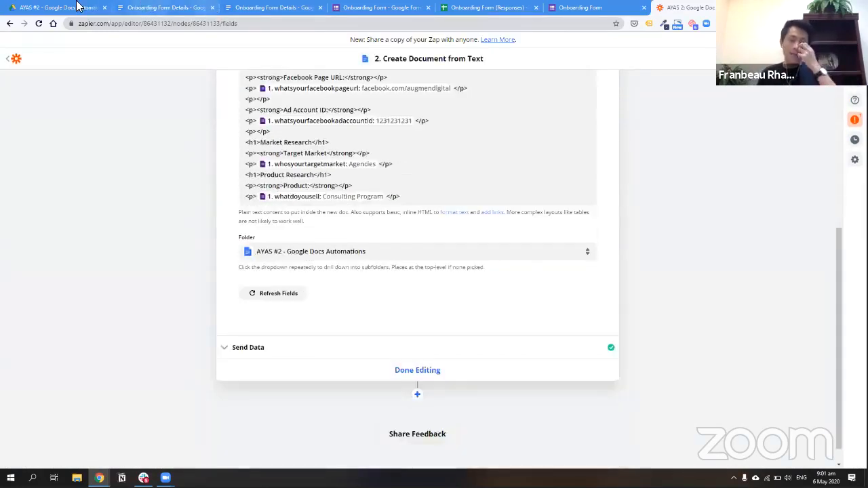
{"action": "left_click", "coordinate": [73, 8]}
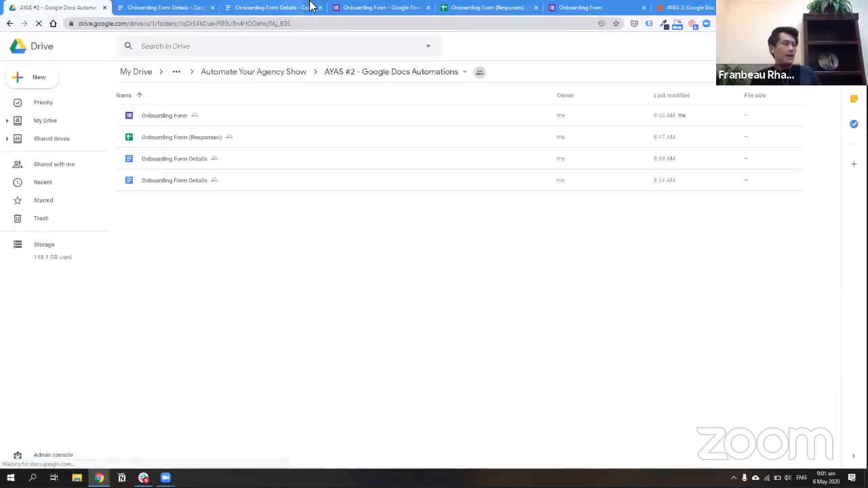
Move from the Onboarding Form responses to its questions and add a question below Facebook Page URL
{"action": "left_click", "coordinate": [360, 7]}
{"action": "scroll", "coordinate": [416, 224], "scroll_direction": "up", "scroll_amount": 2}
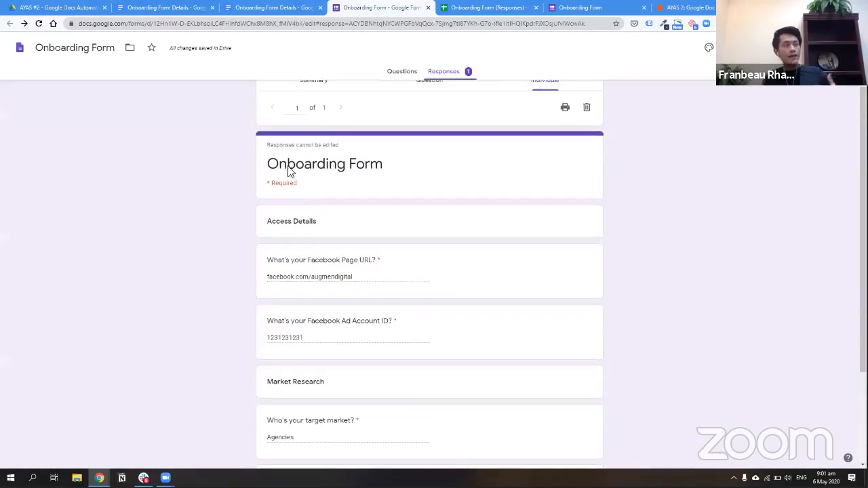
{"action": "scroll", "coordinate": [461, 272], "scroll_direction": "down", "scroll_amount": 2}
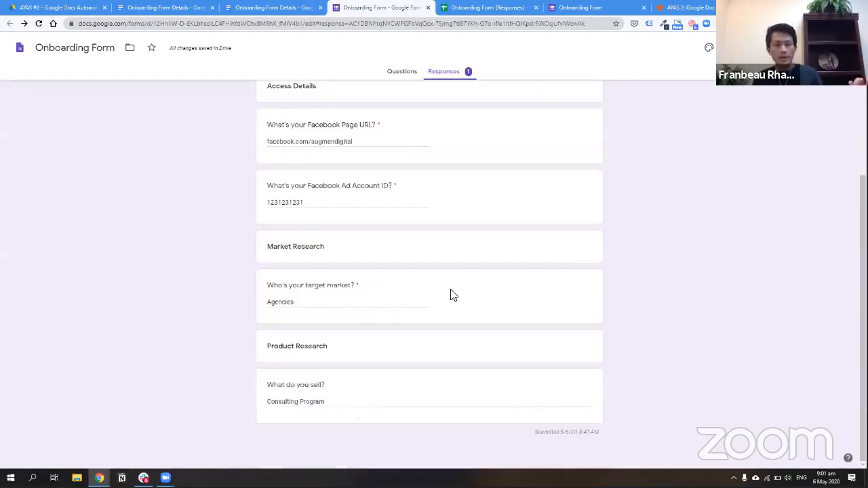
{"action": "scroll", "coordinate": [447, 264], "scroll_direction": "up", "scroll_amount": 3}
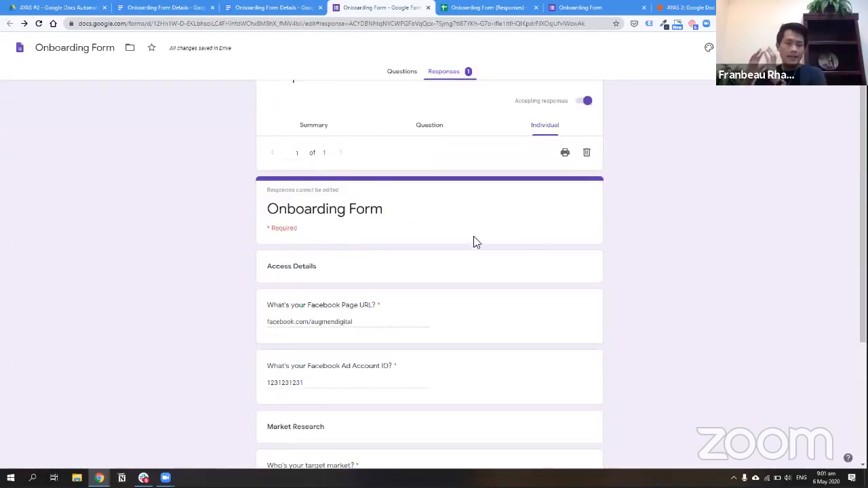
{"action": "left_click", "coordinate": [401, 73]}
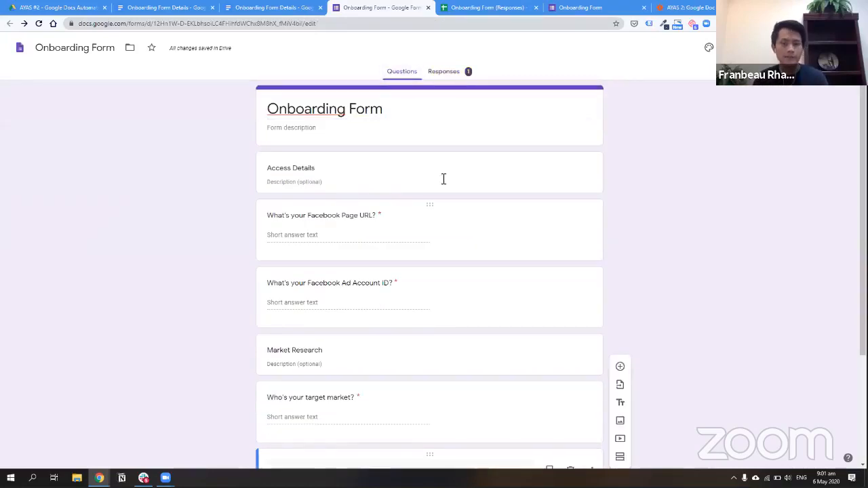
{"action": "left_click", "coordinate": [384, 226]}
{"action": "left_click", "coordinate": [620, 212]}
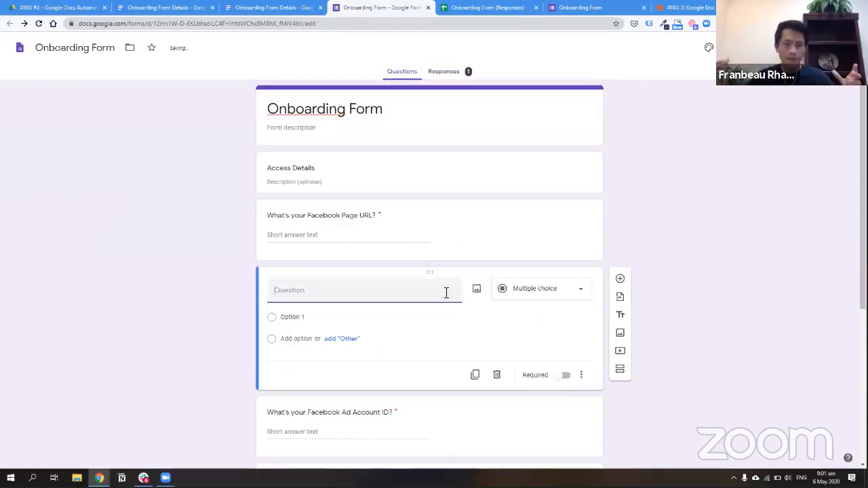
Title the new short-answer question 'Business Name', make it required and move it above Access Details
{"action": "type", "text": "Client Name"}
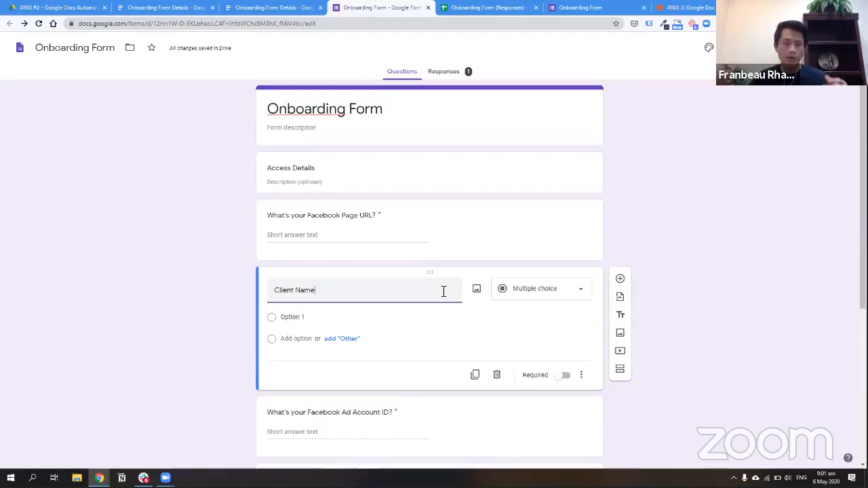
{"action": "key", "text": "ctrl+a"}
{"action": "type", "text": "Bu"}
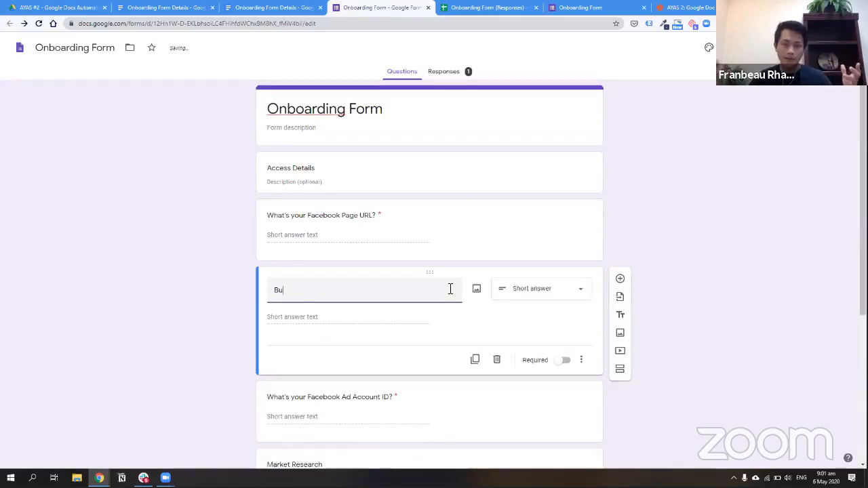
{"action": "type", "text": "siness Name"}
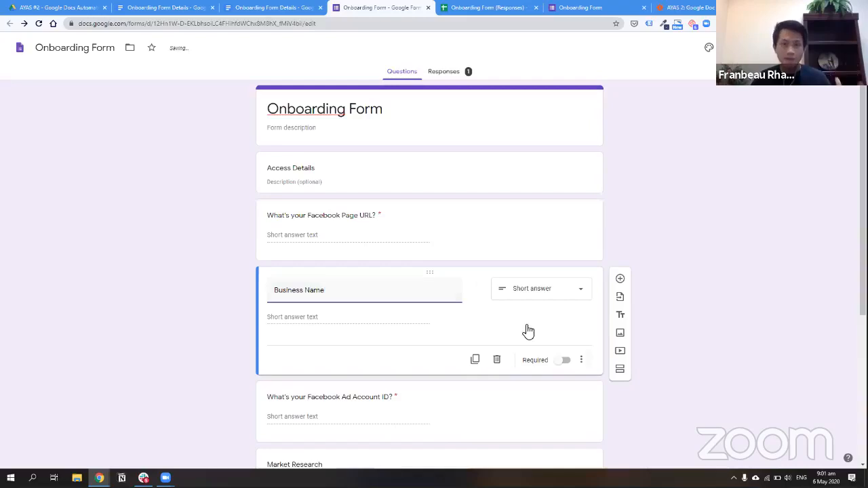
{"action": "left_click", "coordinate": [566, 360]}
{"action": "left_click_drag", "start_coordinate": [430, 275], "coordinate": [479, 140]}
{"action": "left_click", "coordinate": [716, 192]}
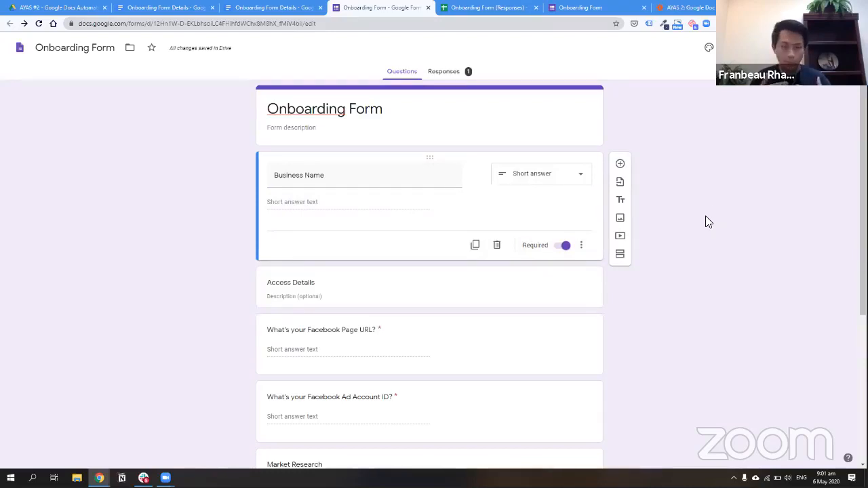
{"action": "scroll", "coordinate": [712, 326], "scroll_direction": "down", "scroll_amount": 3}
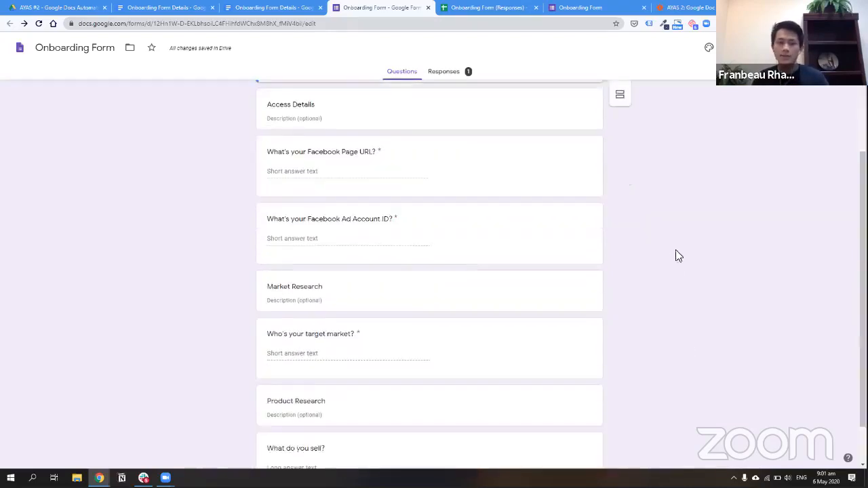
{"action": "scroll", "coordinate": [676, 253], "scroll_direction": "up", "scroll_amount": 3}
Start a new response on the live Onboarding Form and begin the Business Name answer
{"action": "left_click", "coordinate": [591, 8]}
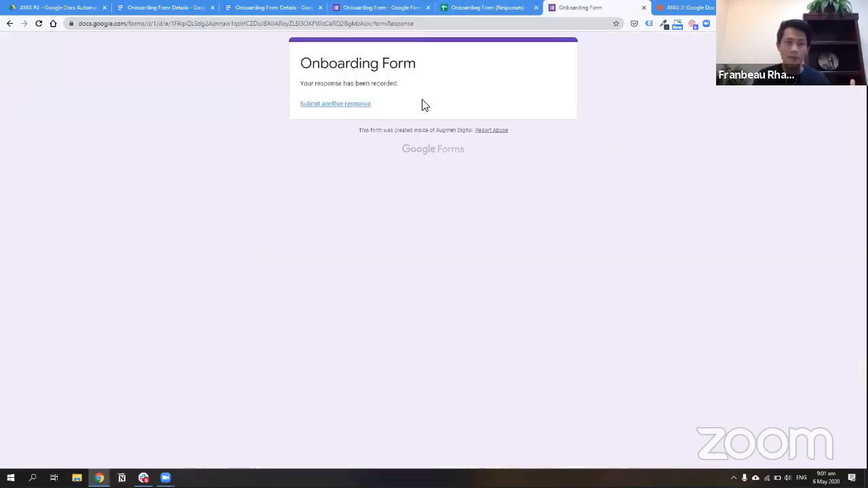
{"action": "left_click", "coordinate": [339, 104]}
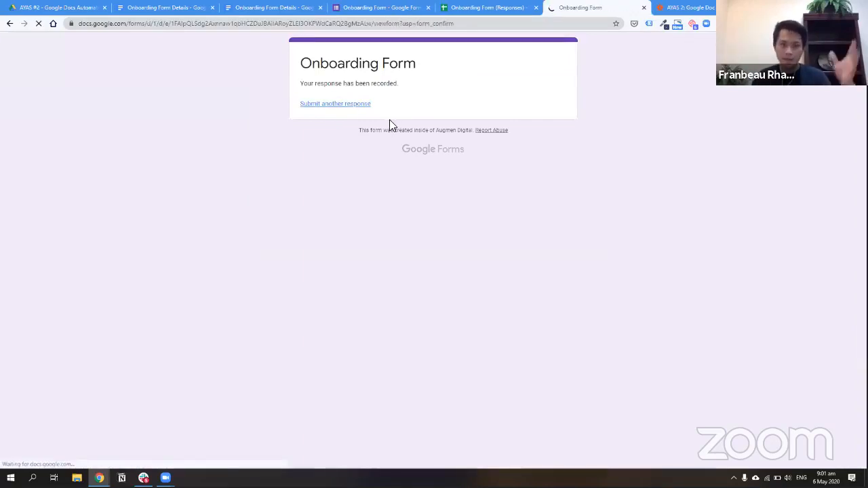
{"action": "left_click", "coordinate": [334, 138]}
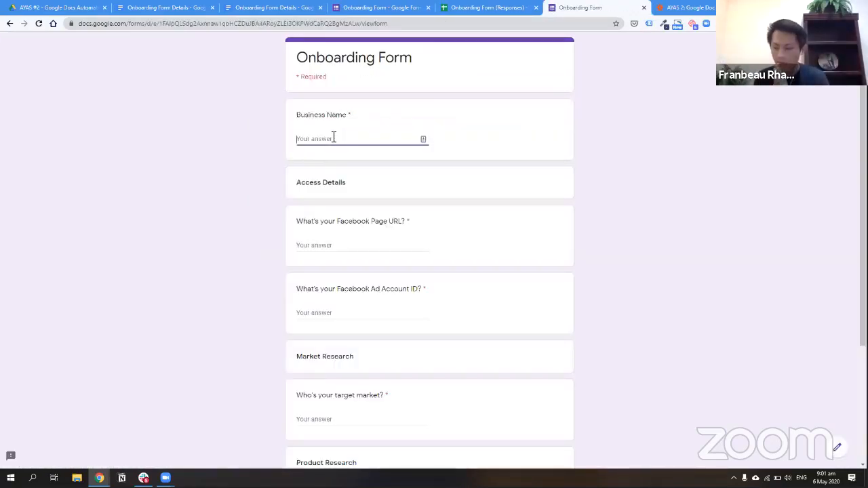
{"action": "type", "text": "as"}
{"action": "key", "text": "BackSpace"}
{"action": "key", "text": "BackSpace"}
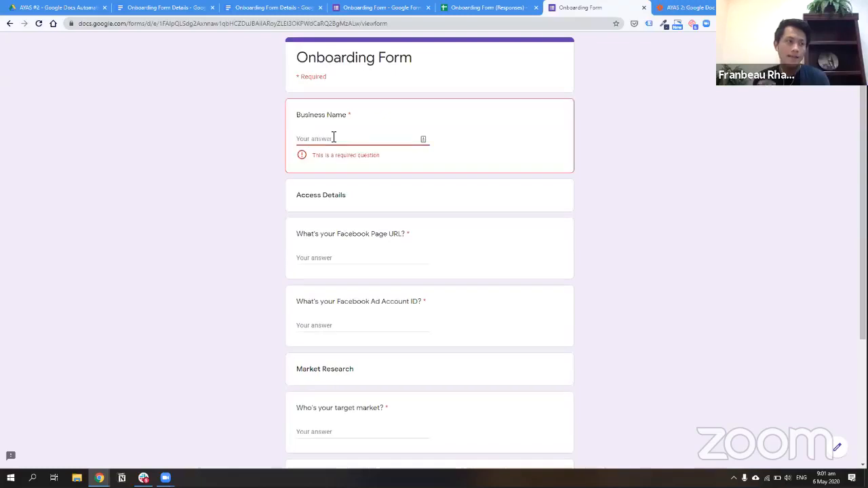
{"action": "type", "text": "Agency Rocket Fuel"}
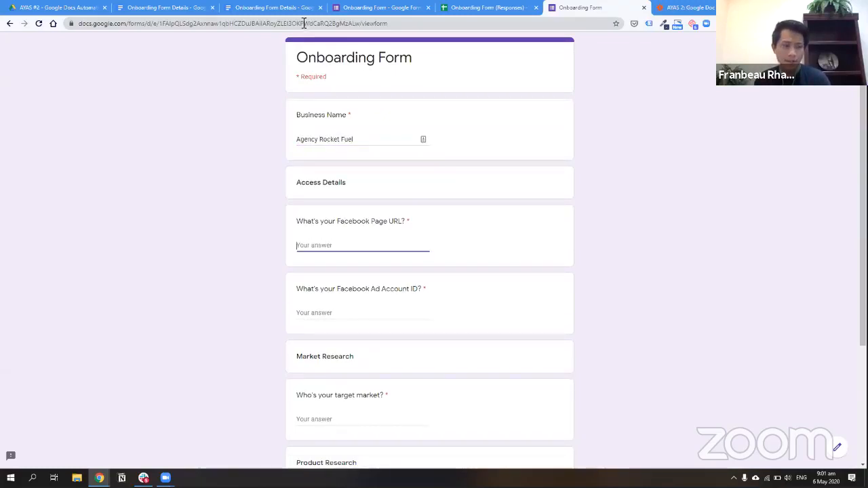
Enter facebook.com/agencyrocketfuel as the Facebook Page URL and 12312312 as the Ad Account ID
{"action": "scroll", "coordinate": [339, 138], "scroll_direction": "down", "scroll_amount": 1}
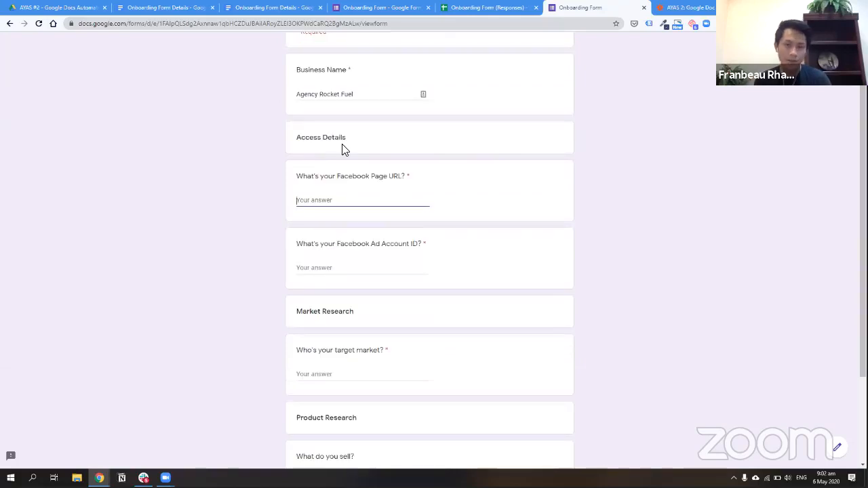
{"action": "type", "text": "facebo"}
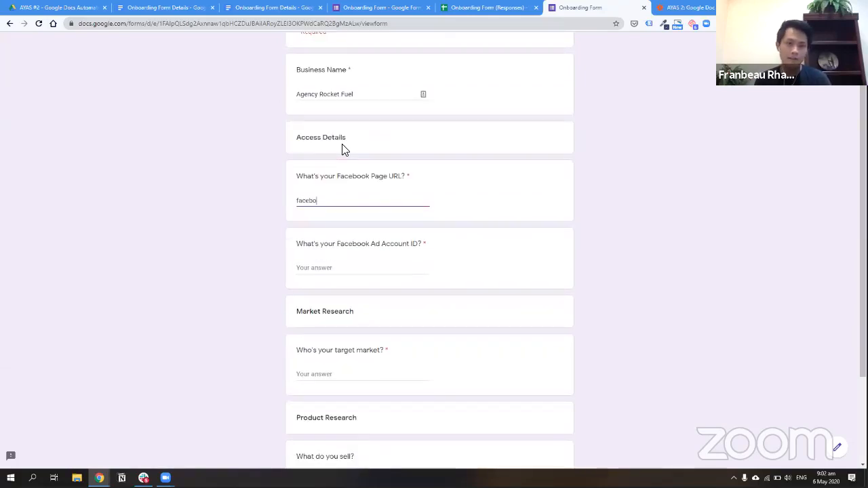
{"action": "type", "text": "ok.com/a"}
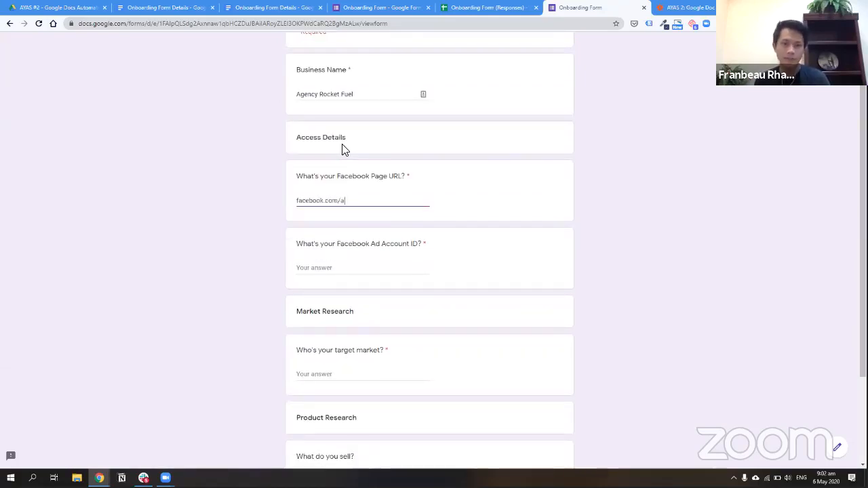
{"action": "type", "text": "gencyrocket"}
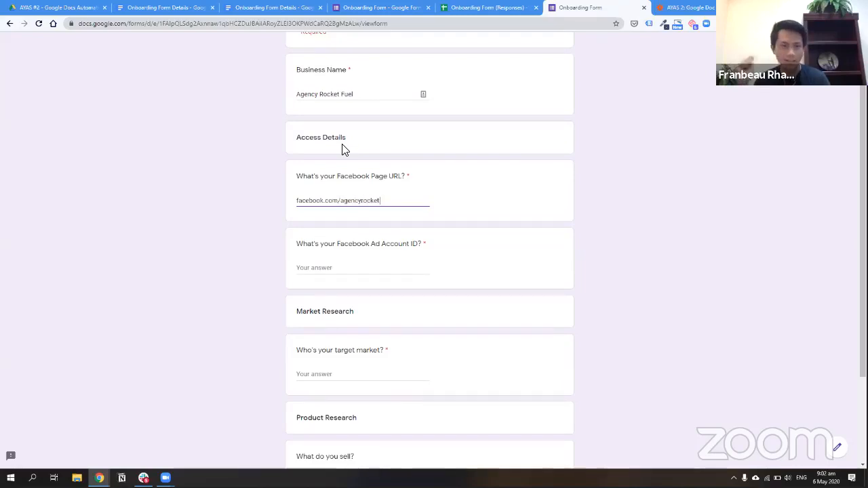
{"action": "type", "text": "fuel"}
{"action": "key", "text": "Tab"}
{"action": "type", "text": "12312312"}
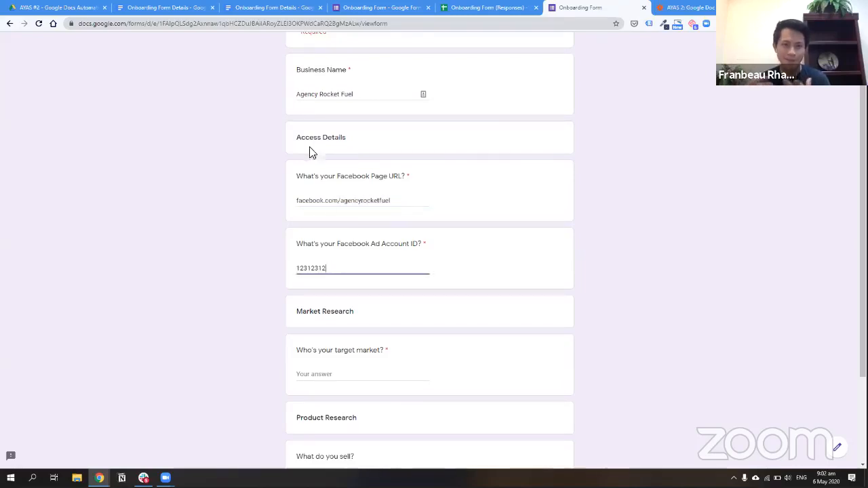
Fill in the target market and product answers, then submit the test response
{"action": "scroll", "coordinate": [326, 245], "scroll_direction": "down", "scroll_amount": 1}
{"action": "left_click", "coordinate": [347, 329]}
{"action": "type", "text": "Agenc"}
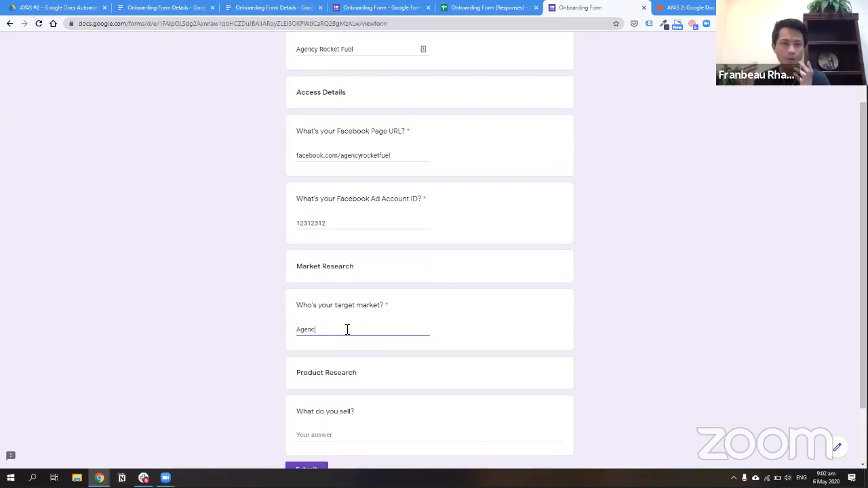
{"action": "type", "text": "Program"}
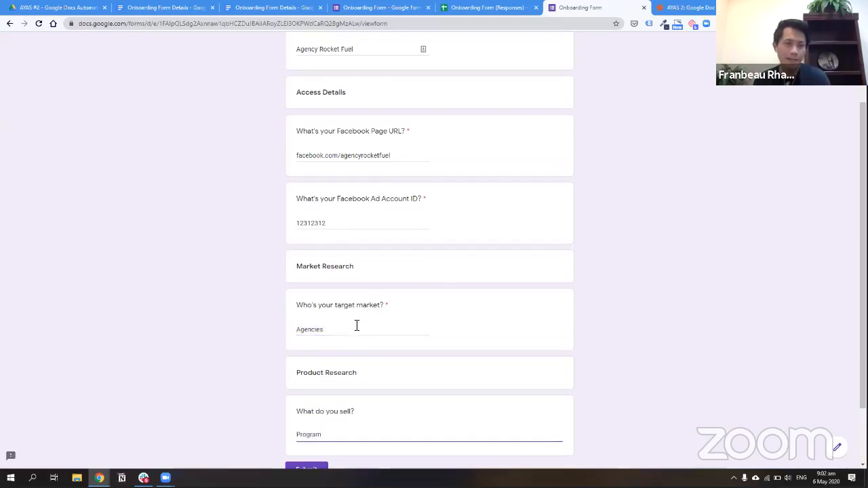
{"action": "scroll", "coordinate": [362, 324], "scroll_direction": "up", "scroll_amount": 2}
{"action": "scroll", "coordinate": [366, 327], "scroll_direction": "down", "scroll_amount": 3}
{"action": "key", "text": "BackSpace"}
{"action": "key", "text": "BackSpace"}
{"action": "key", "text": "BackSpace"}
{"action": "key", "text": "BackSpace"}
{"action": "key", "text": "BackSpace"}
{"action": "type", "text": "oduc"}
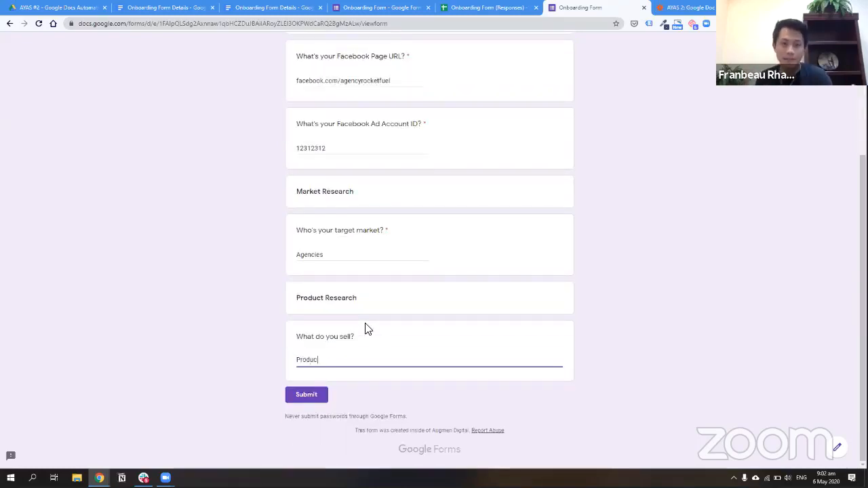
{"action": "type", "text": "t"}
{"action": "scroll", "coordinate": [369, 327], "scroll_direction": "up", "scroll_amount": 2}
{"action": "scroll", "coordinate": [316, 384], "scroll_direction": "down", "scroll_amount": 3}
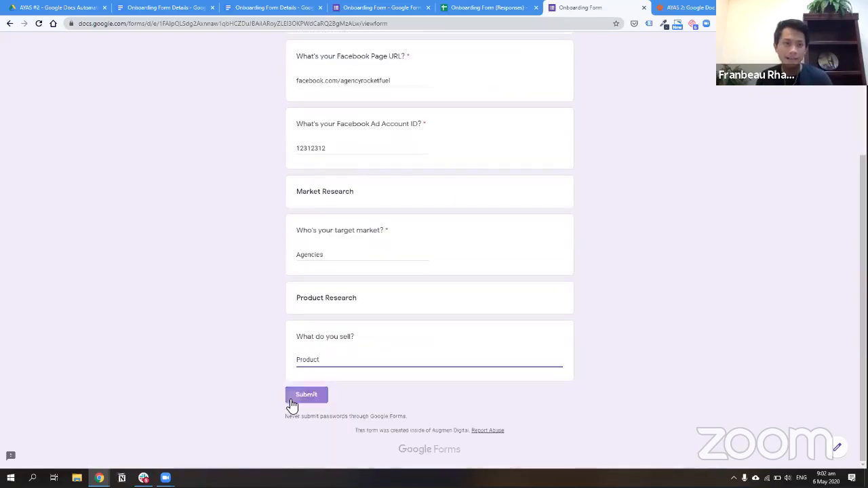
{"action": "left_click", "coordinate": [293, 399]}
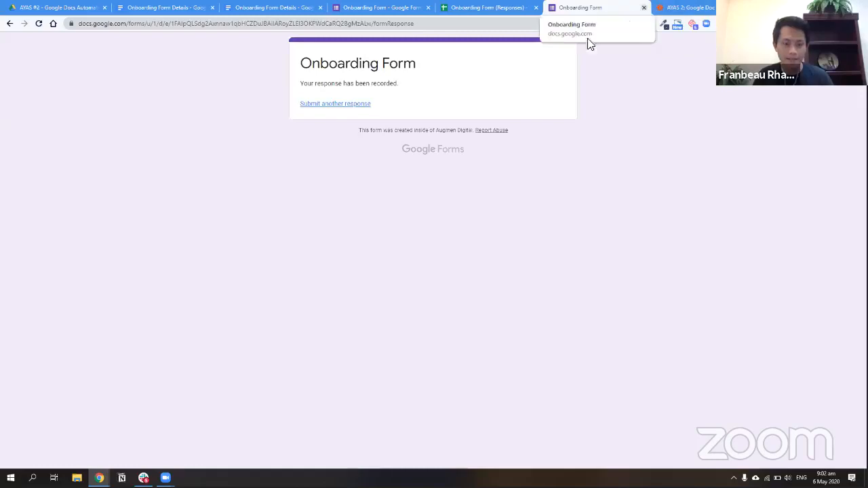
Close the duplicate Onboarding Form Details document tab
{"action": "left_click", "coordinate": [180, 8]}
{"action": "left_click", "coordinate": [95, 8]}
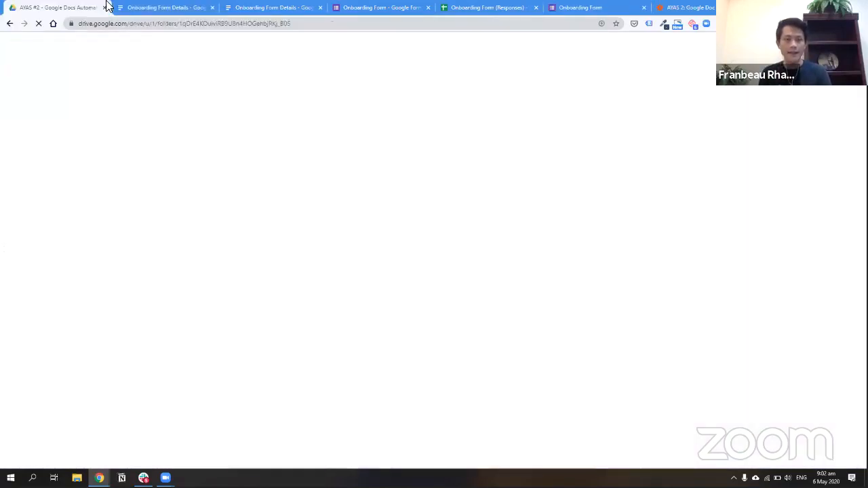
{"action": "left_click", "coordinate": [212, 8]}
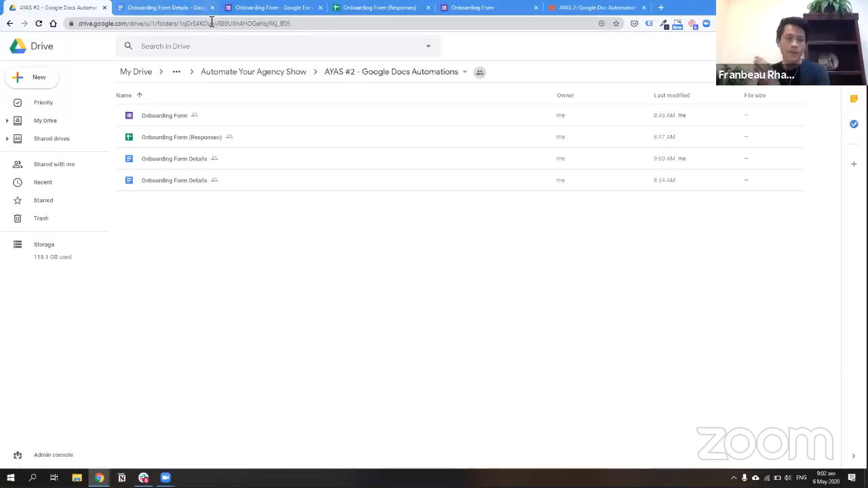
Check the zap in Zapier, then go back to the Drive folder's New menu
{"action": "left_click", "coordinate": [590, 7]}
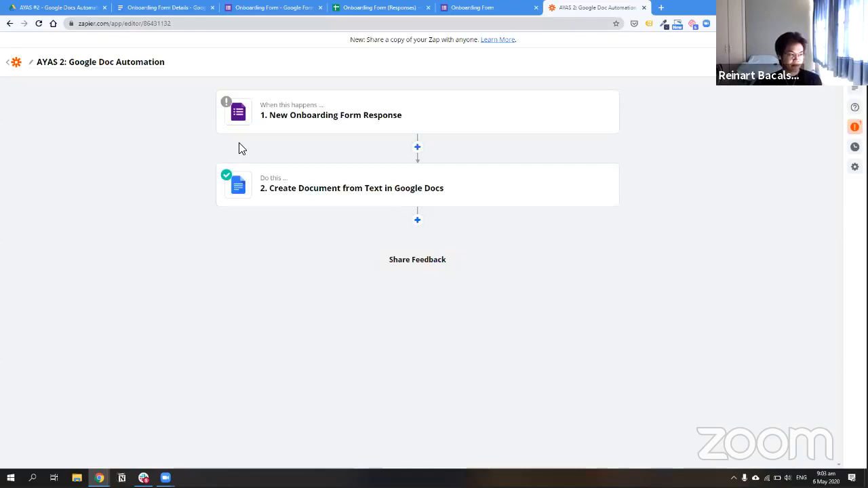
{"action": "left_click", "coordinate": [57, 7]}
{"action": "left_click", "coordinate": [51, 79]}
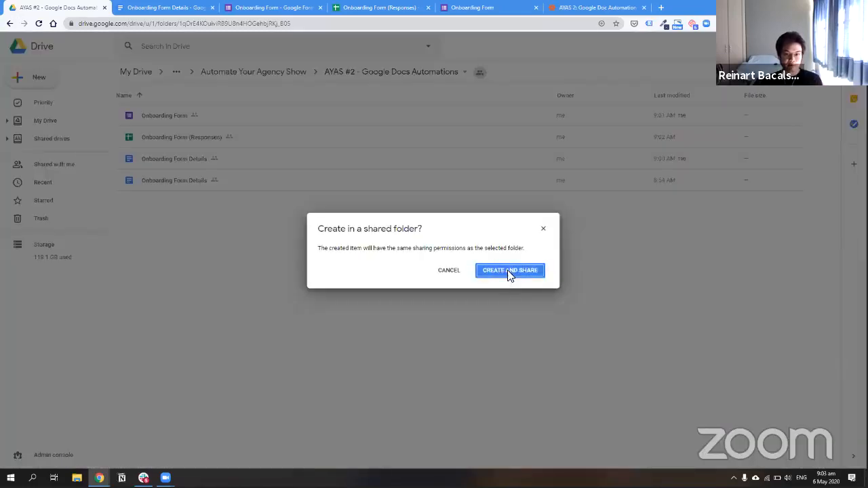
Create a new Google Doc in the AYAS #2 shared folder
{"action": "left_click", "coordinate": [509, 271]}
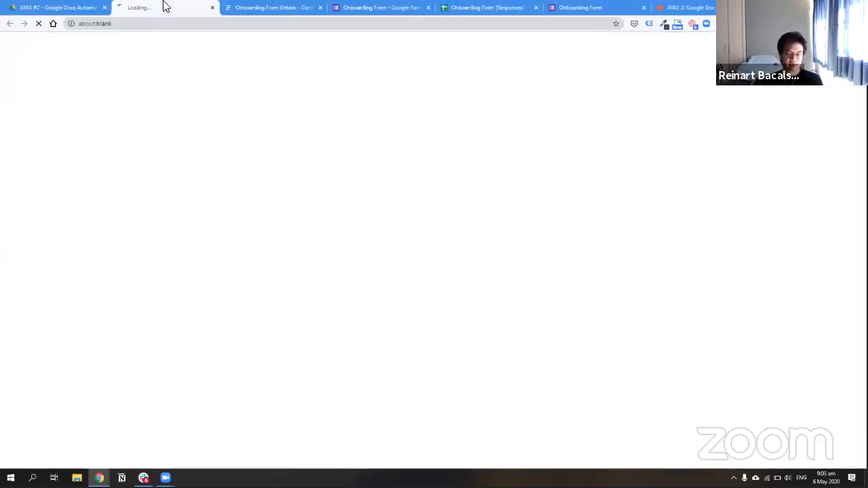
{"action": "left_click", "coordinate": [62, 5]}
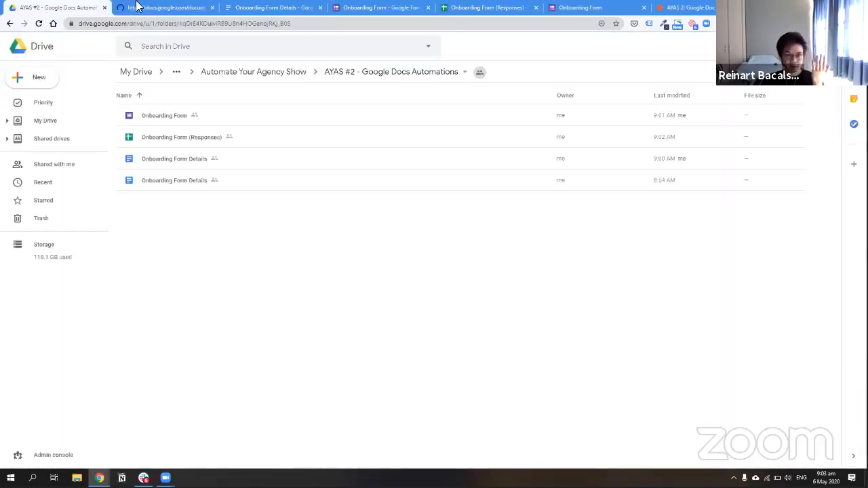
{"action": "left_click", "coordinate": [136, 6]}
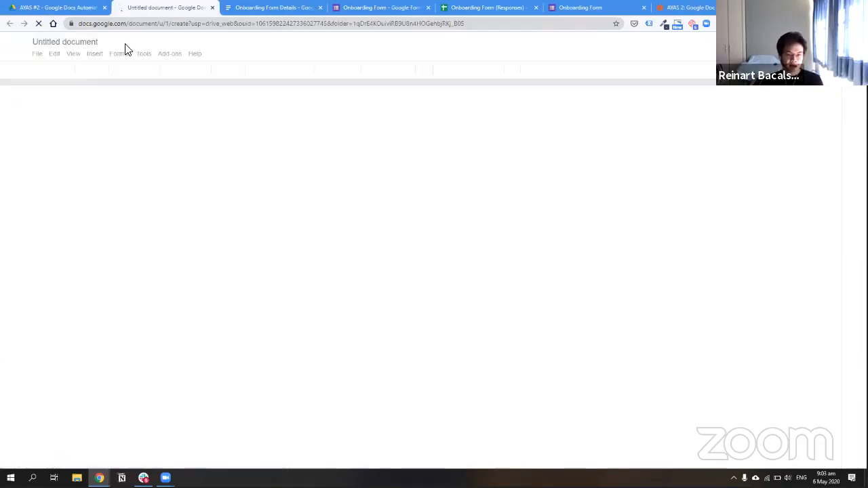
Rename the untitled document to 'CLIENTNAME - Client Brief'
{"action": "left_click", "coordinate": [64, 42]}
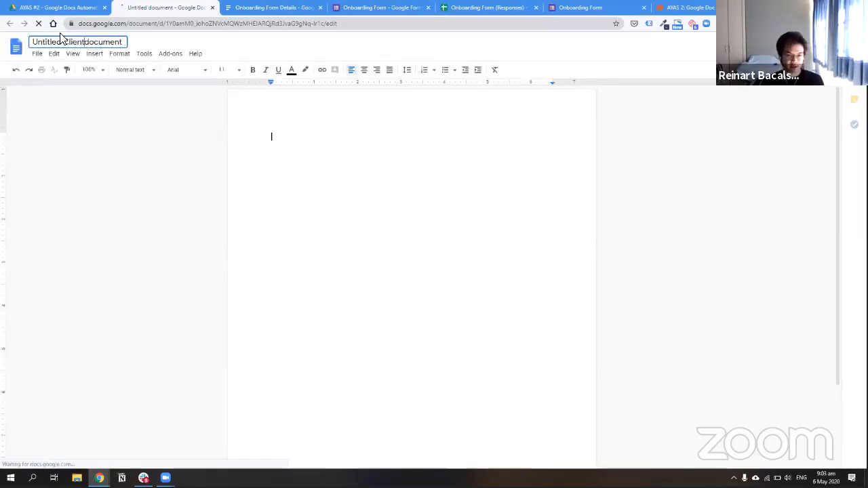
{"action": "type", "text": "Client Brief"}
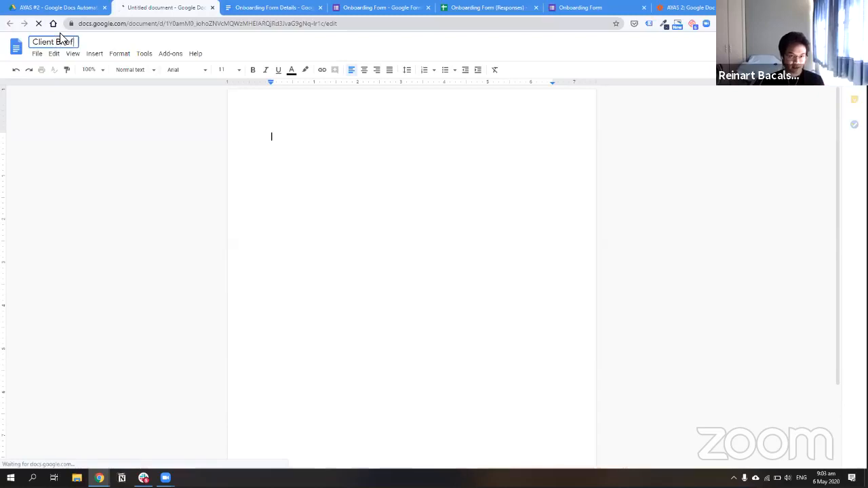
{"action": "key", "text": "Home"}
{"action": "key", "text": "Caps_Lock"}
{"action": "type", "text": "CLIENTNAM"}
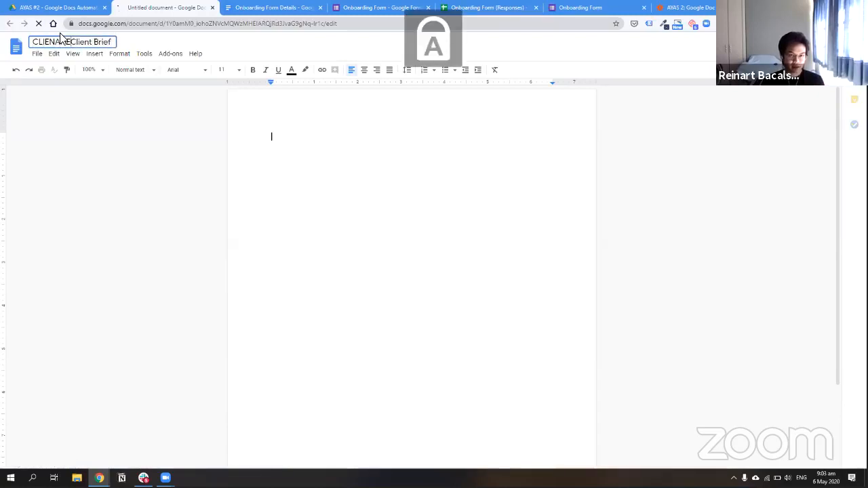
{"action": "key", "text": "BackSpace"}
{"action": "key", "text": "BackSpace"}
{"action": "key", "text": "BackSpace"}
{"action": "key", "text": "BackSpace"}
{"action": "key", "text": "BackSpace"}
{"action": "type", "text": "TNAME"}
{"action": "key", "text": "Caps_Lock"}
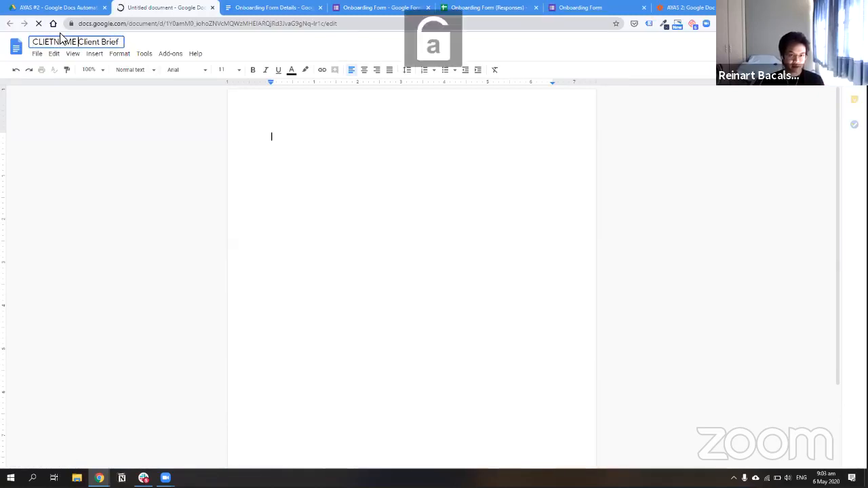
{"action": "type", "text": "-"}
{"action": "key", "text": "Caps_Lock"}
{"action": "key", "text": "Left"}
{"action": "key", "text": "Left"}
{"action": "key", "text": "Left"}
{"action": "key", "text": "Left"}
{"action": "key", "text": "Left"}
{"action": "key", "text": "Left"}
{"action": "key", "text": "Left"}
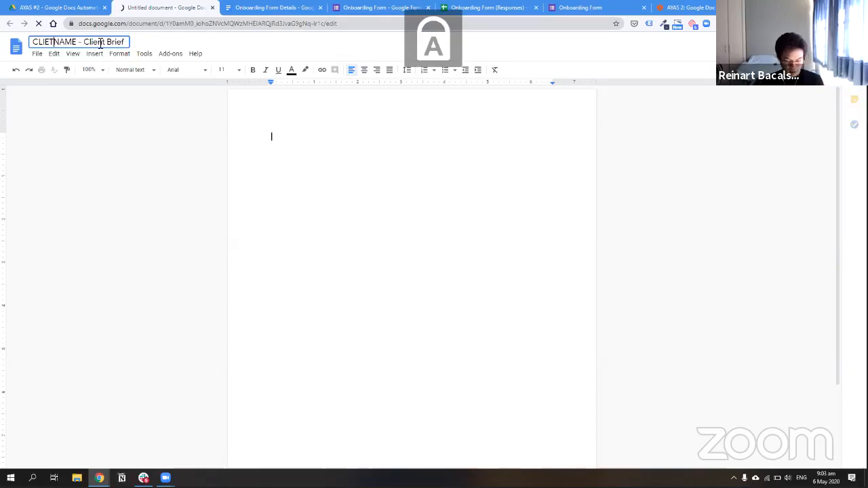
{"action": "type", "text": "N"}
{"action": "key", "text": "Caps_Lock"}
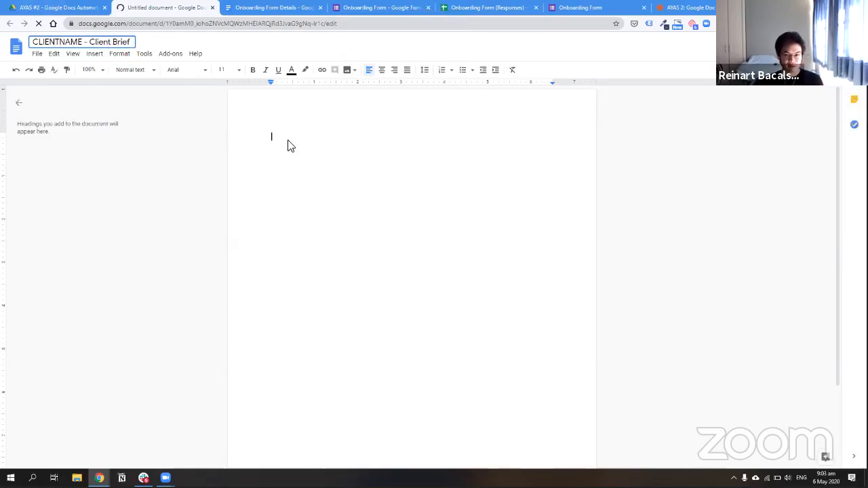
Apply the Title paragraph style to the document's first line
{"action": "left_click", "coordinate": [193, 70]}
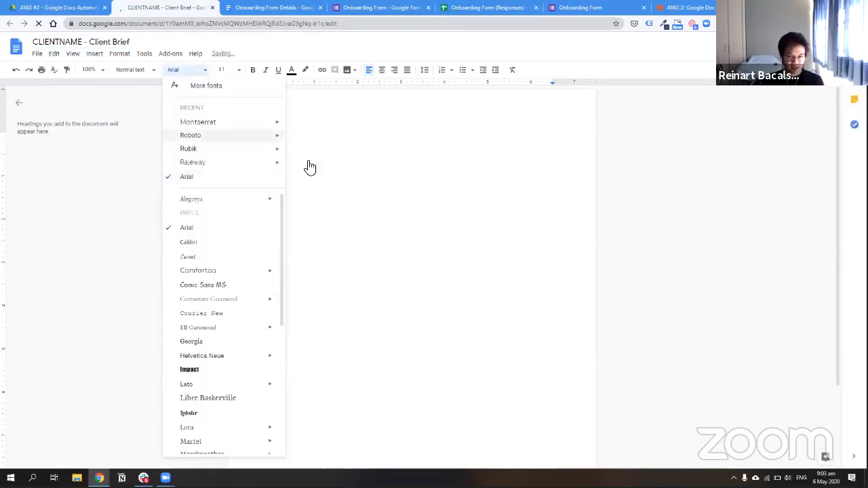
{"action": "left_click", "coordinate": [190, 72]}
{"action": "left_click", "coordinate": [191, 72]}
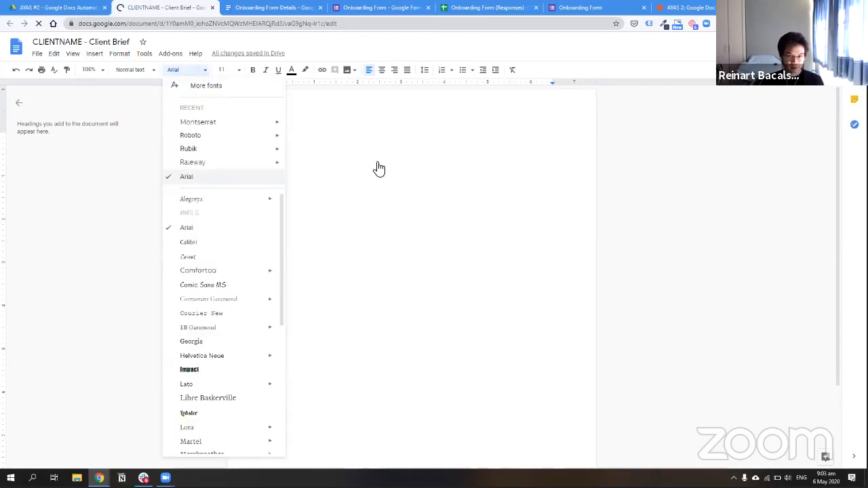
{"action": "left_click", "coordinate": [151, 81]}
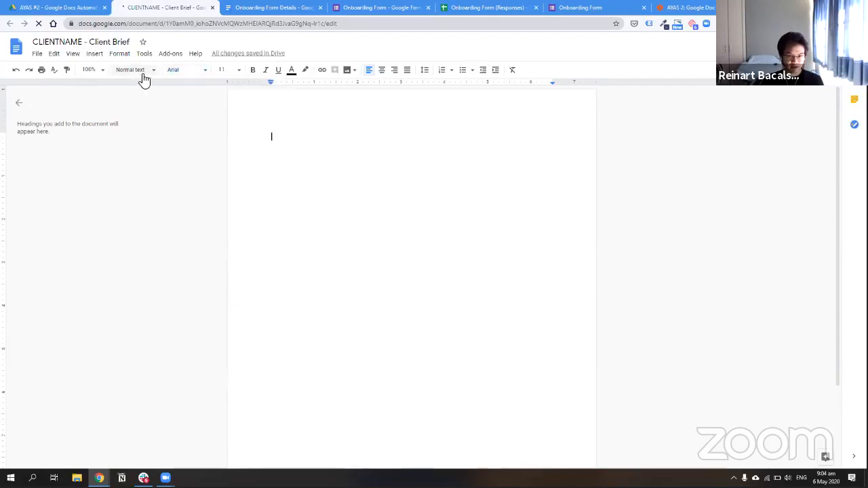
{"action": "left_click", "coordinate": [139, 73]}
{"action": "left_click", "coordinate": [179, 120]}
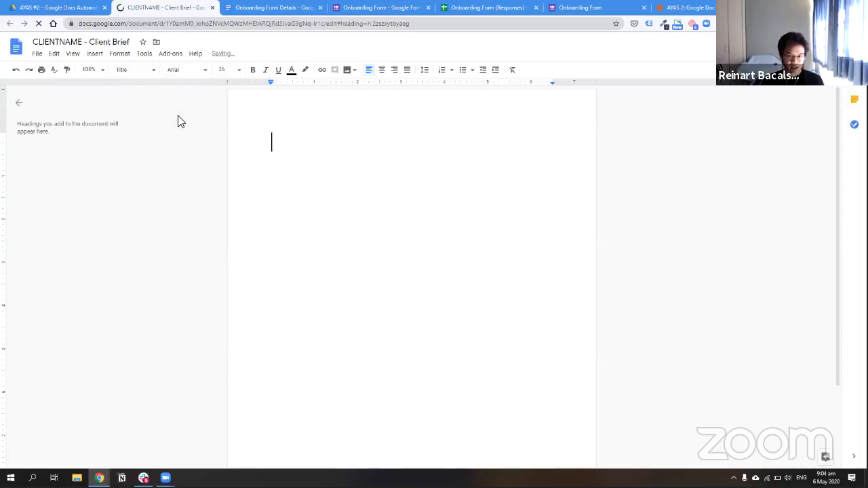
Type the bold heading 'The Client Brief' and start a body line below it
{"action": "type", "text": "The Cli"}
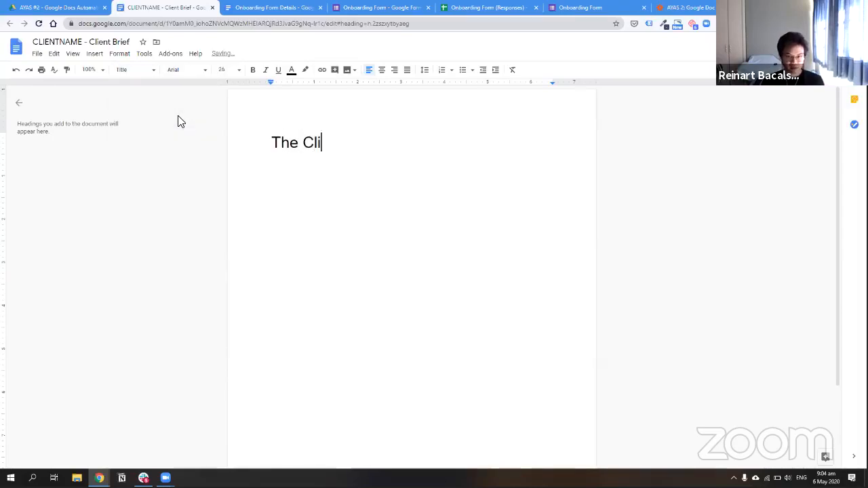
{"action": "type", "text": "ent BRief"}
{"action": "key", "text": "BackSpace"}
{"action": "key", "text": "BackSpace"}
{"action": "key", "text": "BackSpace"}
{"action": "key", "text": "BackSpace"}
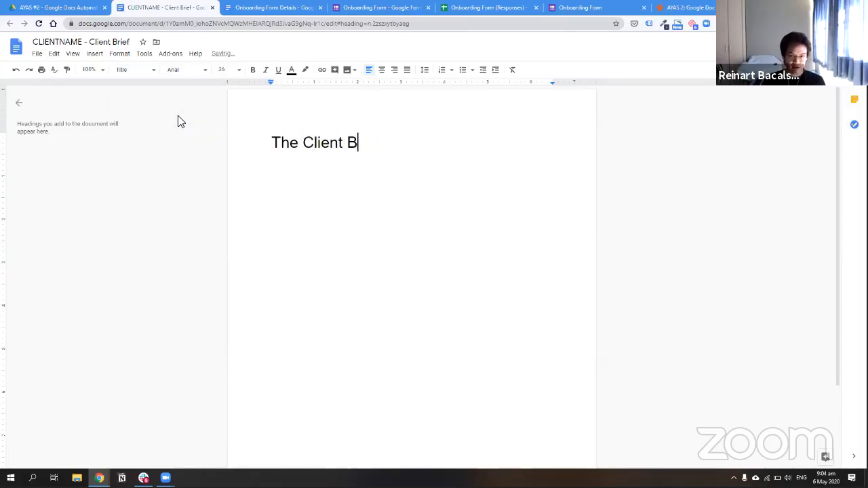
{"action": "type", "text": "rief"}
{"action": "key", "text": "ctrl+a"}
{"action": "key", "text": "ctrl+b"}
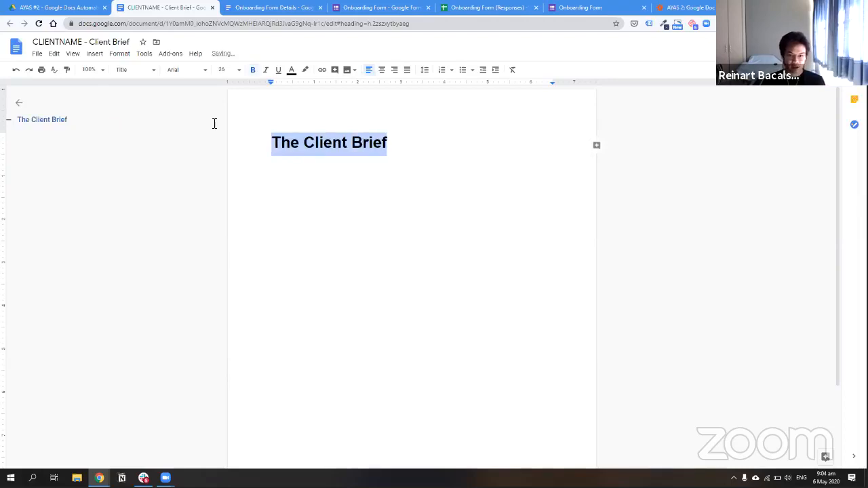
{"action": "key", "text": "Right"}
{"action": "key", "text": "Return"}
Write the intro paragraph about storing the client's information from the Onboarding Call
{"action": "type", "text": "Th"}
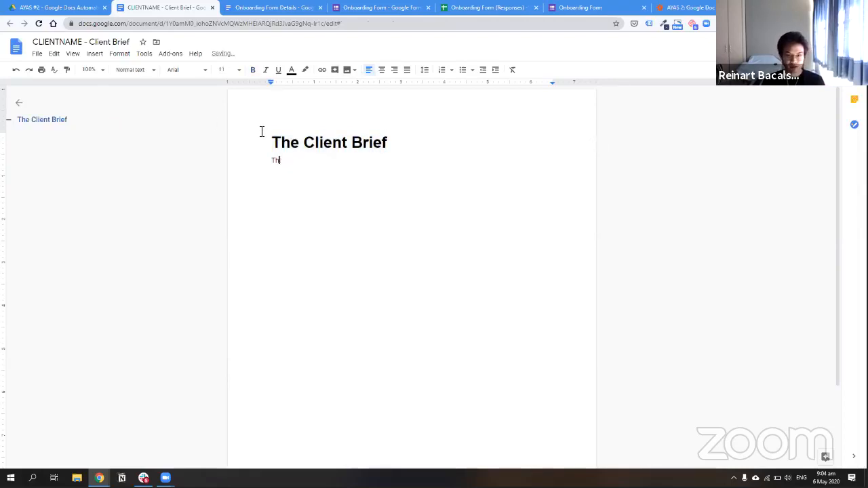
{"action": "type", "text": "e is"}
{"action": "key", "text": "BackSpace"}
{"action": "key", "text": "BackSpace"}
{"action": "key", "text": "BackSpace"}
{"action": "key", "text": "BackSpace"}
{"action": "key", "text": "BackSpace"}
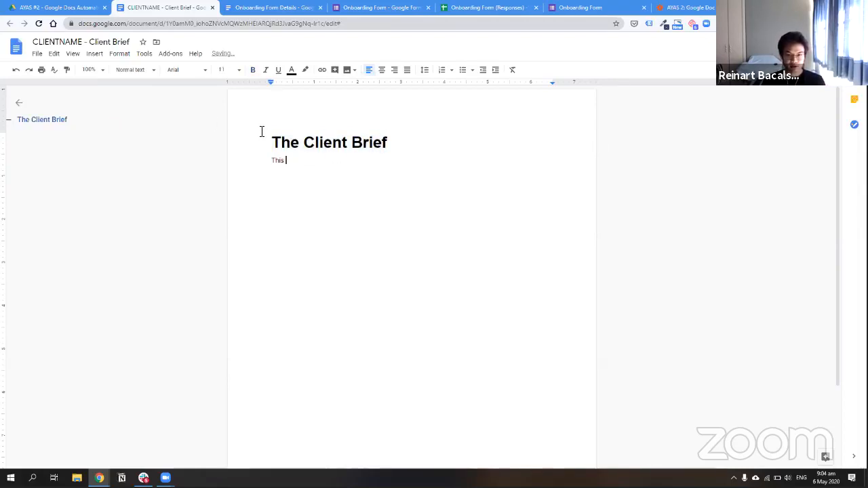
{"action": "type", "text": "document is meant t"}
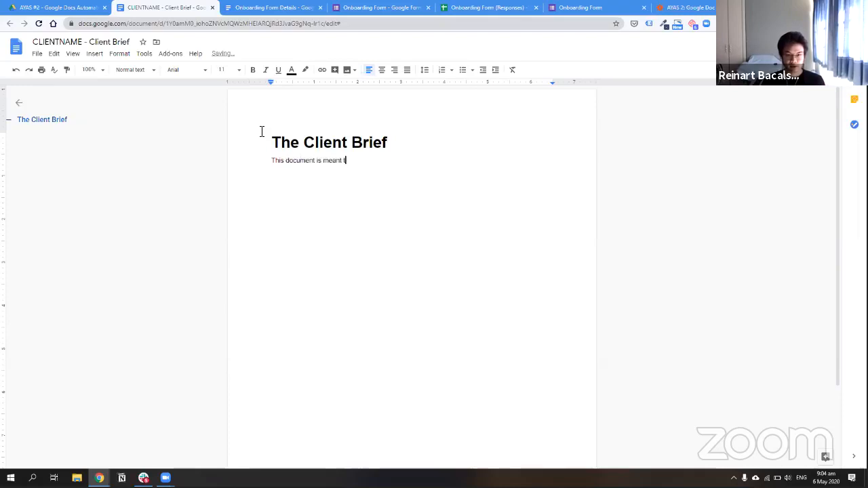
{"action": "type", "text": "o store the Client's"}
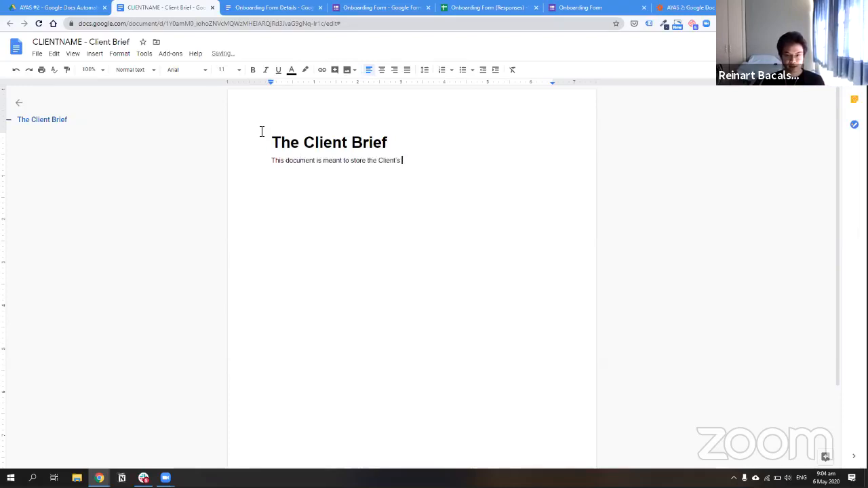
{"action": "type", "text": "rmation and"}
{"action": "key", "text": "BackSpace"}
{"action": "key", "text": "BackSpace"}
{"action": "key", "text": "BackSpace"}
{"action": "key", "text": "BackSpace"}
{"action": "key", "text": "BackSpace"}
{"action": "key", "text": "BackSpace"}
{"action": "key", "text": "BackSpace"}
{"action": "key", "text": "BackSpace"}
{"action": "key", "text": "BackSpace"}
{"action": "key", "text": "BackSpace"}
{"action": "key", "text": "BackSpace"}
{"action": "key", "text": "BackSpace"}
{"action": "key", "text": "BackSpace"}
{"action": "key", "text": "BackSpace"}
{"action": "key", "text": "BackSpace"}
{"action": "key", "text": "BackSpace"}
{"action": "key", "text": "BackSpace"}
{"action": "key", "text": "BackSpace"}
{"action": "key", "text": "BackSpace"}
{"action": "key", "text": "BackSpace"}
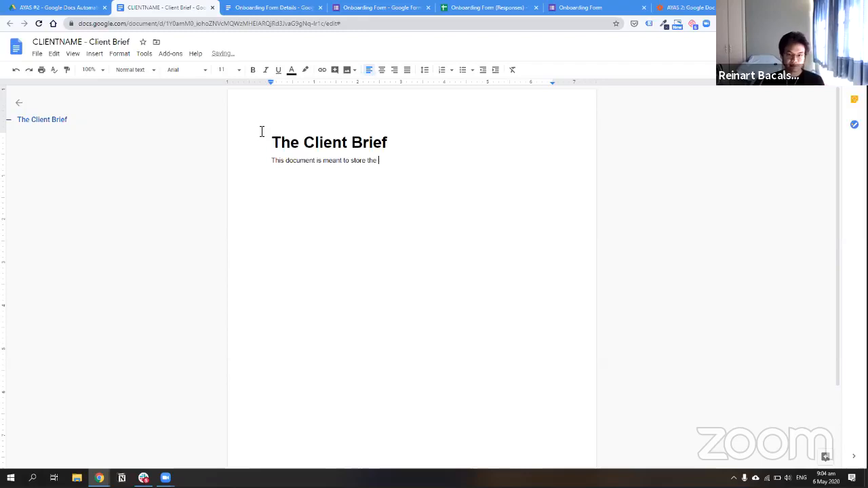
{"action": "type", "text": "client's Onboarding Details for you"}
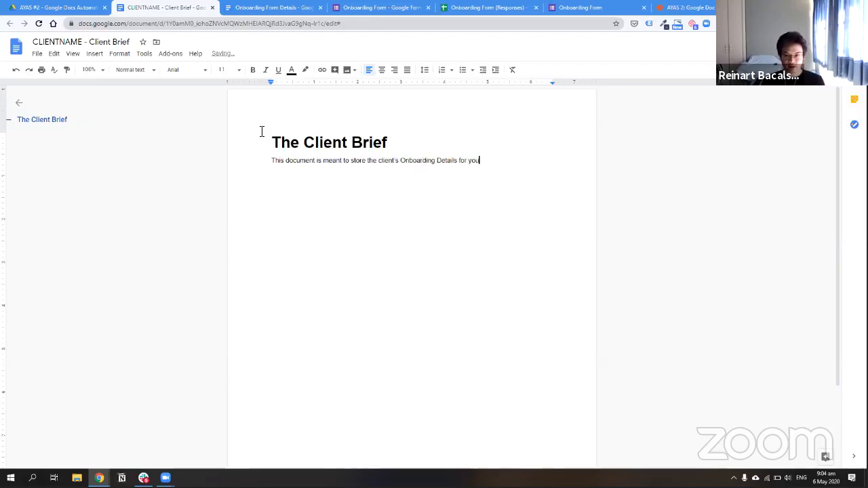
{"action": "key", "text": "BackSpace"}
{"action": "key", "text": "BackSpace"}
{"action": "key", "text": "BackSpace"}
{"action": "type", "text": "the Account Manager to run through with the client during the"}
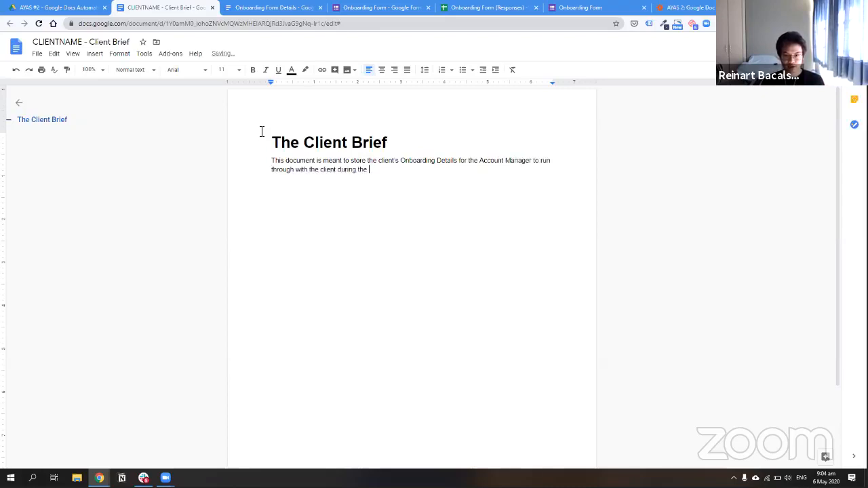
{"action": "type", "text": "ding Call"}
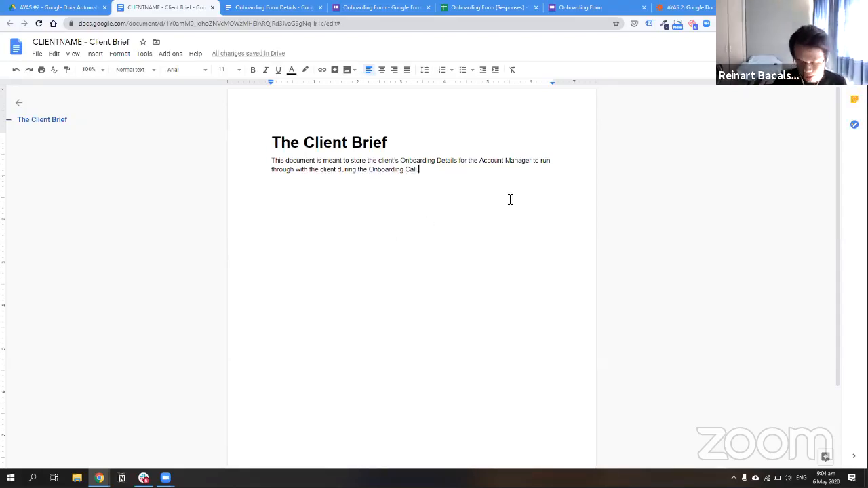
{"action": "key", "text": "Return"}
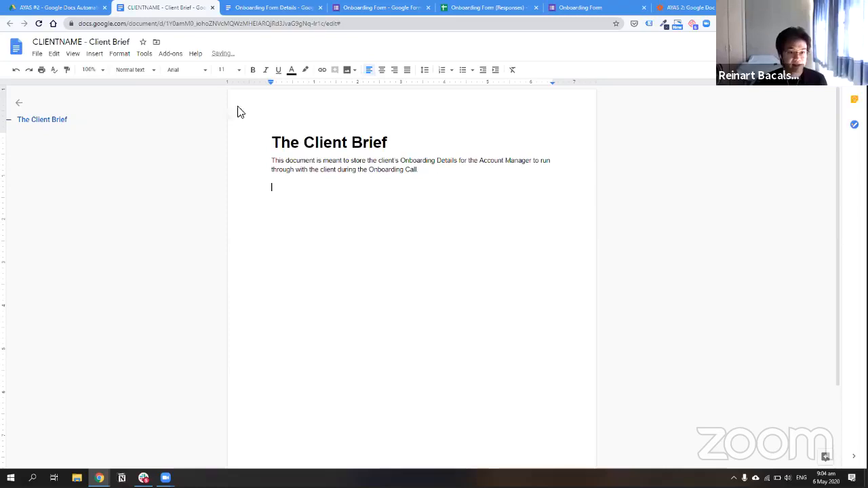
Insert a horizontal line below the intro paragraph
{"action": "left_click", "coordinate": [93, 54]}
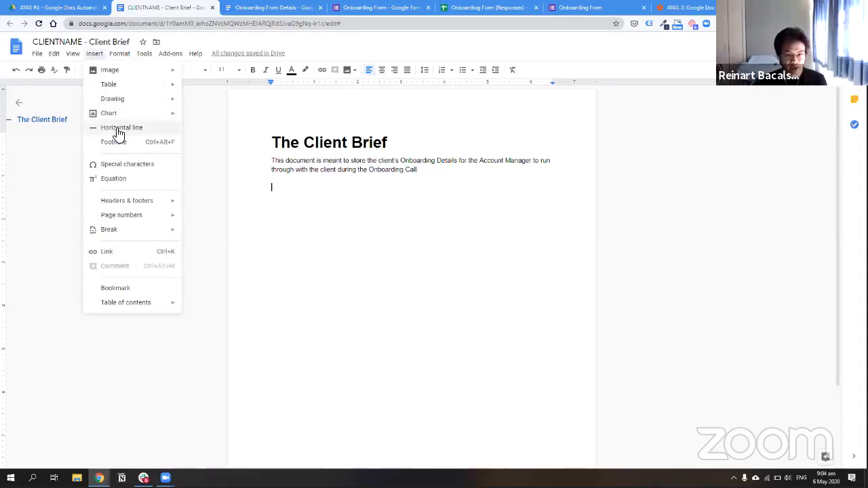
{"action": "left_click", "coordinate": [118, 129]}
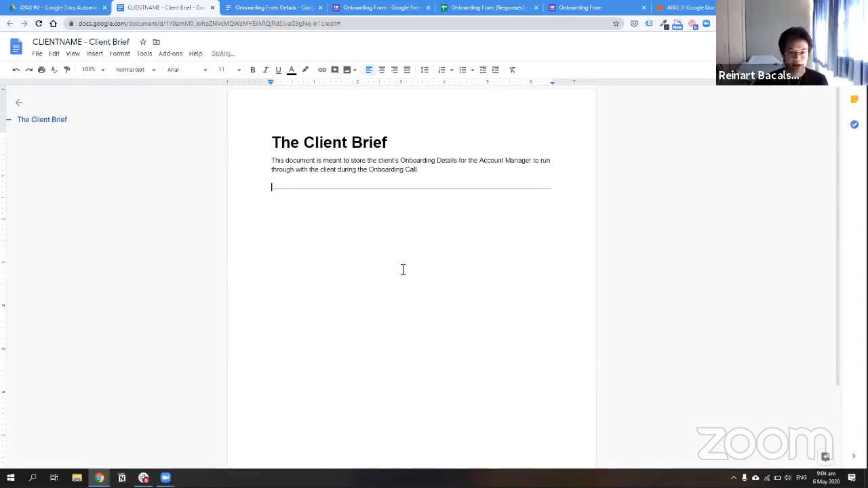
{"action": "left_click", "coordinate": [383, 8]}
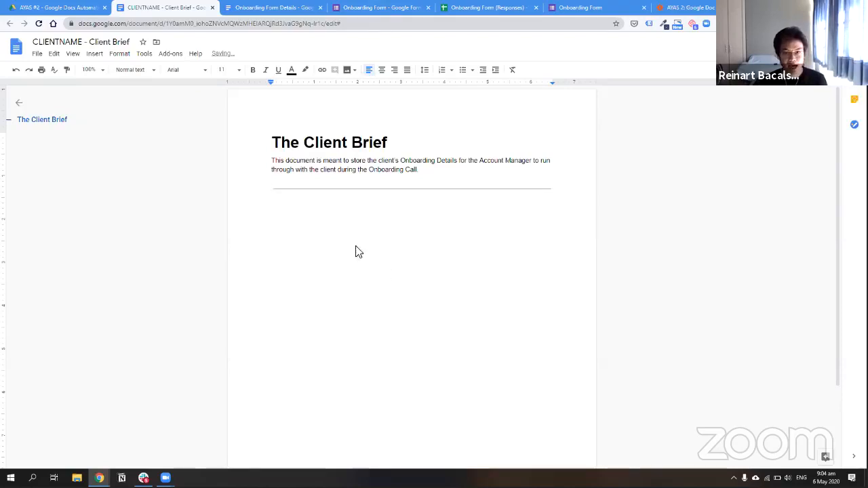
{"action": "left_click", "coordinate": [178, 7]}
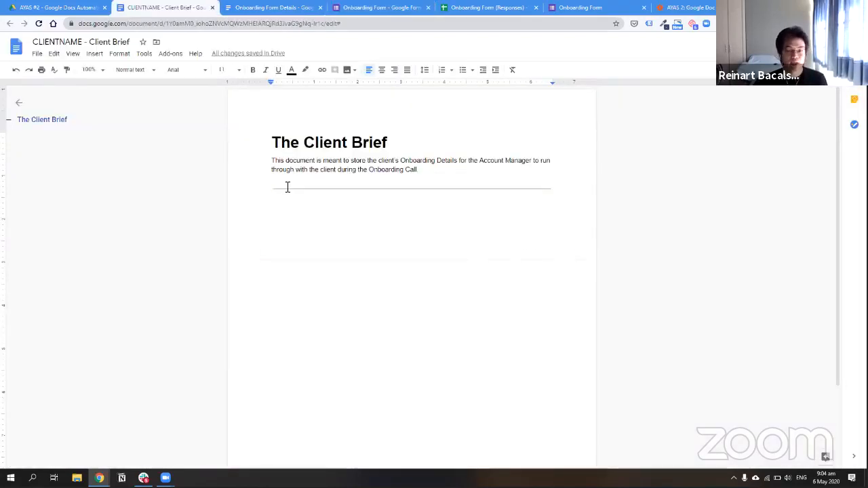
{"action": "left_click", "coordinate": [685, 7]}
Add a third step after step 2 and choose Google Docs as its app
{"action": "left_click", "coordinate": [417, 219]}
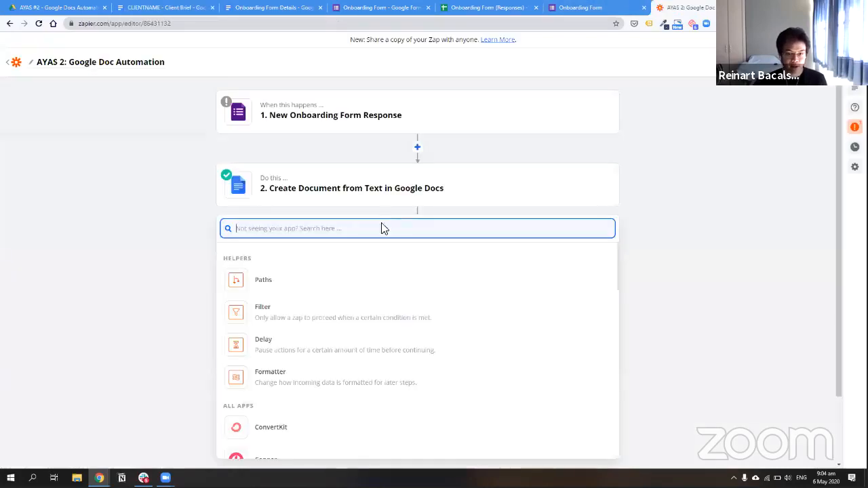
{"action": "left_click", "coordinate": [451, 195]}
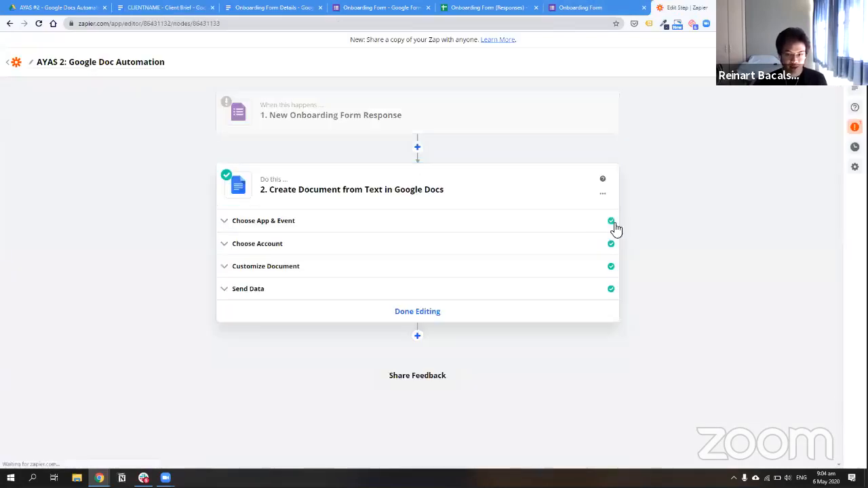
{"action": "left_click", "coordinate": [457, 310]}
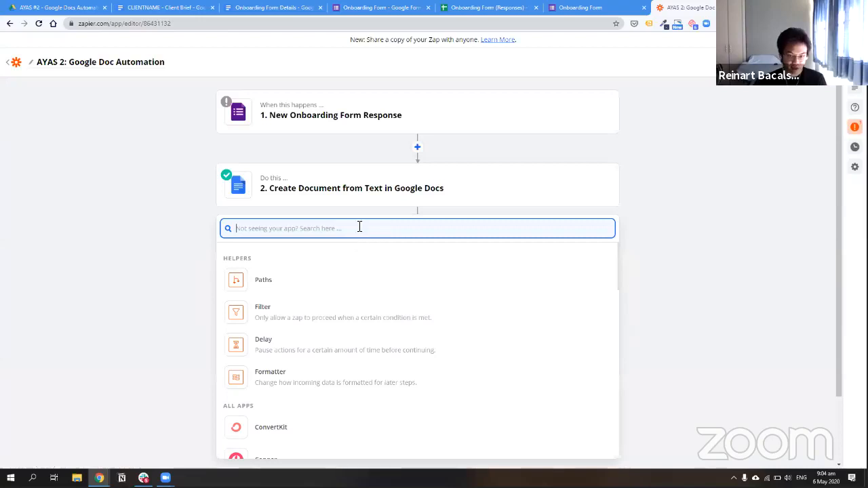
{"action": "type", "text": "s"}
{"action": "key", "text": "BackSpace"}
{"action": "type", "text": "odc"}
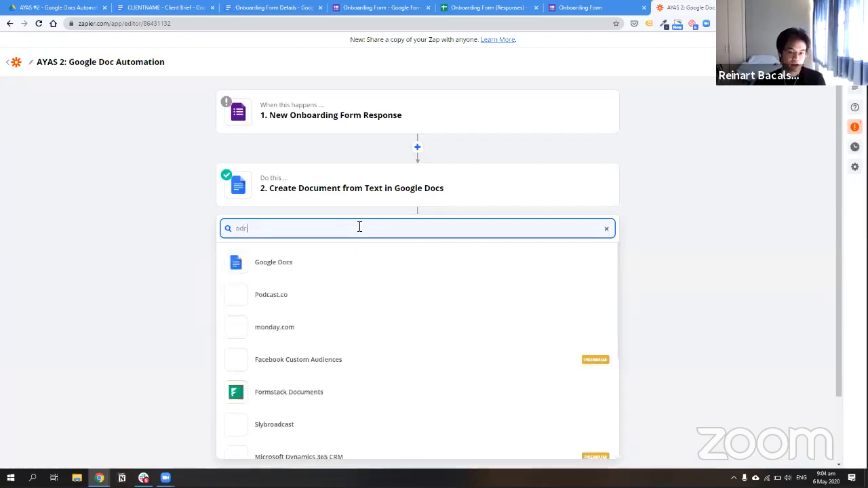
{"action": "left_click", "coordinate": [285, 264]}
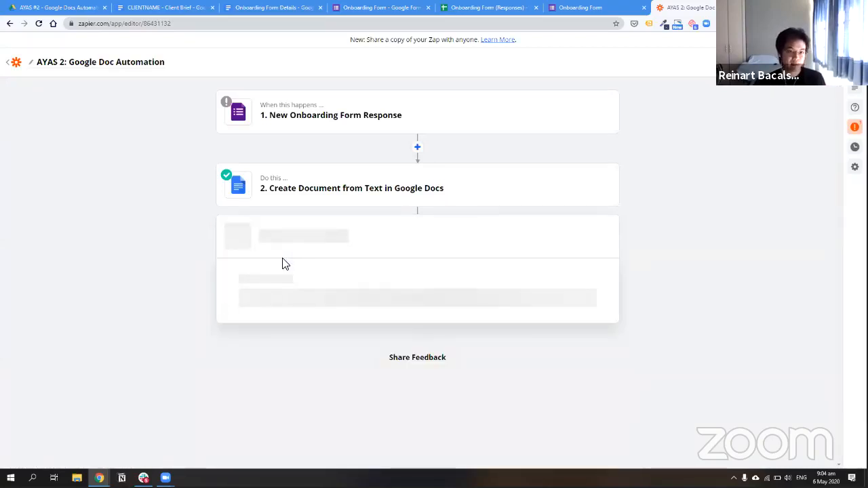
Set the Google Docs action event to Create Document from Template
{"action": "scroll", "coordinate": [201, 310], "scroll_direction": "down", "scroll_amount": 2}
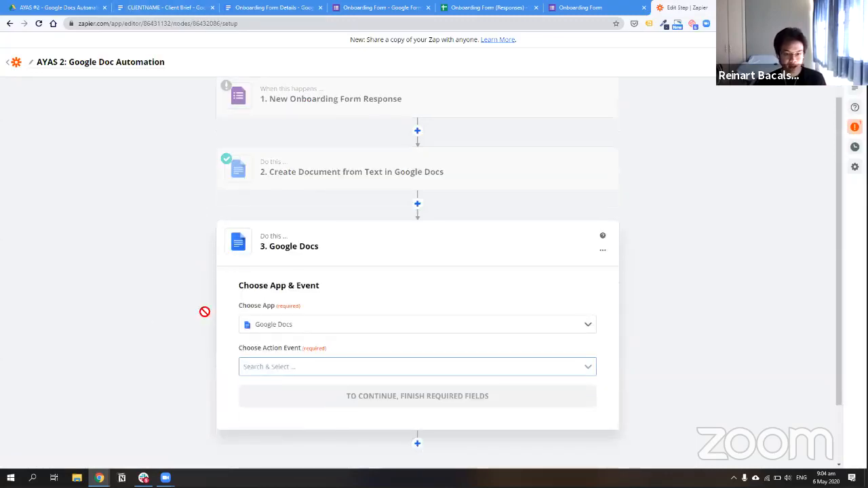
{"action": "left_click", "coordinate": [281, 295]}
{"action": "scroll", "coordinate": [378, 384], "scroll_direction": "down", "scroll_amount": 1}
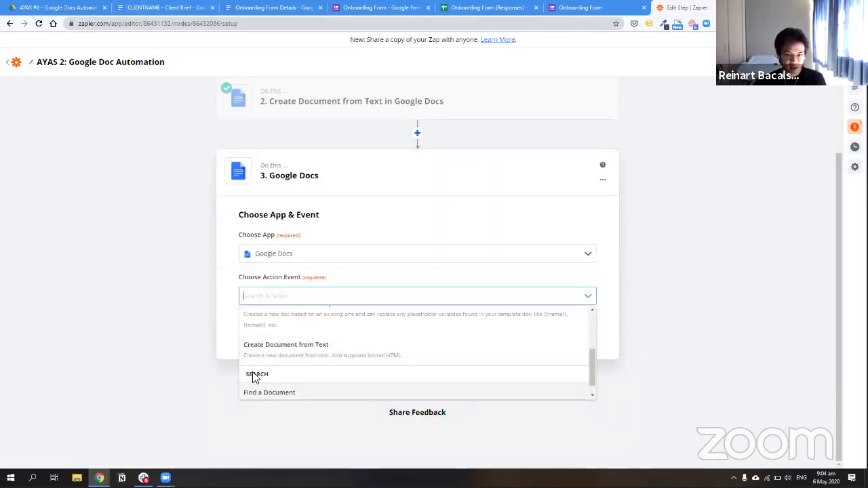
{"action": "scroll", "coordinate": [254, 374], "scroll_direction": "up", "scroll_amount": 2}
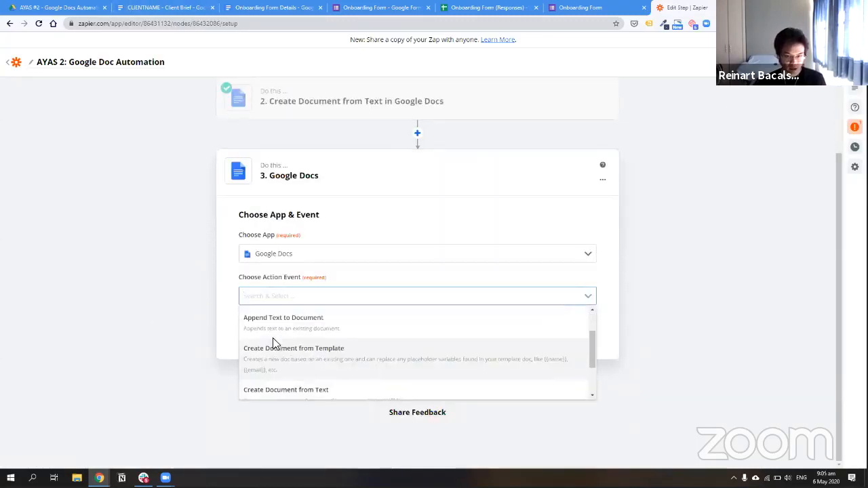
{"action": "left_click", "coordinate": [329, 364]}
{"action": "left_click", "coordinate": [361, 327]}
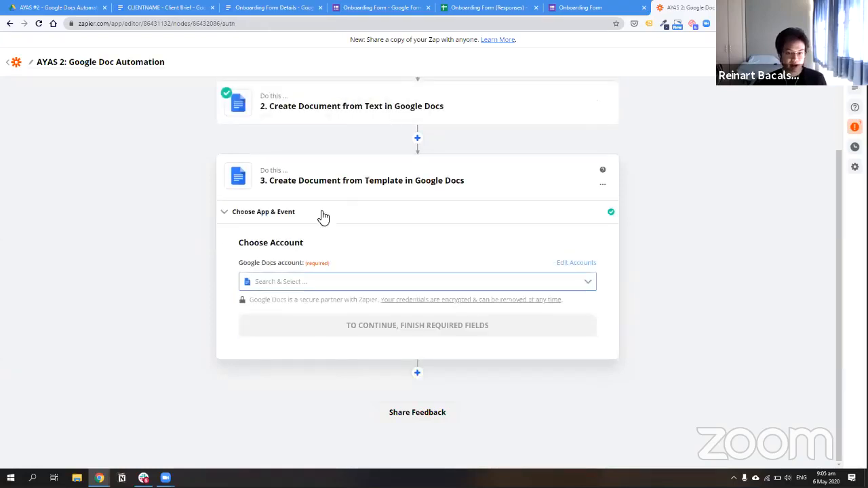
Connect the Google Docs account and continue to the document settings
{"action": "left_click", "coordinate": [307, 279]}
{"action": "left_click", "coordinate": [353, 330]}
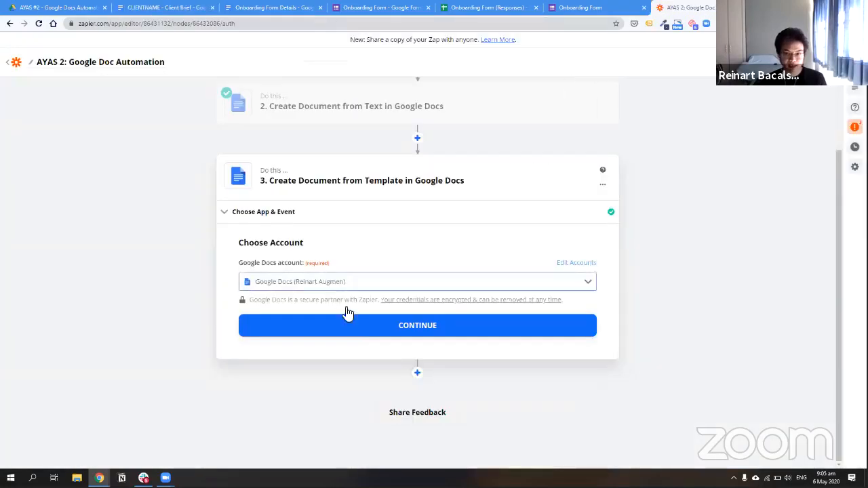
{"action": "left_click", "coordinate": [351, 335]}
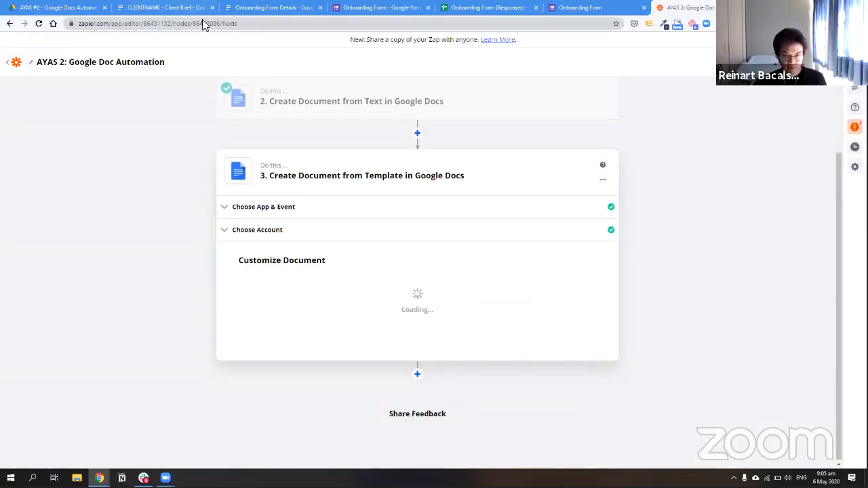
{"action": "left_click", "coordinate": [364, 7]}
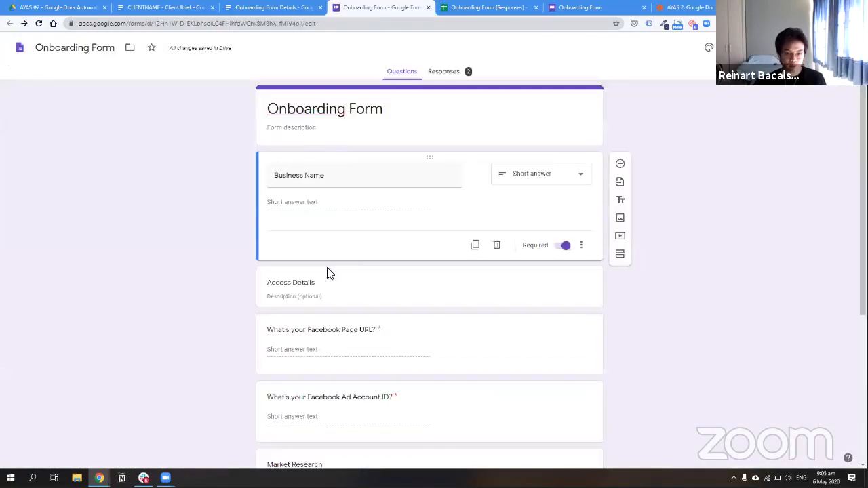
{"action": "scroll", "coordinate": [305, 195], "scroll_direction": "down", "scroll_amount": 2}
{"action": "scroll", "coordinate": [305, 195], "scroll_direction": "up", "scroll_amount": 2}
Type the Business label into the Client Brief table after checking the Onboarding Form's question names
{"action": "left_click", "coordinate": [169, 7]}
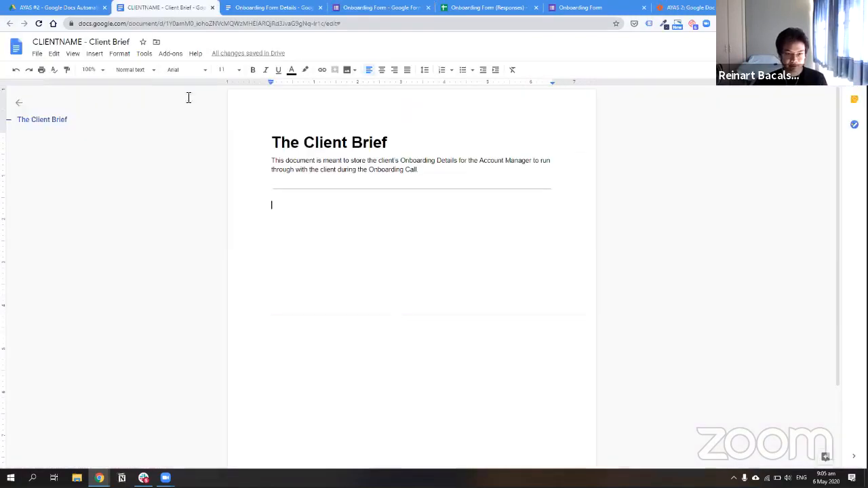
{"action": "left_click", "coordinate": [92, 56]}
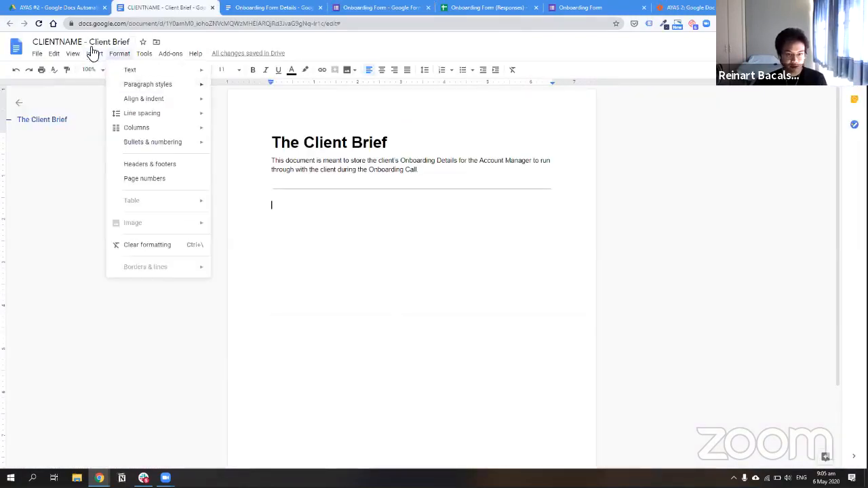
{"action": "mouse_move", "coordinate": [110, 89]}
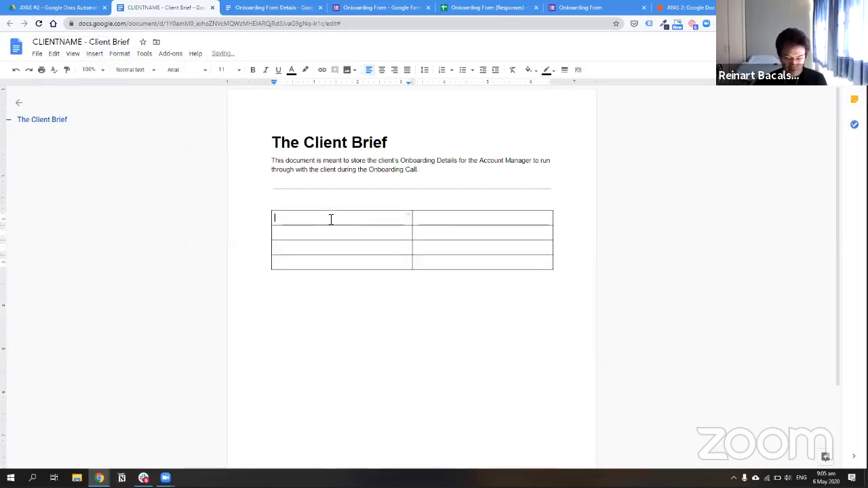
{"action": "type", "text": "Business Name"}
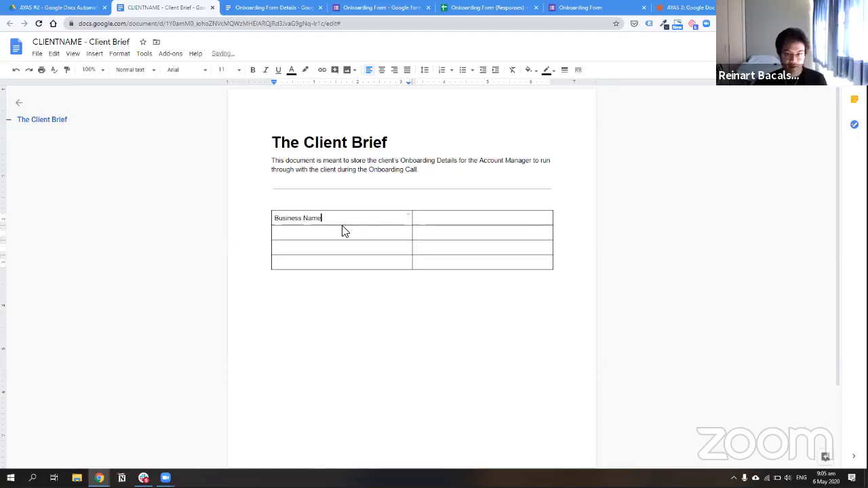
{"action": "left_click", "coordinate": [359, 8]}
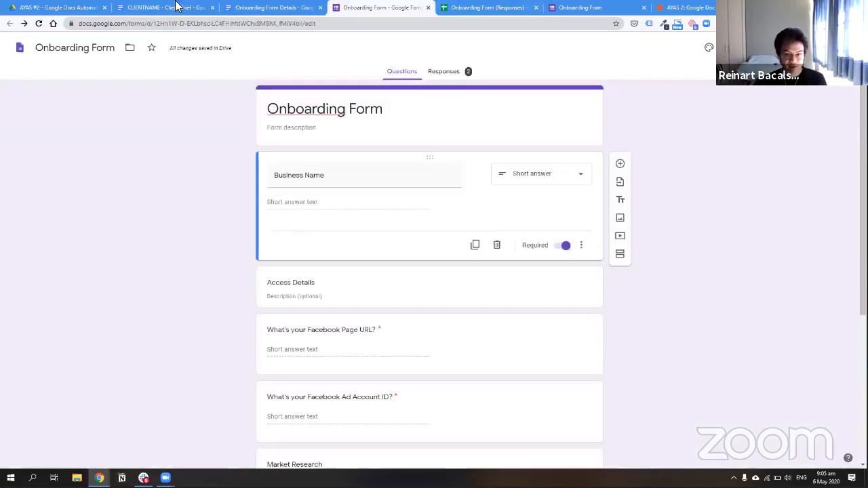
{"action": "scroll", "coordinate": [341, 330], "scroll_direction": "down", "scroll_amount": 2}
{"action": "left_click", "coordinate": [167, 7]}
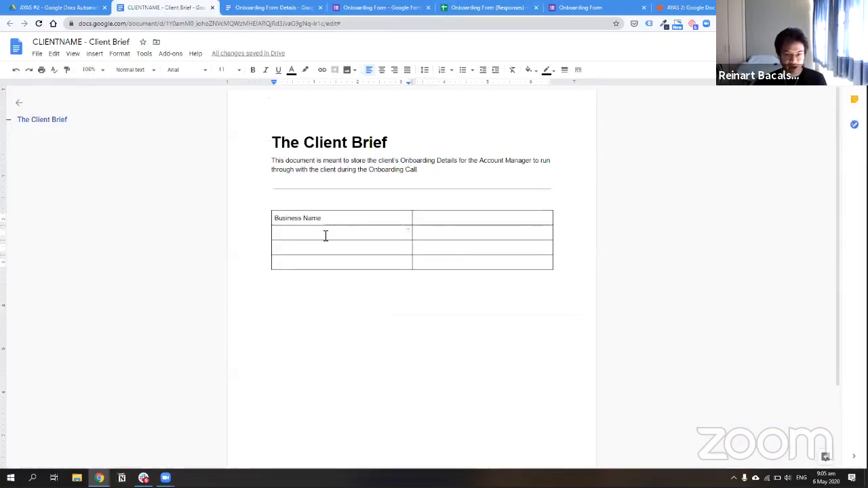
Add three empty table rows and label one of them Facebook Page URL
{"action": "left_click_drag", "start_coordinate": [325, 237], "coordinate": [477, 244]}
{"action": "right_click", "coordinate": [477, 244]}
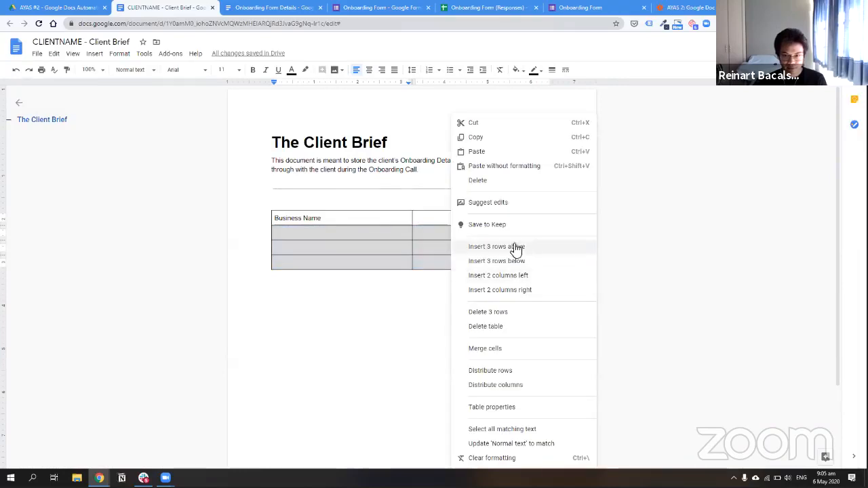
{"action": "left_click", "coordinate": [515, 248]}
{"action": "type", "text": "Facebook"}
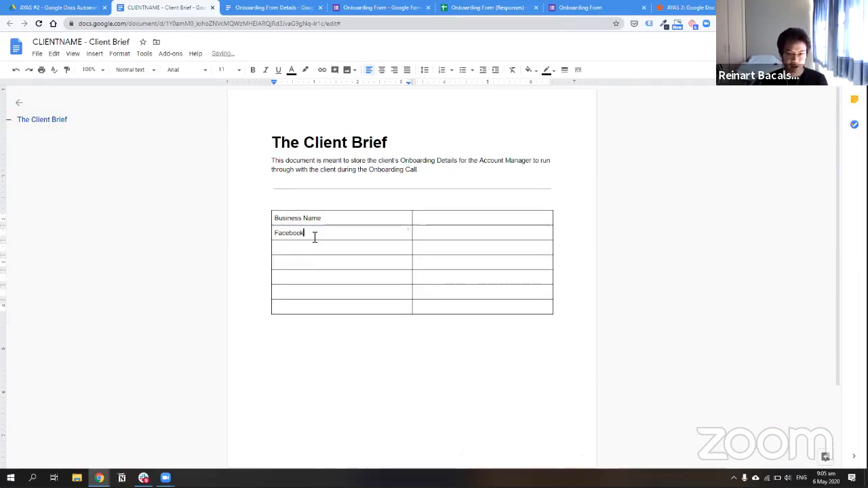
{"action": "type", "text": " Page URL"}
{"action": "key", "text": "Down"}
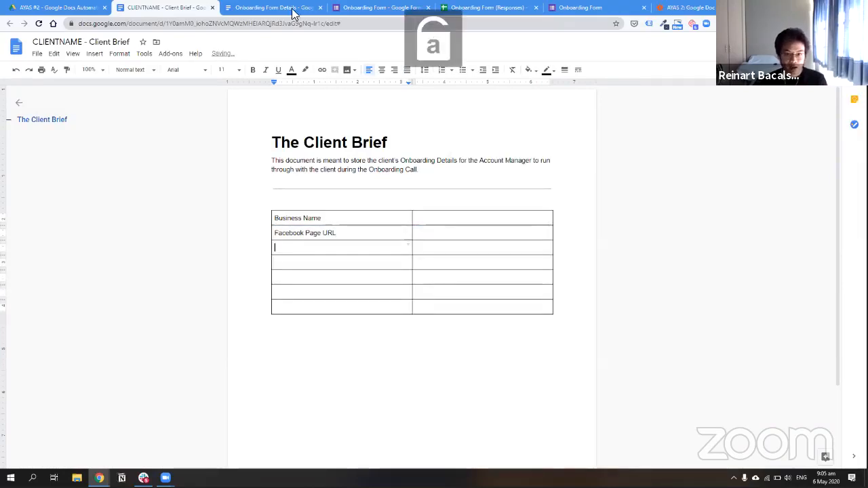
{"action": "left_click", "coordinate": [367, 8]}
{"action": "left_click", "coordinate": [88, 7]}
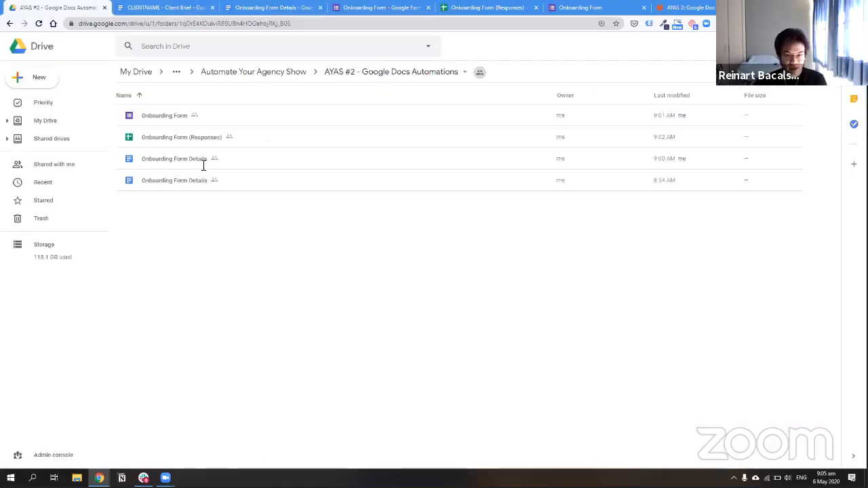
{"action": "left_click", "coordinate": [164, 8]}
Move Facebook Page URL down to row 3 and label another row Facebook Ad Account ID
{"action": "key", "text": "ctrl+a"}
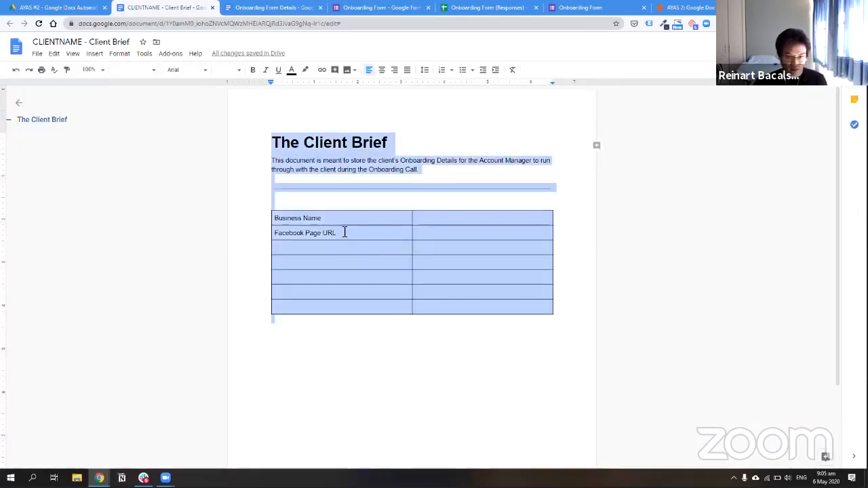
{"action": "triple_click", "coordinate": [279, 235]}
{"action": "key", "text": "ctrl+x"}
{"action": "left_click", "coordinate": [302, 247]}
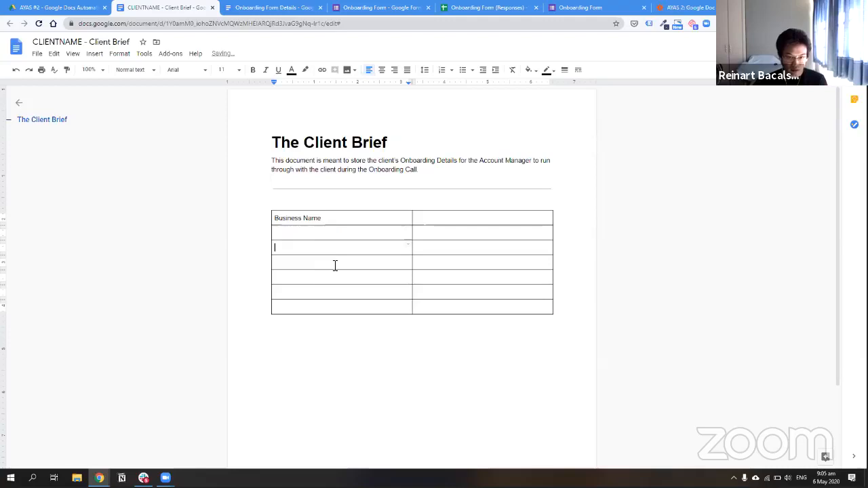
{"action": "key", "text": "ctrl+v"}
{"action": "left_click", "coordinate": [334, 265]}
{"action": "type", "text": "Facebook Ad "}
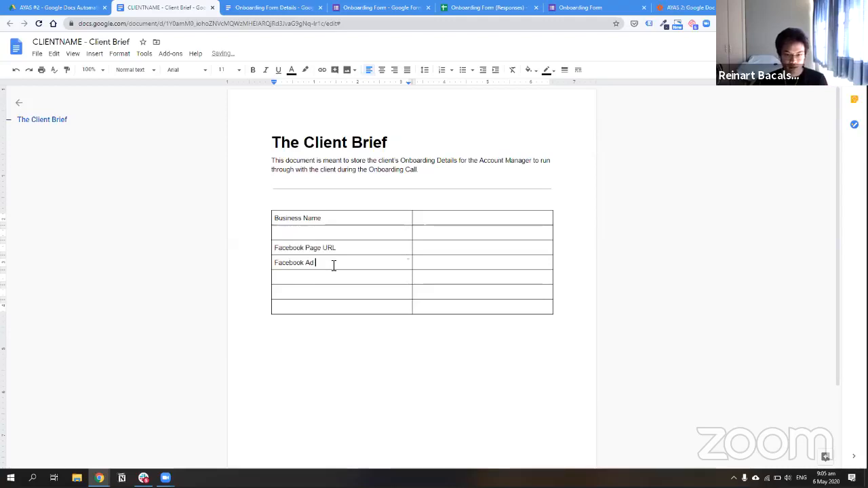
{"action": "type", "text": "Account ID"}
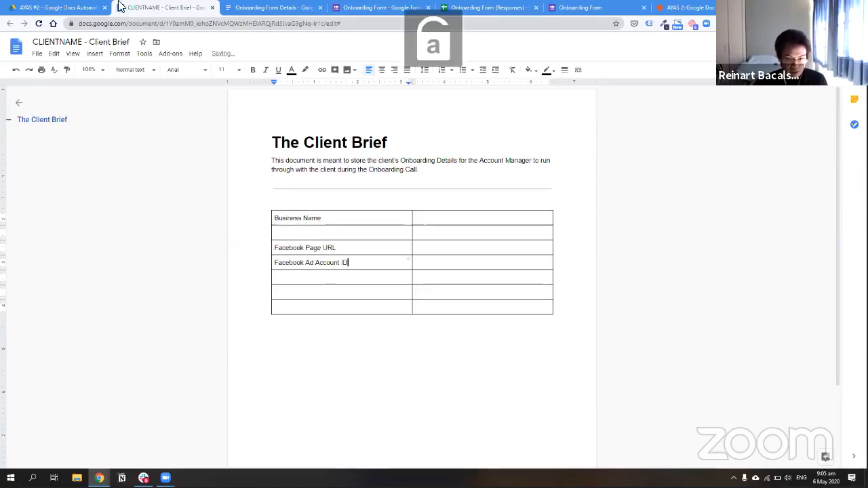
Label the sixth row Target Market and add a new last row labelled Product / Services
{"action": "left_click", "coordinate": [373, 8]}
{"action": "key", "text": "ctrl+shift+Tab"}
{"action": "key", "text": "ctrl+shift+Tab"}
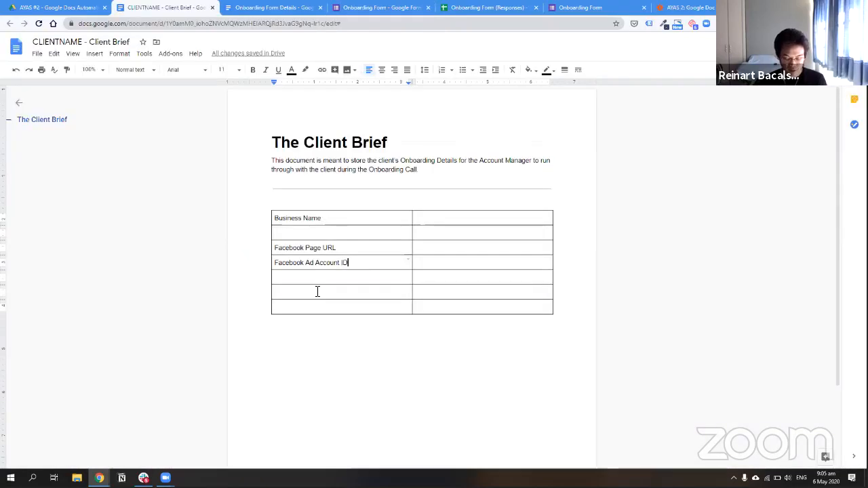
{"action": "left_click", "coordinate": [318, 292]}
{"action": "type", "text": "T"}
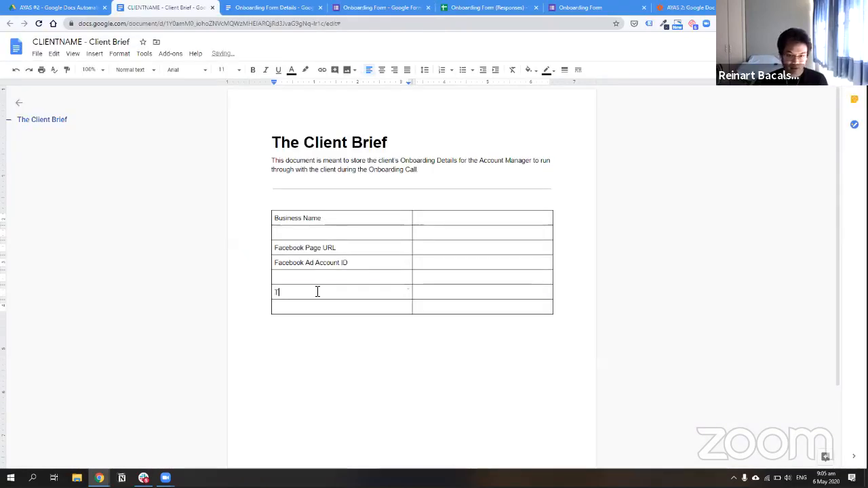
{"action": "type", "text": "arget Mai"}
{"action": "type", "text": "ket"}
{"action": "right_click", "coordinate": [319, 307]}
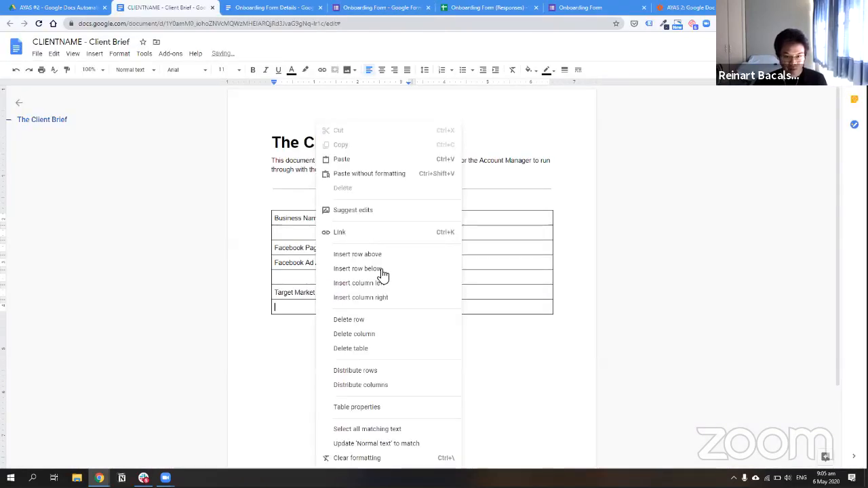
{"action": "key", "text": "Return"}
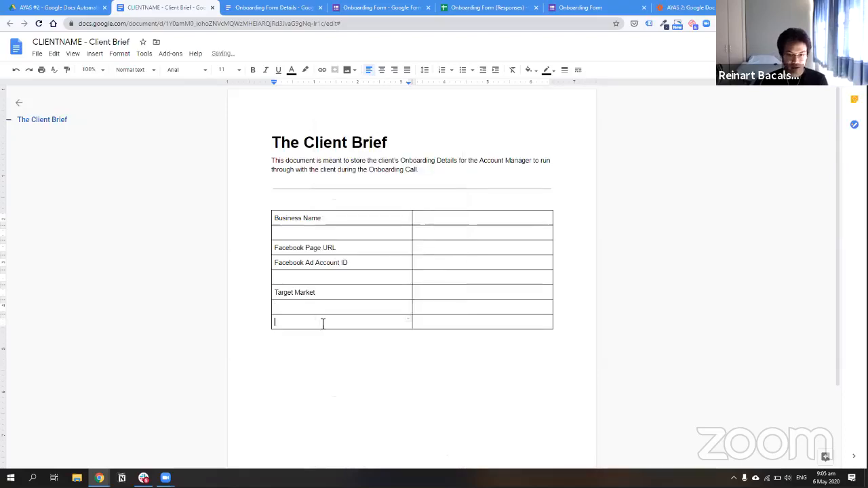
{"action": "type", "text": "Product /"}
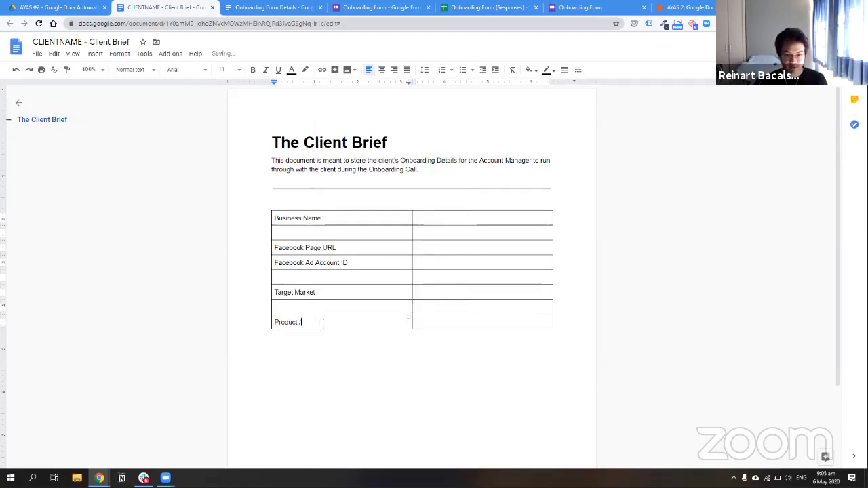
{"action": "type", "text": " Services"}
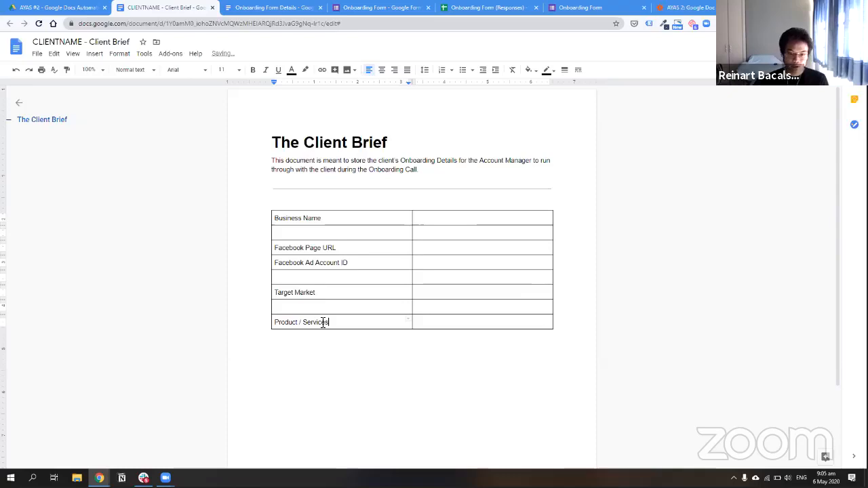
{"action": "left_click", "coordinate": [430, 220]}
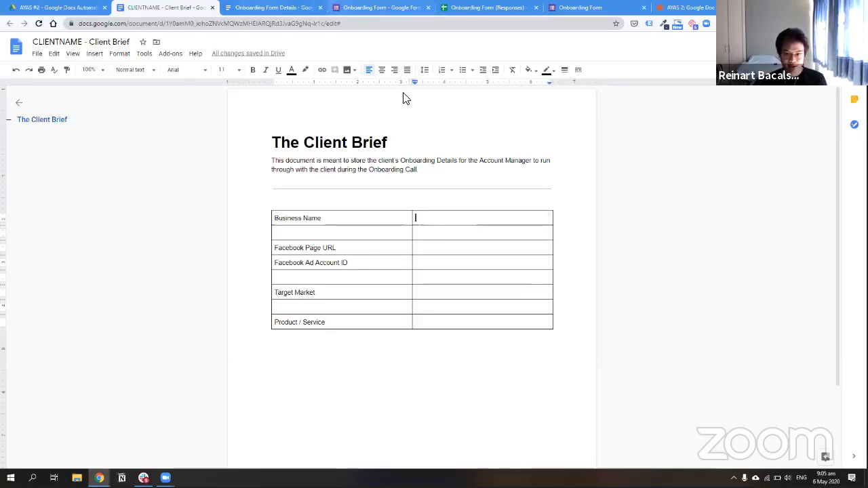
Search step 3's Template Document list for the 'CLIENTNAME - Client Brief' title
{"action": "key", "text": "ctrl+Tab"}
{"action": "key", "text": "ctrl+9"}
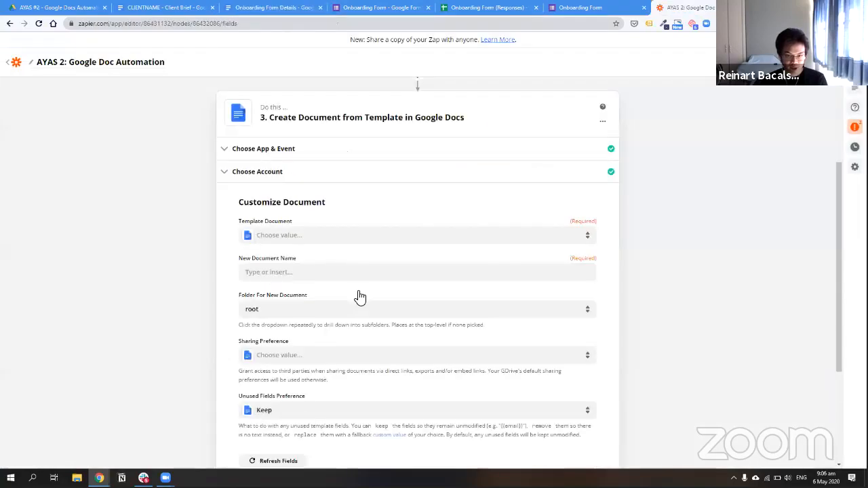
{"action": "scroll", "coordinate": [310, 155], "scroll_direction": "down", "scroll_amount": 2}
{"action": "left_click", "coordinate": [312, 152]}
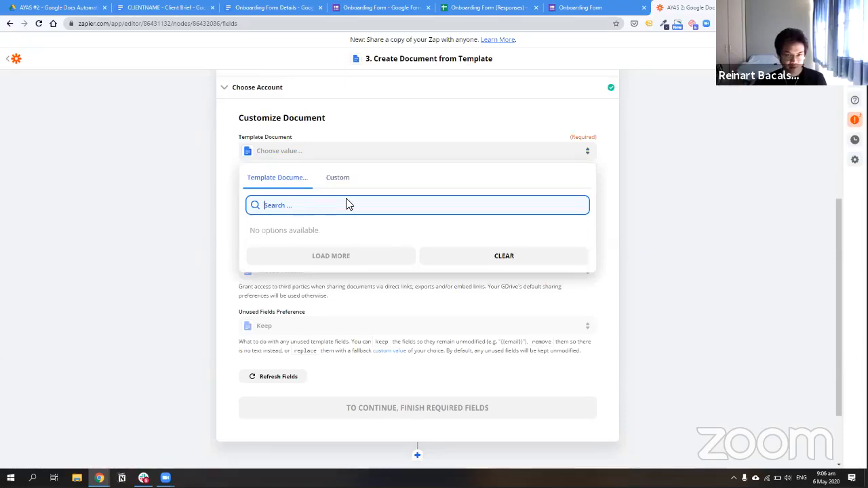
{"action": "type", "text": "client brief"}
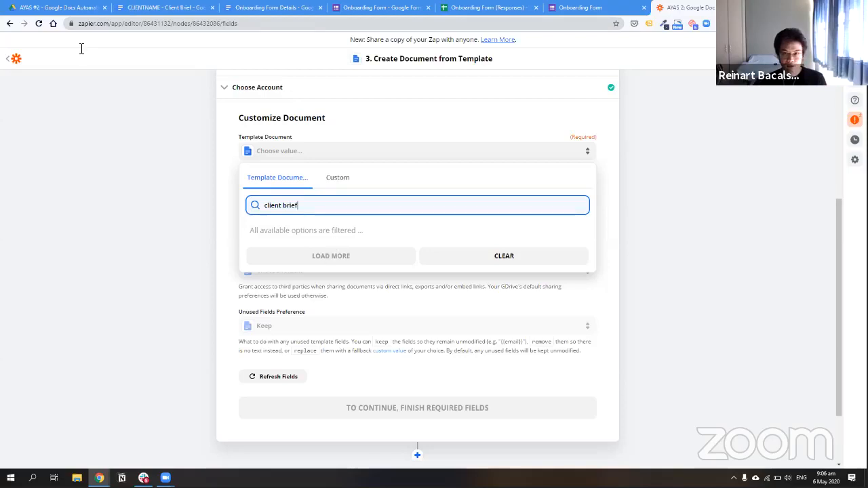
{"action": "left_click", "coordinate": [164, 8]}
{"action": "left_click", "coordinate": [686, 8]}
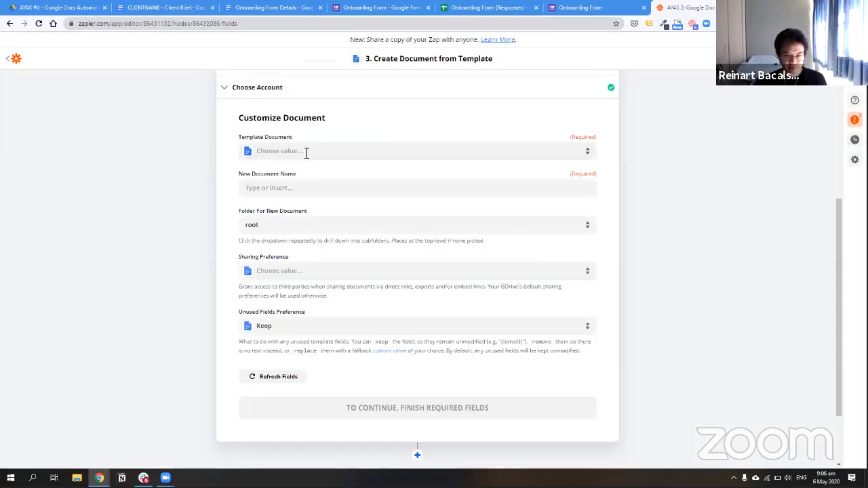
{"action": "left_click", "coordinate": [306, 152]}
{"action": "key", "text": "ctrl+v"}
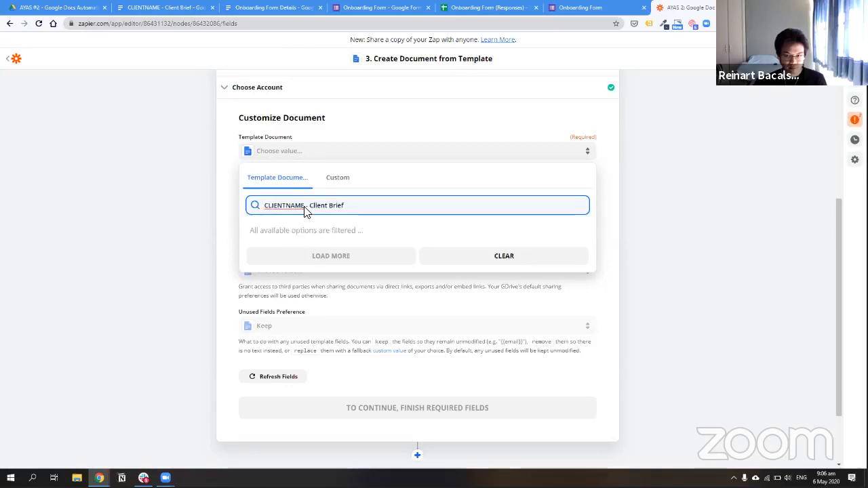
With no matching template found, switch Template Document to a Custom value entry
{"action": "scroll", "coordinate": [547, 294], "scroll_direction": "up", "scroll_amount": 1}
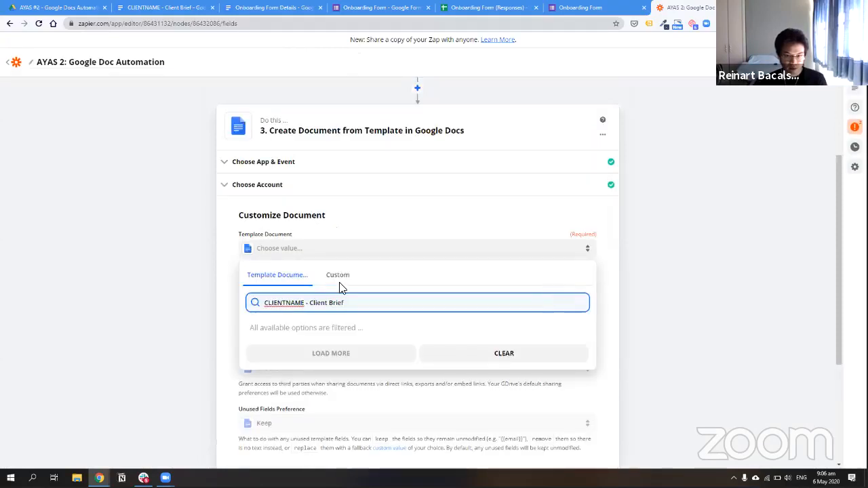
{"action": "left_click", "coordinate": [332, 308]}
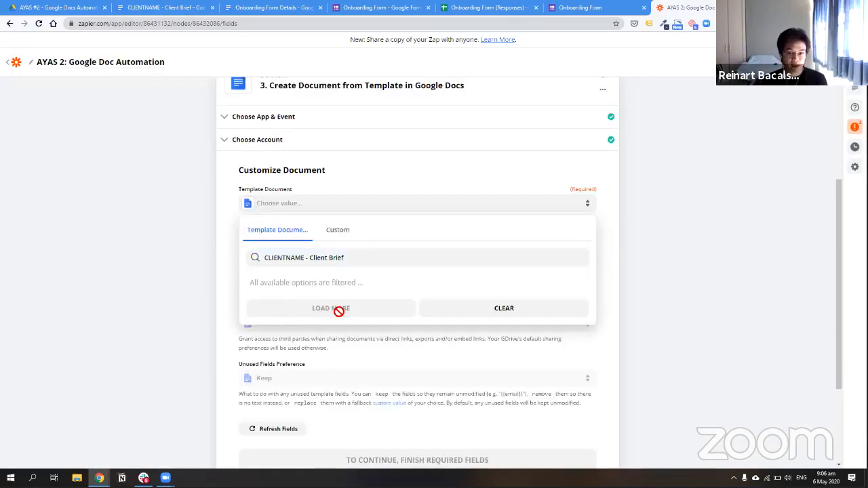
{"action": "left_click", "coordinate": [337, 231]}
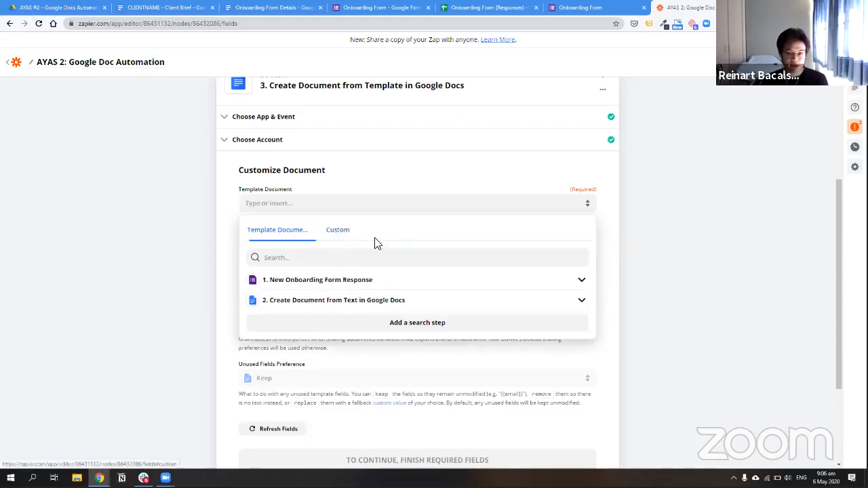
{"action": "left_click", "coordinate": [285, 204]}
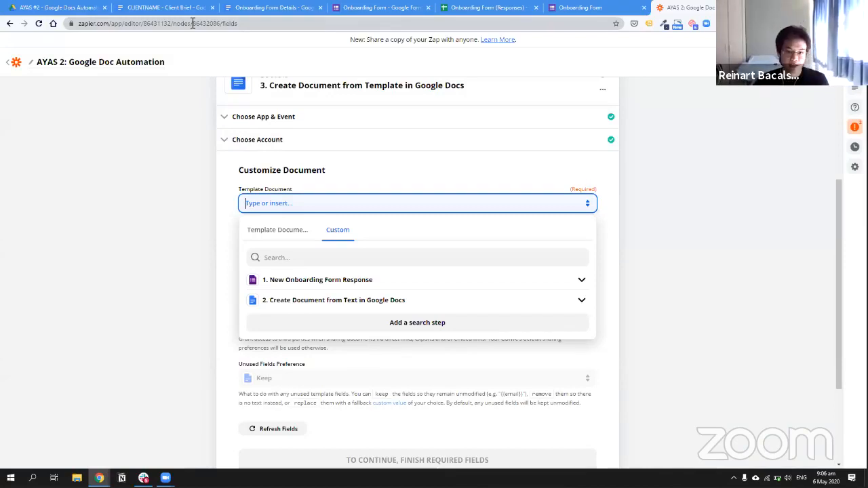
Copy the document ID from the Client Brief's URL and paste it into Zapier's Template Document field
{"action": "left_click", "coordinate": [175, 7]}
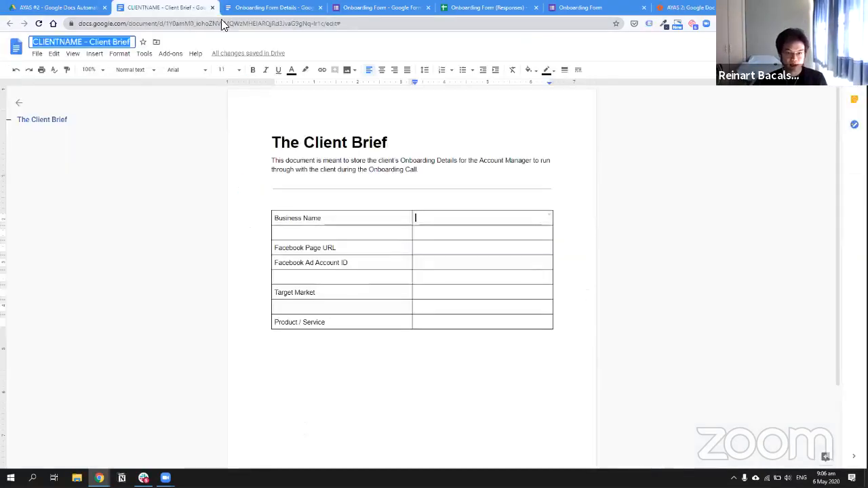
{"action": "left_click", "coordinate": [181, 25]}
{"action": "left_click", "coordinate": [188, 23]}
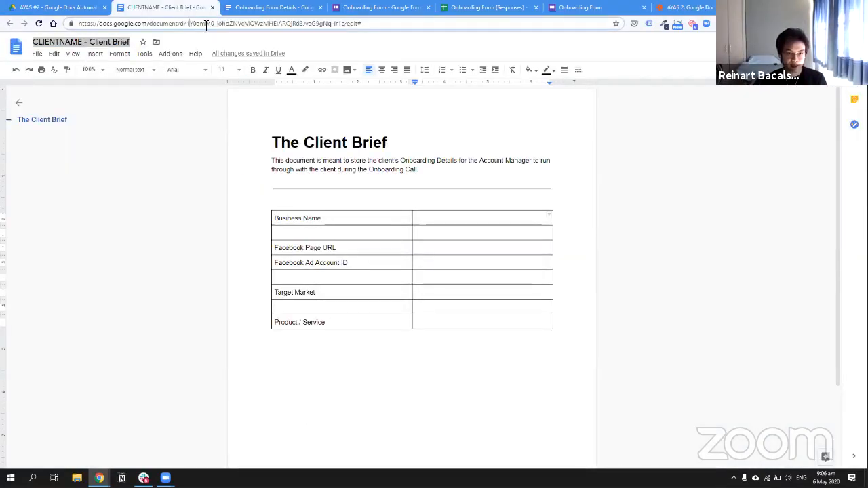
{"action": "left_click", "coordinate": [344, 24], "text": "shift"}
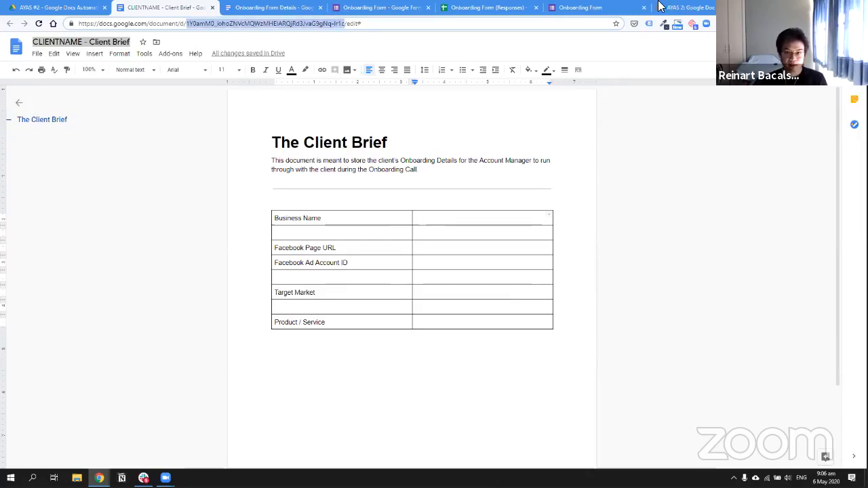
{"action": "key", "text": "ctrl+c"}
{"action": "key", "text": "ctrl+9"}
{"action": "key", "text": "ctrl+v"}
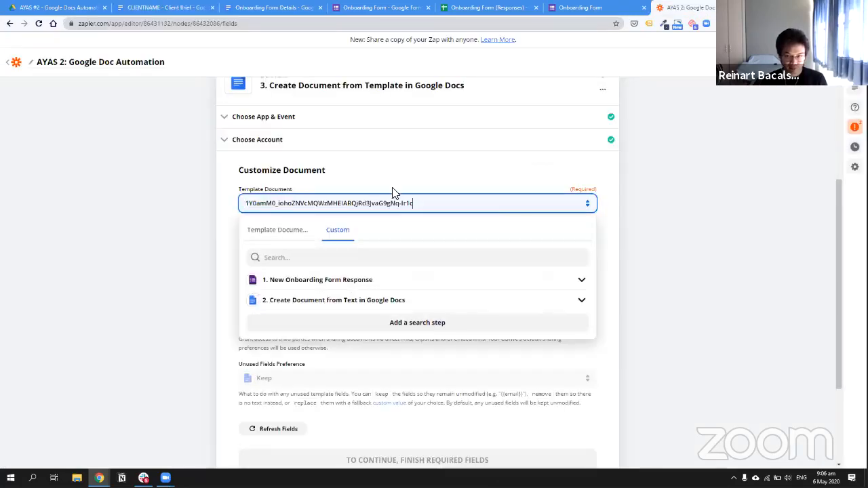
{"action": "left_click", "coordinate": [234, 221]}
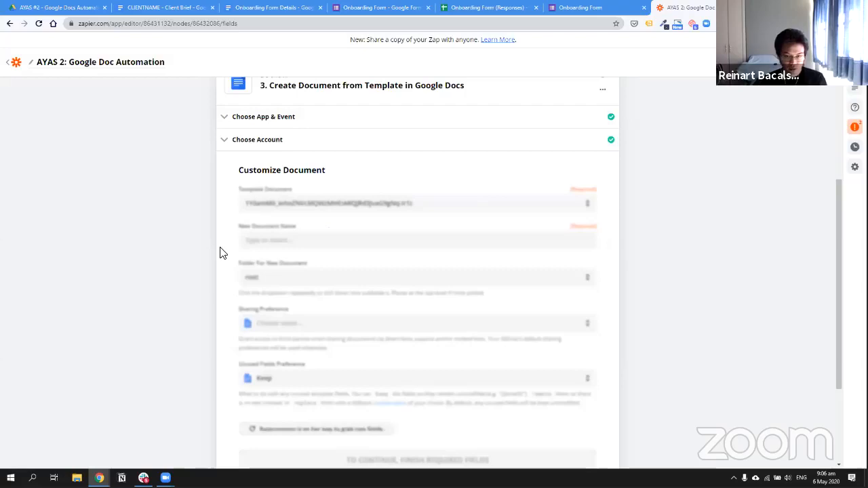
{"action": "scroll", "coordinate": [279, 195], "scroll_direction": "down", "scroll_amount": 1}
{"action": "left_click", "coordinate": [281, 195]}
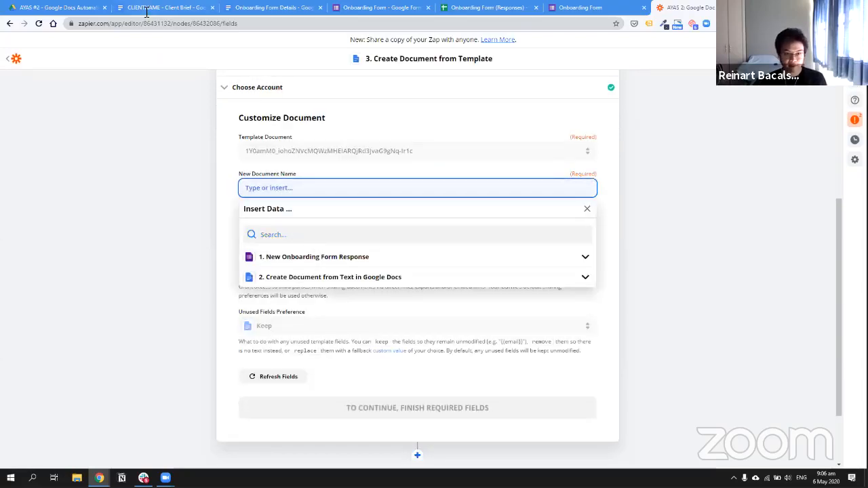
Browse the full list of form response fields available for mapping
{"action": "left_click", "coordinate": [292, 256]}
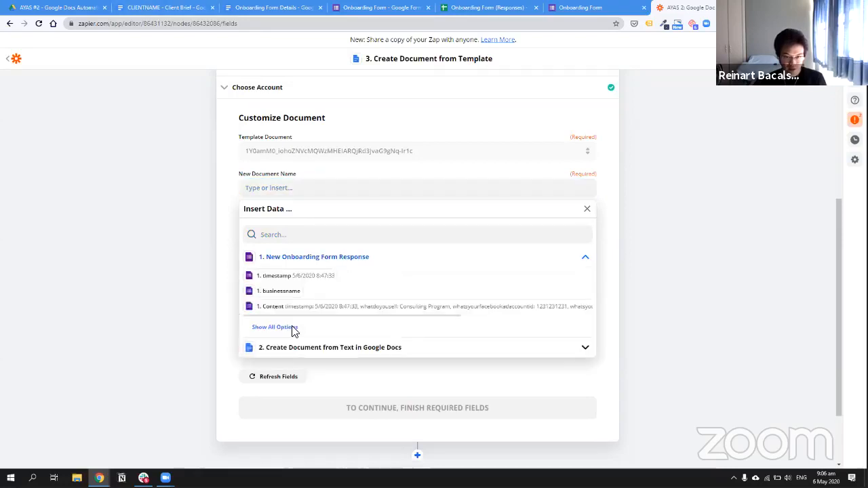
{"action": "left_click", "coordinate": [360, 328]}
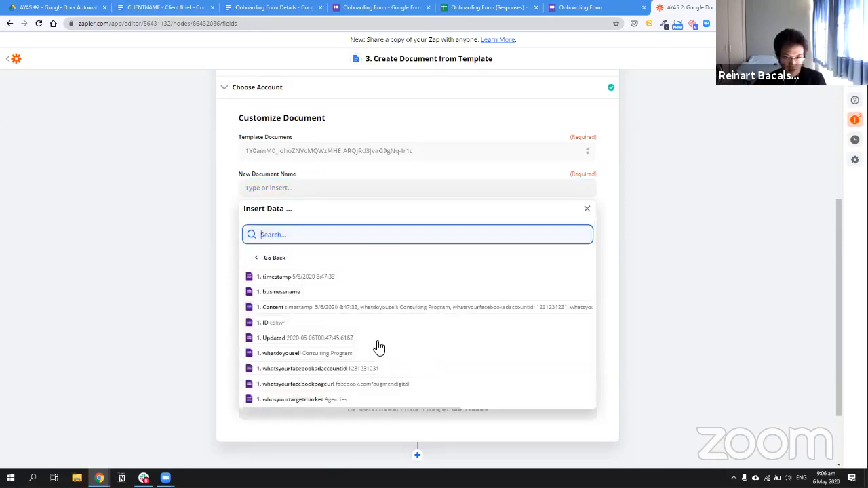
{"action": "scroll", "coordinate": [284, 322], "scroll_direction": "down", "scroll_amount": 1}
{"action": "scroll", "coordinate": [312, 285], "scroll_direction": "down", "scroll_amount": 1}
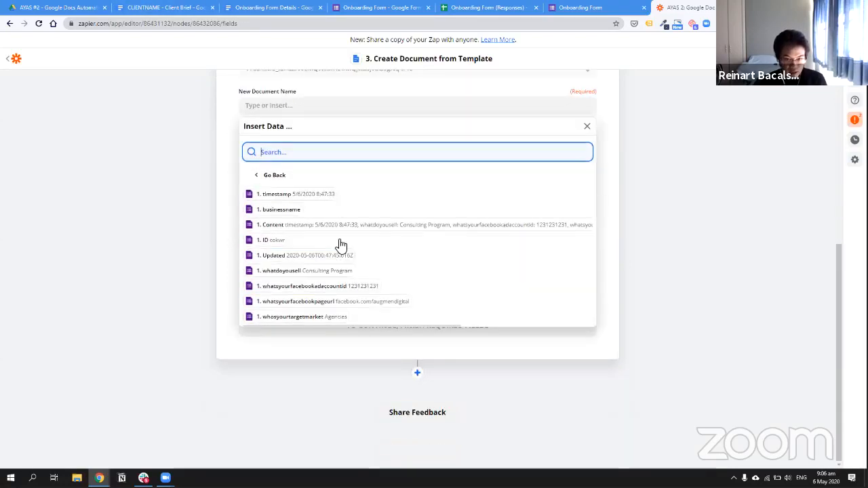
{"action": "scroll", "coordinate": [251, 295], "scroll_direction": "up", "scroll_amount": 1}
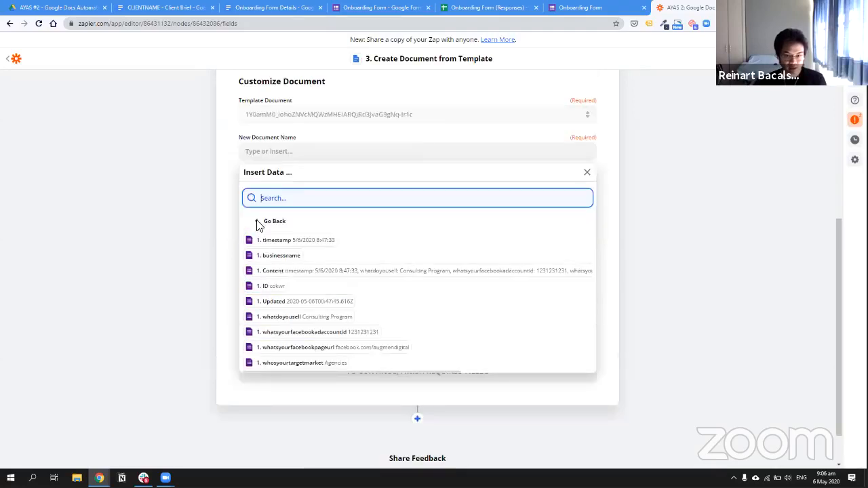
{"action": "scroll", "coordinate": [260, 226], "scroll_direction": "up", "scroll_amount": 6}
Change the trigger's test sample to Response C, which includes a Business Name answer
{"action": "left_click", "coordinate": [284, 114]}
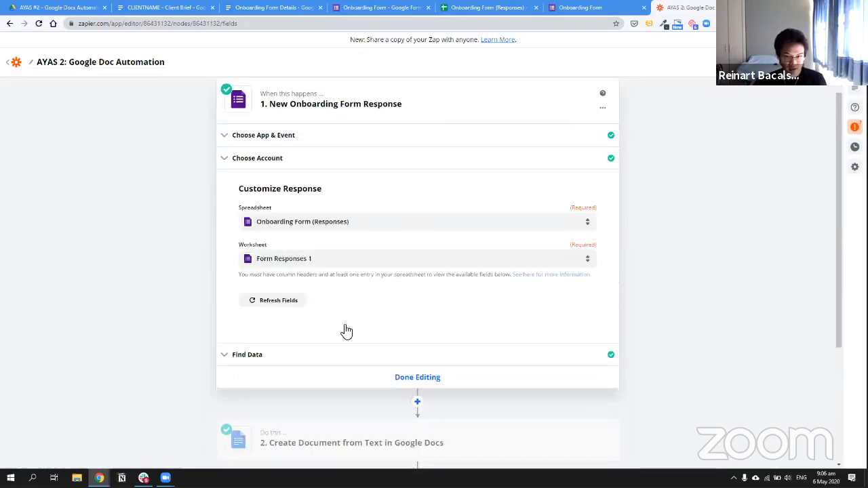
{"action": "left_click", "coordinate": [349, 232]}
{"action": "left_click", "coordinate": [370, 303]}
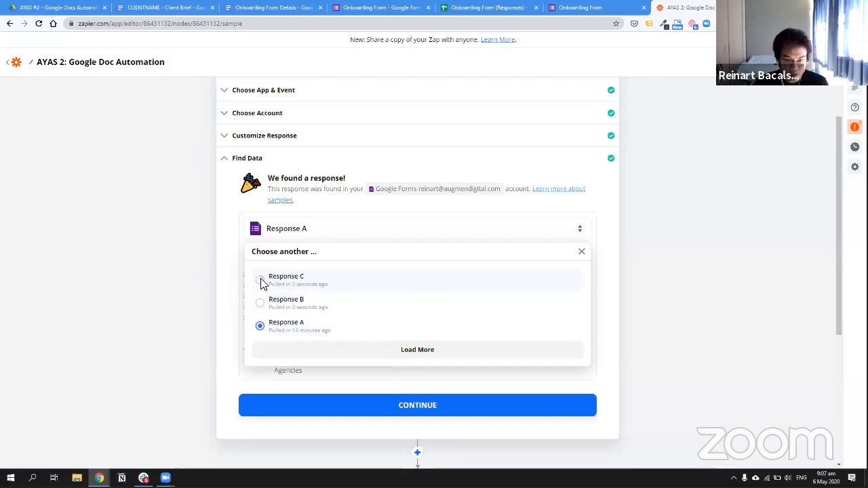
{"action": "left_click", "coordinate": [262, 280]}
{"action": "left_click_drag", "start_coordinate": [312, 327], "coordinate": [360, 327]}
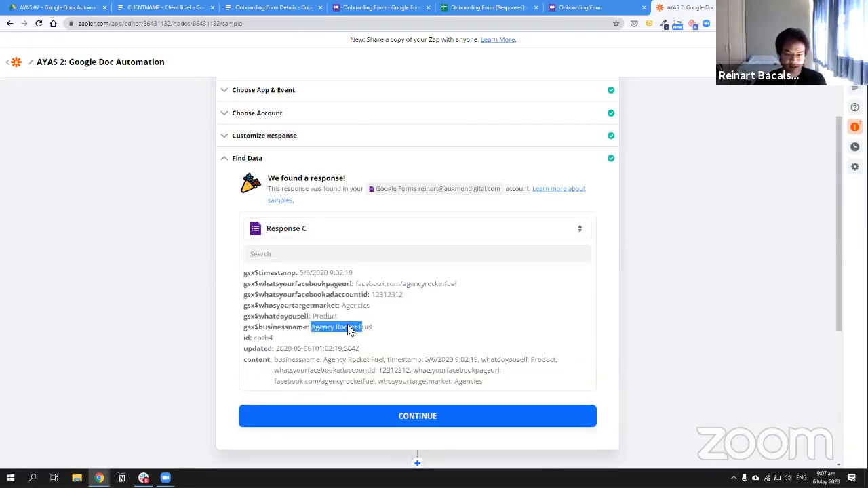
{"action": "left_click", "coordinate": [425, 292]}
{"action": "scroll", "coordinate": [457, 298], "scroll_direction": "down", "scroll_amount": 2}
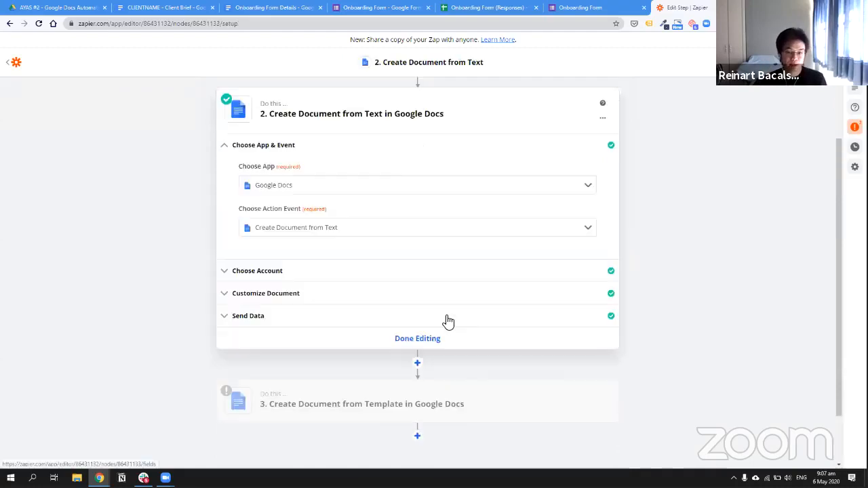
{"action": "left_click", "coordinate": [477, 331]}
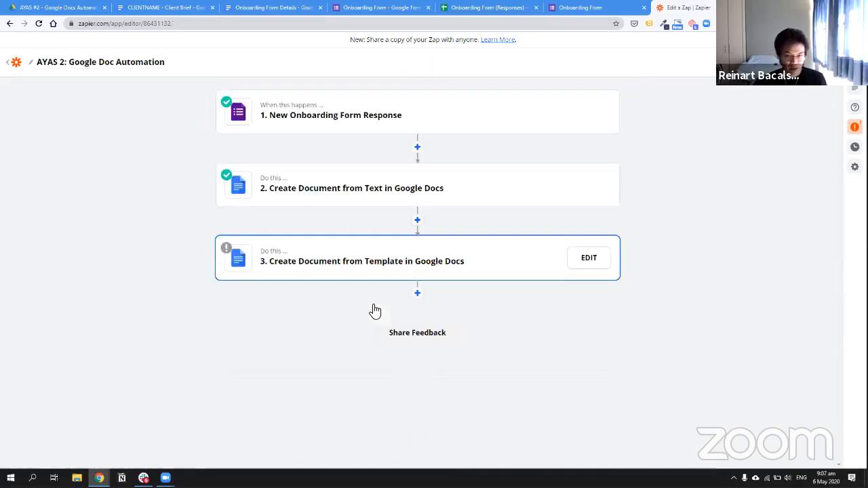
Name step 3's new document with the businessname answer followed by ' - Client Brief'
{"action": "left_click", "coordinate": [290, 203]}
{"action": "left_click", "coordinate": [310, 282]}
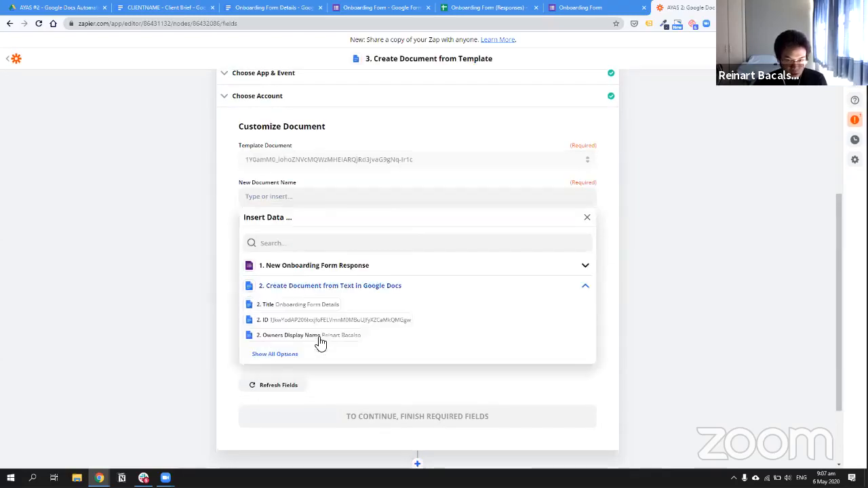
{"action": "left_click", "coordinate": [274, 354]}
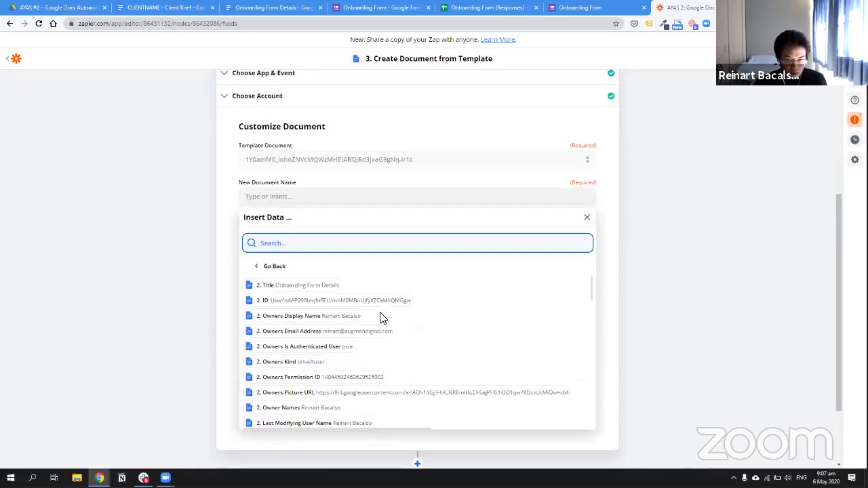
{"action": "scroll", "coordinate": [380, 326], "scroll_direction": "down", "scroll_amount": 1}
{"action": "scroll", "coordinate": [309, 222], "scroll_direction": "up", "scroll_amount": 1}
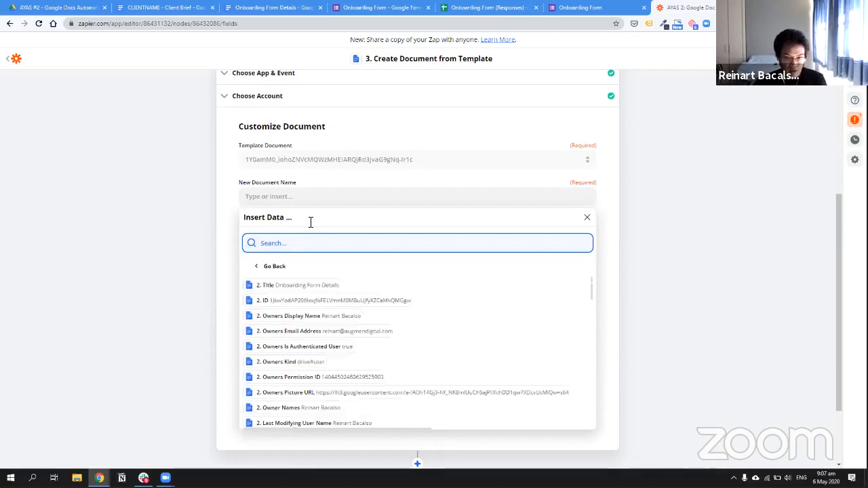
{"action": "scroll", "coordinate": [303, 271], "scroll_direction": "up", "scroll_amount": 2}
{"action": "left_click", "coordinate": [268, 409]}
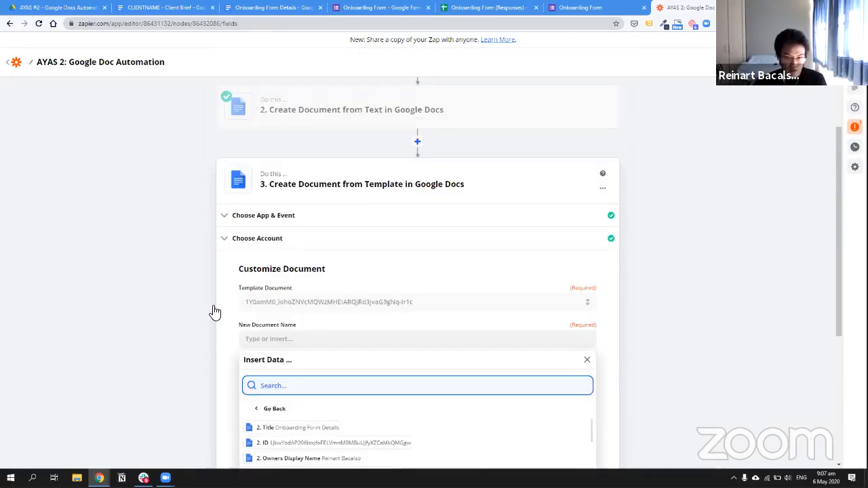
{"action": "scroll", "coordinate": [345, 270], "scroll_direction": "down", "scroll_amount": 2}
{"action": "left_click", "coordinate": [345, 267]}
{"action": "left_click", "coordinate": [314, 341]}
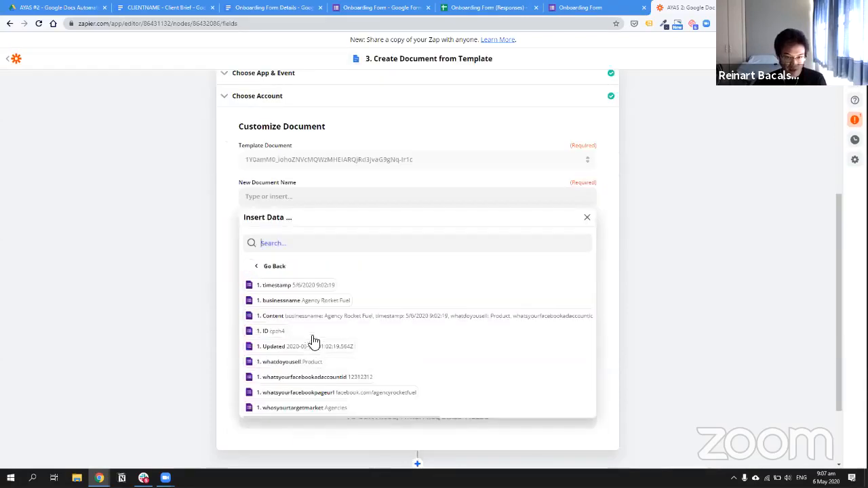
{"action": "left_click", "coordinate": [281, 301]}
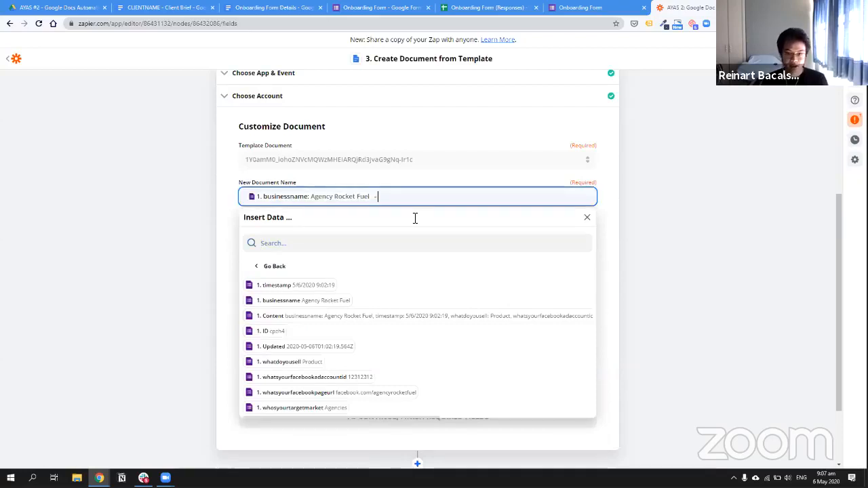
{"action": "type", "text": "- Client Brie"}
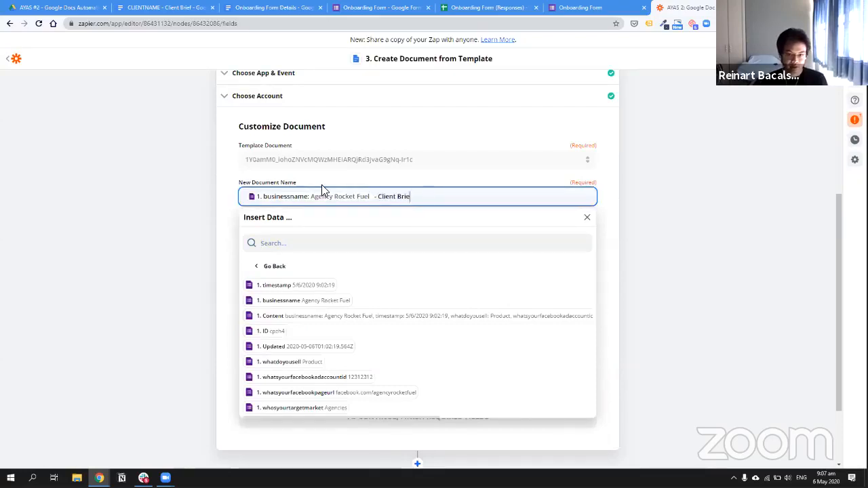
{"action": "type", "text": "f"}
{"action": "left_click", "coordinate": [227, 183]}
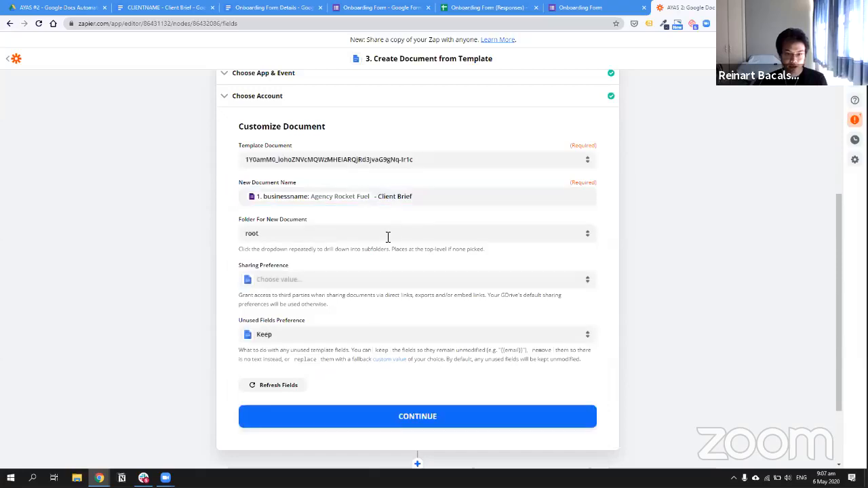
Save new documents in the AYAS #2 - Google Docs Automations folder, leaving Unused Fields on Keep
{"action": "left_click", "coordinate": [386, 239]}
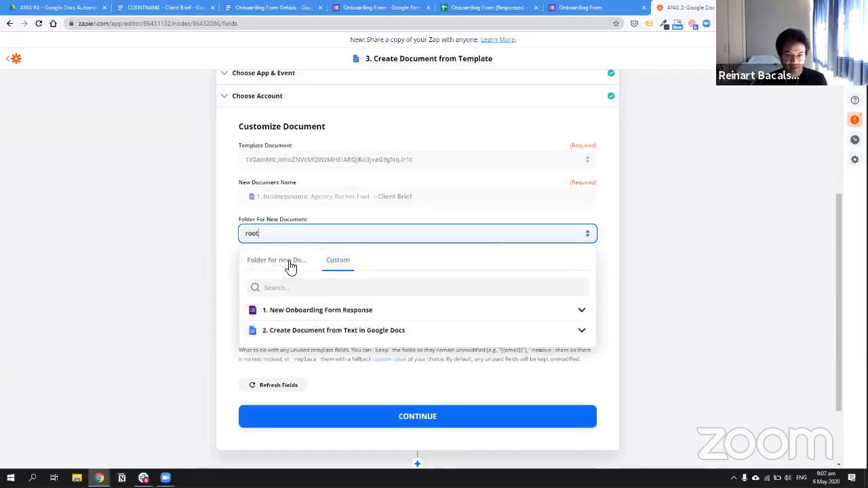
{"action": "left_click", "coordinate": [288, 264]}
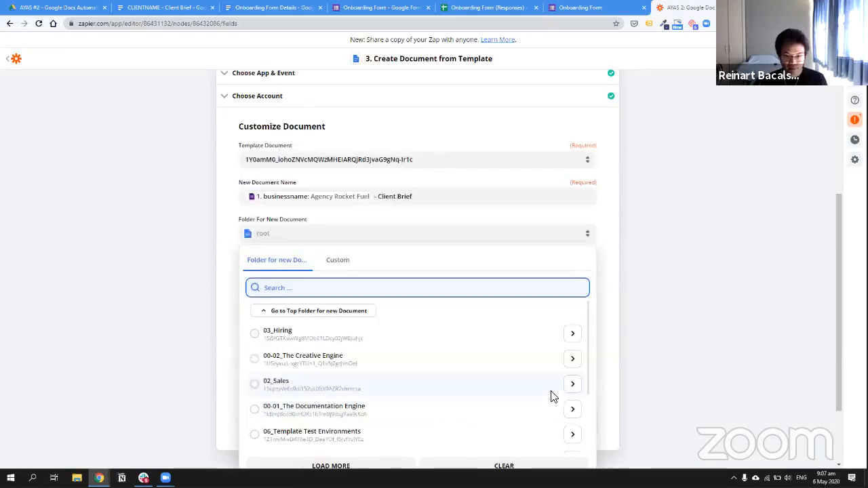
{"action": "scroll", "coordinate": [563, 387], "scroll_direction": "down", "scroll_amount": 2}
{"action": "left_click", "coordinate": [573, 371]}
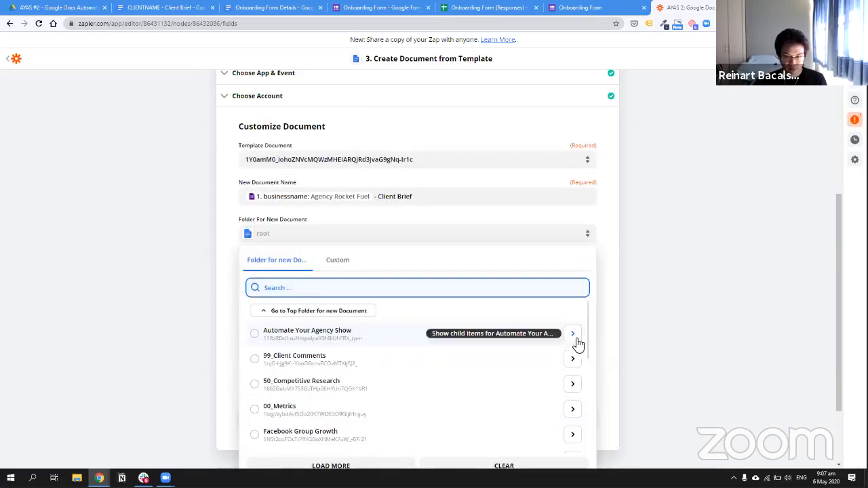
{"action": "left_click", "coordinate": [256, 334]}
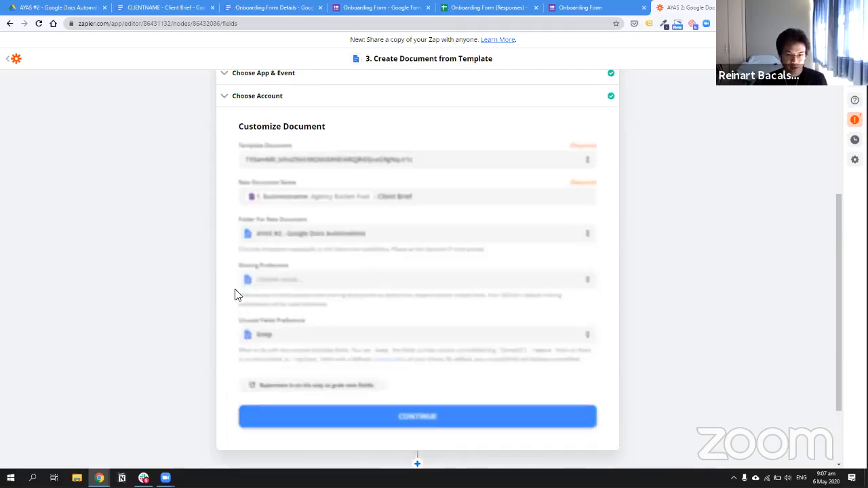
{"action": "scroll", "coordinate": [274, 315], "scroll_direction": "down", "scroll_amount": 1}
{"action": "left_click", "coordinate": [313, 290]}
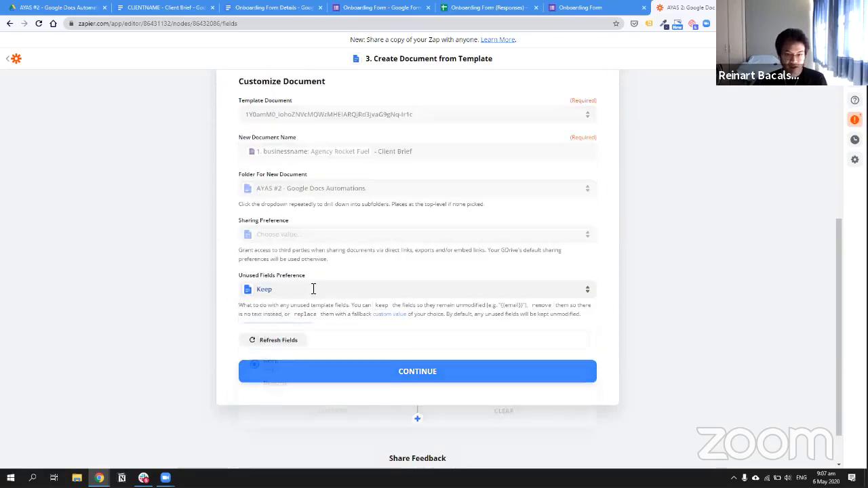
{"action": "left_click", "coordinate": [286, 349]}
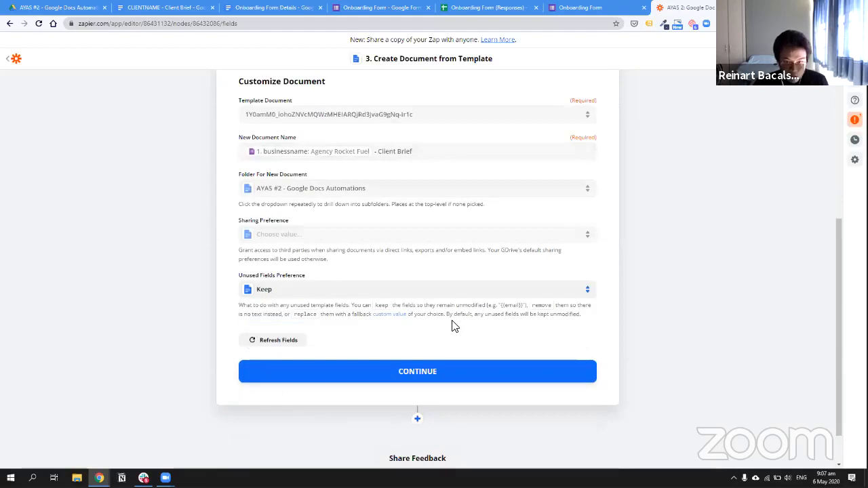
{"action": "double_click", "coordinate": [521, 306]}
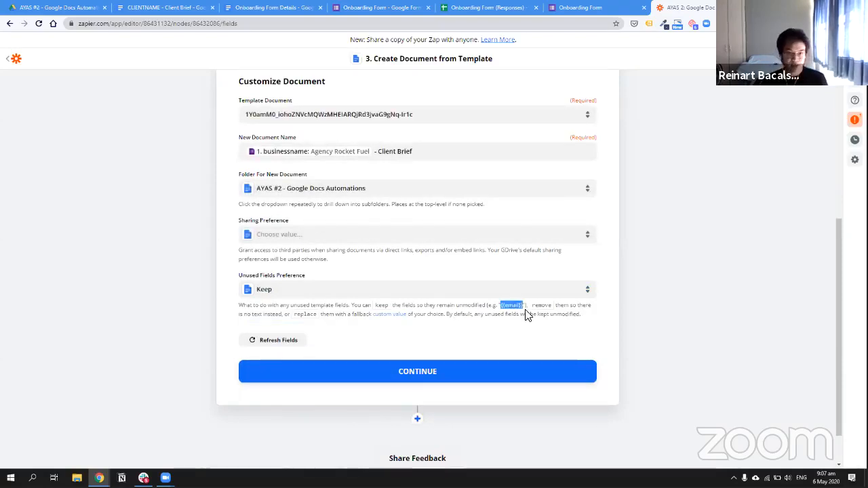
{"action": "left_click", "coordinate": [207, 12]}
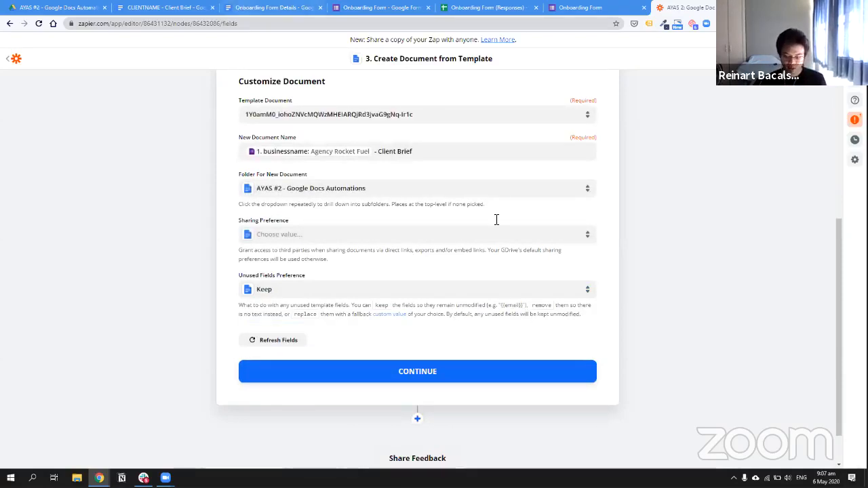
Type {{businessname}}, {{pageurl}} and {{adaccount}}{{targetmarket}}{{product}} placeholders into the table's value cells
{"action": "type", "text": "{{"}
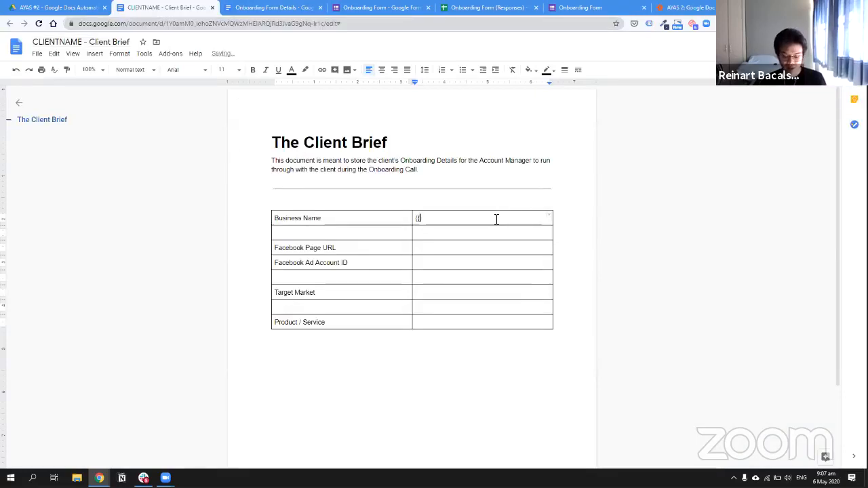
{"action": "type", "text": "businessName"}
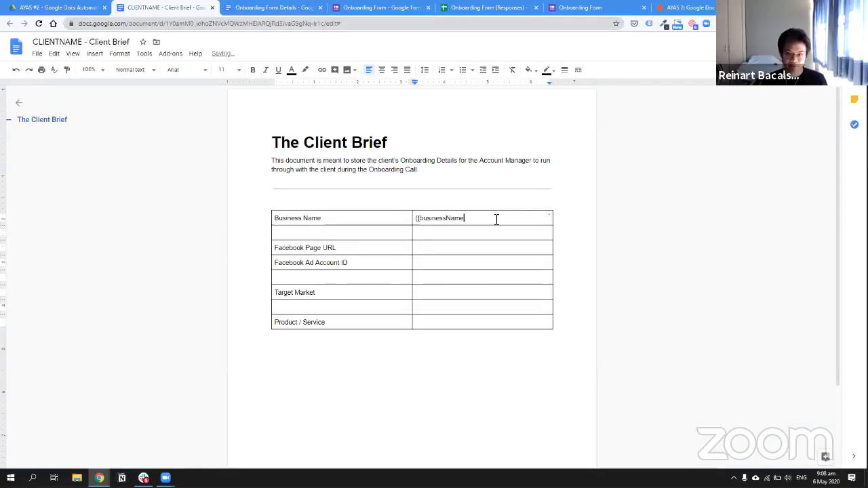
{"action": "key", "text": "BackSpace"}
{"action": "key", "text": "BackSpace"}
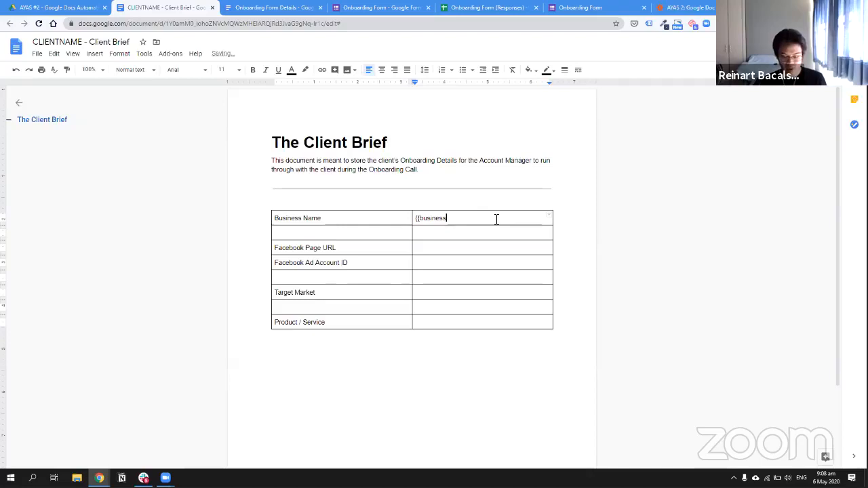
{"action": "type", "text": "name"}
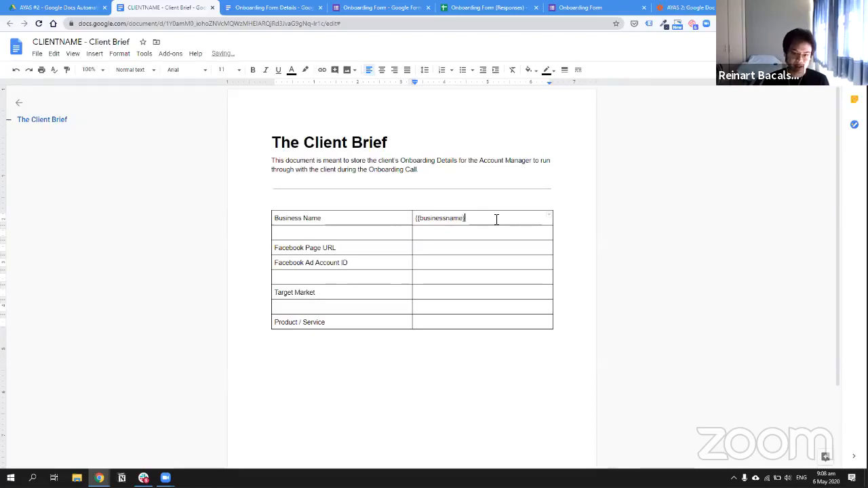
{"action": "type", "text": "}}"}
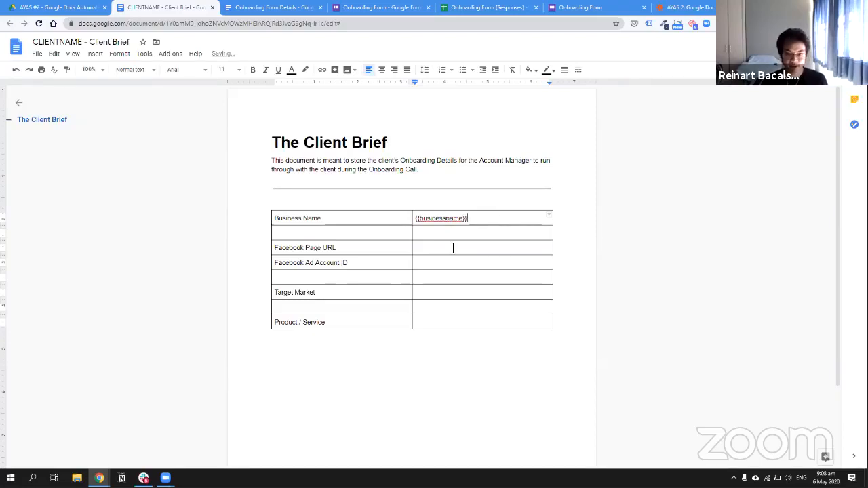
{"action": "left_click", "coordinate": [453, 248]}
{"action": "type", "text": "{{p"}
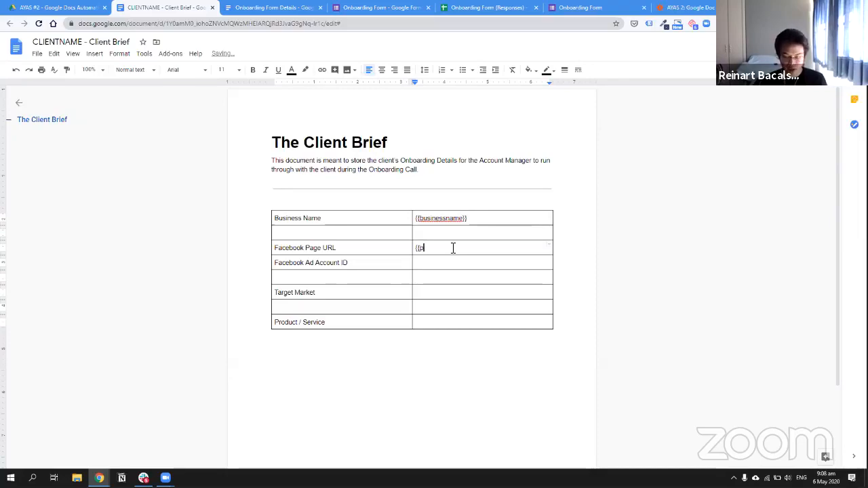
{"action": "type", "text": "ageurl"}
{"action": "type", "text": "}}"}
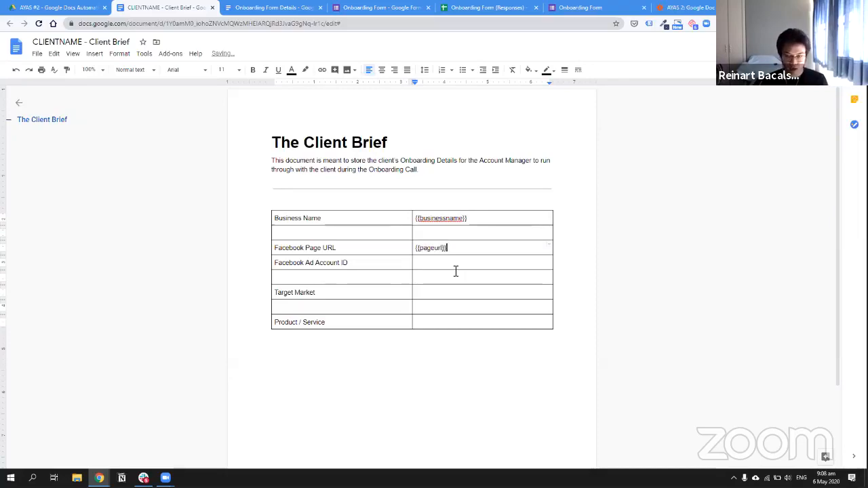
{"action": "left_click", "coordinate": [466, 262]}
{"action": "type", "text": "{{adacc"}
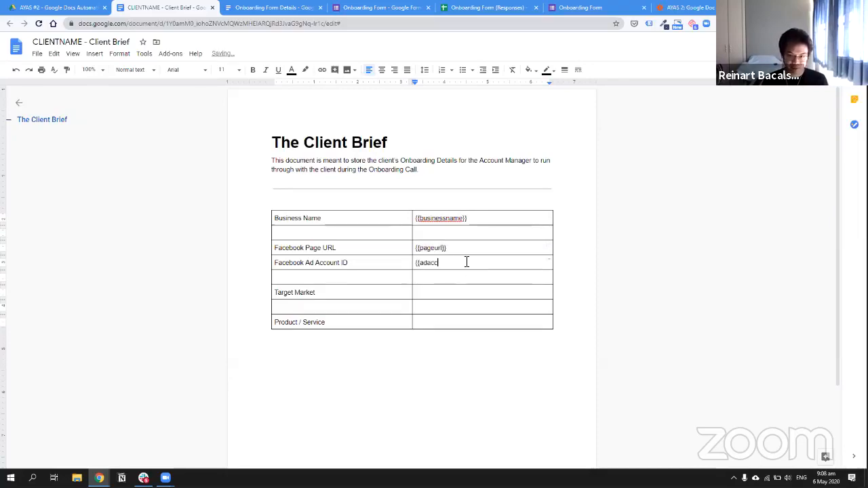
{"action": "type", "text": "ount}}"}
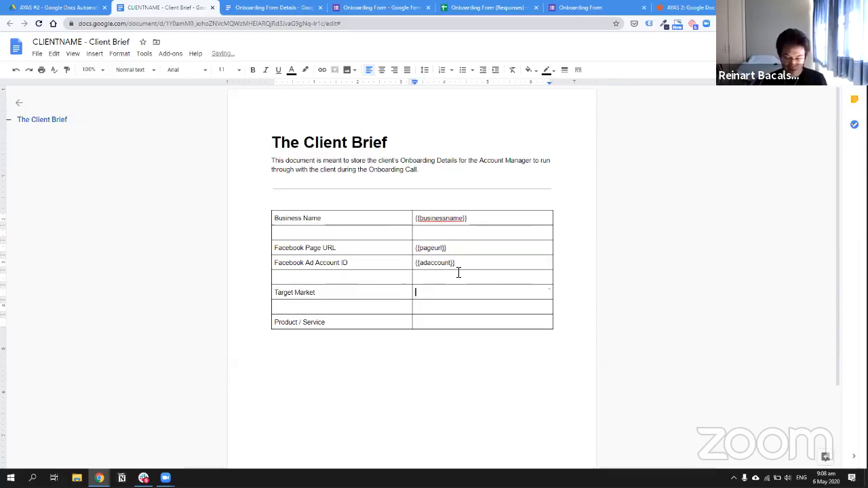
{"action": "type", "text": "{{targetmarket}}"}
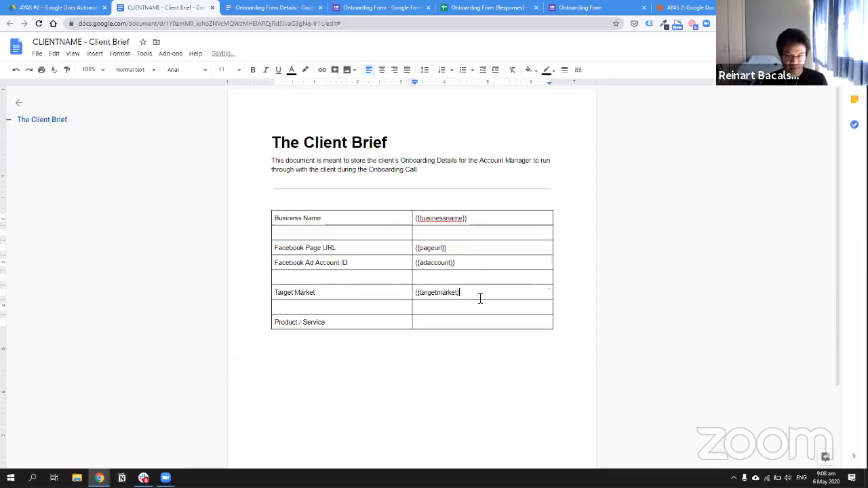
{"action": "type", "text": "{{"}
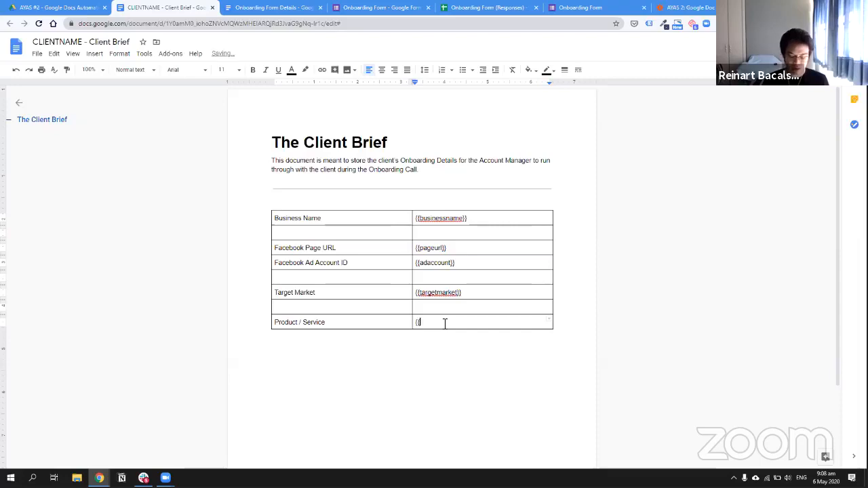
{"action": "type", "text": "product}}"}
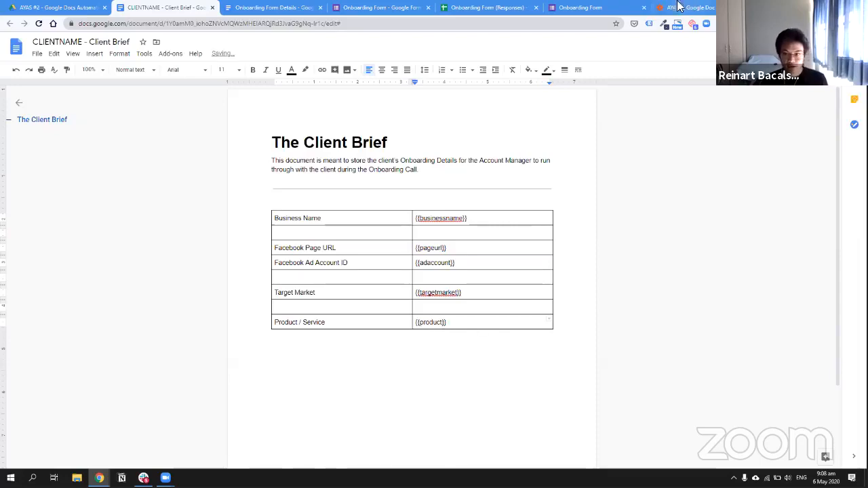
Reload the template's placeholder fields and map the businessname answer into Businessname
{"action": "key", "text": "ctrl+shift+Tab"}
{"action": "key", "text": "ctrl+shift+Tab"}
{"action": "left_click", "coordinate": [272, 346]}
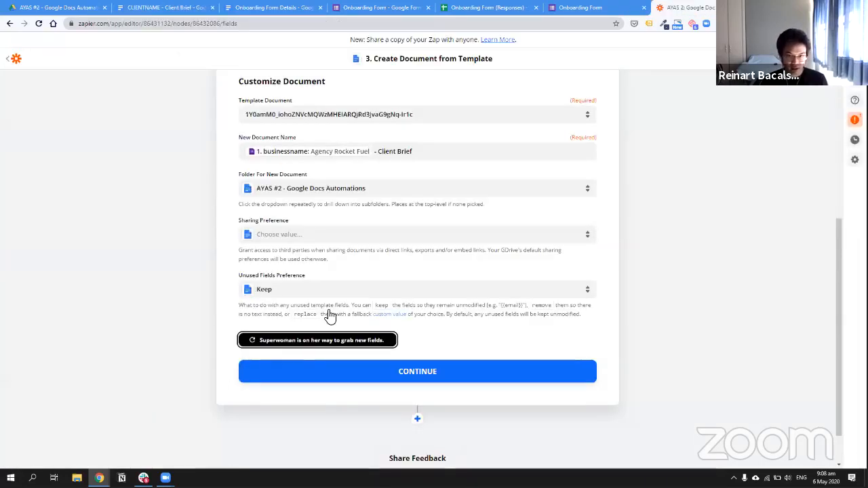
{"action": "scroll", "coordinate": [273, 260], "scroll_direction": "down", "scroll_amount": 2}
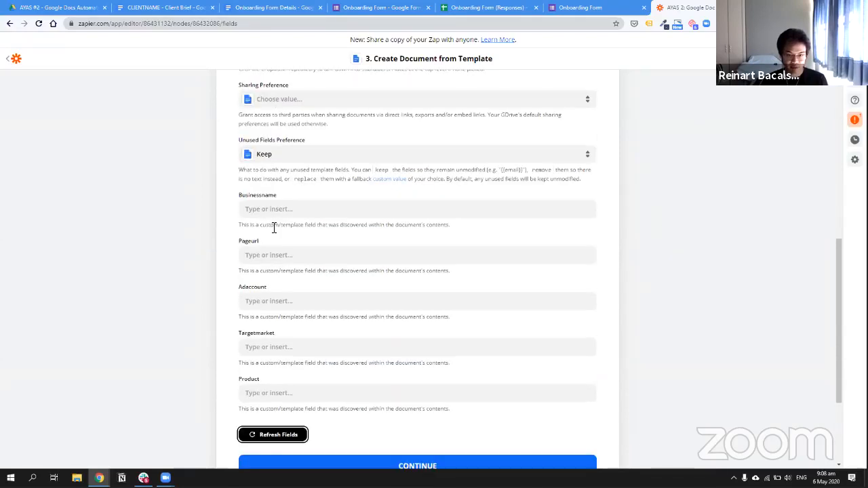
{"action": "left_click", "coordinate": [282, 214]}
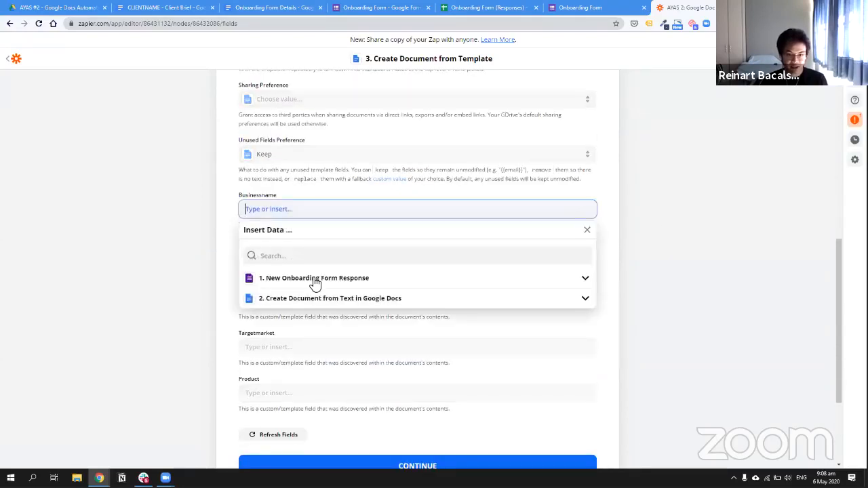
{"action": "left_click", "coordinate": [264, 279]}
{"action": "left_click", "coordinate": [305, 312]}
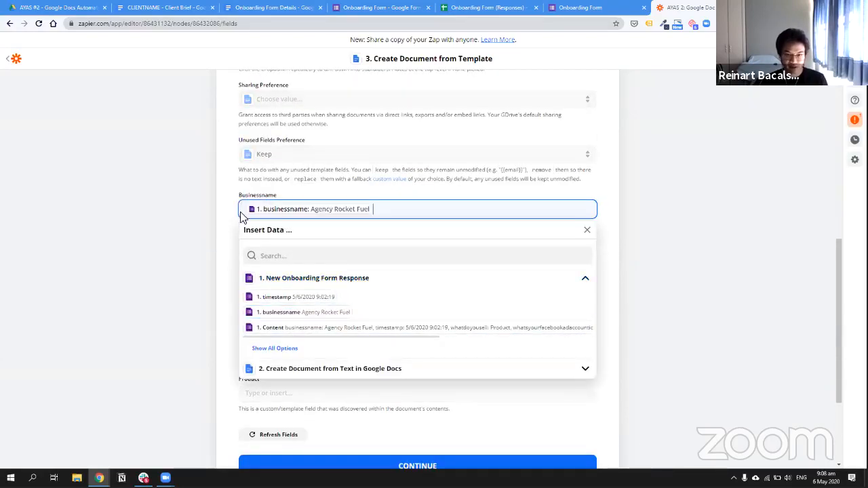
{"action": "left_click", "coordinate": [241, 227]}
Map the Facebook page URL answer into Pageurl and the ad account ID into Adaccount
{"action": "left_click", "coordinate": [287, 255]}
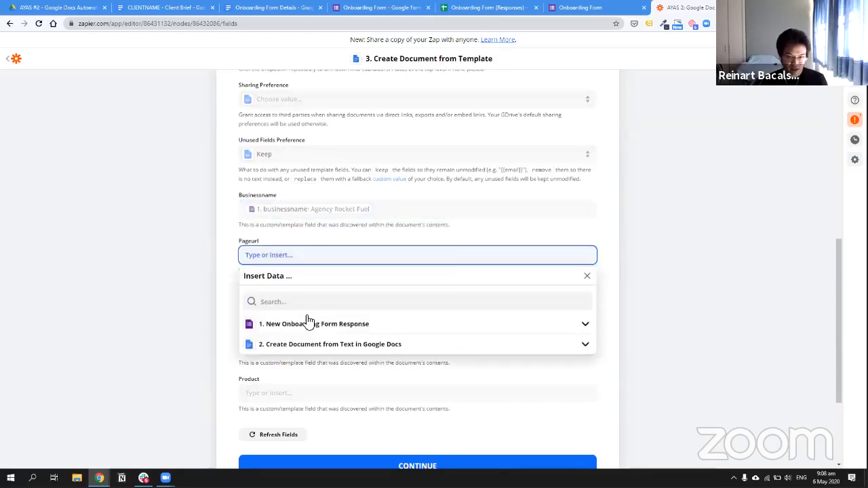
{"action": "left_click", "coordinate": [308, 324]}
{"action": "left_click", "coordinate": [287, 397]}
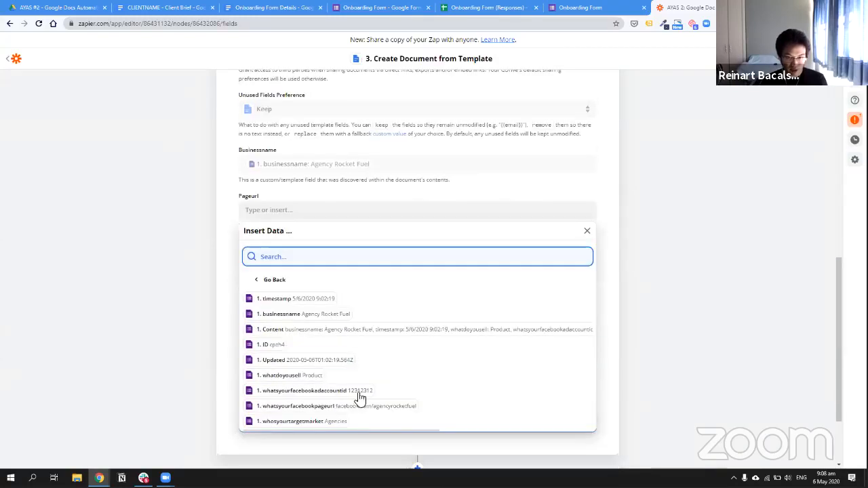
{"action": "left_click", "coordinate": [333, 406]}
{"action": "left_click", "coordinate": [233, 273]}
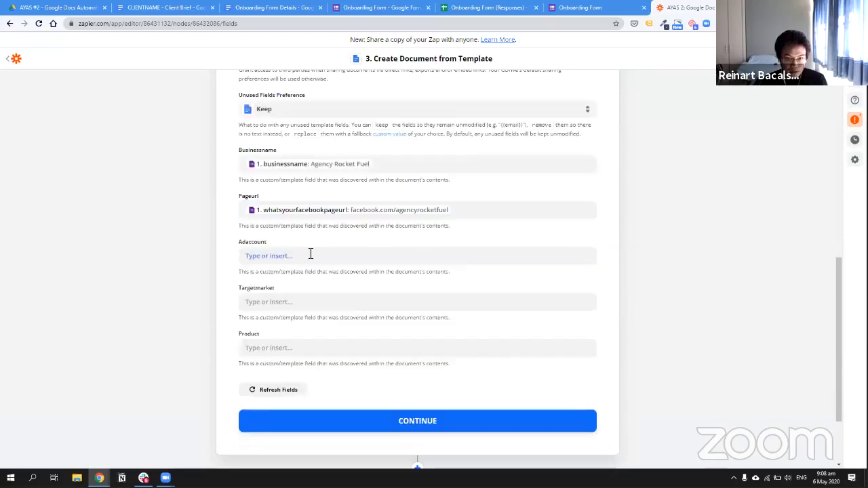
{"action": "left_click", "coordinate": [310, 255]}
{"action": "left_click", "coordinate": [339, 327]}
{"action": "scroll", "coordinate": [318, 360], "scroll_direction": "down", "scroll_amount": 1}
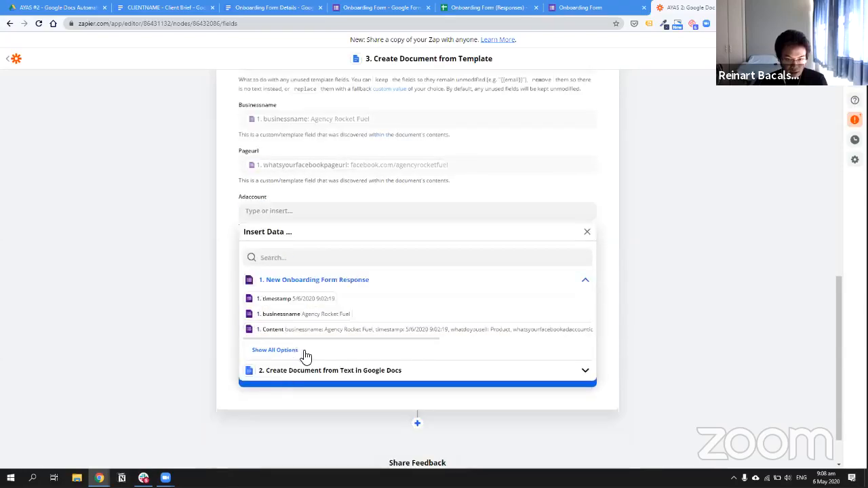
{"action": "left_click", "coordinate": [302, 352]}
{"action": "scroll", "coordinate": [389, 395], "scroll_direction": "down", "scroll_amount": 1}
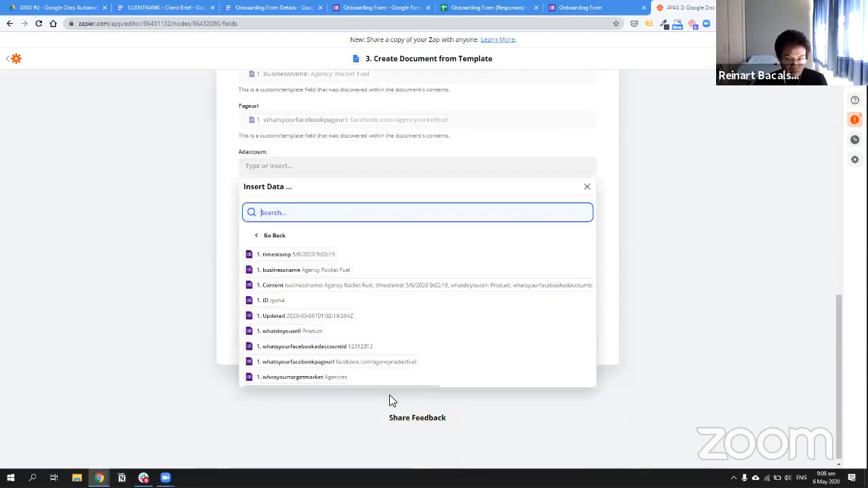
{"action": "left_click", "coordinate": [333, 347]}
{"action": "left_click", "coordinate": [227, 232]}
Map the target market answer into Targetmarket and whatdoyousell into Product, then continue
{"action": "left_click", "coordinate": [286, 215]}
{"action": "left_click", "coordinate": [326, 282]}
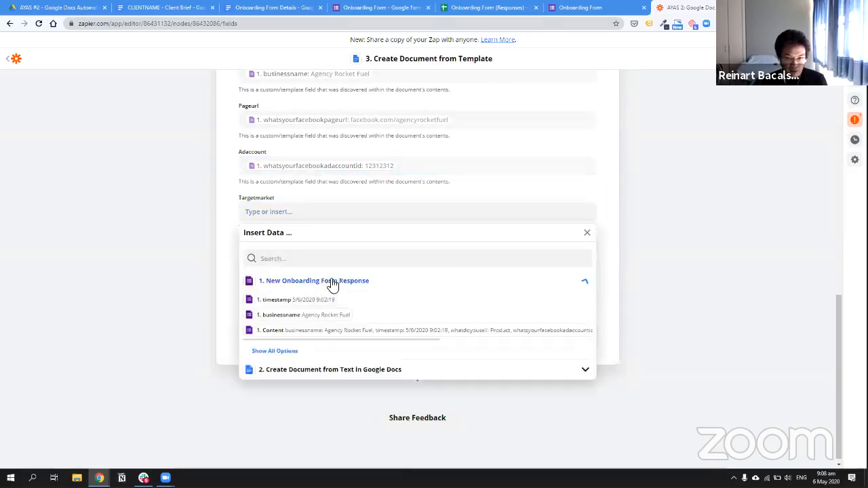
{"action": "left_click", "coordinate": [287, 351]}
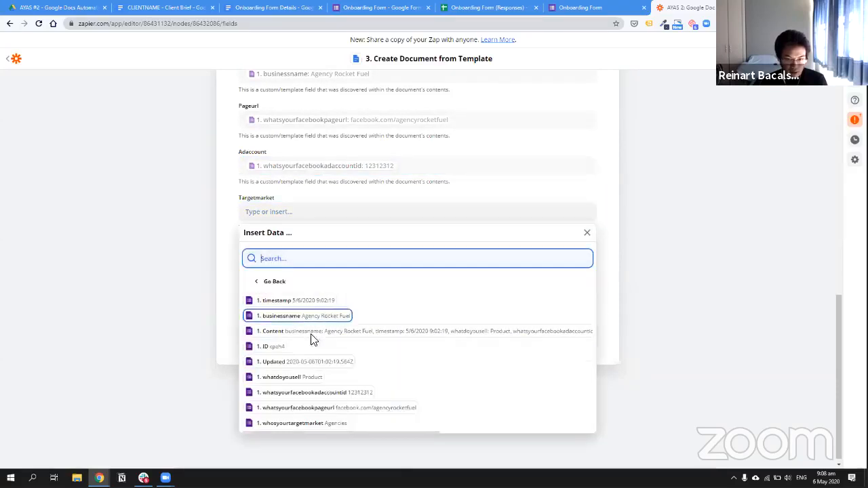
{"action": "left_click", "coordinate": [317, 424]}
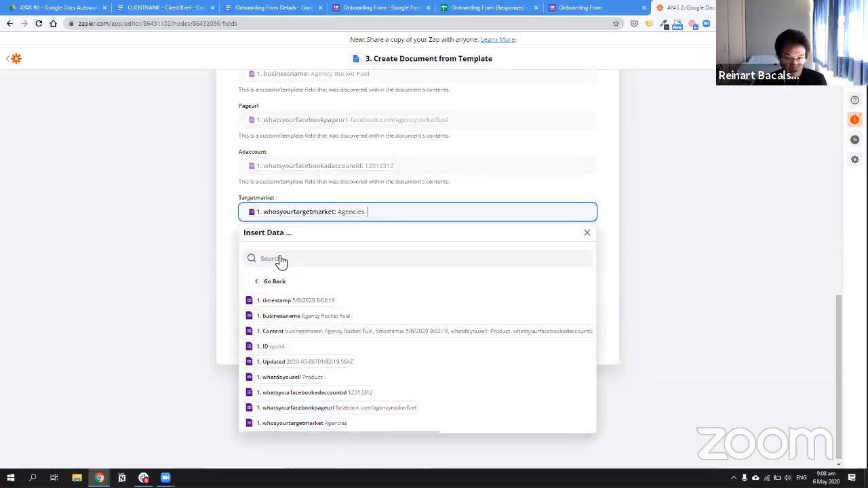
{"action": "key", "text": "Tab"}
{"action": "left_click", "coordinate": [314, 327]}
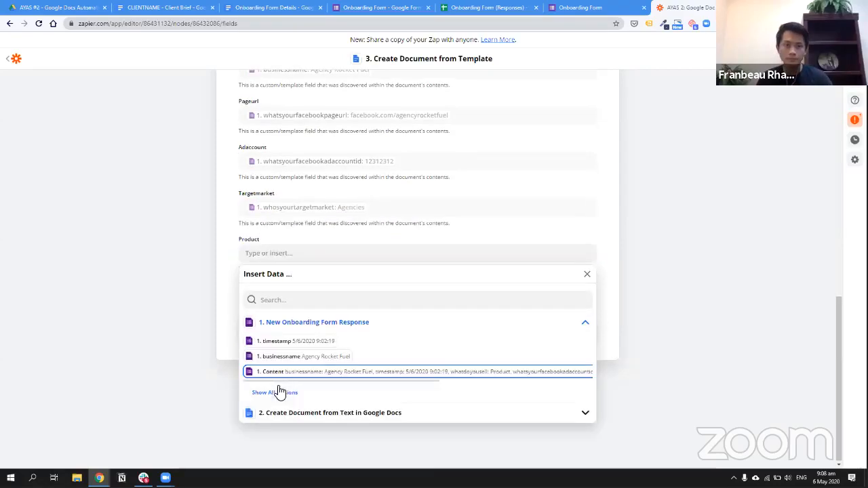
{"action": "left_click", "coordinate": [279, 392]}
{"action": "left_click", "coordinate": [305, 417]}
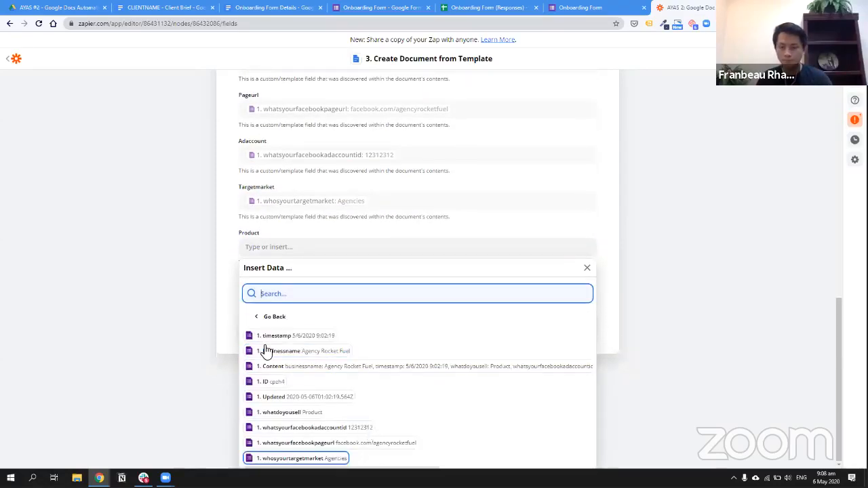
{"action": "left_click", "coordinate": [392, 333]}
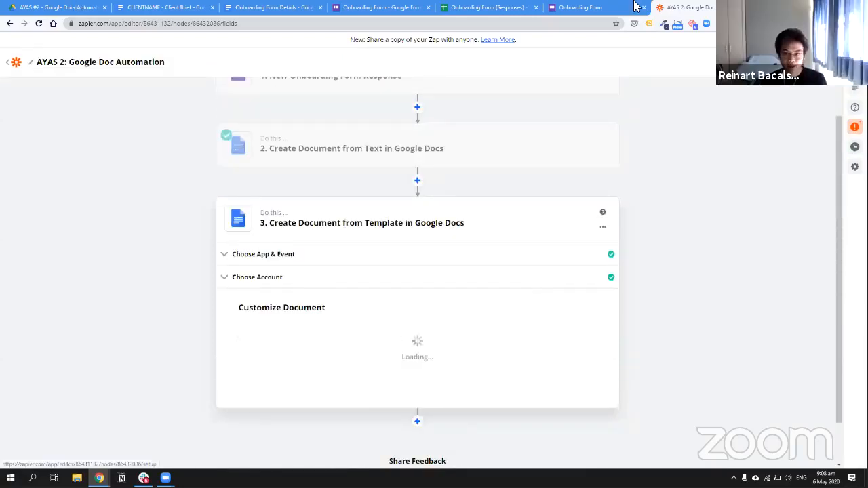
Test step 3 and check Drive for the new Agency Rocket Fuel - Client Brief document
{"action": "left_click", "coordinate": [59, 8]}
{"action": "key", "text": "ctrl+shift+Tab"}
{"action": "scroll", "coordinate": [332, 344], "scroll_direction": "down", "scroll_amount": 3}
{"action": "left_click", "coordinate": [333, 344]}
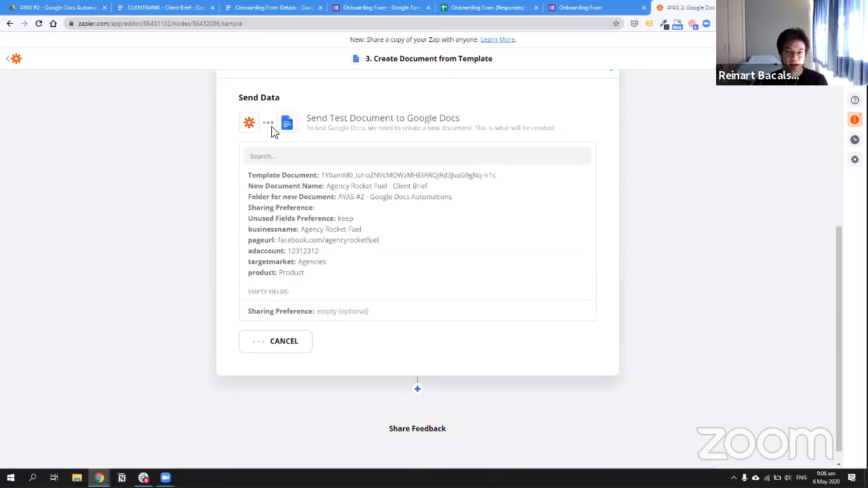
{"action": "key", "text": "ctrl+2"}
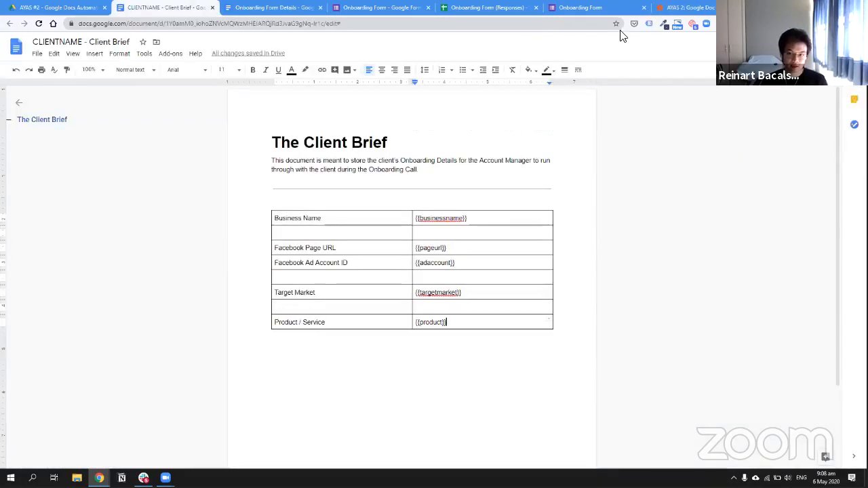
{"action": "key", "text": "ctrl+7"}
{"action": "left_click", "coordinate": [203, 15]}
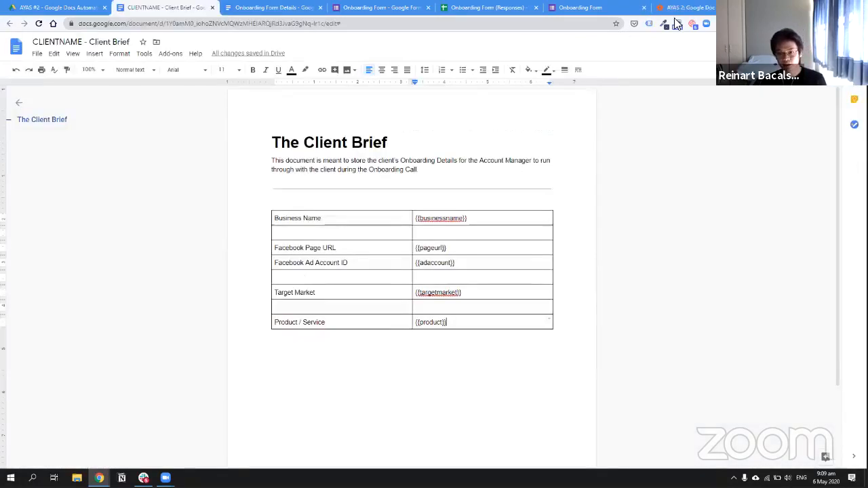
{"action": "key", "text": "ctrl+7"}
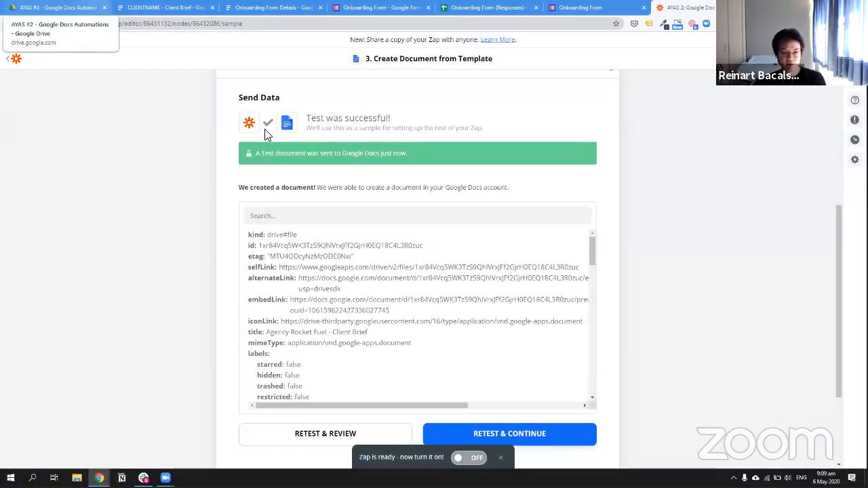
{"action": "key", "text": "ctrl+1"}
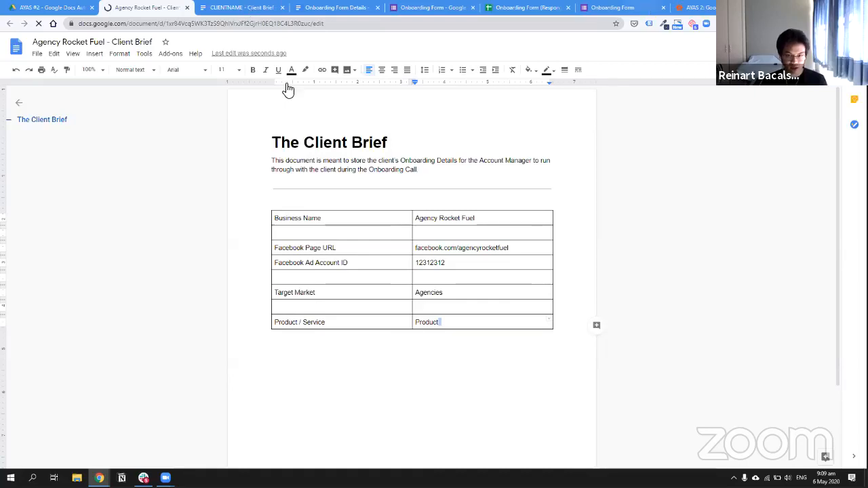
{"action": "left_click", "coordinate": [699, 8]}
{"action": "scroll", "coordinate": [371, 185], "scroll_direction": "up", "scroll_amount": 4}
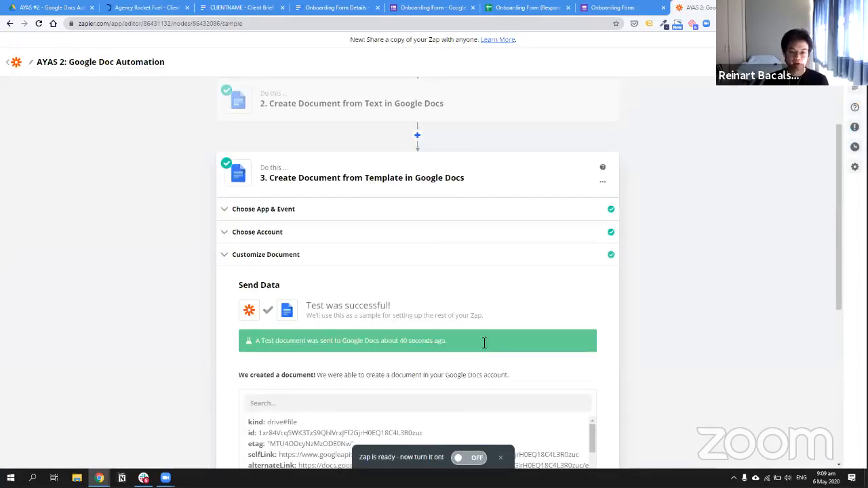
{"action": "scroll", "coordinate": [484, 342], "scroll_direction": "down", "scroll_amount": 3}
{"action": "scroll", "coordinate": [617, 316], "scroll_direction": "up", "scroll_amount": 5}
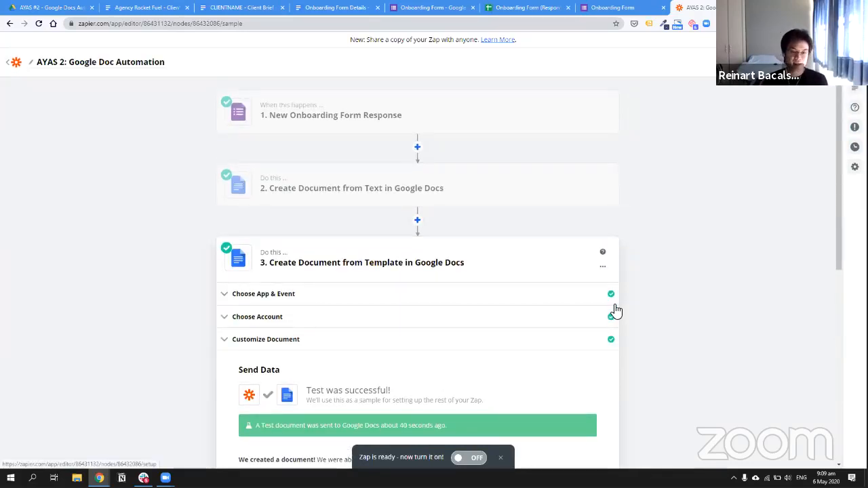
{"action": "key", "text": "ctrl+2"}
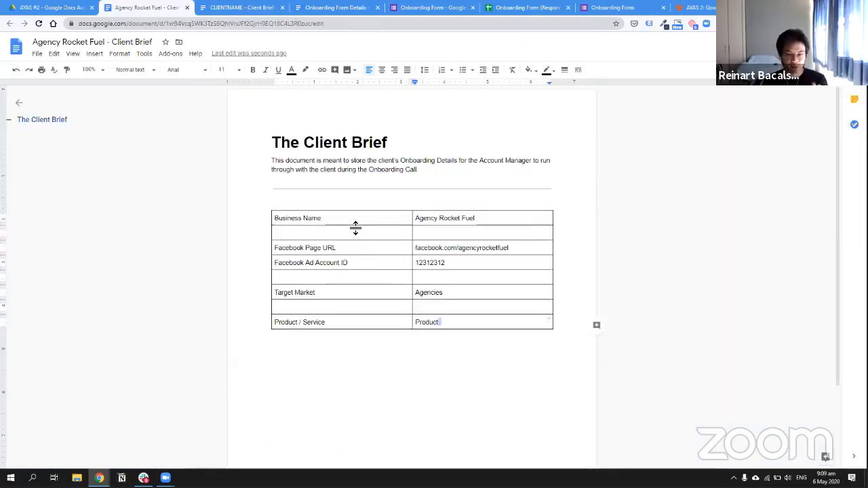
{"action": "left_click_drag", "start_coordinate": [494, 217], "coordinate": [417, 218]}
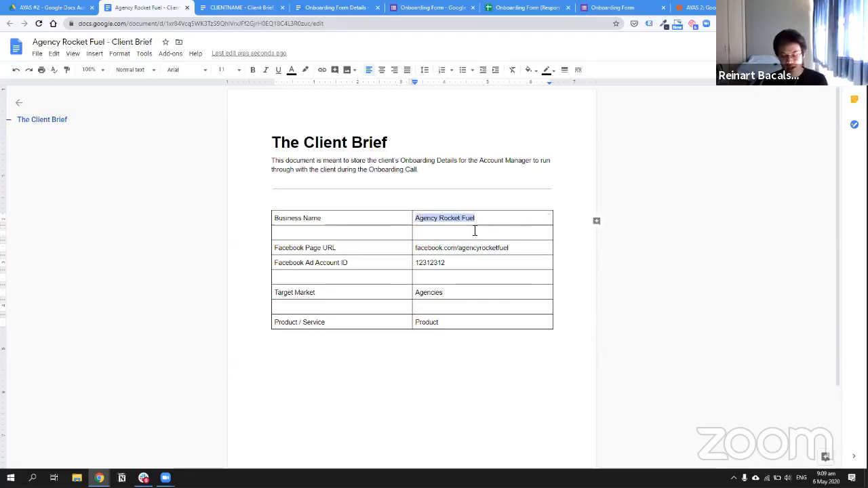
Comment on 'Agency Rocket Fuel', mentioning a colleague and asking whether this is really their name
{"action": "key", "text": "ctrl+alt+m"}
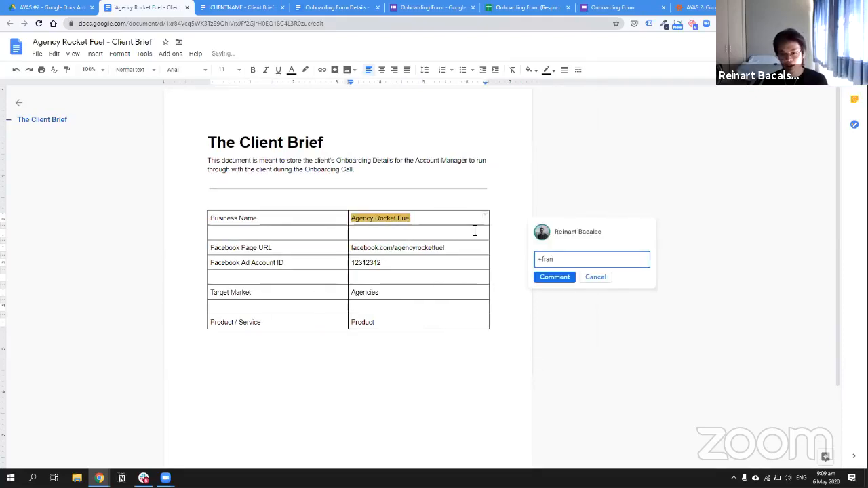
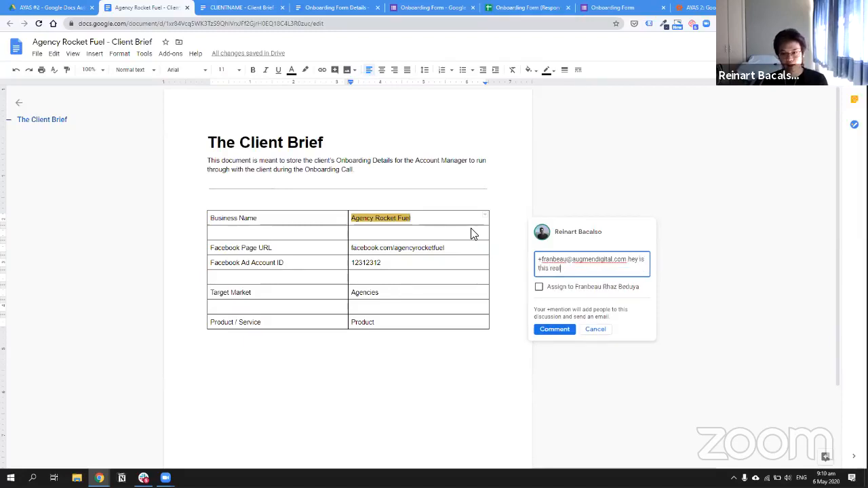
{"action": "type", "text": "ly their name?"}
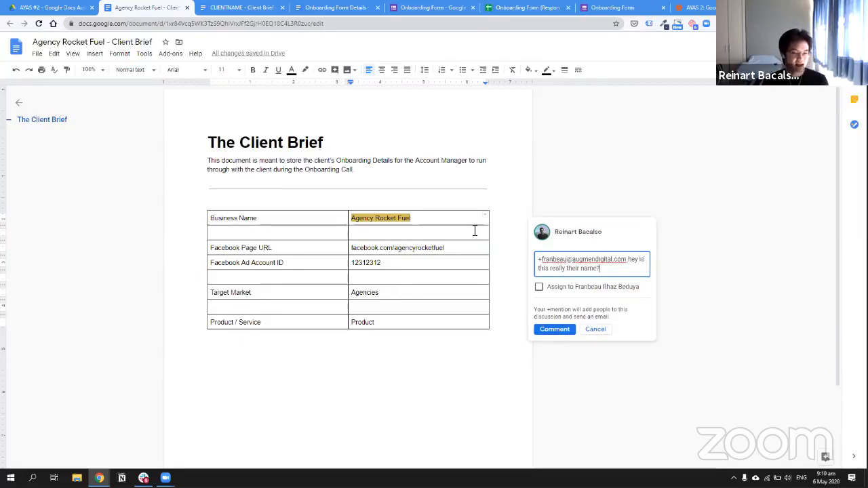
{"action": "key", "text": "ctrl+Return"}
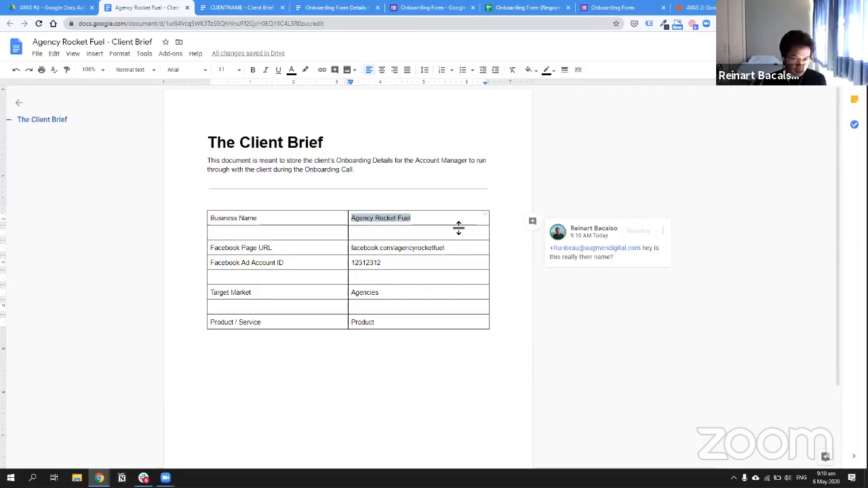
Check the Onboarding Form responses sheet, then go back to the generated client brief
{"action": "left_click", "coordinate": [523, 7]}
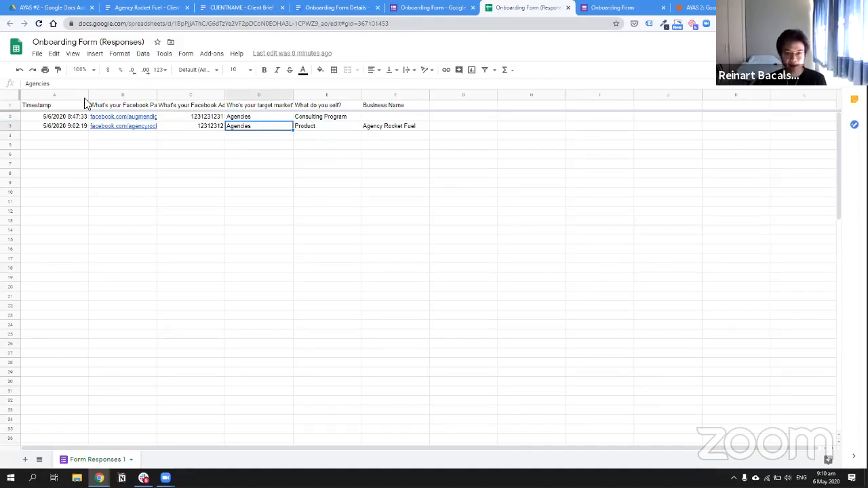
{"action": "mouse_move", "coordinate": [154, 128]}
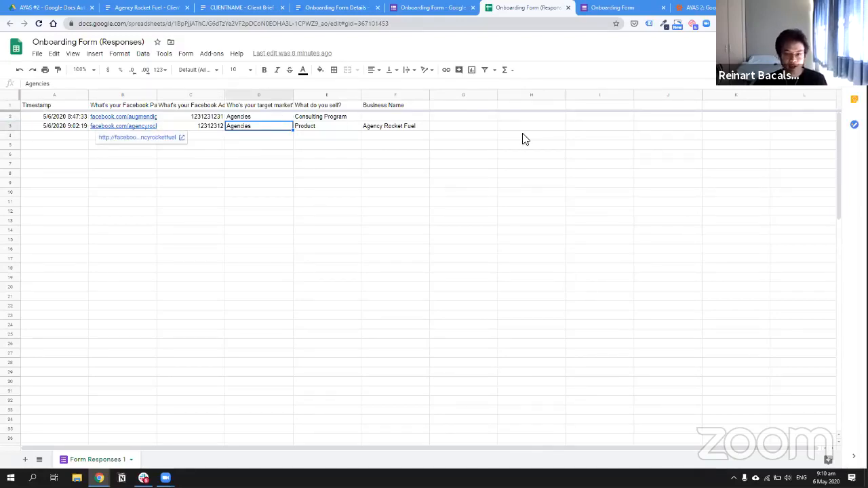
{"action": "left_click", "coordinate": [441, 128]}
{"action": "left_click", "coordinate": [549, 177]}
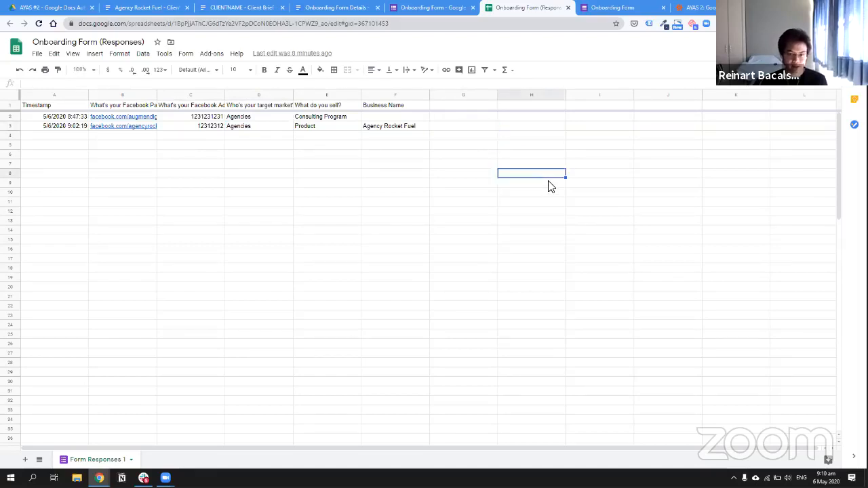
{"action": "left_click", "coordinate": [547, 182]}
{"action": "left_click", "coordinate": [164, 6]}
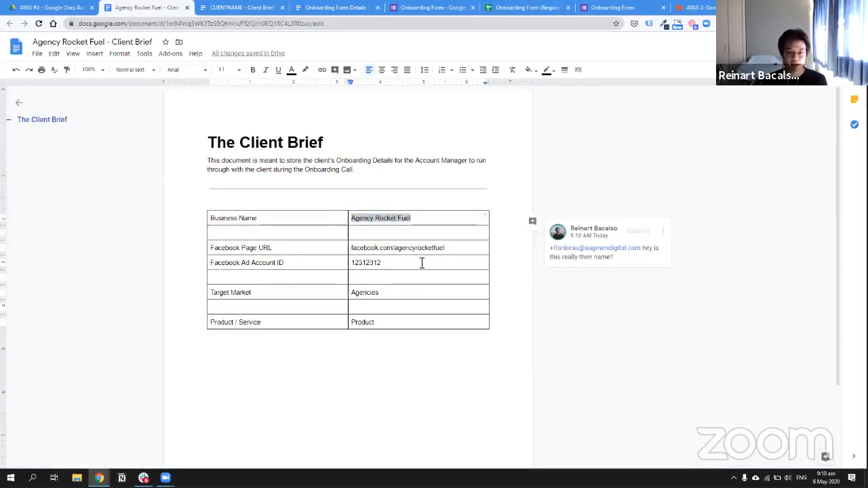
{"action": "left_click", "coordinate": [422, 263]}
{"action": "left_click_drag", "start_coordinate": [382, 262], "coordinate": [350, 263]}
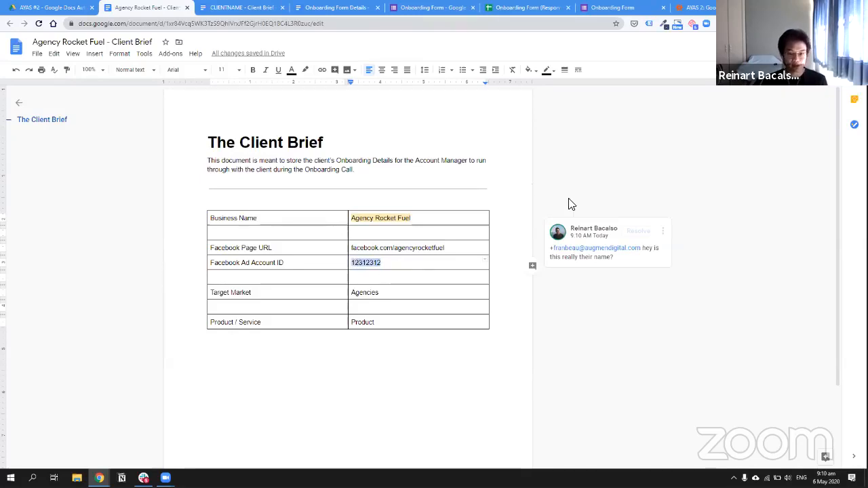
{"action": "type", "text": "541239"}
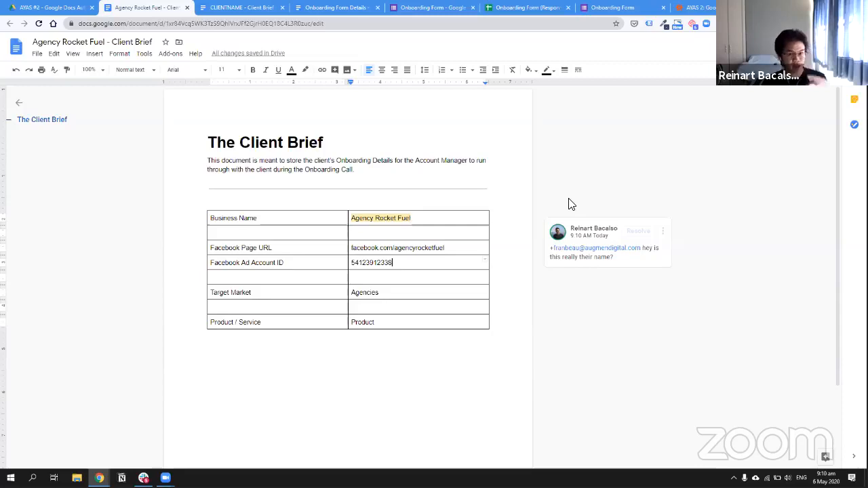
{"action": "left_click", "coordinate": [420, 358]}
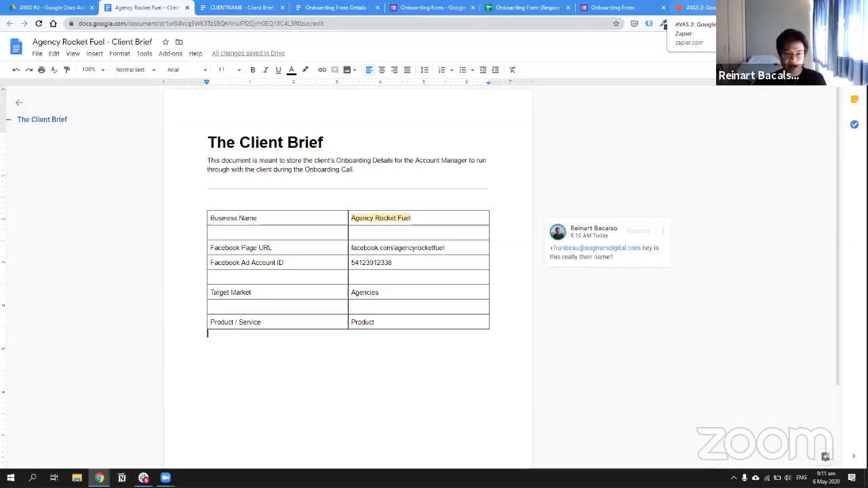
{"action": "left_click", "coordinate": [695, 7]}
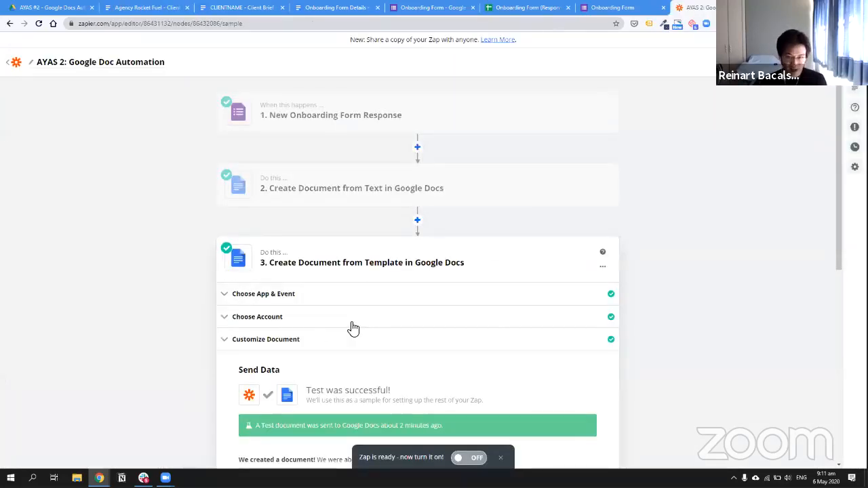
Review step 3's available action events, leaving step 3 unchanged
{"action": "left_click", "coordinate": [358, 296]}
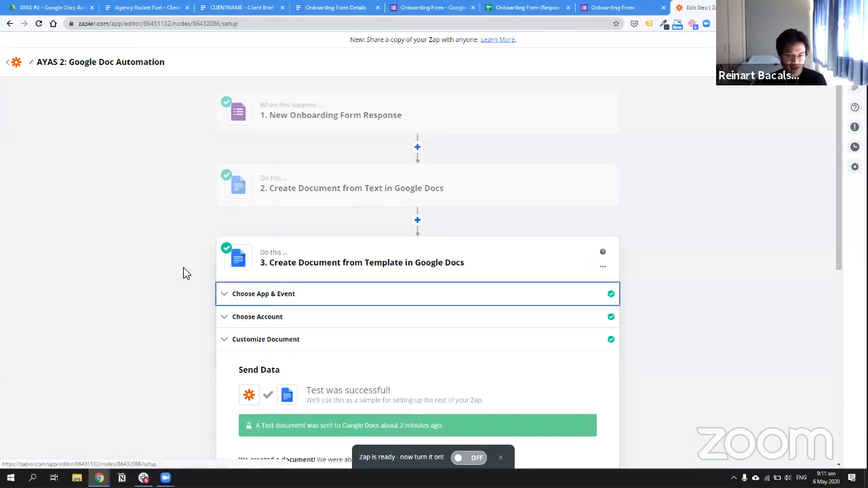
{"action": "left_click", "coordinate": [390, 247]}
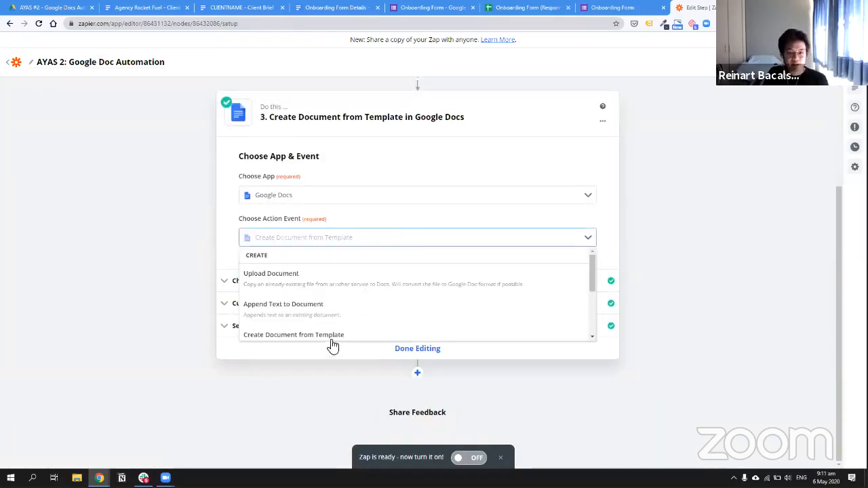
{"action": "scroll", "coordinate": [311, 316], "scroll_direction": "down", "scroll_amount": 1}
{"action": "scroll", "coordinate": [310, 317], "scroll_direction": "up", "scroll_amount": 1}
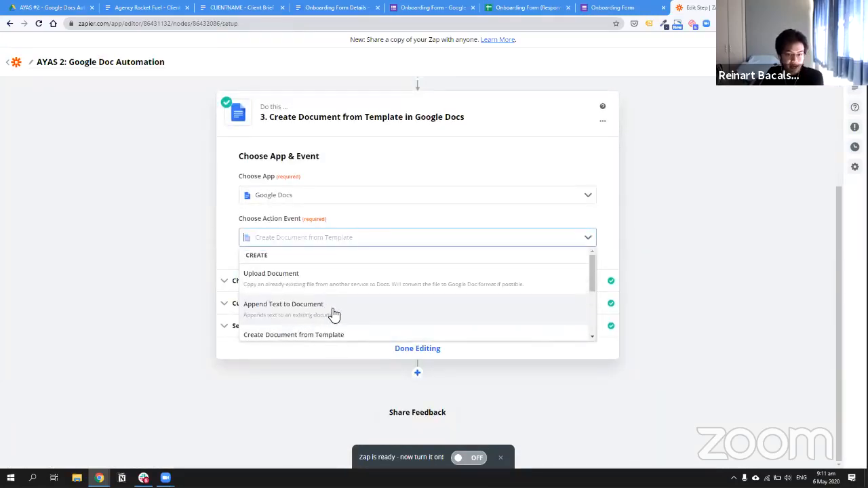
{"action": "left_click", "coordinate": [210, 253]}
{"action": "scroll", "coordinate": [379, 217], "scroll_direction": "up", "scroll_amount": 3}
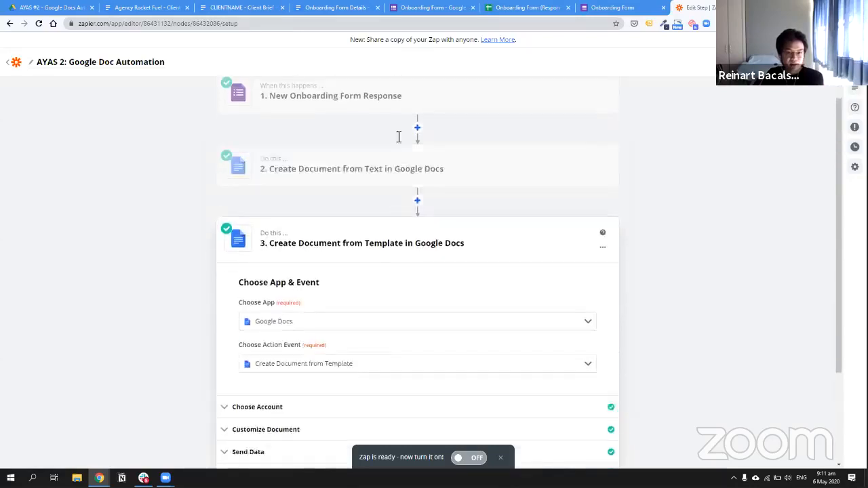
Switch step 2's Google Docs action event to Append Text to Document
{"action": "left_click", "coordinate": [374, 186]}
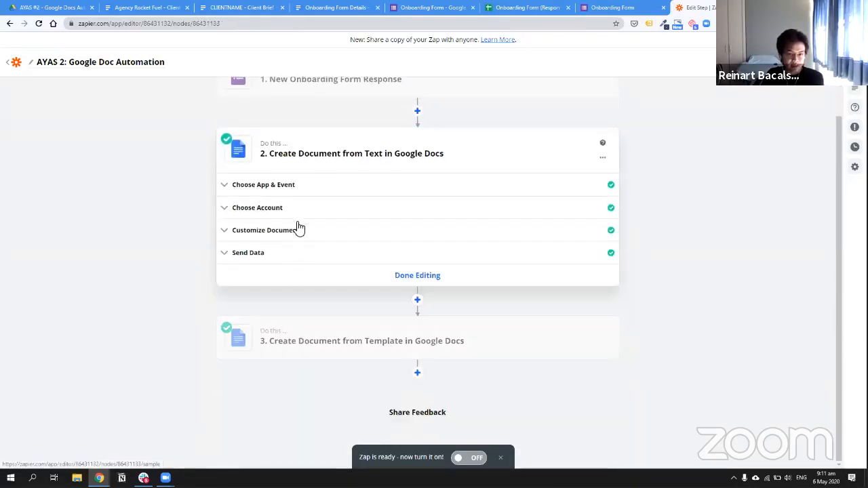
{"action": "left_click", "coordinate": [300, 212]}
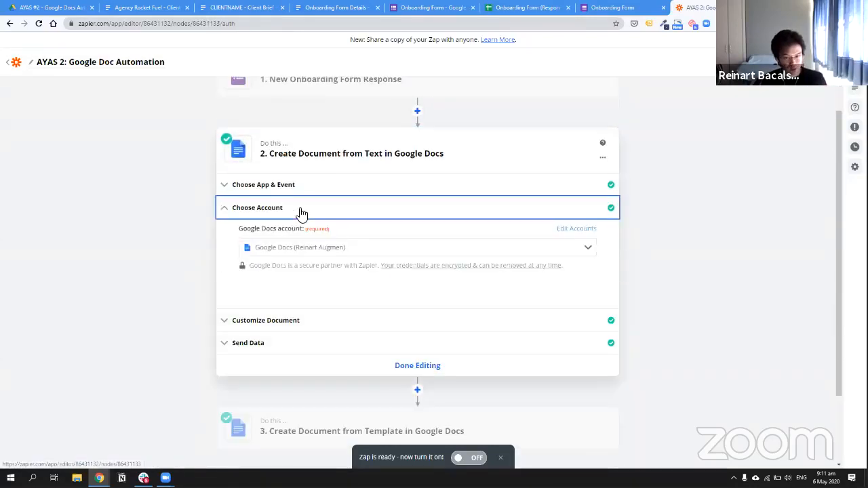
{"action": "left_click", "coordinate": [305, 323]}
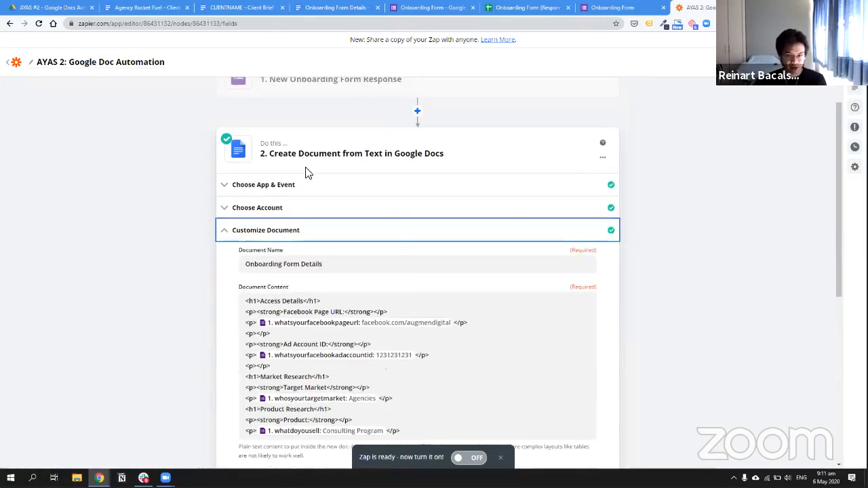
{"action": "left_click", "coordinate": [249, 188]}
{"action": "left_click", "coordinate": [334, 224]}
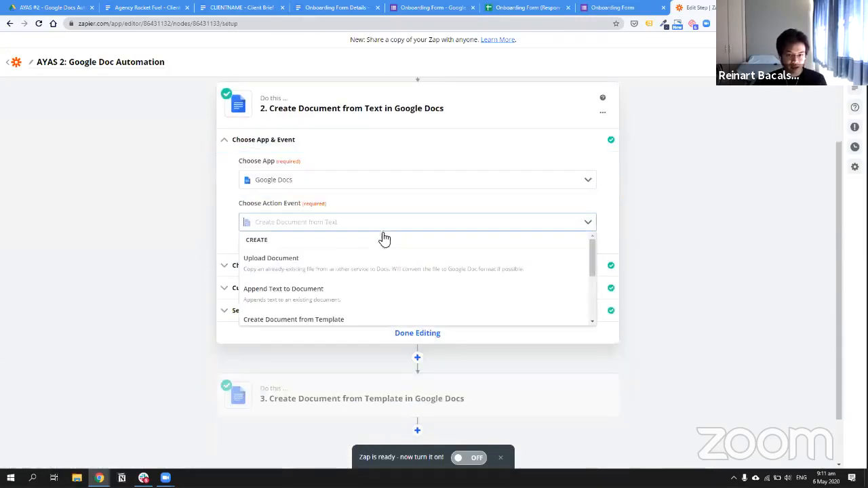
{"action": "scroll", "coordinate": [325, 261], "scroll_direction": "down", "scroll_amount": 2}
{"action": "left_click", "coordinate": [329, 251]}
Continue to the append step's settings and inspect the Folder and Document Name choices
{"action": "left_click", "coordinate": [387, 261]}
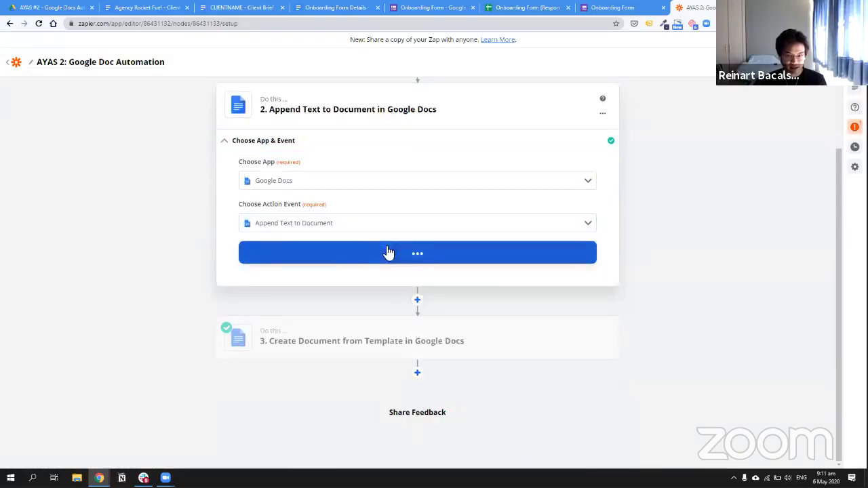
{"action": "left_click", "coordinate": [285, 263]}
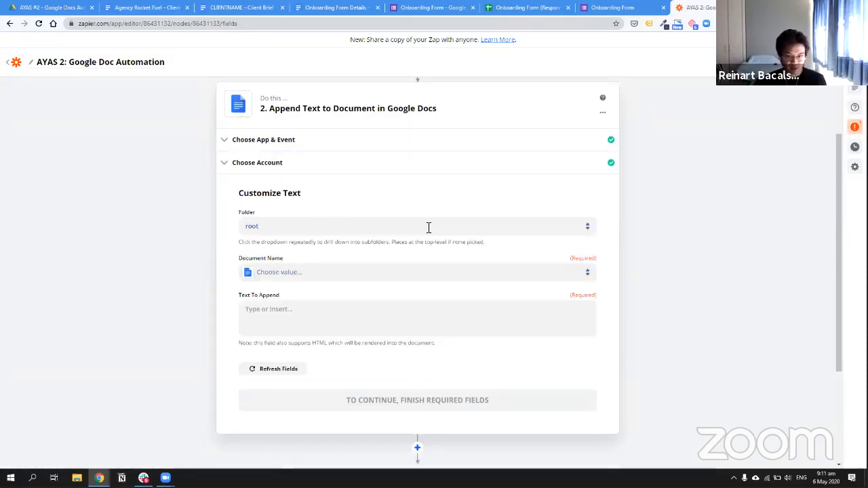
{"action": "left_click", "coordinate": [291, 227]}
{"action": "left_click", "coordinate": [291, 274]}
{"action": "left_click", "coordinate": [326, 227]}
{"action": "left_click", "coordinate": [234, 226]}
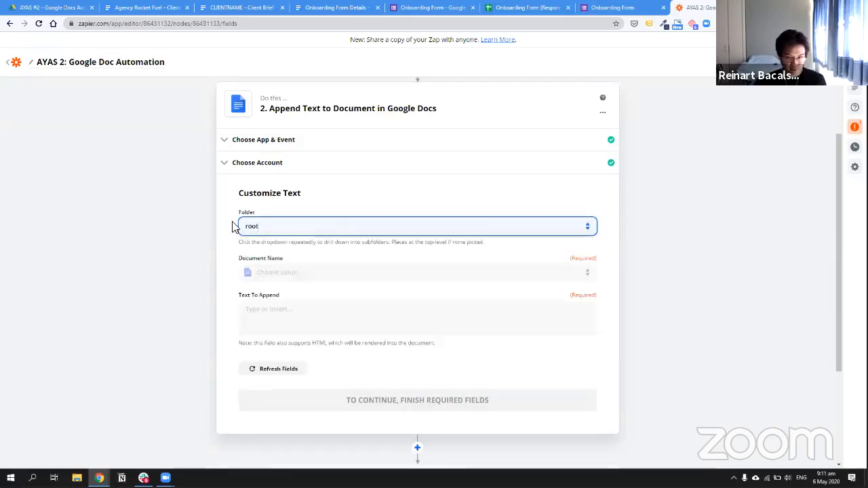
{"action": "left_click", "coordinate": [271, 272]}
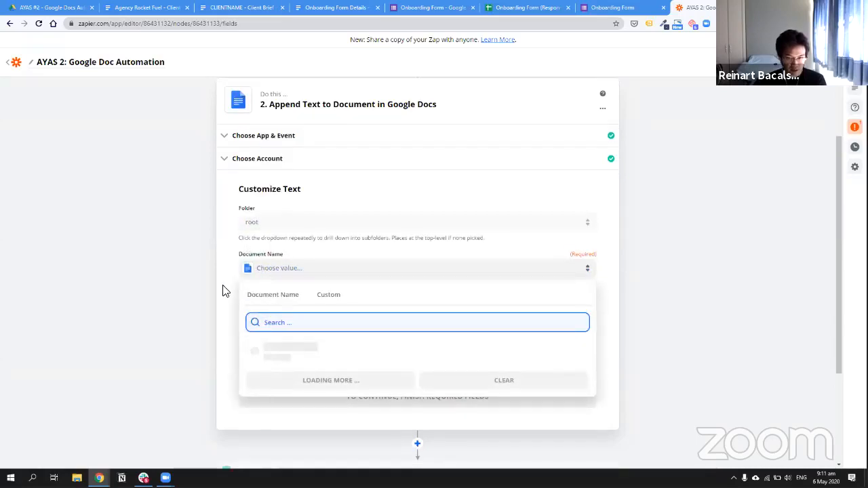
{"action": "left_click", "coordinate": [333, 262]}
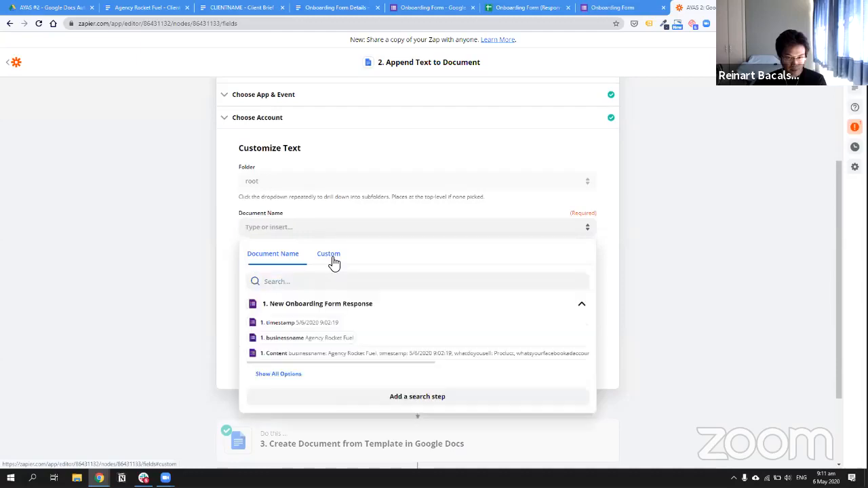
{"action": "left_click", "coordinate": [291, 262]}
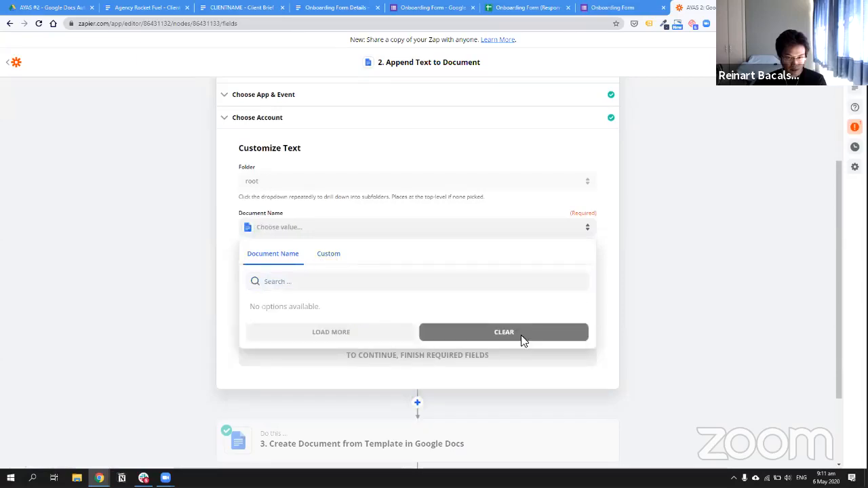
{"action": "left_click", "coordinate": [288, 174]}
Browse through Main Folder and 01_Marketing to choose the AYAS #2 - Google Docs Automations folder
{"action": "left_click", "coordinate": [312, 187]}
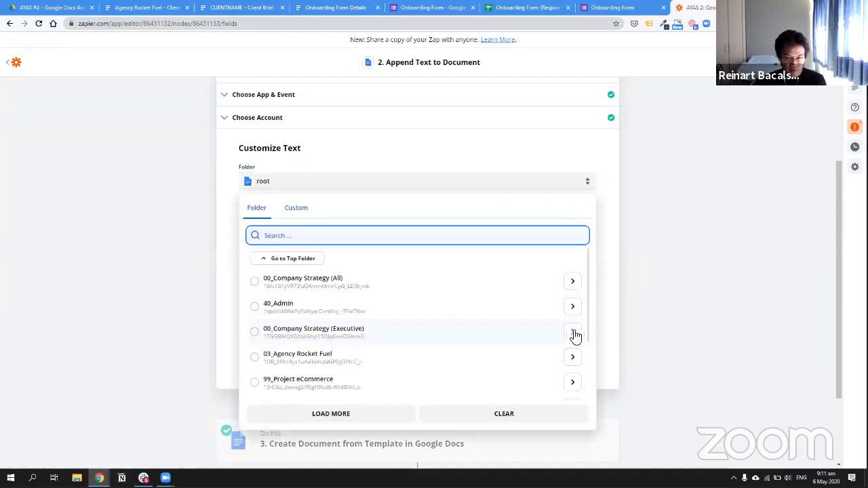
{"action": "left_click", "coordinate": [574, 360]}
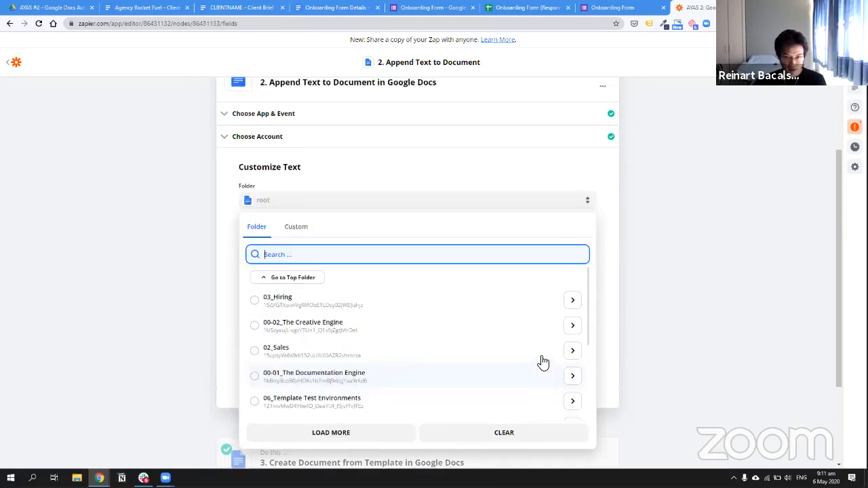
{"action": "scroll", "coordinate": [540, 360], "scroll_direction": "down", "scroll_amount": 5}
{"action": "scroll", "coordinate": [546, 278], "scroll_direction": "down", "scroll_amount": 1}
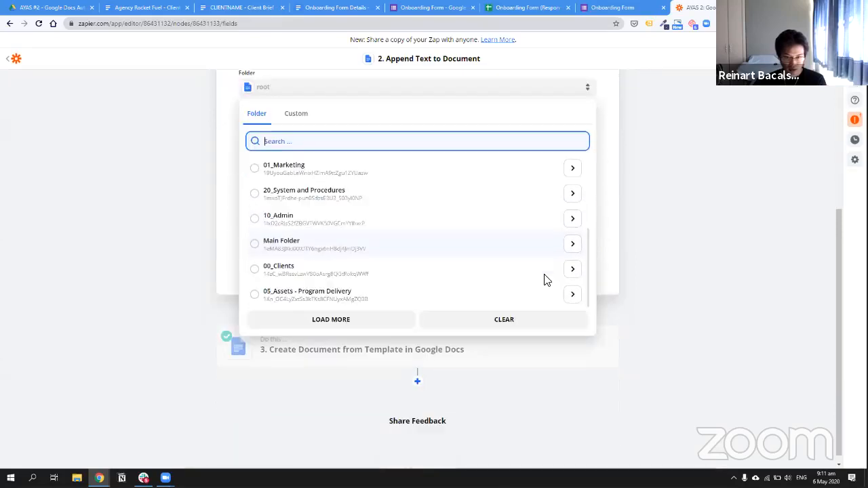
{"action": "scroll", "coordinate": [542, 293], "scroll_direction": "up", "scroll_amount": 2}
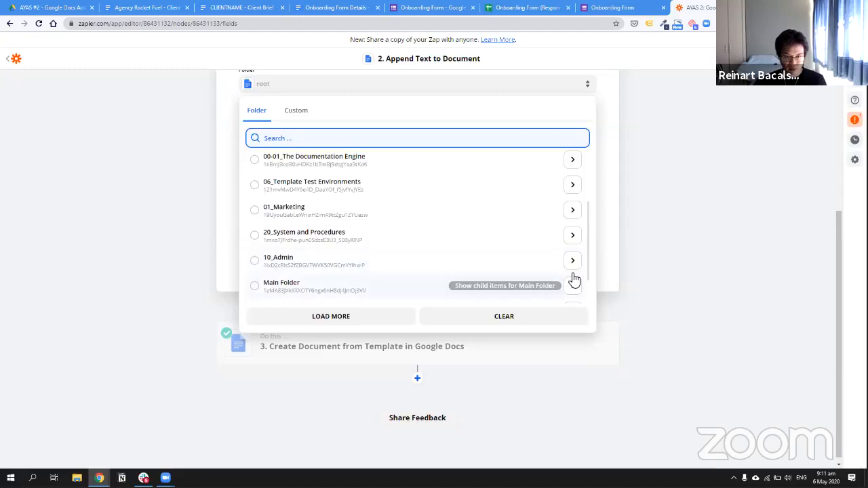
{"action": "left_click", "coordinate": [573, 284]}
{"action": "scroll", "coordinate": [567, 279], "scroll_direction": "down", "scroll_amount": 1}
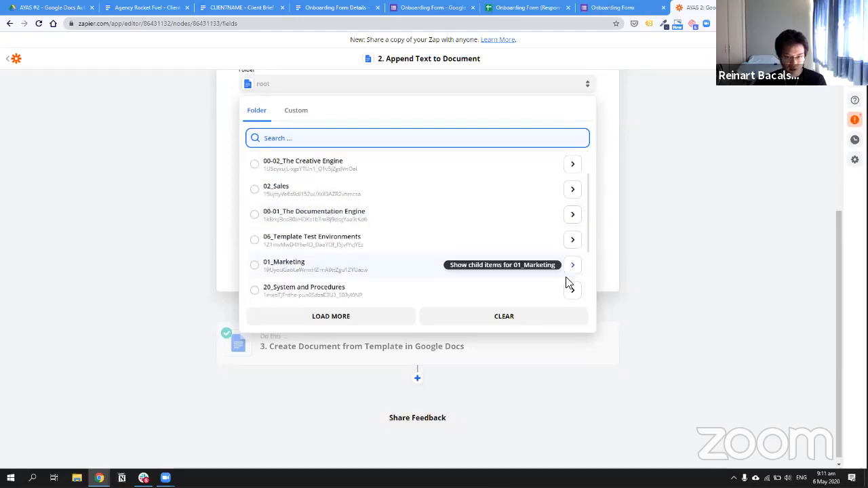
{"action": "left_click", "coordinate": [567, 276]}
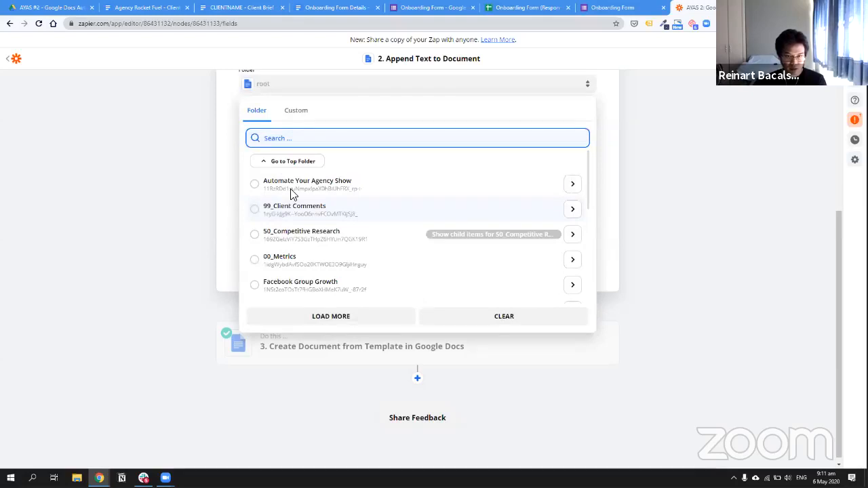
{"action": "left_click", "coordinate": [292, 195]}
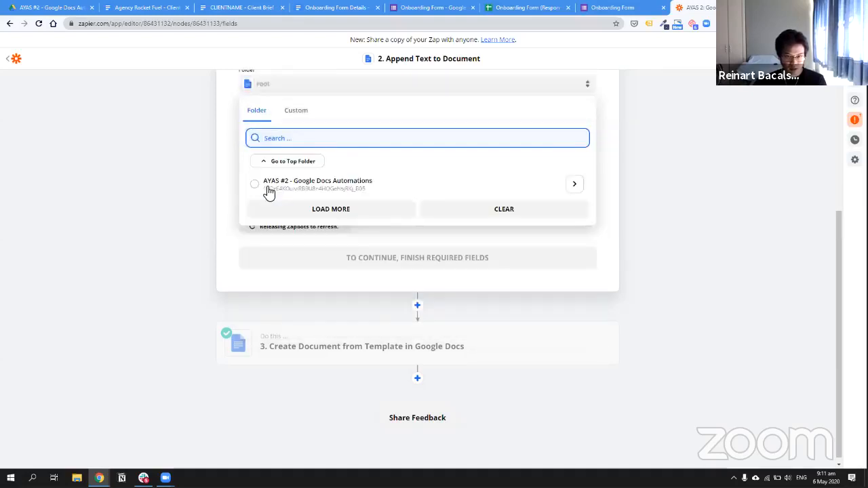
{"action": "left_click", "coordinate": [267, 192]}
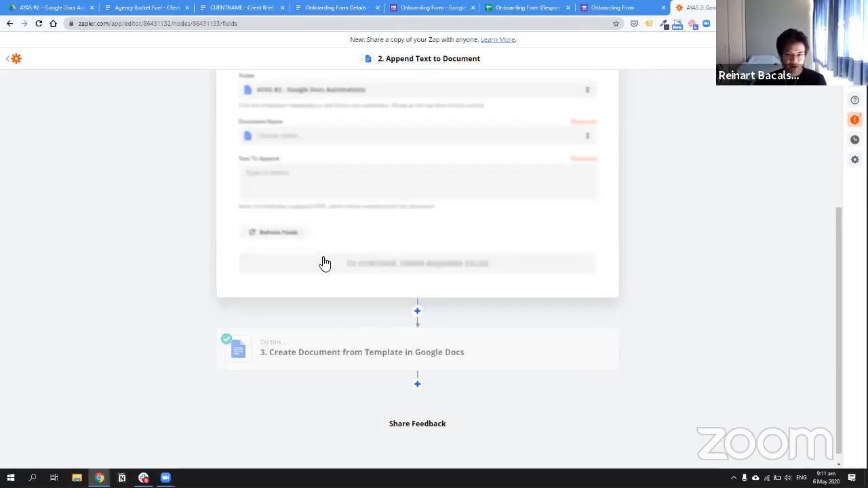
Pick Agency Rocket Fuel - Client Brief as the target document
{"action": "scroll", "coordinate": [333, 227], "scroll_direction": "up", "scroll_amount": 2}
{"action": "left_click", "coordinate": [333, 227]}
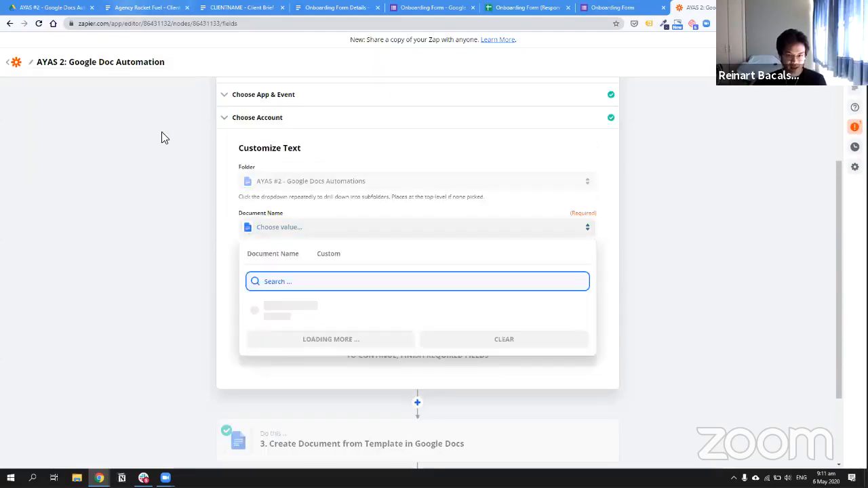
{"action": "left_click", "coordinate": [337, 302]}
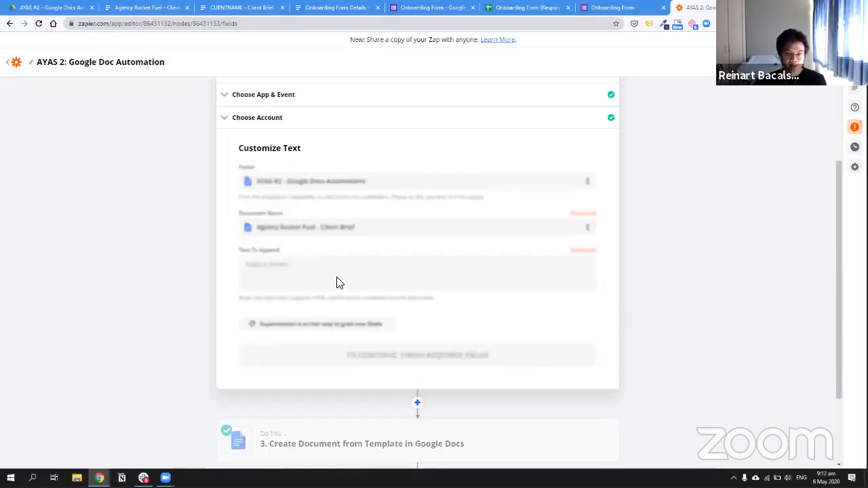
{"action": "scroll", "coordinate": [325, 225], "scroll_direction": "down", "scroll_amount": 1}
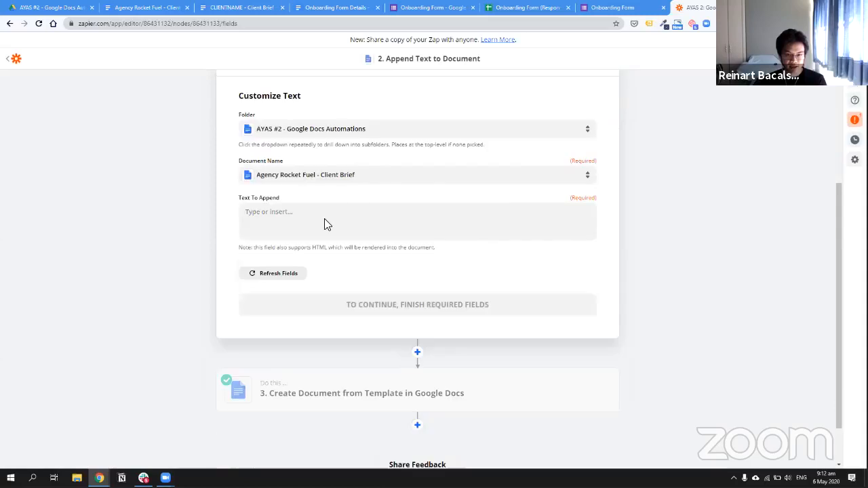
Fill Text To Append with the whatdoyousell, Facebook ad account ID, page URL and target market answers
{"action": "left_click", "coordinate": [301, 225]}
{"action": "scroll", "coordinate": [343, 339], "scroll_direction": "down", "scroll_amount": 1}
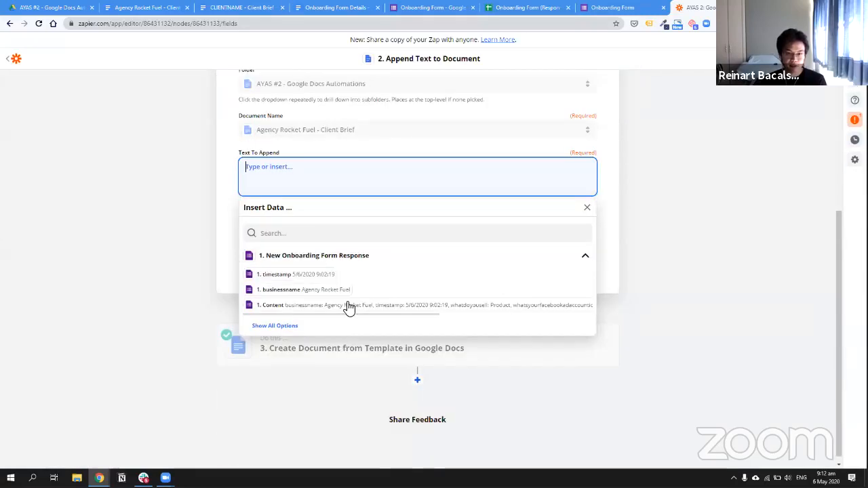
{"action": "left_click", "coordinate": [277, 326]}
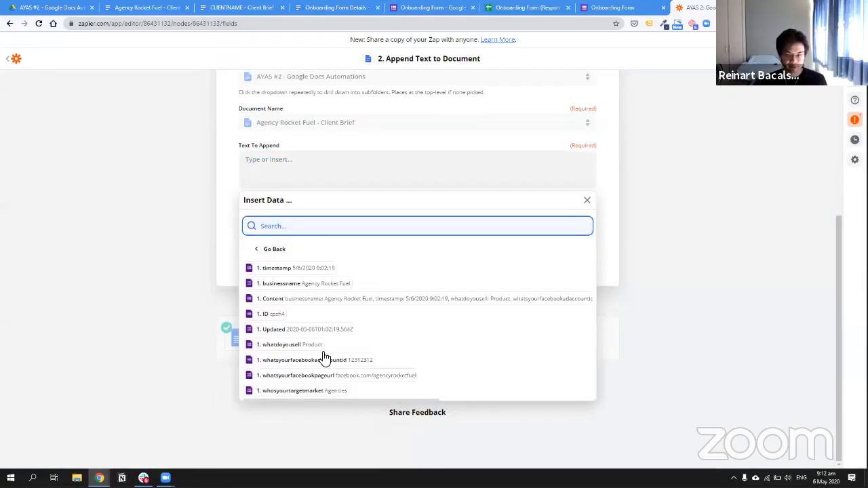
{"action": "left_click", "coordinate": [310, 345]}
{"action": "key", "text": "Return"}
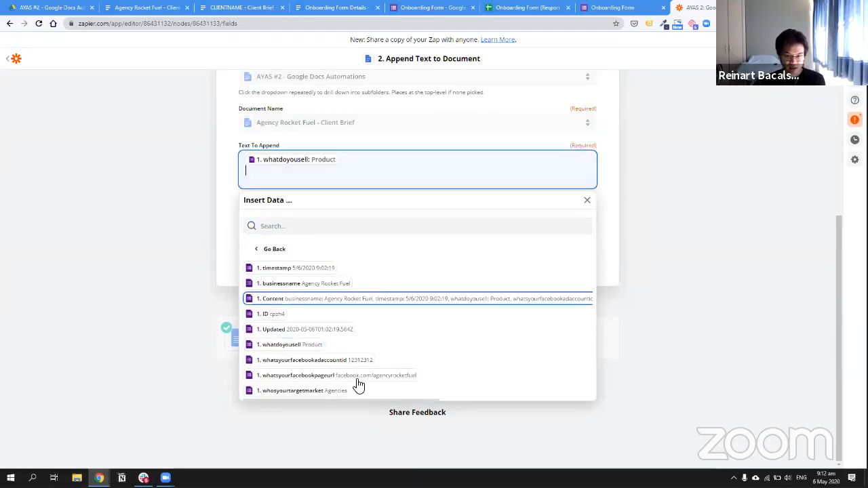
{"action": "left_click", "coordinate": [355, 382]}
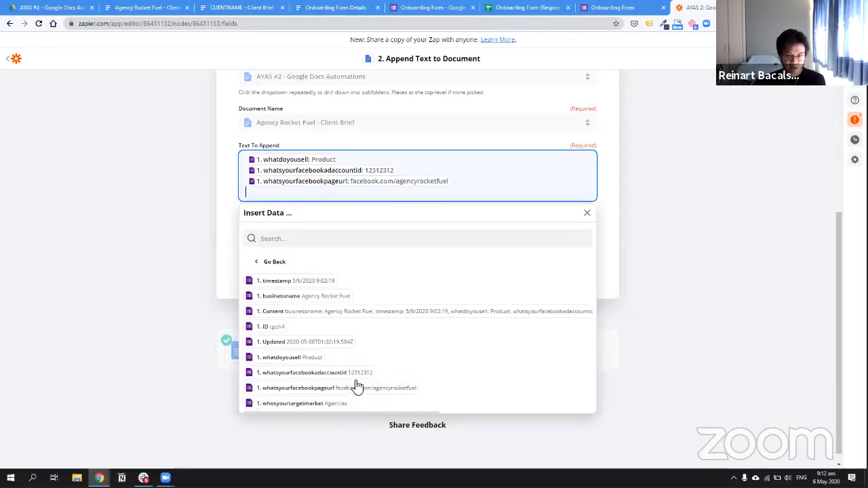
{"action": "left_click", "coordinate": [332, 398]}
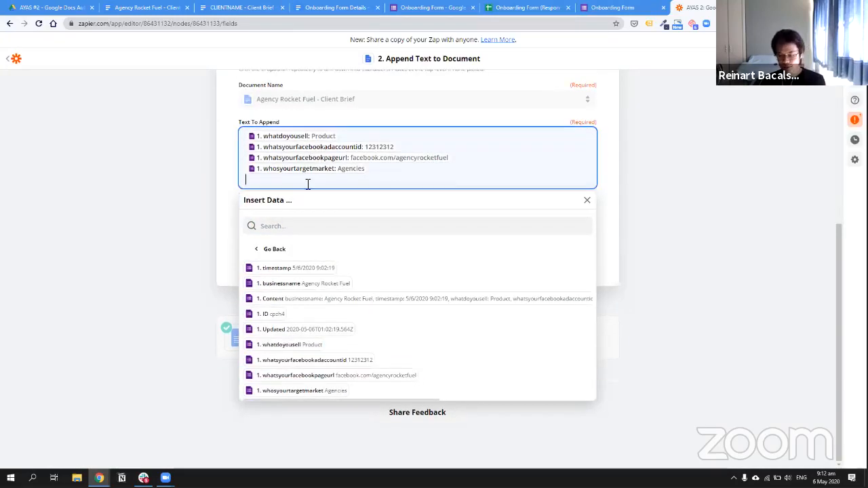
{"action": "left_click", "coordinate": [226, 213]}
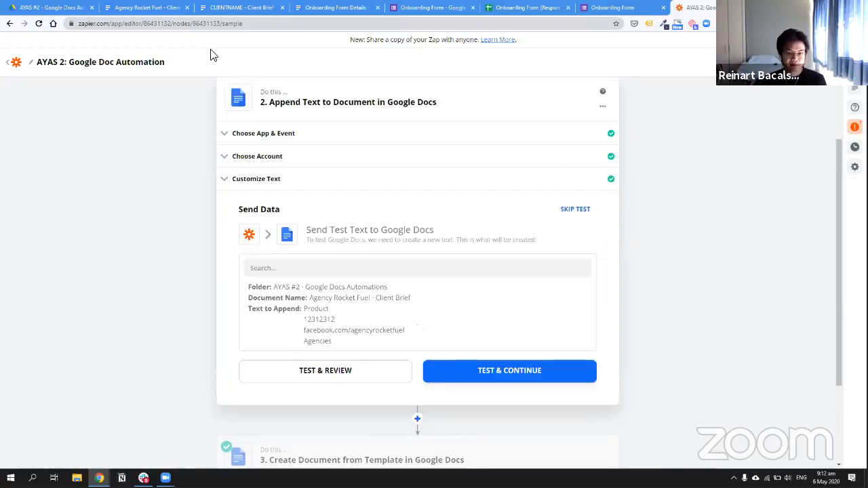
Reopen Agency Rocket Fuel - Client Brief from the Drive automations folder to find the comment line
{"action": "key", "text": "ctrl+2"}
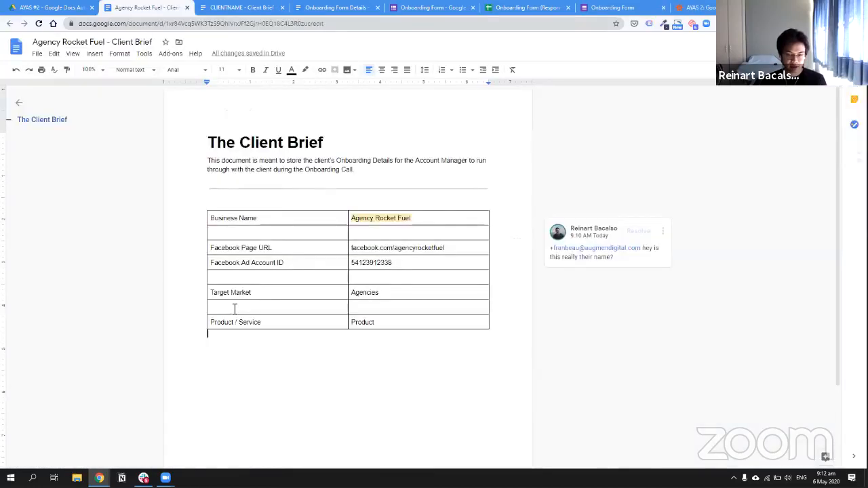
{"action": "scroll", "coordinate": [271, 332], "scroll_direction": "down", "scroll_amount": 1}
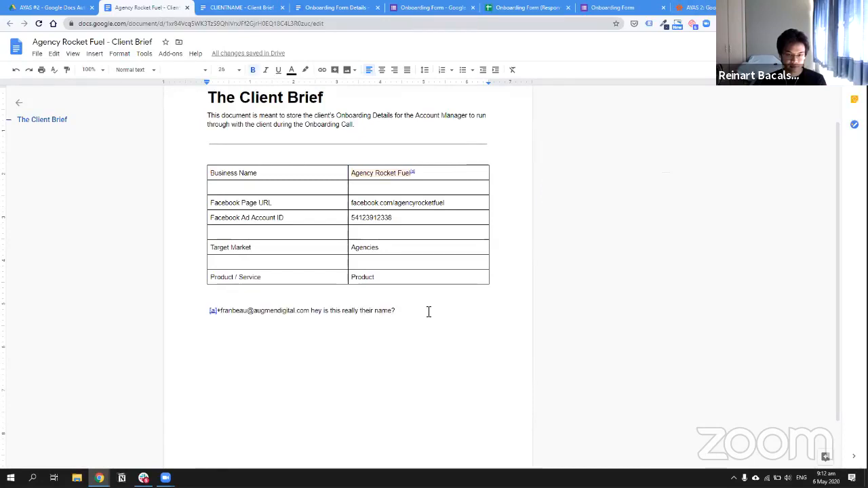
{"action": "scroll", "coordinate": [444, 290], "scroll_direction": "down", "scroll_amount": 1}
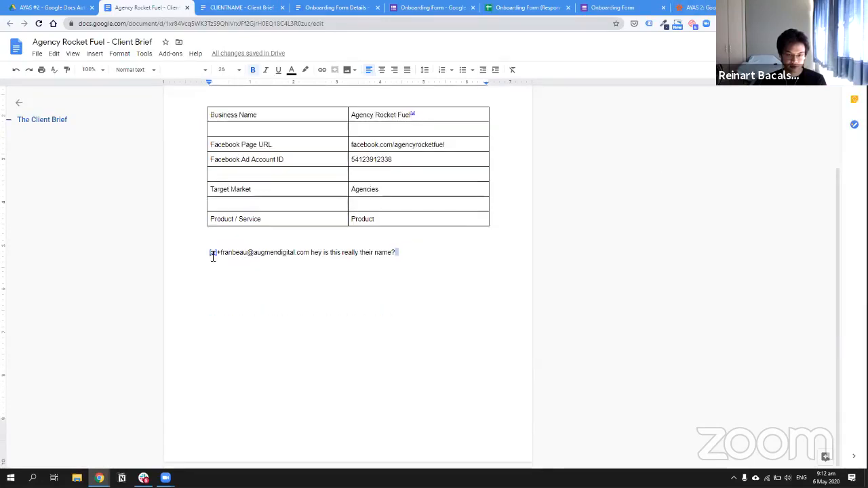
{"action": "left_click", "coordinate": [442, 305]}
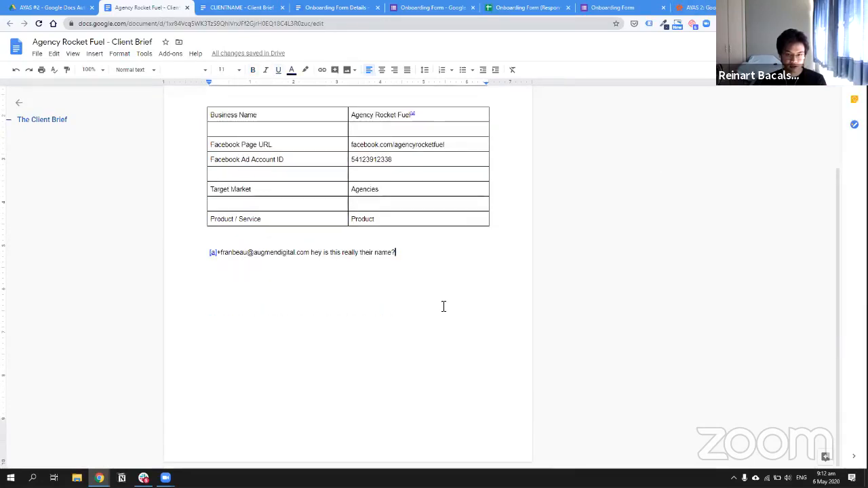
{"action": "scroll", "coordinate": [444, 310], "scroll_direction": "up", "scroll_amount": 2}
{"action": "left_click", "coordinate": [697, 7]}
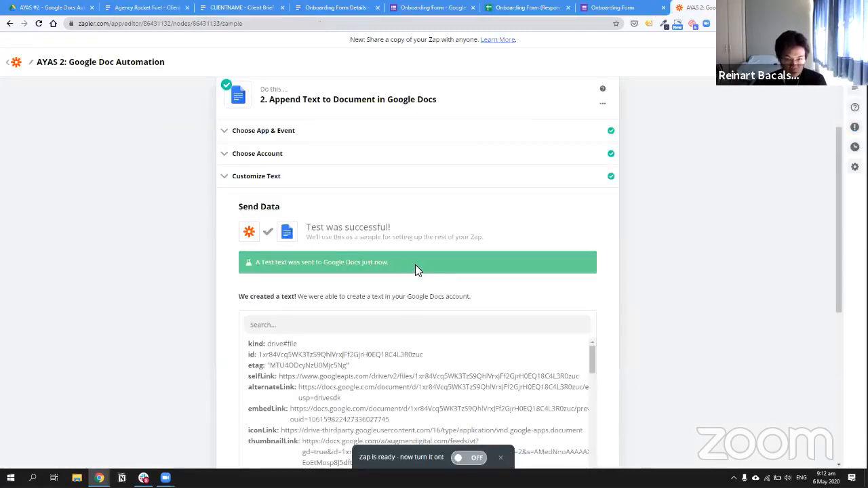
{"action": "scroll", "coordinate": [436, 332], "scroll_direction": "down", "scroll_amount": 1}
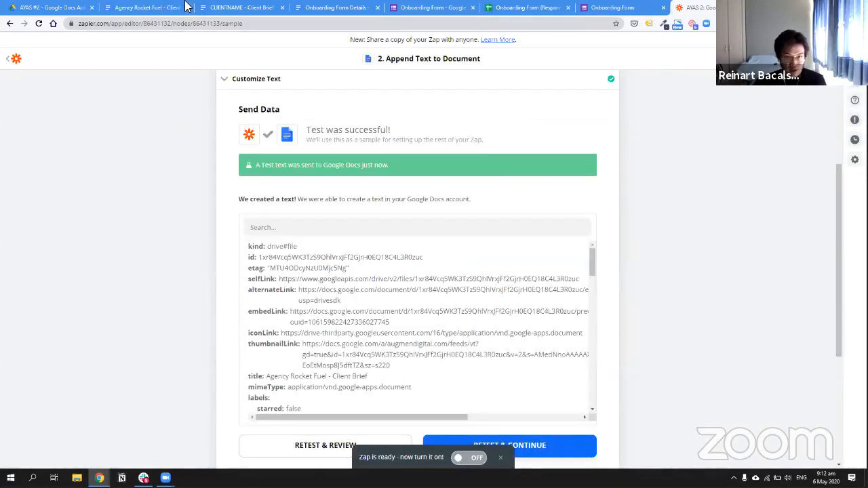
{"action": "left_click", "coordinate": [52, 8]}
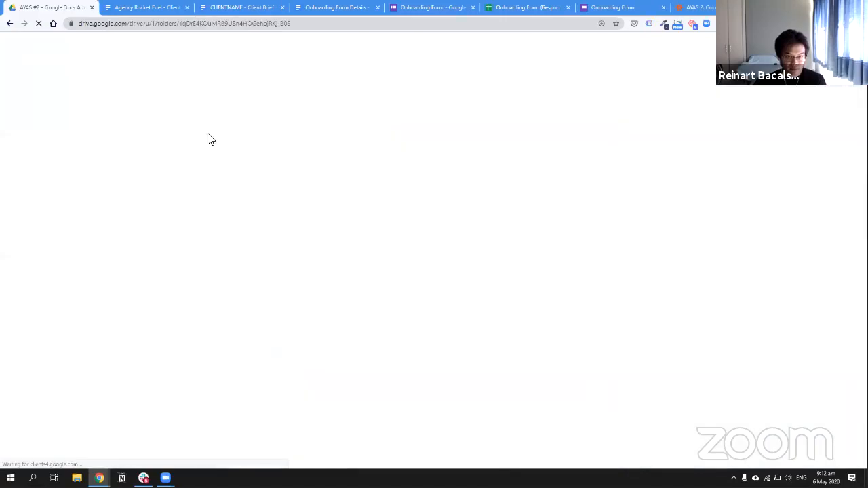
{"action": "double_click", "coordinate": [211, 118]}
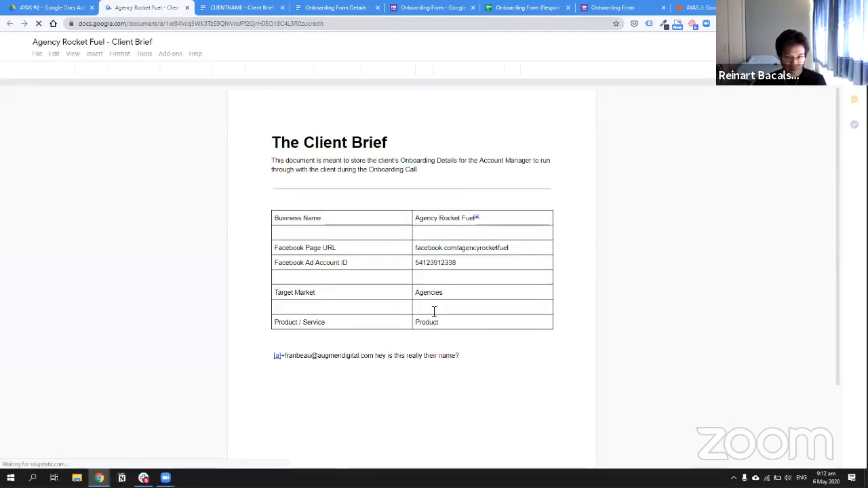
{"action": "scroll", "coordinate": [492, 323], "scroll_direction": "down", "scroll_amount": 2}
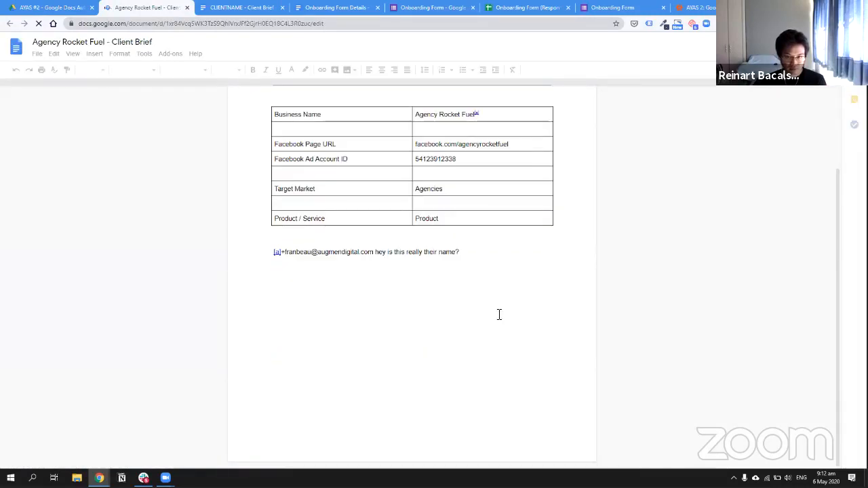
{"action": "scroll", "coordinate": [449, 273], "scroll_direction": "up", "scroll_amount": 1}
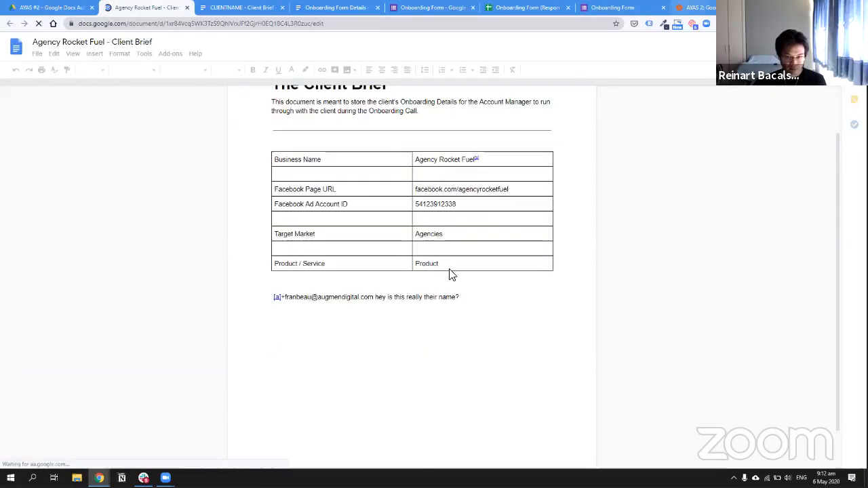
{"action": "key", "text": "ctrl+shift+Tab"}
{"action": "key", "text": "ctrl+shift+Tab"}
{"action": "scroll", "coordinate": [401, 333], "scroll_direction": "up", "scroll_amount": 4}
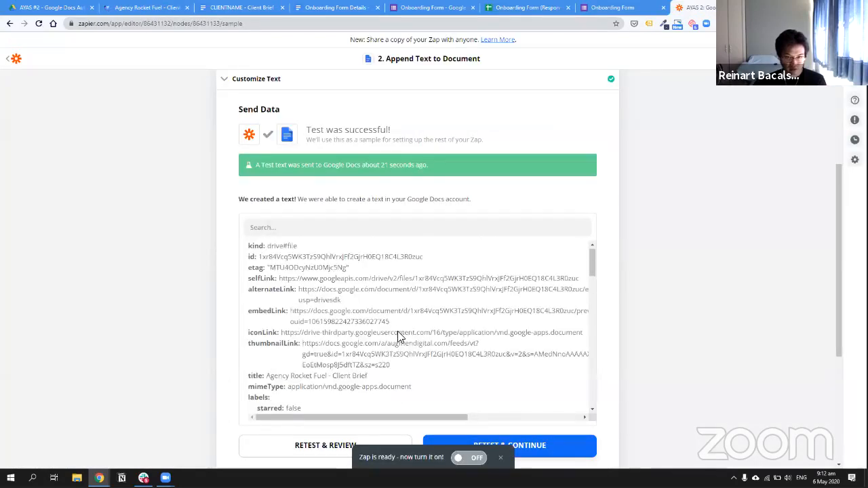
Delete the comment line below the brief's table, leaving an empty line, and return to Zapier
{"action": "left_click", "coordinate": [192, 12]}
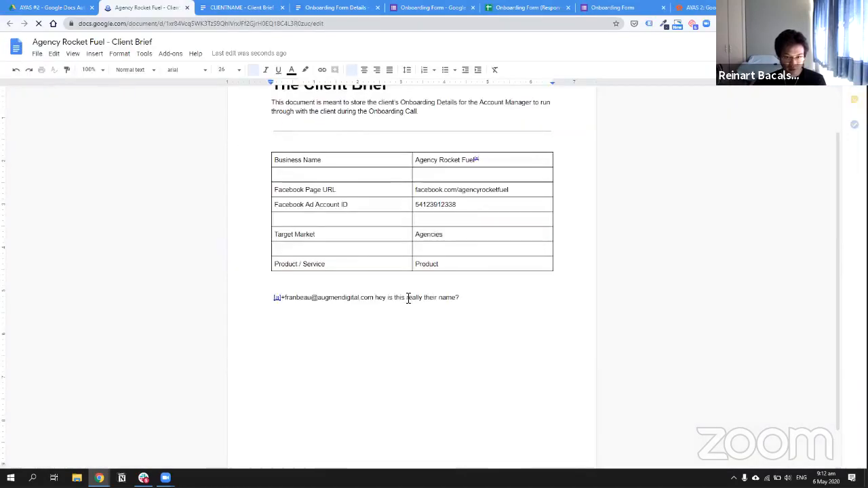
{"action": "scroll", "coordinate": [363, 333], "scroll_direction": "up", "scroll_amount": 1}
{"action": "left_click_drag", "start_coordinate": [274, 346], "coordinate": [495, 412]}
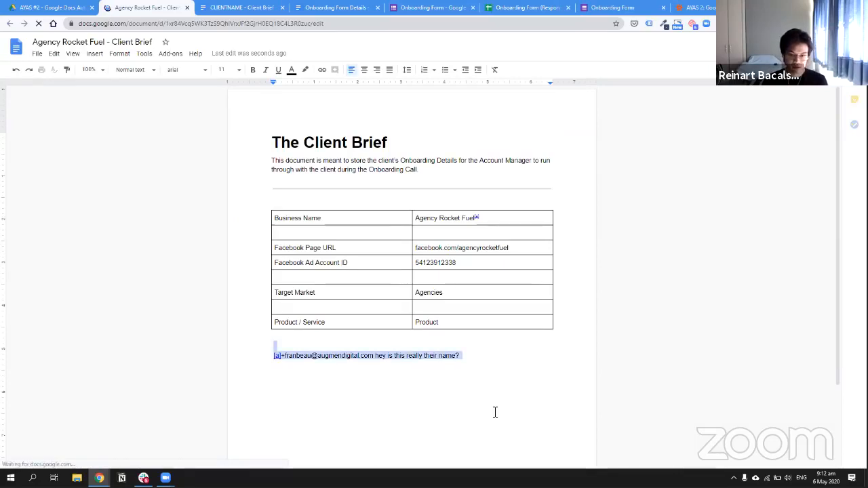
{"action": "key", "text": "BackSpace"}
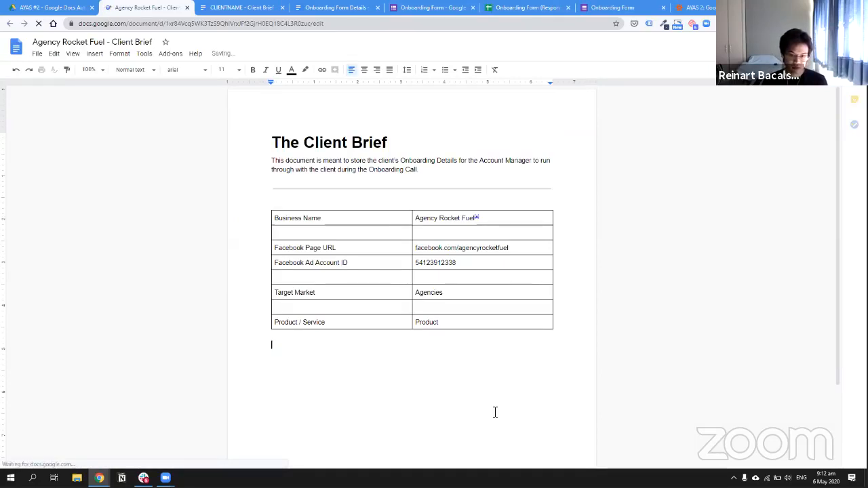
{"action": "key", "text": "Return"}
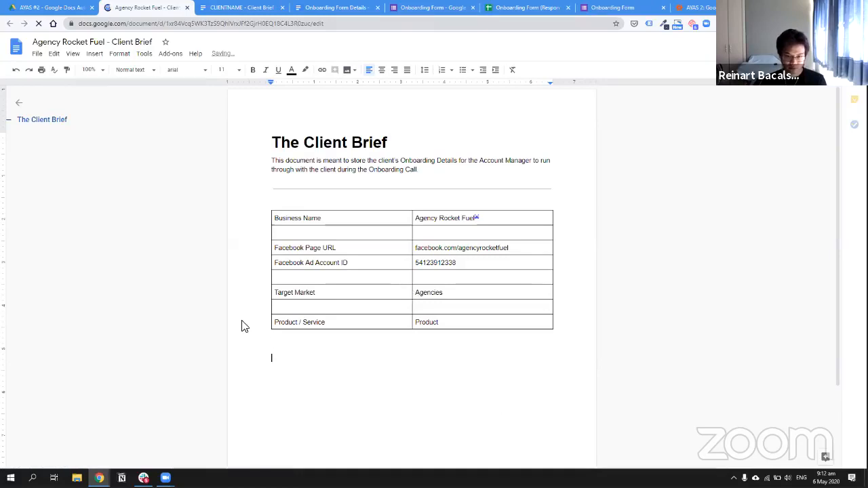
{"action": "key", "text": "ctrl+9"}
{"action": "scroll", "coordinate": [304, 310], "scroll_direction": "down", "scroll_amount": 1}
{"action": "scroll", "coordinate": [614, 201], "scroll_direction": "down", "scroll_amount": 4}
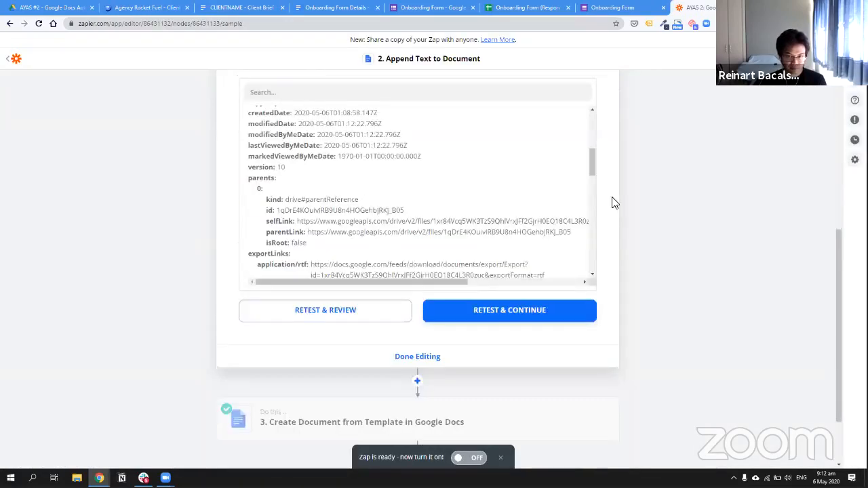
Retest the append step and confirm 'Product 12312312 facebook.com/agencyrocketfuel Agencies' appears below the table
{"action": "left_click", "coordinate": [299, 310]}
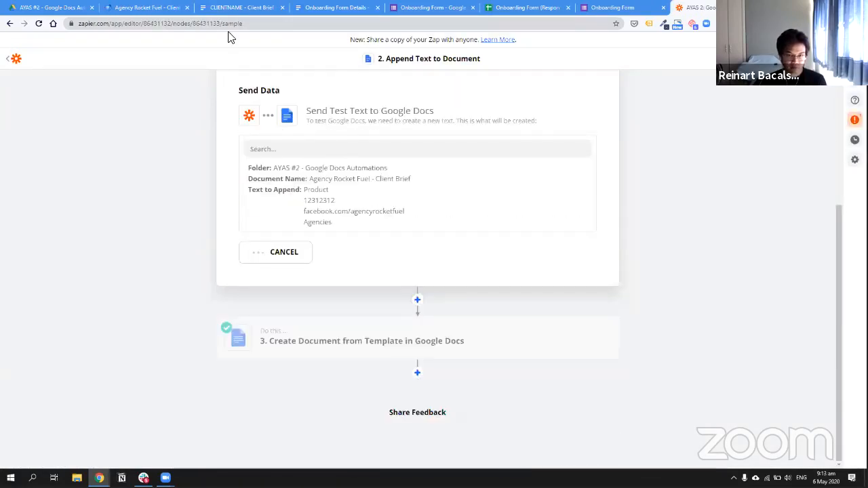
{"action": "left_click", "coordinate": [160, 8]}
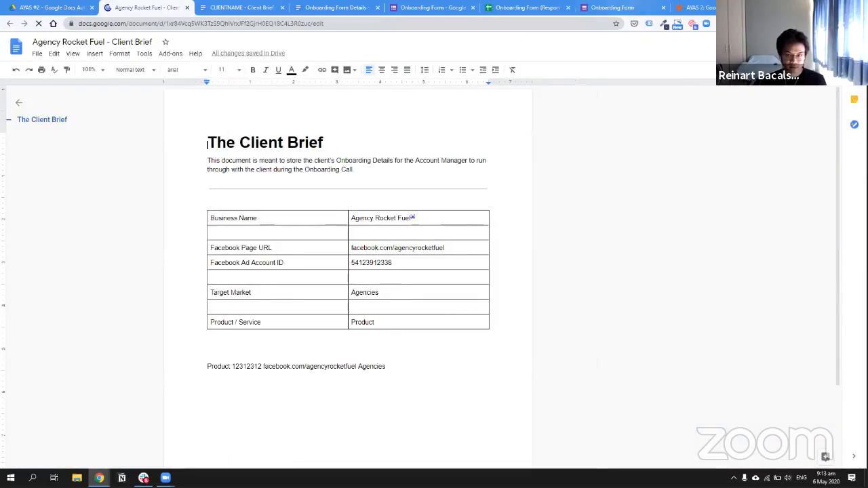
{"action": "key", "text": "ctrl+9"}
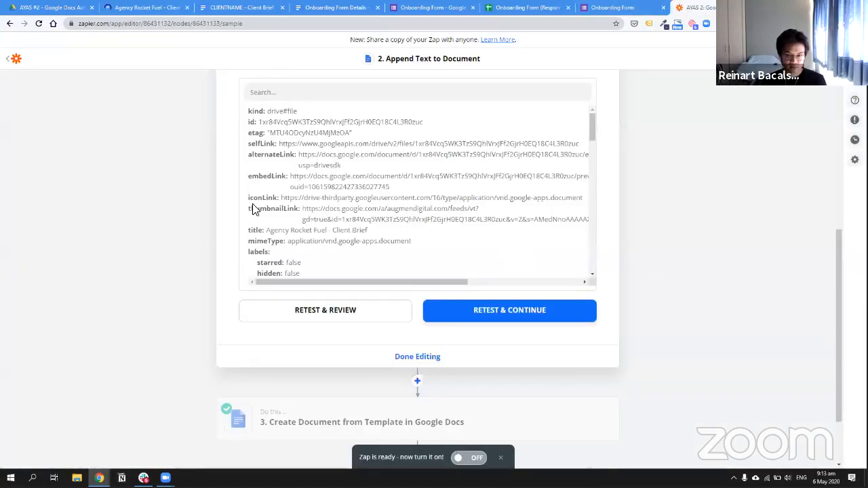
{"action": "key", "text": "ctrl+2"}
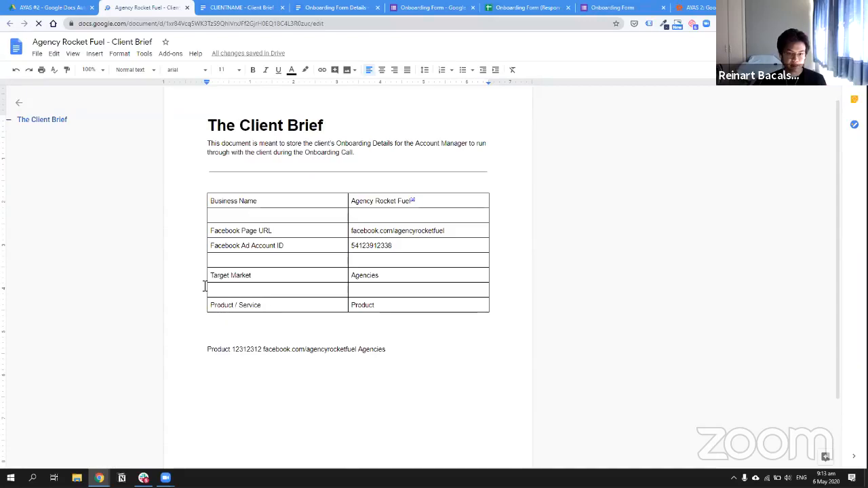
{"action": "scroll", "coordinate": [209, 278], "scroll_direction": "down", "scroll_amount": 1}
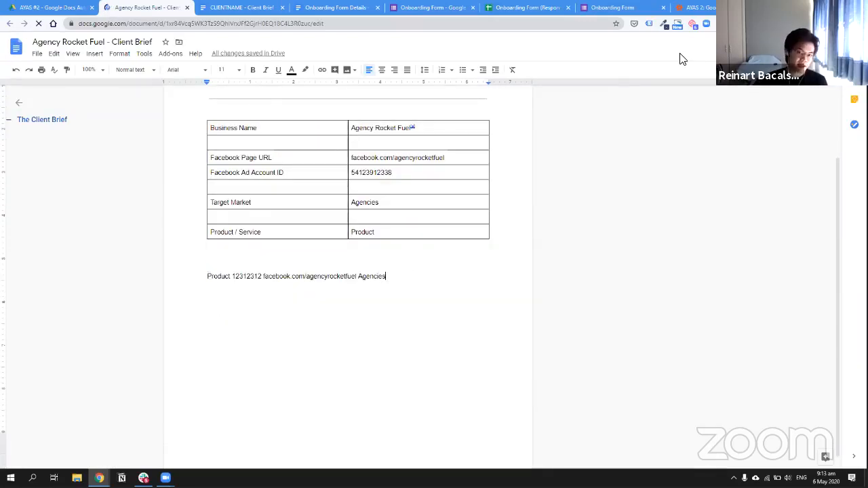
{"action": "key", "text": "ctrl+9"}
{"action": "scroll", "coordinate": [422, 207], "scroll_direction": "up", "scroll_amount": 1}
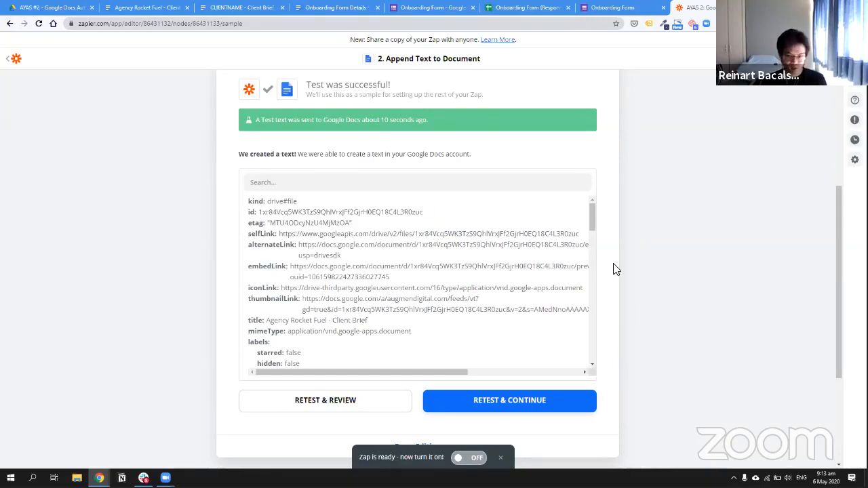
Finish editing the Append Text to Document step to see the zap's three completed steps
{"action": "scroll", "coordinate": [421, 370], "scroll_direction": "down", "scroll_amount": 2}
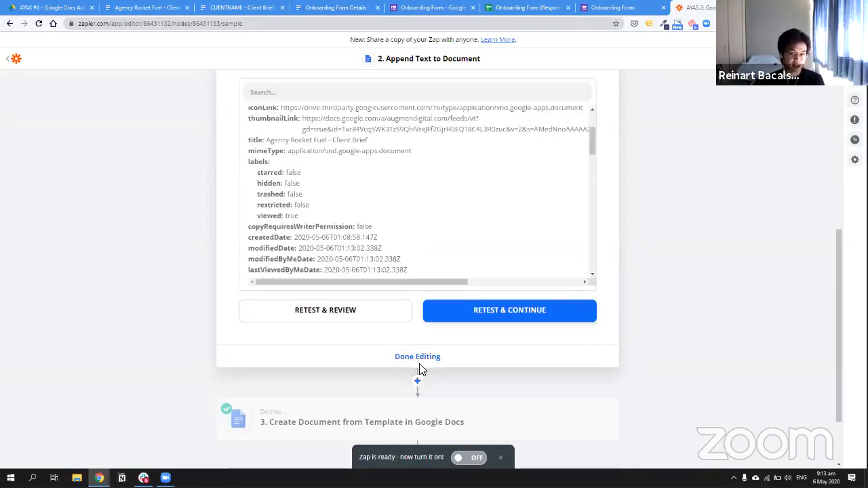
{"action": "left_click", "coordinate": [419, 360]}
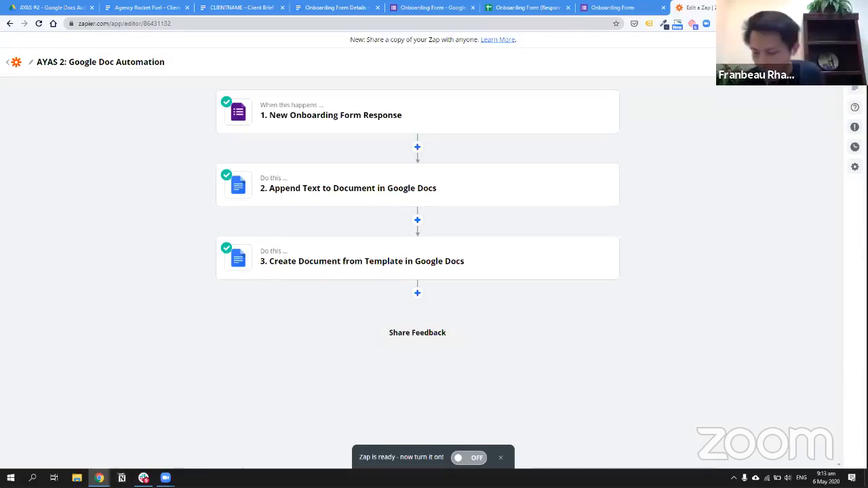
{"action": "mouse_move", "coordinate": [192, 465]}
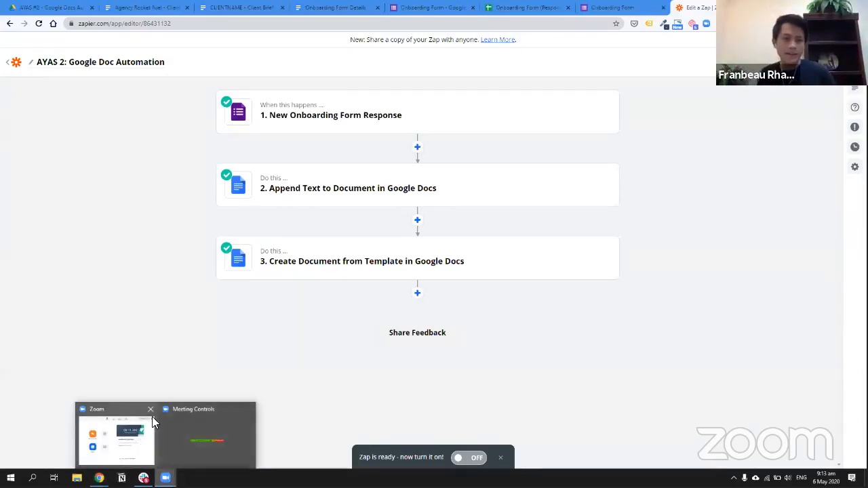